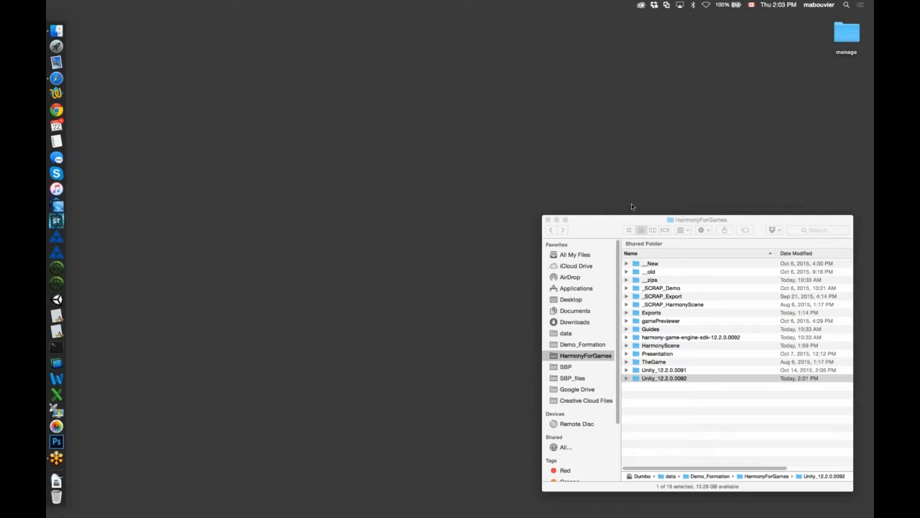
Launch Toon Boom Harmony Premium and choose to work offline
left_click_drag(607, 225, 611, 240)
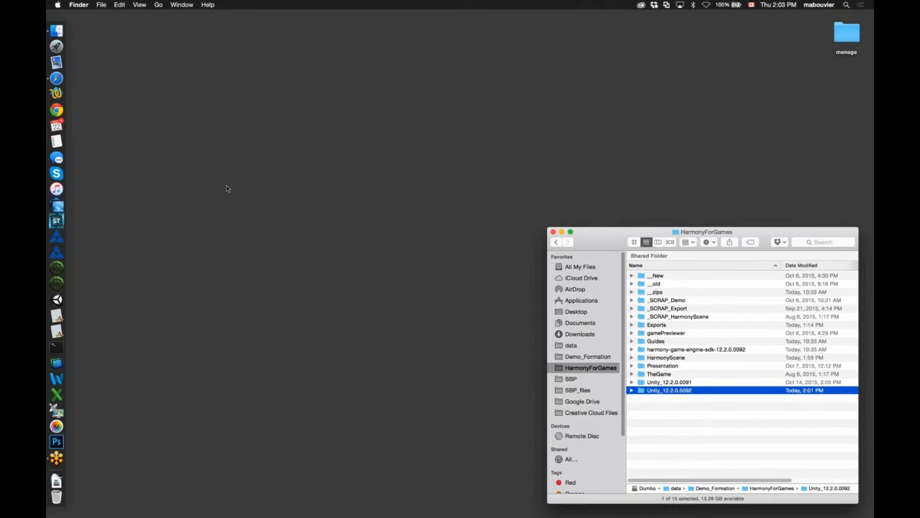
left_click(61, 256)
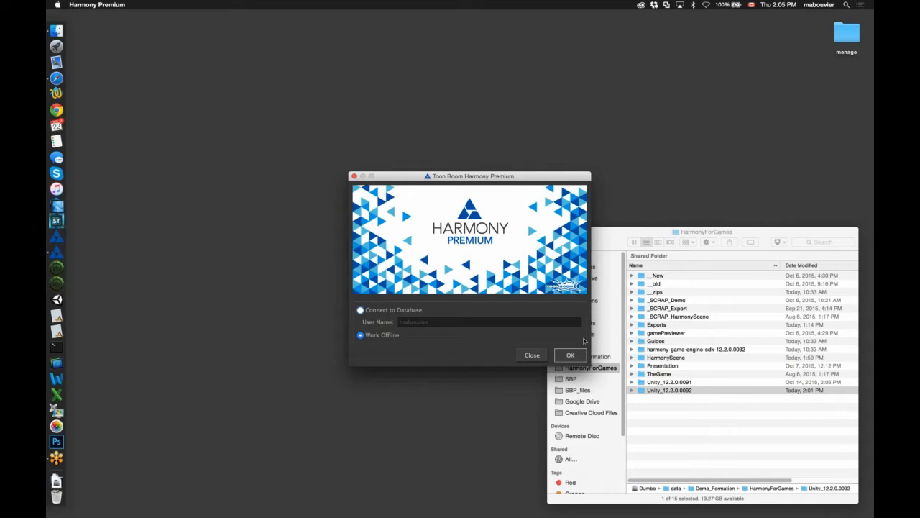
key("Return")
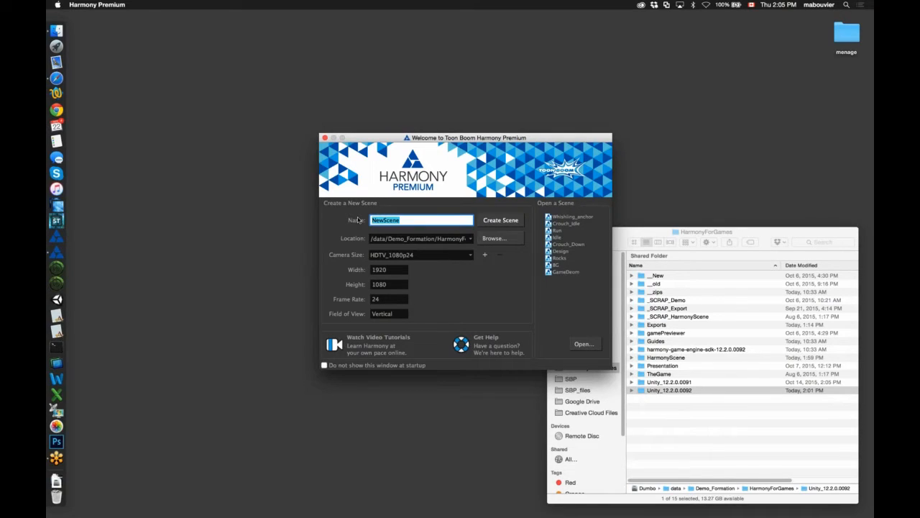
Name the new scene Gaming_Demo
type("Demo")
key("BackSpace")
key("BackSpace")
key("BackSpace")
key("BackSpace")
type("Gaming_Demo")
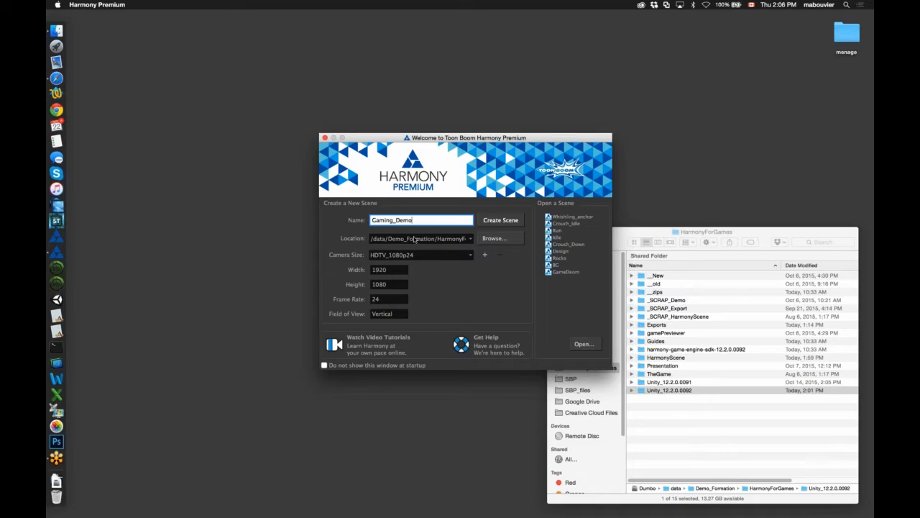
Choose the Game_512 camera size for the new scene and create it
left_click(471, 256)
scroll(394, 292, "down", 3)
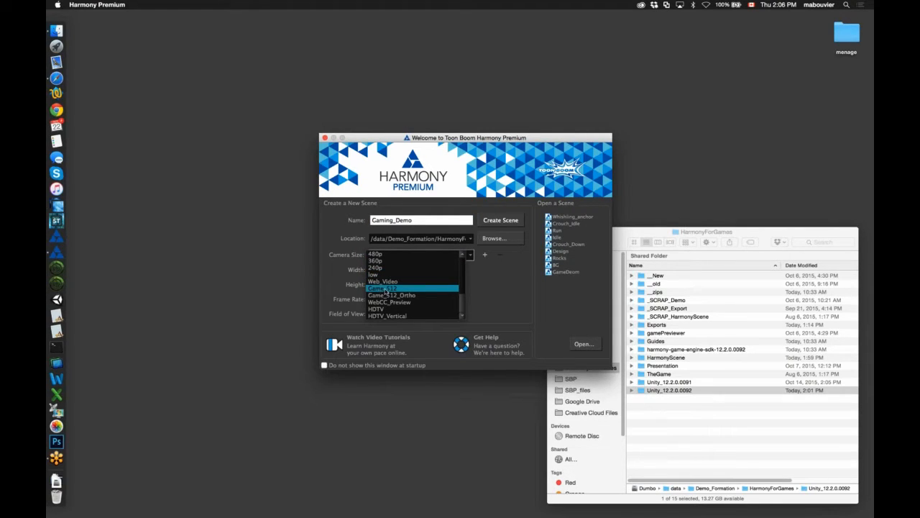
left_click(386, 290)
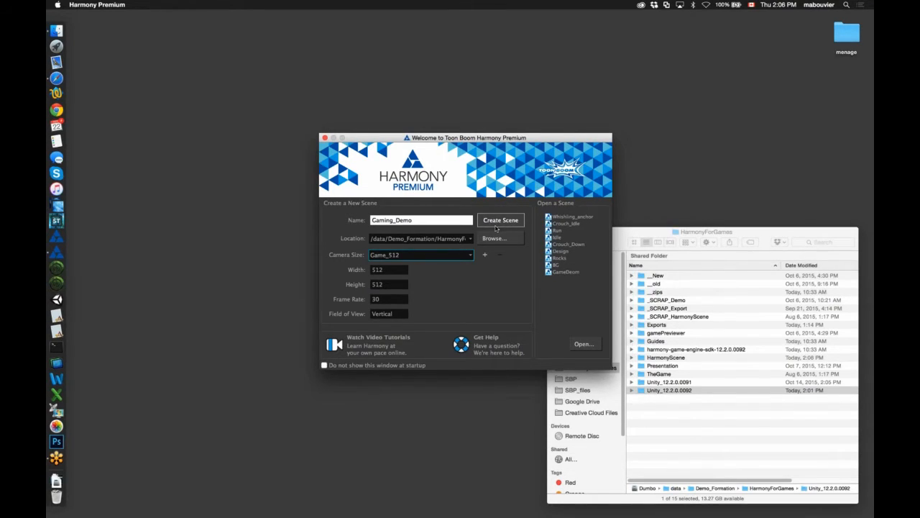
left_click(496, 228)
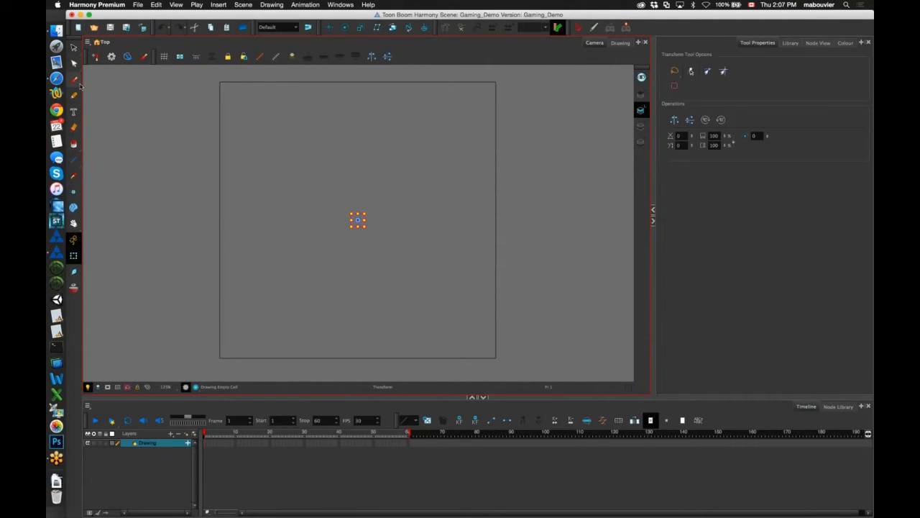
Brush a wavy ground line and a tree with a two-stroke trunk and a leafy crown outline, using Brush 1 at size 25
left_click(73, 80)
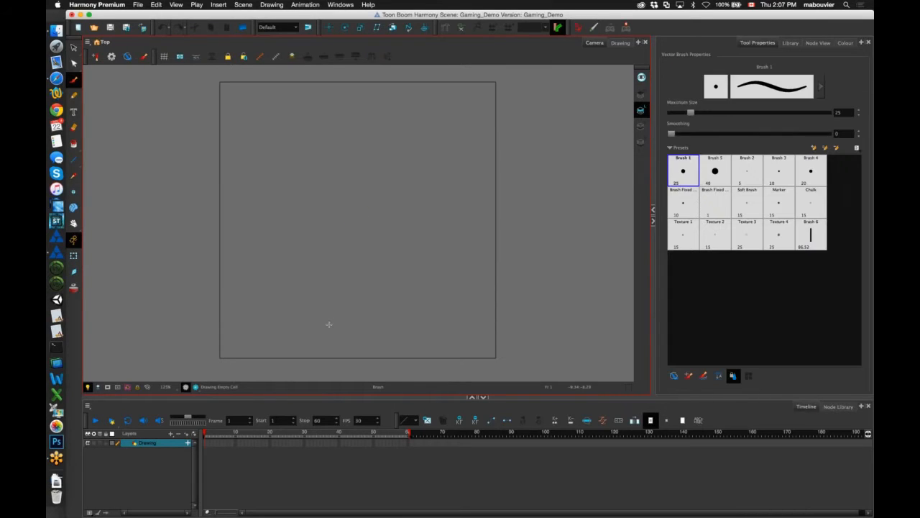
left_click_drag(183, 319, 506, 307)
left_click_drag(430, 214, 410, 348)
left_click_drag(454, 227, 440, 354)
mouse_move(423, 248)
left_mouse_down()
mouse_move(353, 156)
mouse_move(349, 108)
mouse_move(537, 142)
left_mouse_up()
left_click_drag(366, 106, 351, 134)
left_click_drag(472, 115, 477, 170)
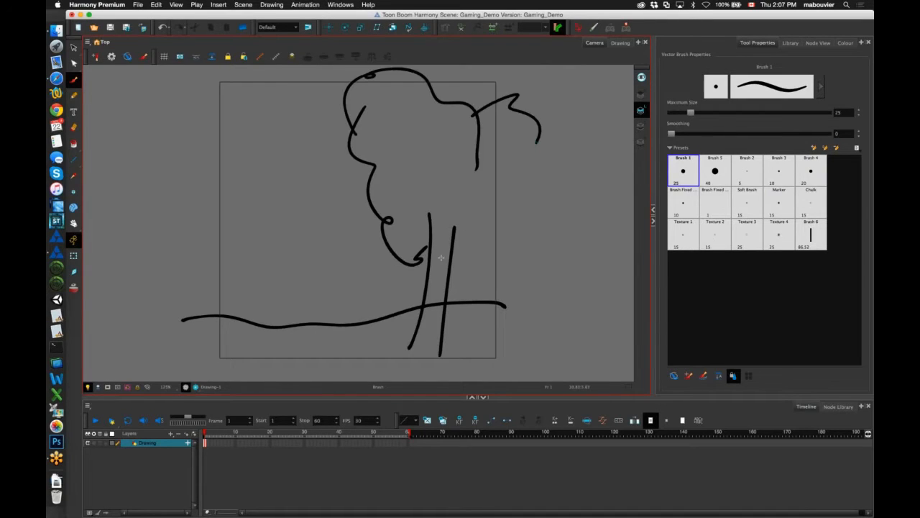
mouse_move(536, 142)
left_mouse_down()
mouse_move(440, 260)
mouse_move(411, 256)
left_mouse_up()
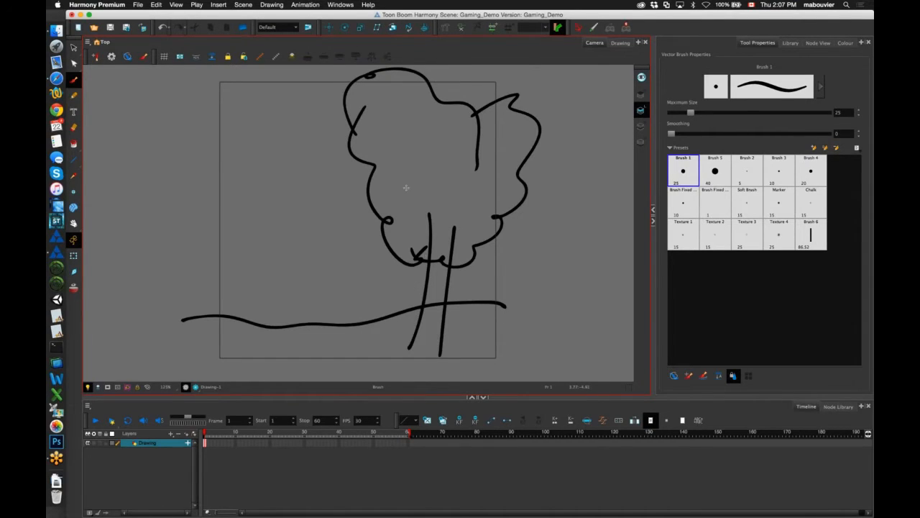
Examine the vector brush strokes up close where the trunk meets the bottom of the foliage
scroll(407, 188, "up", 1)
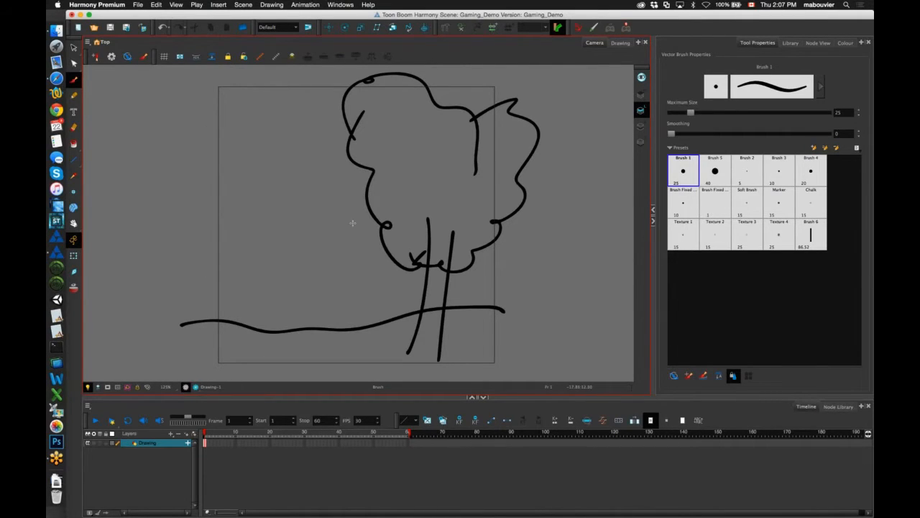
left_click_drag(352, 223, 329, 182)
scroll(352, 223, "up", 7)
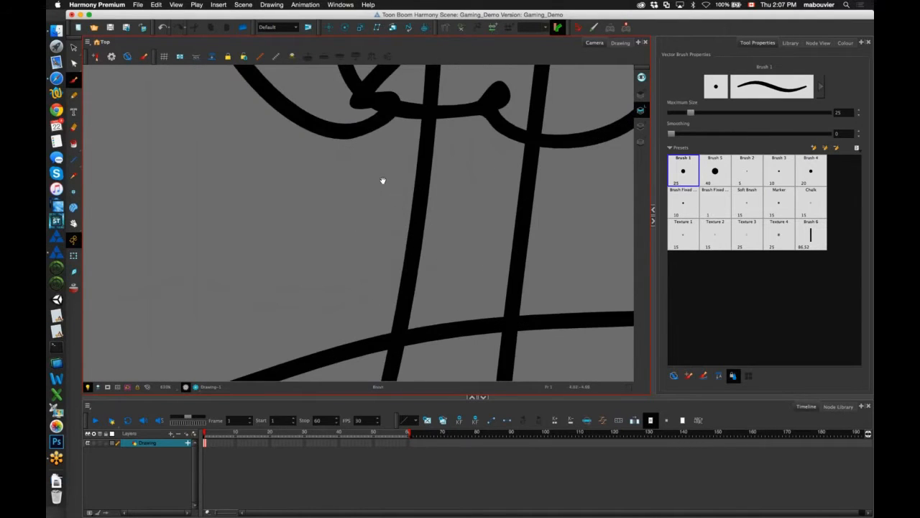
scroll(383, 180, "down", 2)
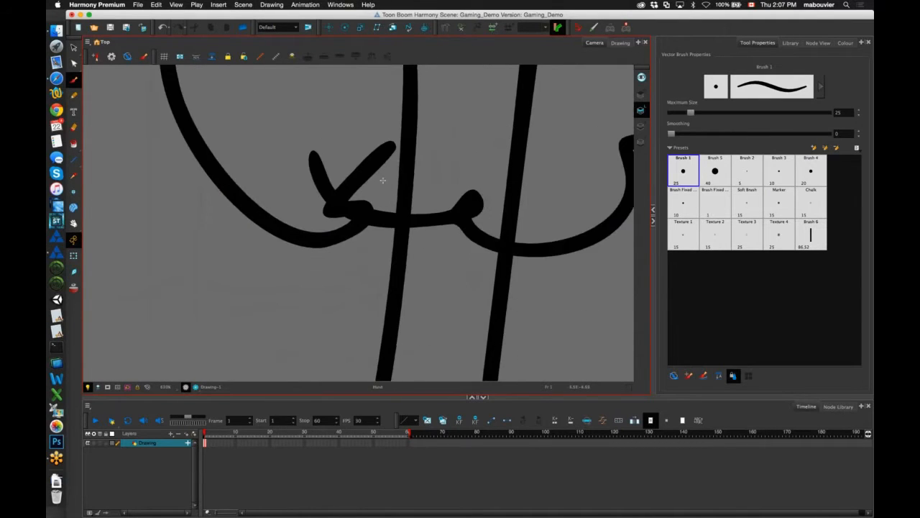
scroll(388, 188, "up", 6)
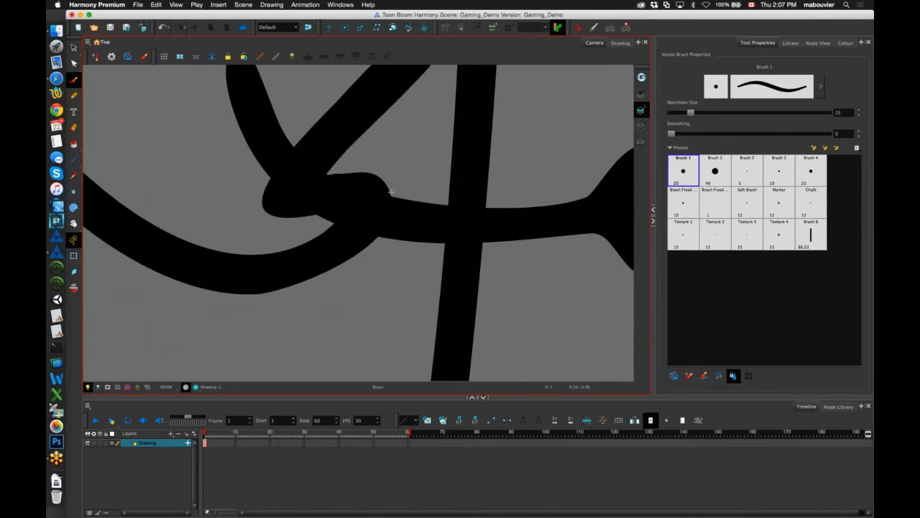
scroll(358, 240, "up", 3)
scroll(360, 239, "down", 6)
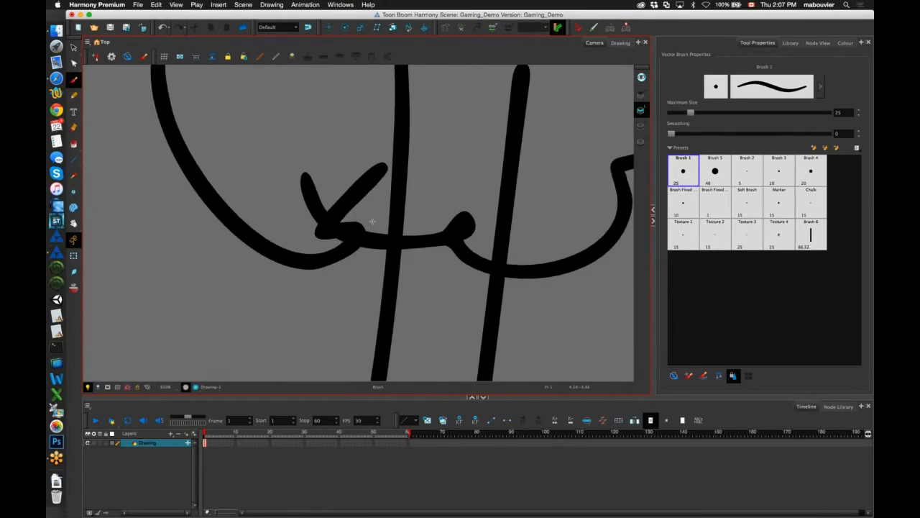
scroll(373, 221, "down", 5)
scroll(253, 181, "down", 2)
Try resizing the tree's strokes larger and smaller without the ground line, undoing each change
key("alt+s")
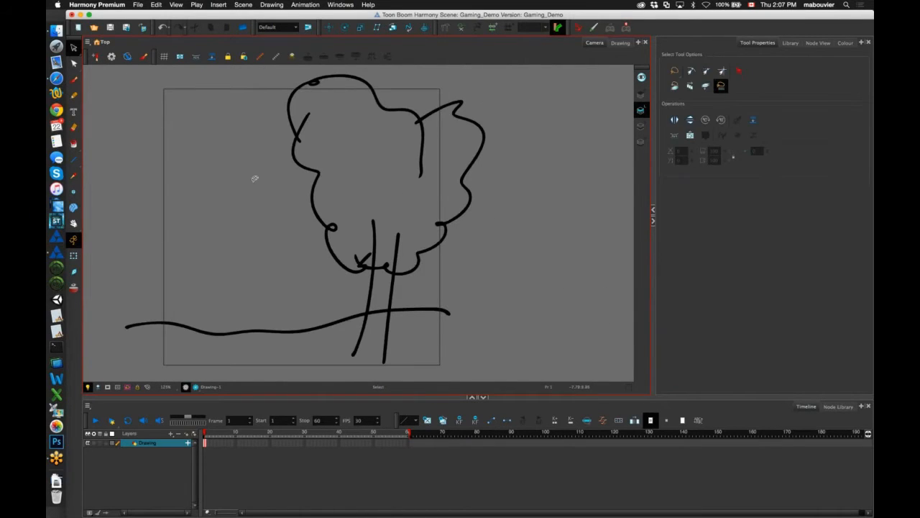
scroll(254, 178, "down", 1)
mouse_move(478, 121)
left_mouse_down()
mouse_move(277, 210)
mouse_move(338, 359)
mouse_move(433, 133)
mouse_move(505, 96)
left_mouse_up()
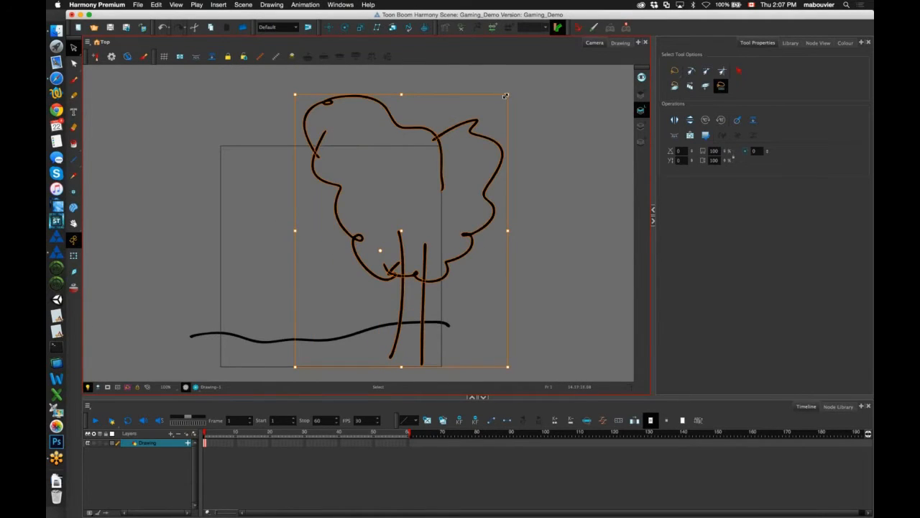
key("ctrl+z")
left_click_drag(419, 219, 414, 217)
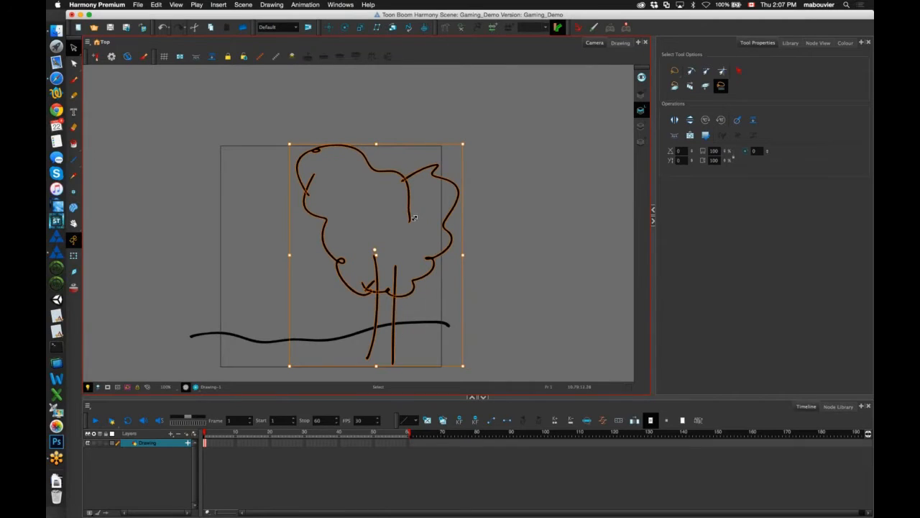
left_click_drag(463, 143, 382, 308)
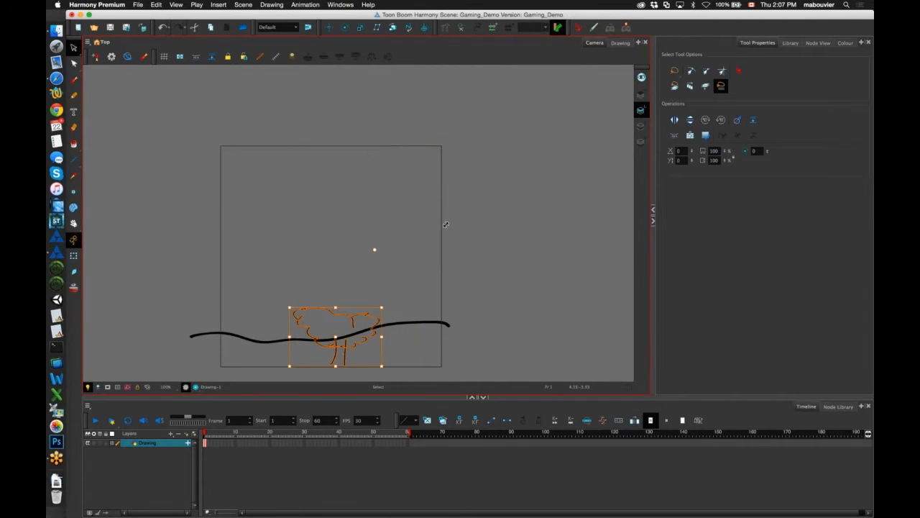
key("ctrl+z")
mouse_move(493, 195)
left_mouse_down()
mouse_move(453, 240)
mouse_move(471, 176)
left_mouse_up()
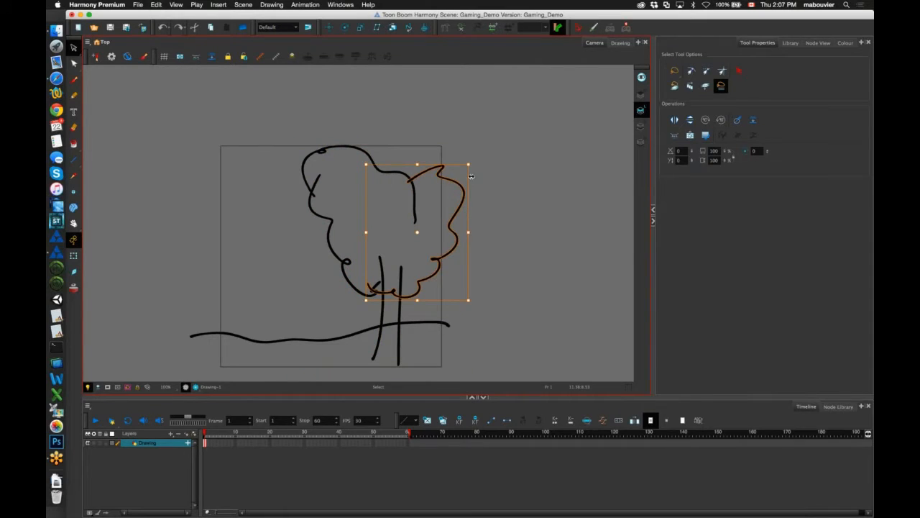
Brush an additional leafy outline over the top of the crown and adjust its placement and rotation slightly
key("alt+b")
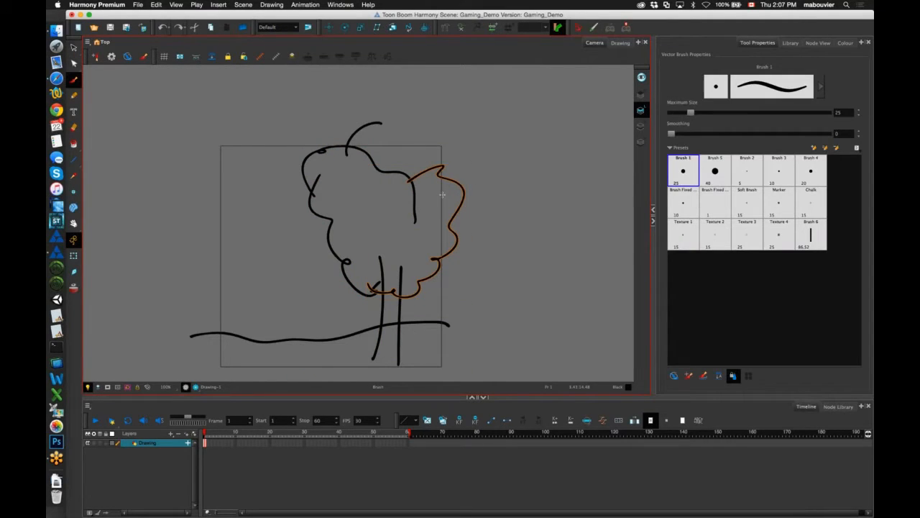
left_click_drag(381, 123, 439, 192)
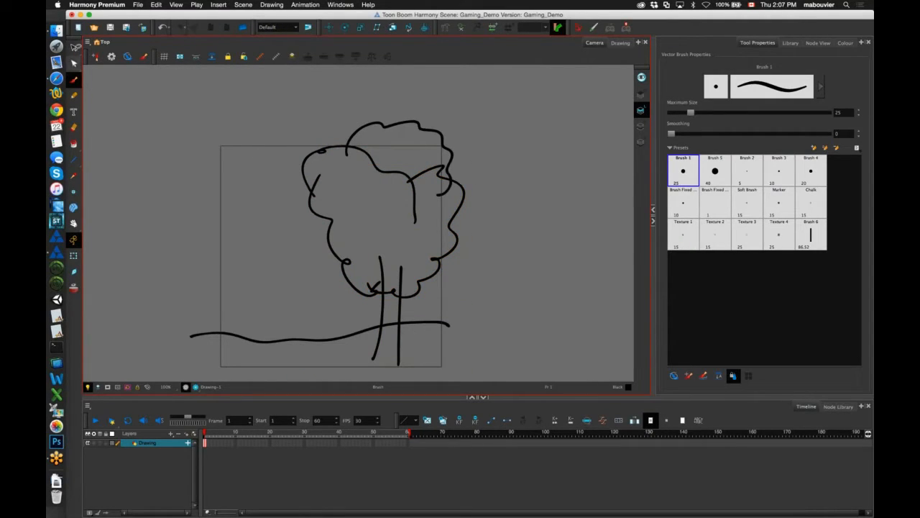
key("alt+s")
left_click(440, 134)
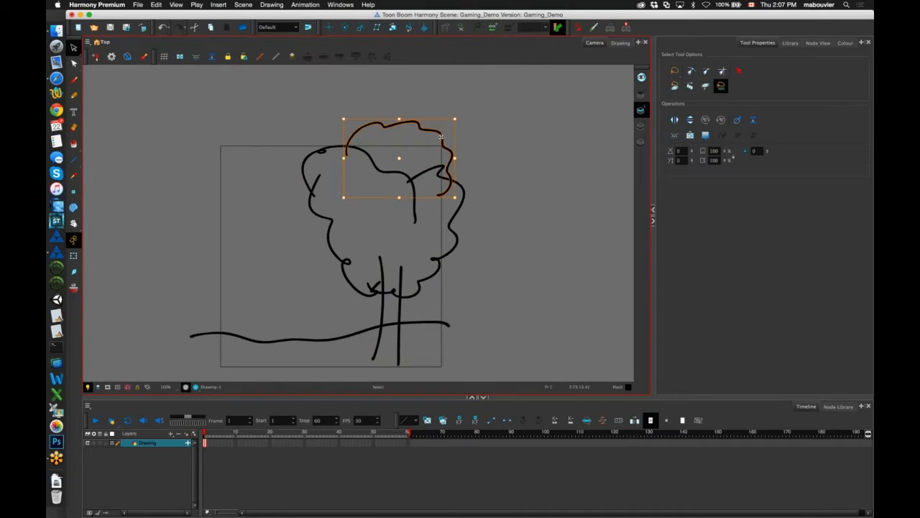
left_click_drag(456, 110, 456, 106)
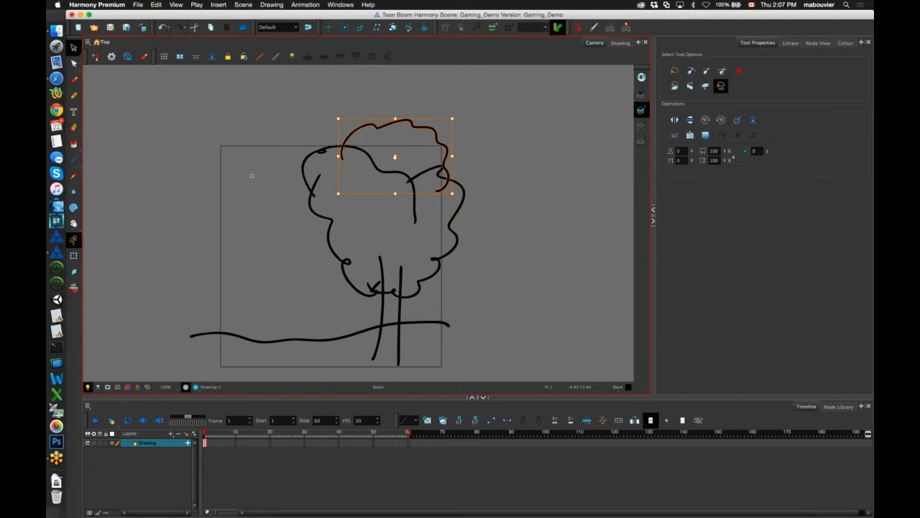
Recolour all the foliage outline strokes with the palette's Green swatch, leaving out the trunk and ground line
left_click(489, 115)
mouse_move(286, 243)
left_mouse_down()
mouse_move(422, 183)
mouse_move(317, 280)
left_mouse_up()
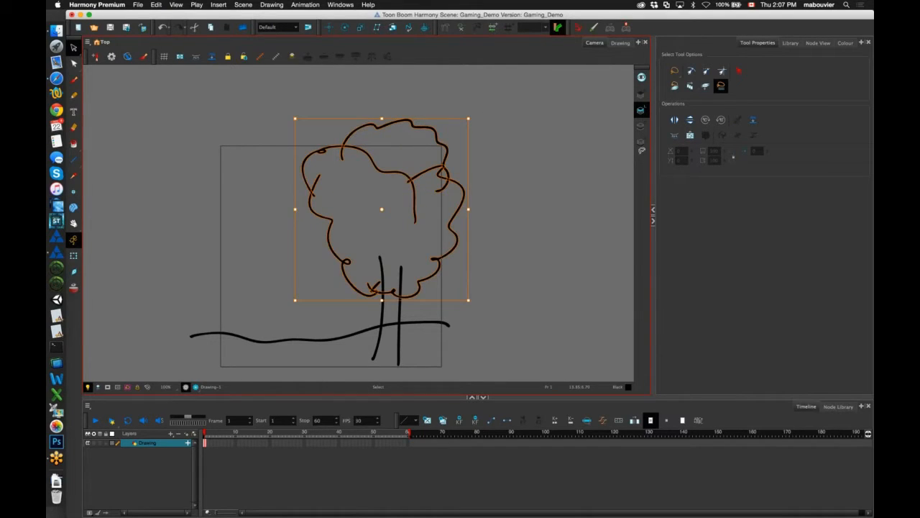
left_click(845, 43)
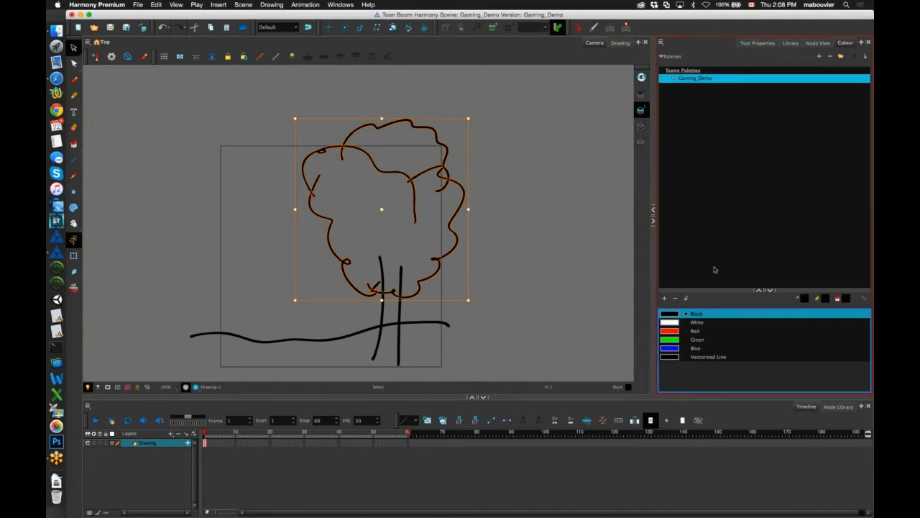
left_click(694, 339)
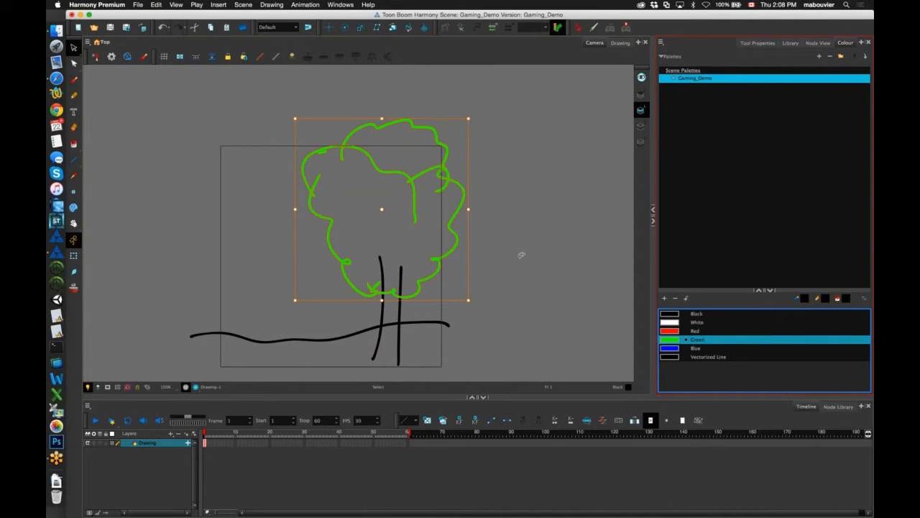
Change the Green swatch in the Gaming_Demo palette to a dark green
left_click(611, 325)
double_click(668, 339)
left_click(423, 244)
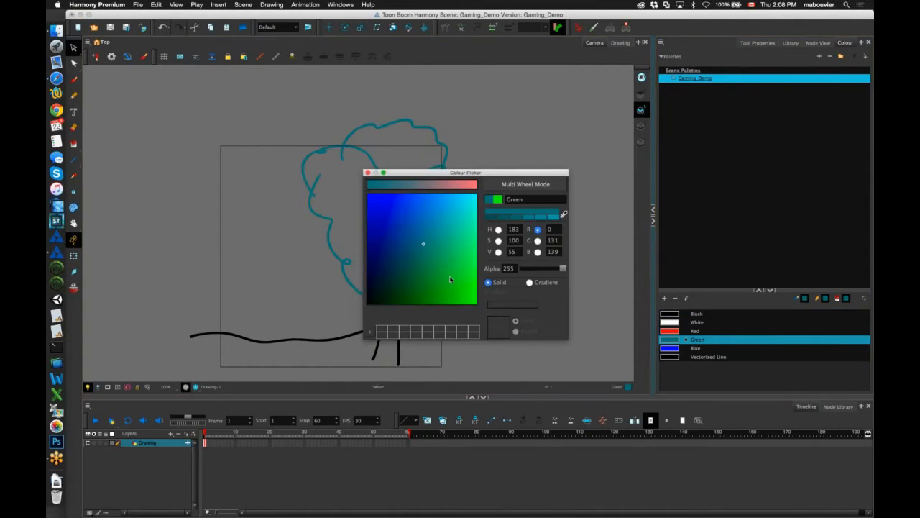
left_click(450, 279)
left_click(422, 184)
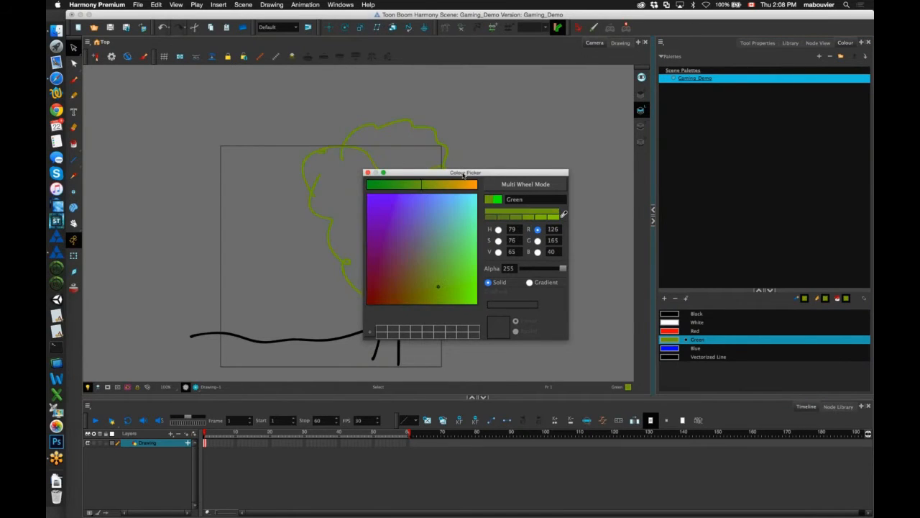
left_click_drag(463, 174, 602, 167)
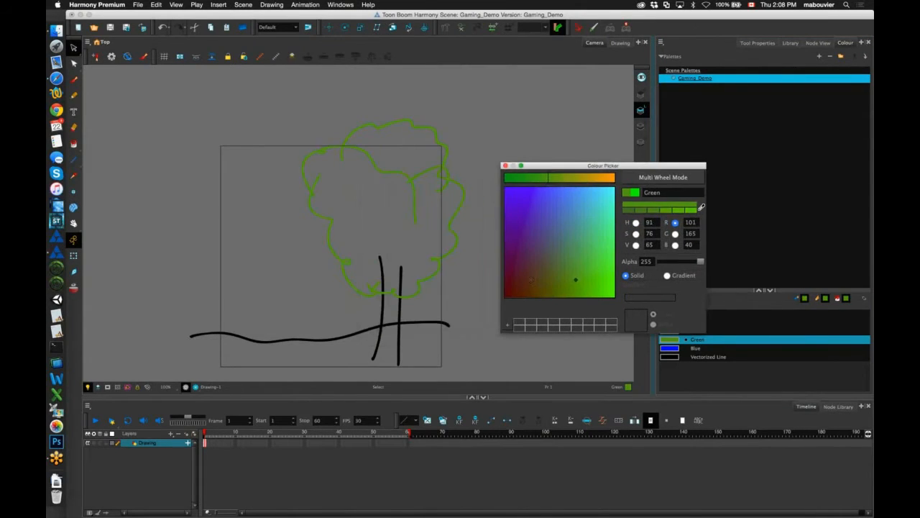
left_click(531, 280)
left_click(516, 222)
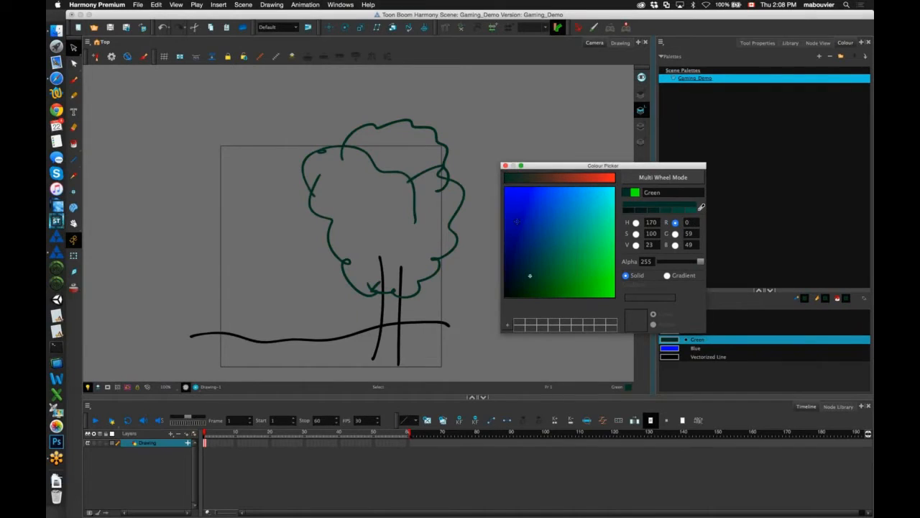
left_click(505, 165)
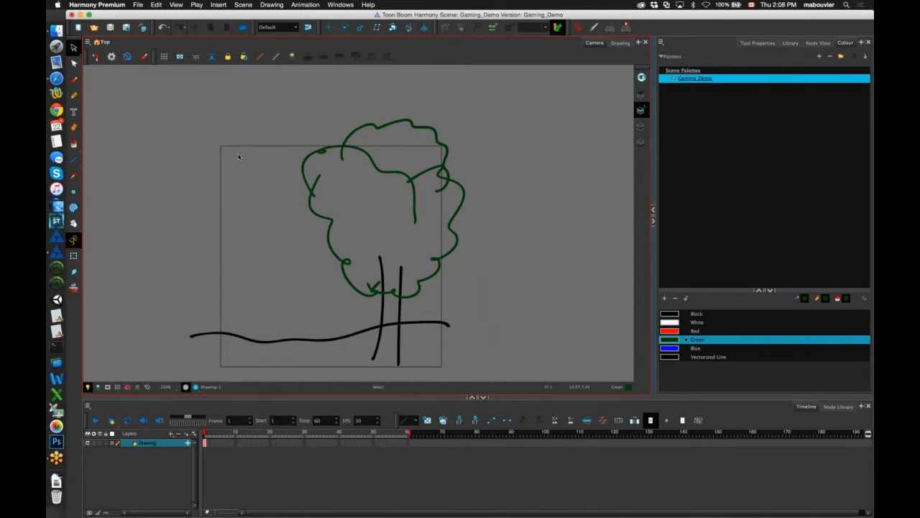
Trim the overlapping foliage lines inside the tree's crown with the Cutter tool and delete the leftover piece
left_click(74, 47)
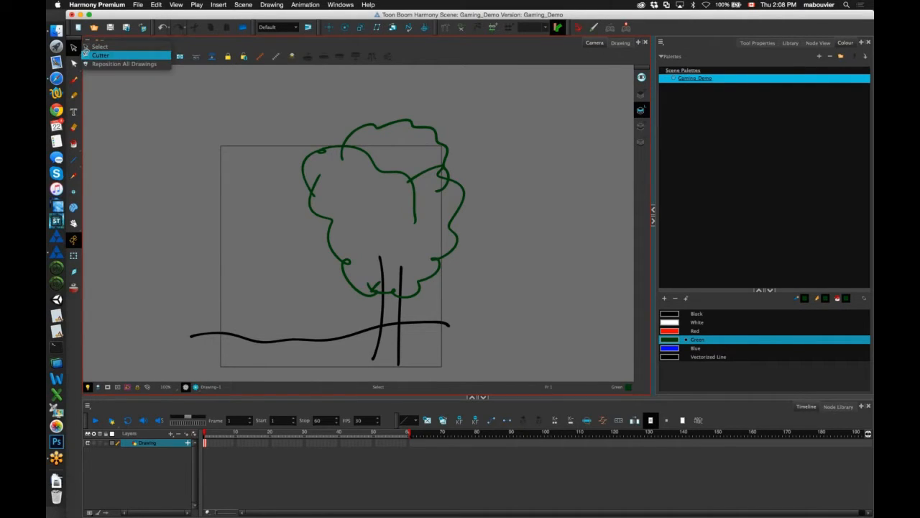
left_click(94, 54)
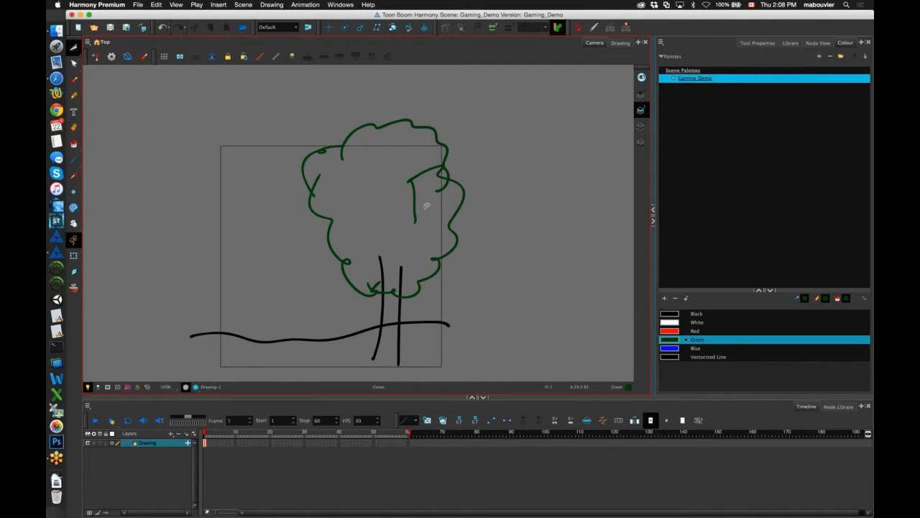
left_click_drag(404, 195, 443, 195)
scroll(417, 172, "up", 5)
left_click_drag(427, 162, 437, 190)
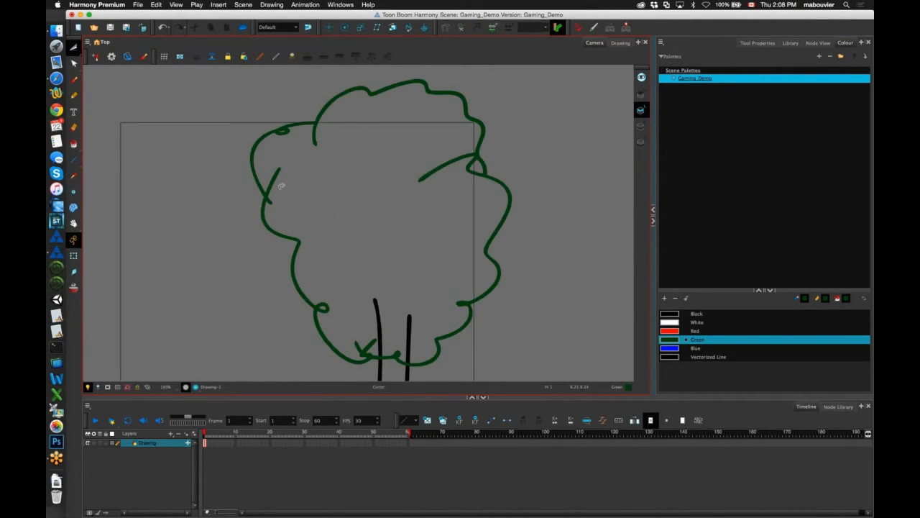
left_click_drag(278, 178, 263, 184)
left_click_drag(404, 179, 439, 177)
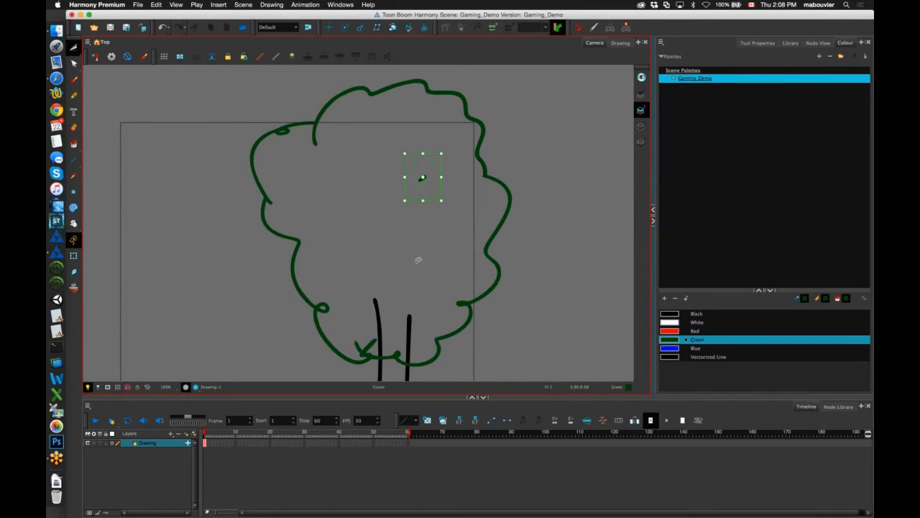
key("Delete")
Cut away the trunk ends inside the crown and the foliage and ground line segments between the two trunk lines
scroll(427, 319, "down", 3)
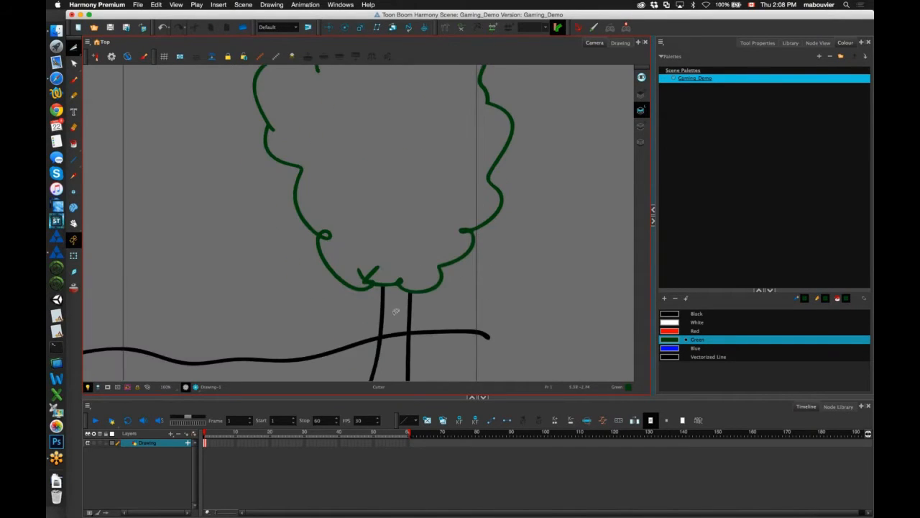
left_click_drag(395, 312, 395, 281)
left_click_drag(381, 353, 392, 325)
scroll(384, 353, "down", 1)
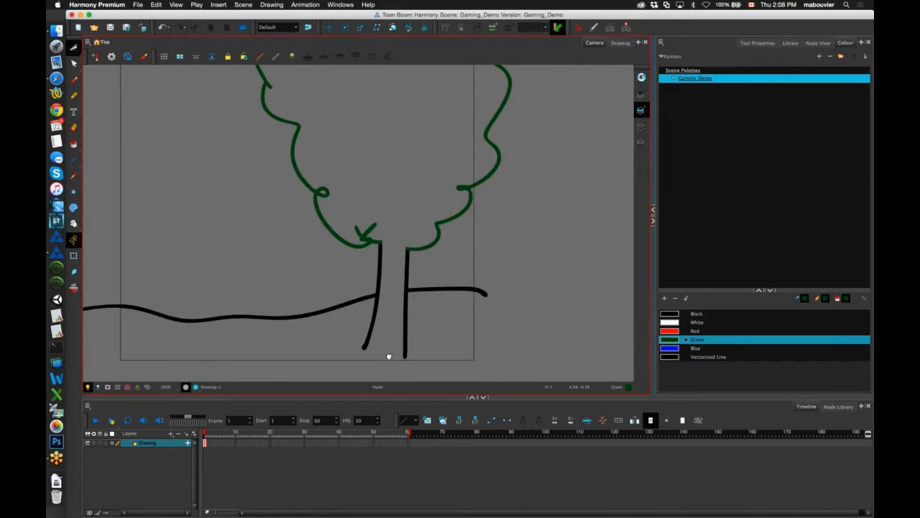
scroll(384, 349, "down", 5)
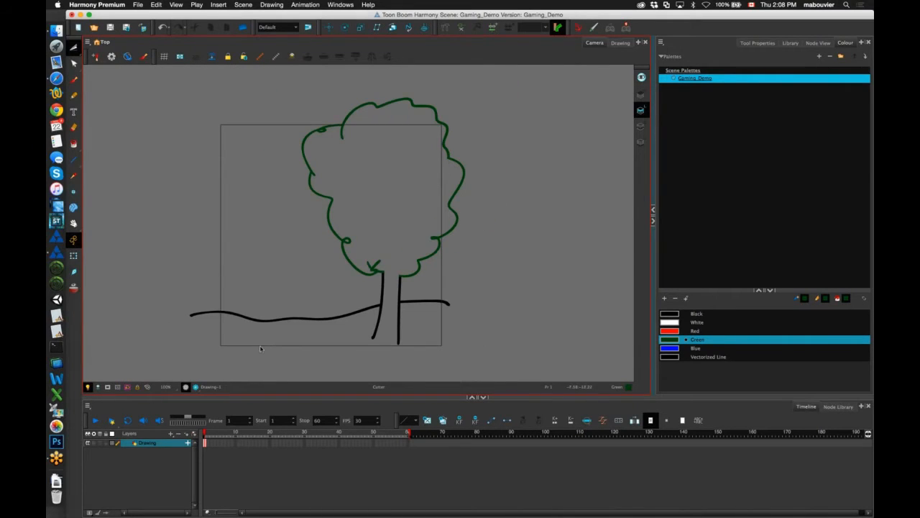
Add a new drawing layer with its Overlay, Line, Colour and Underlay Art all set to Bitmap
left_click(187, 436)
left_click(490, 252)
left_click(490, 238)
left_click(491, 266)
left_click(491, 279)
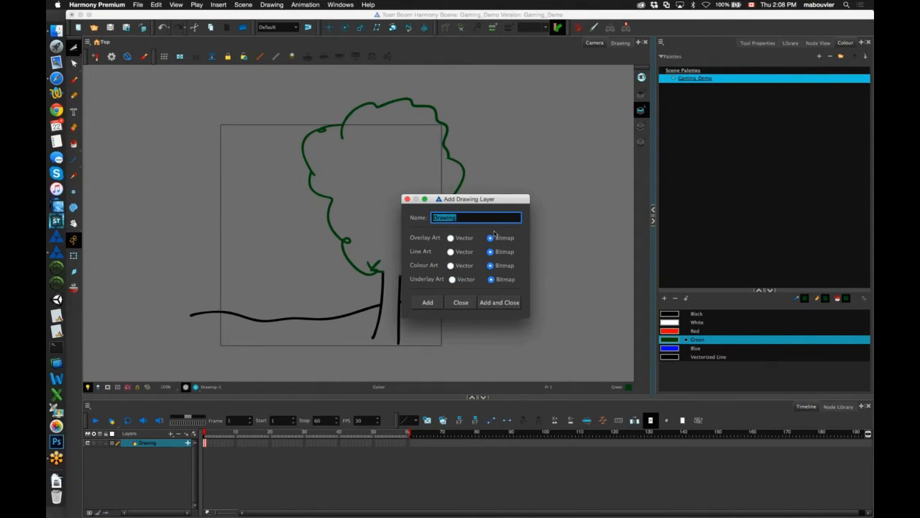
left_click(485, 302)
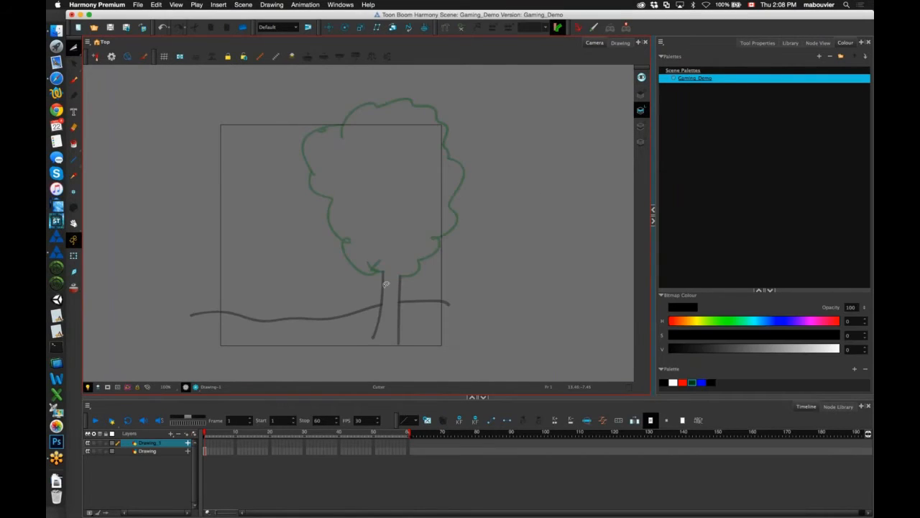
Activate the Brush tool and browse its bitmap brush presets
left_click(74, 80)
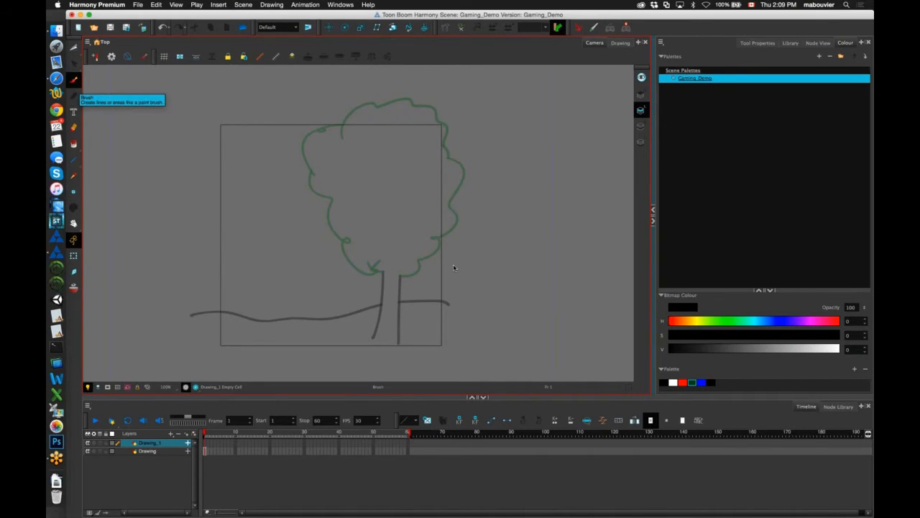
left_click(766, 127)
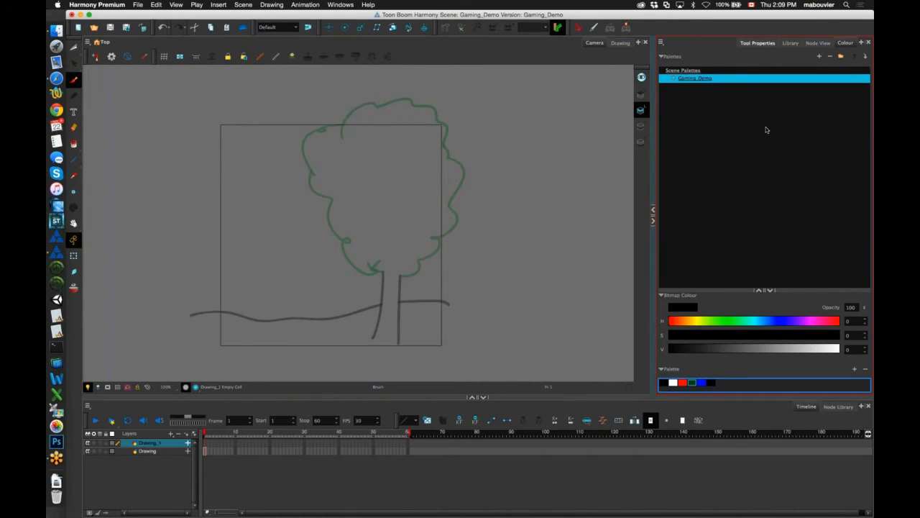
left_click(758, 43)
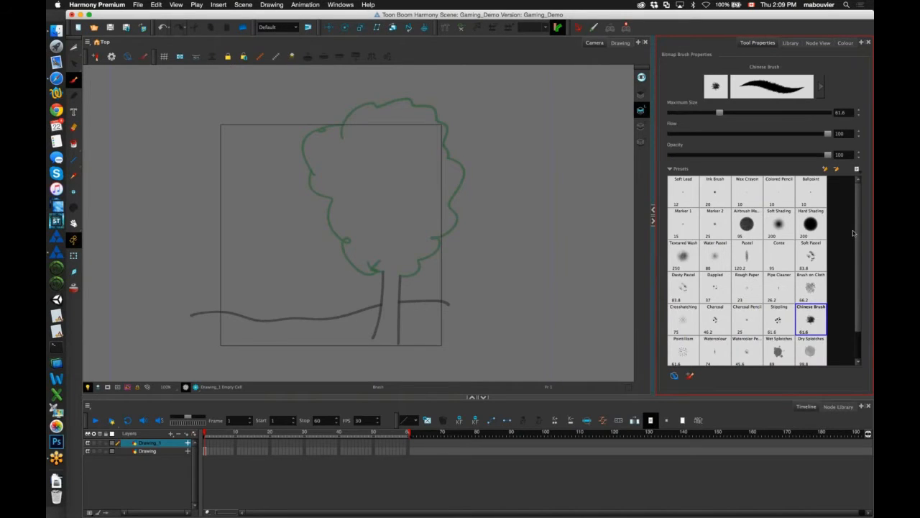
scroll(853, 230, "down", 2)
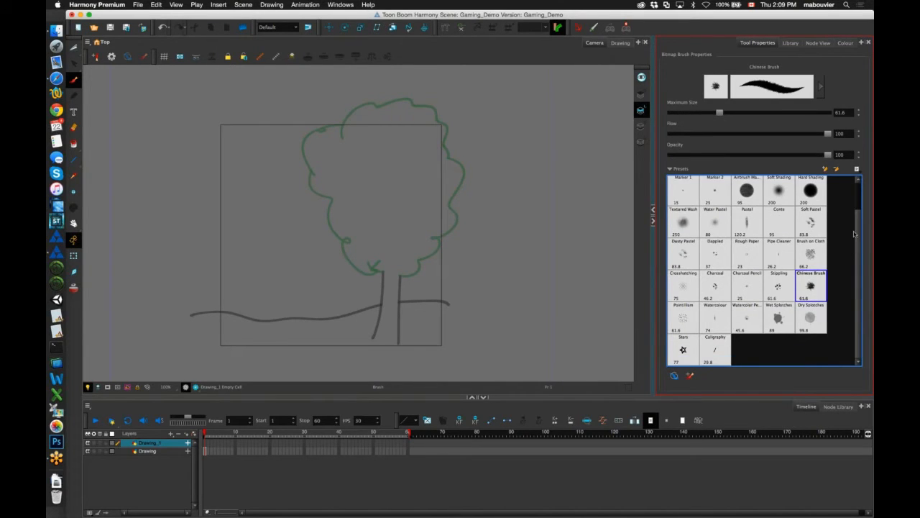
scroll(669, 245, "up", 2)
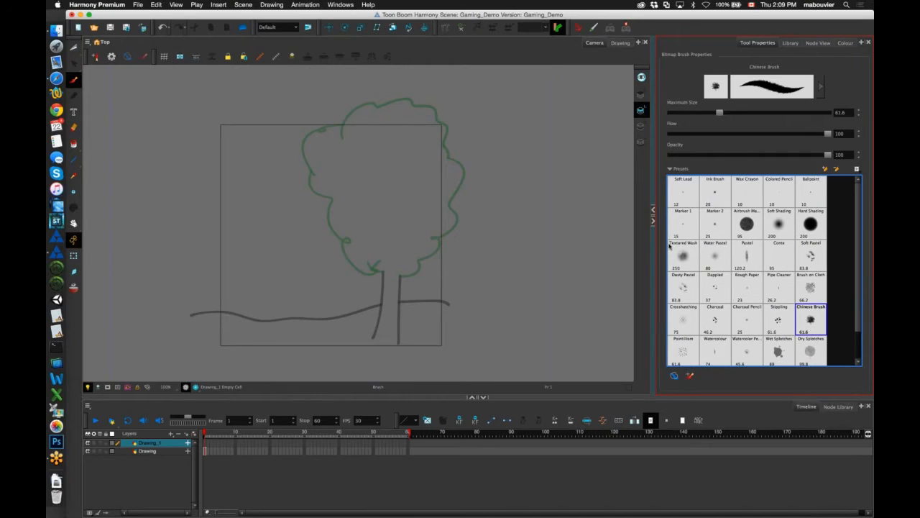
Try test strokes on the bitmap layer with presets such as Ink Brush and Textured Wash, undoing each one
left_click(681, 253)
left_click(715, 191)
left_click_drag(190, 315, 401, 306)
key("super+z")
left_click(715, 225)
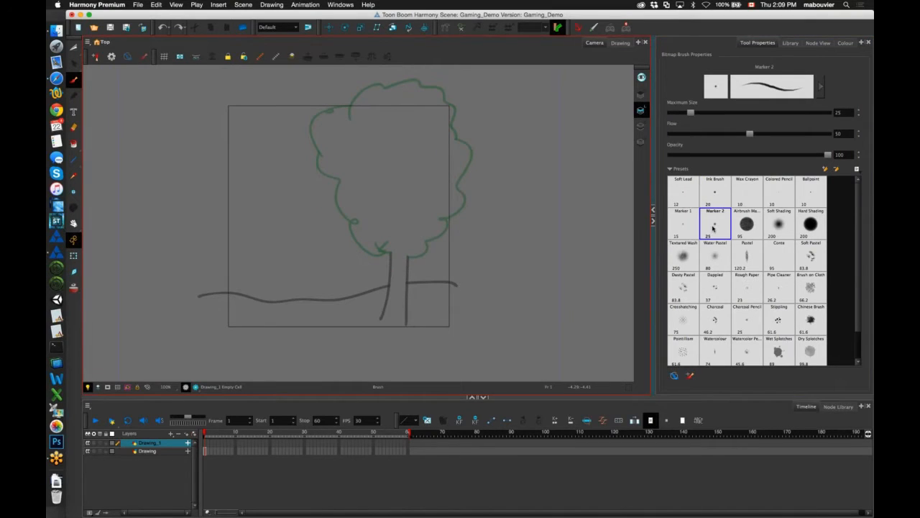
left_click(683, 258)
left_click_drag(279, 212, 275, 309)
left_click_drag(308, 227, 308, 295)
key("ctrl+z")
key("ctrl+z")
Sketch a second tree with trunk and leafy crown beside the green one, using the Marker 1 bitmap preset
left_click(687, 221)
mouse_move(272, 251)
left_mouse_down()
mouse_move(269, 319)
mouse_move(290, 312)
left_mouse_up()
mouse_move(277, 251)
left_mouse_down()
mouse_move(244, 174)
mouse_move(248, 77)
mouse_move(344, 90)
mouse_move(324, 154)
mouse_move(262, 243)
left_mouse_up()
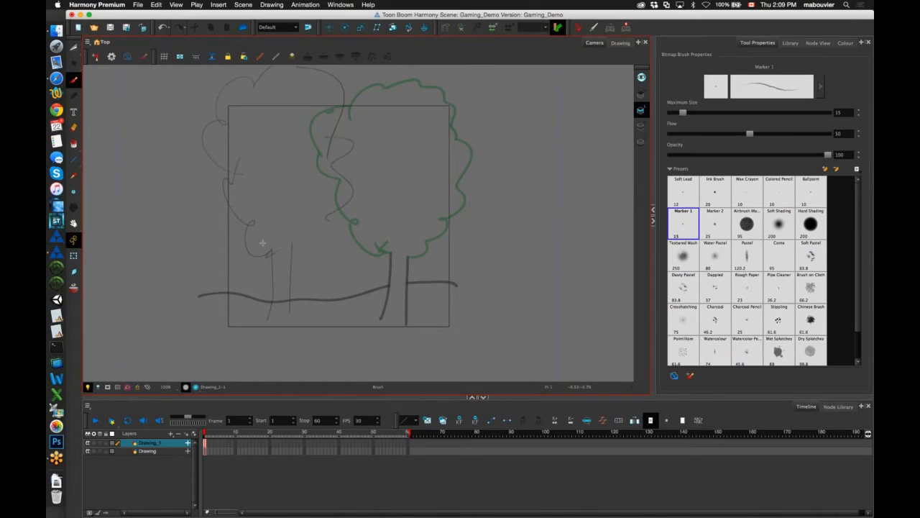
scroll(262, 243, "up", 2)
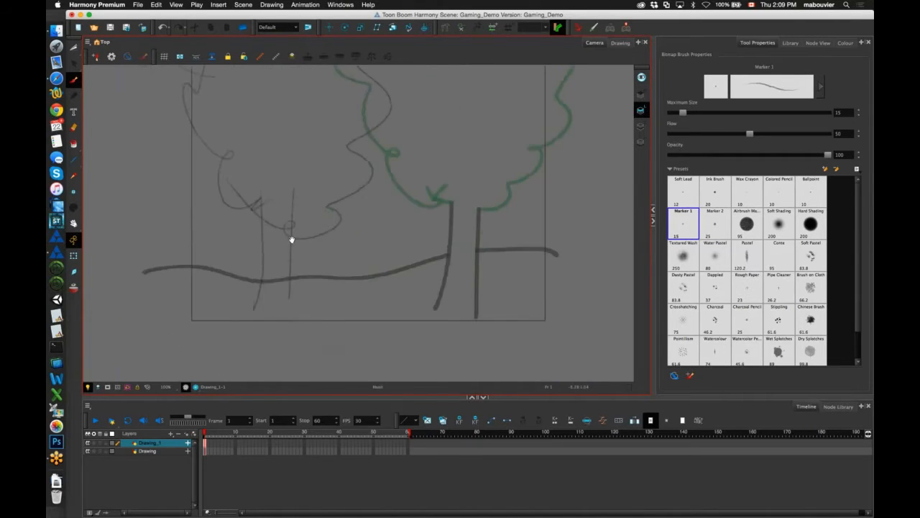
scroll(292, 239, "up", 1)
scroll(360, 223, "up", 1)
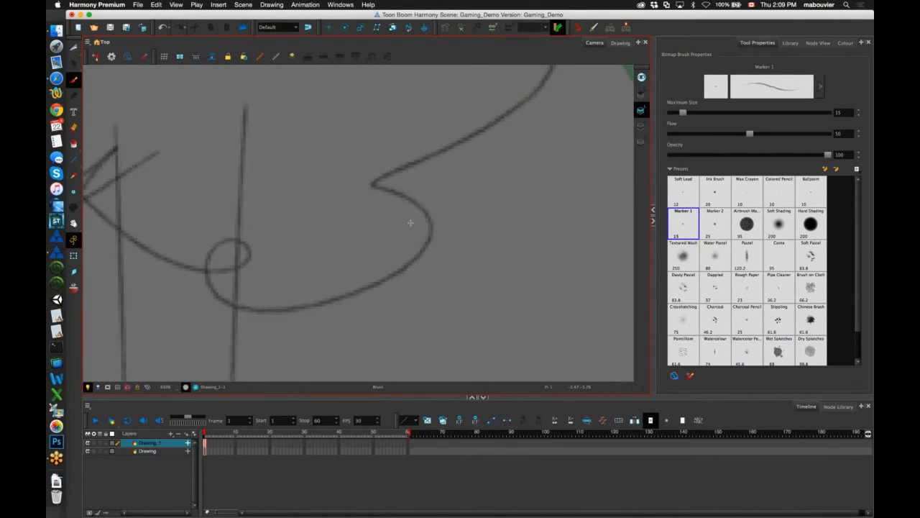
scroll(384, 265, "down", 1)
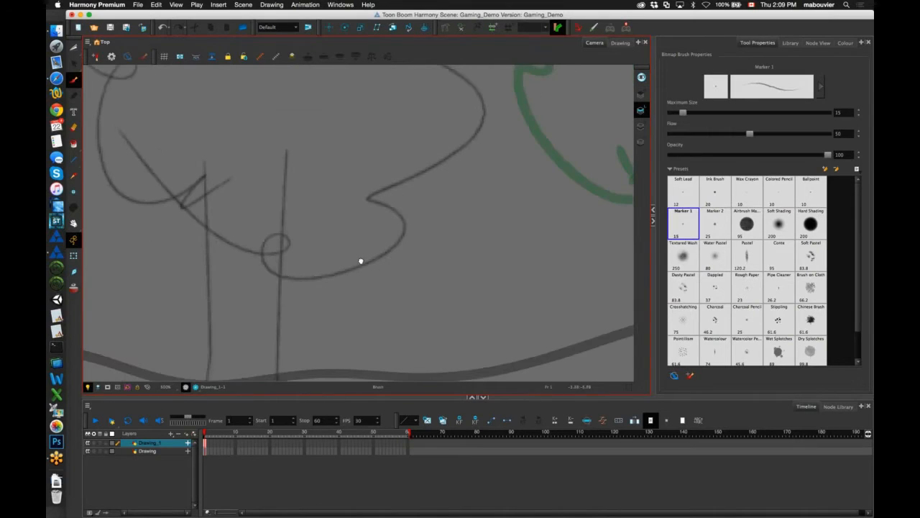
Paint a horizontal splotchy stroke below the ground line with the Wet Splotches bitmap preset
scroll(361, 261, "down", 3)
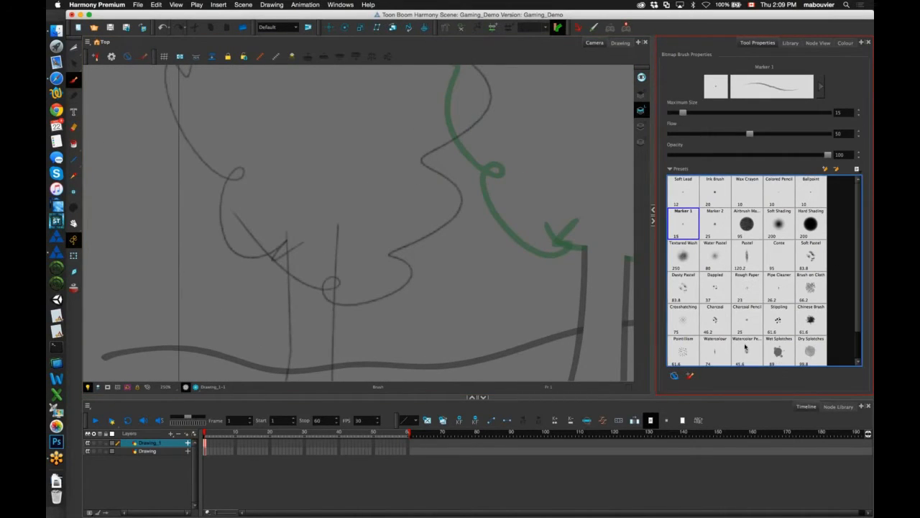
left_click(779, 350)
scroll(286, 287, "down", 2)
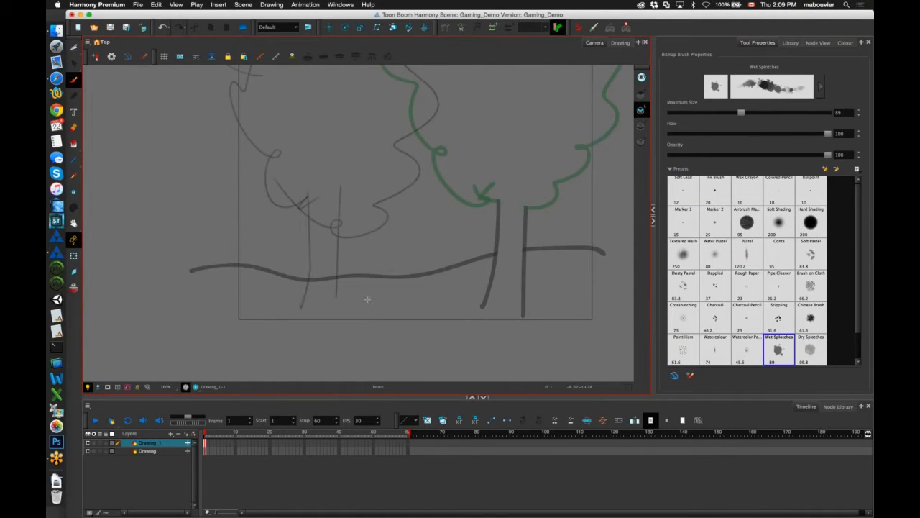
left_click_drag(253, 299, 393, 297)
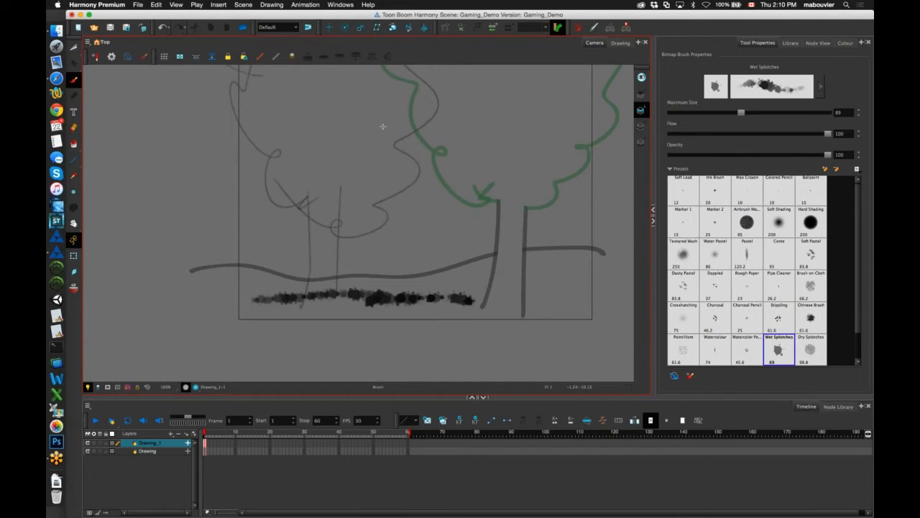
Delete both the vector and the bitmap drawing layers from the scene
left_click(172, 451, "shift")
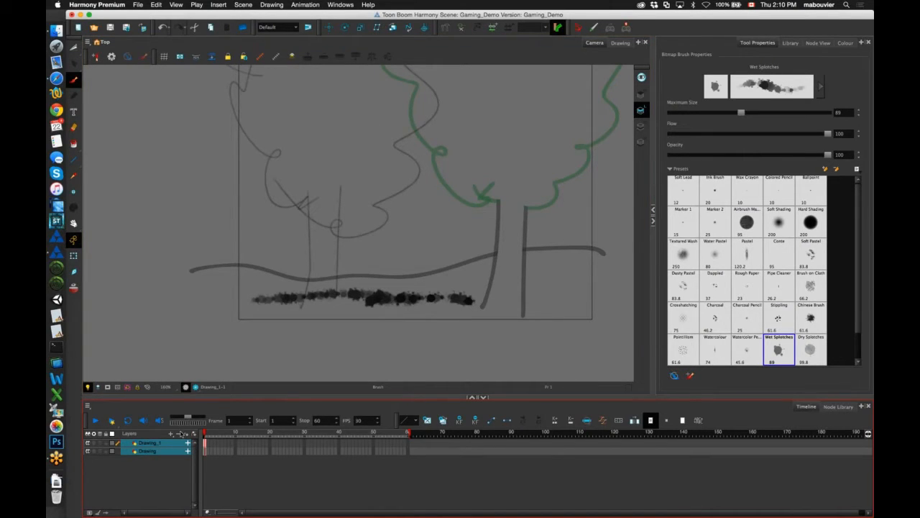
left_click(182, 434)
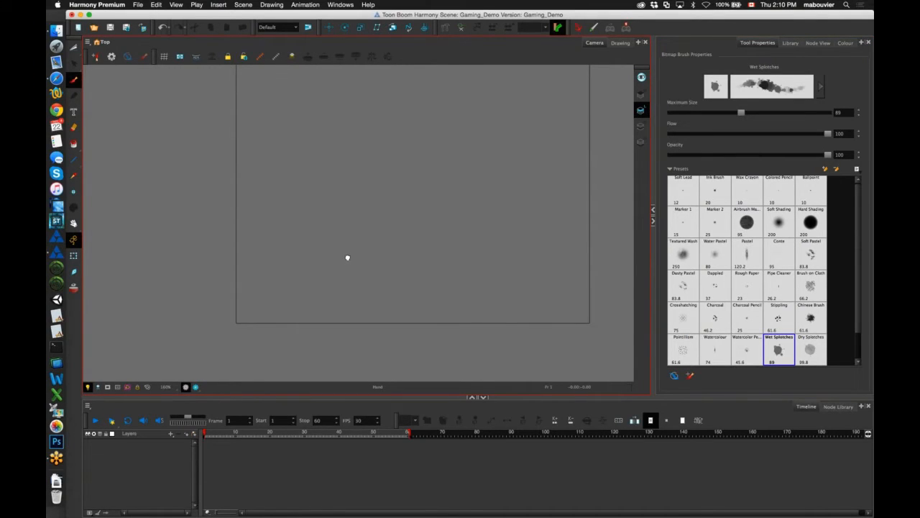
scroll(347, 257, "up", 5)
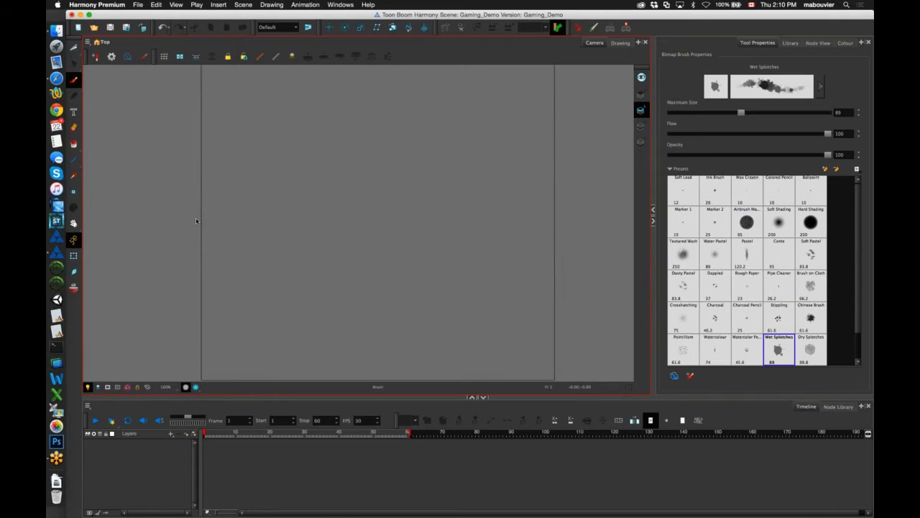
Add a drawing layer named Ball with all of its art layers set to Vector
left_click(187, 434)
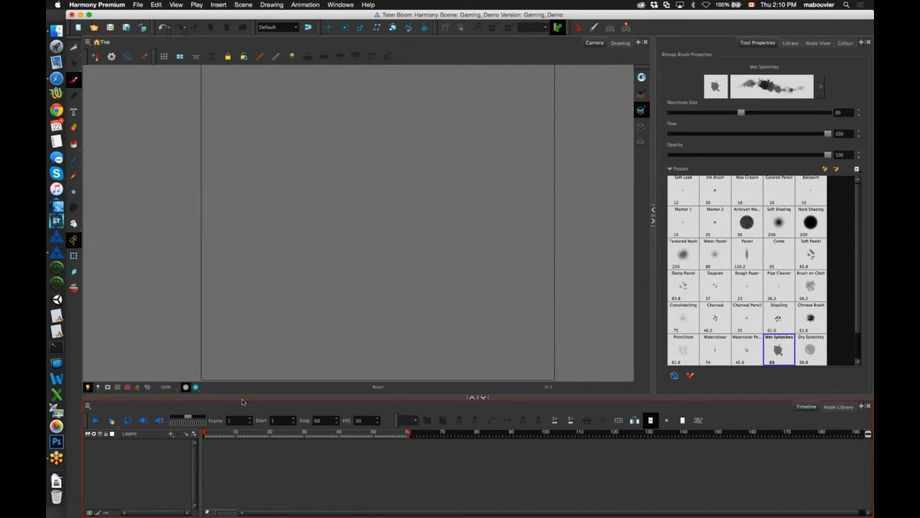
type("Ball")
key("Return")
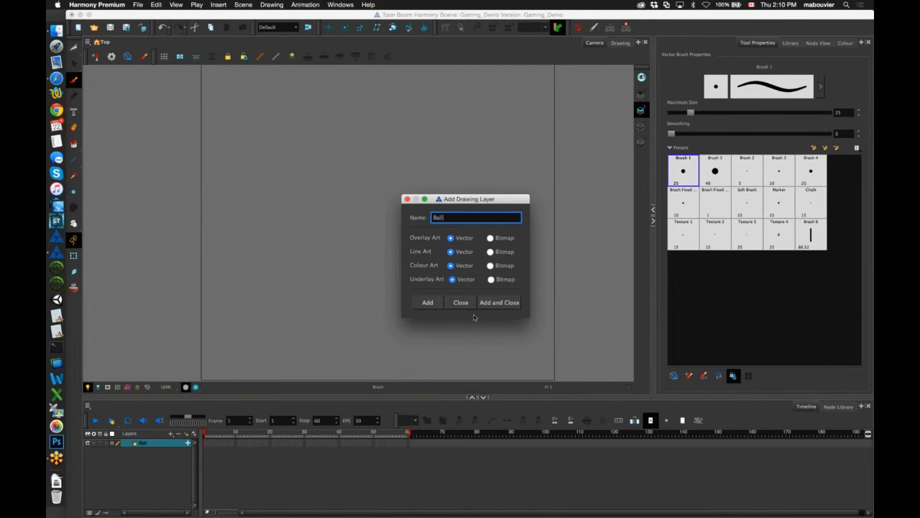
left_click(462, 305)
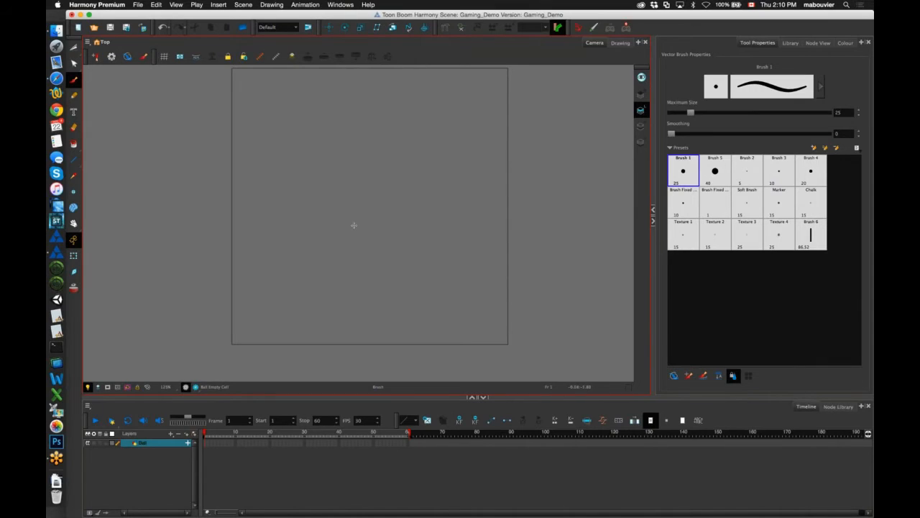
Brush a small circular outline near the centre of the frame on the Ball layer and fill it with Red
mouse_move(374, 188)
left_mouse_down()
mouse_move(375, 223)
mouse_move(370, 183)
left_mouse_up()
key("ctrl+z")
key("alt+i")
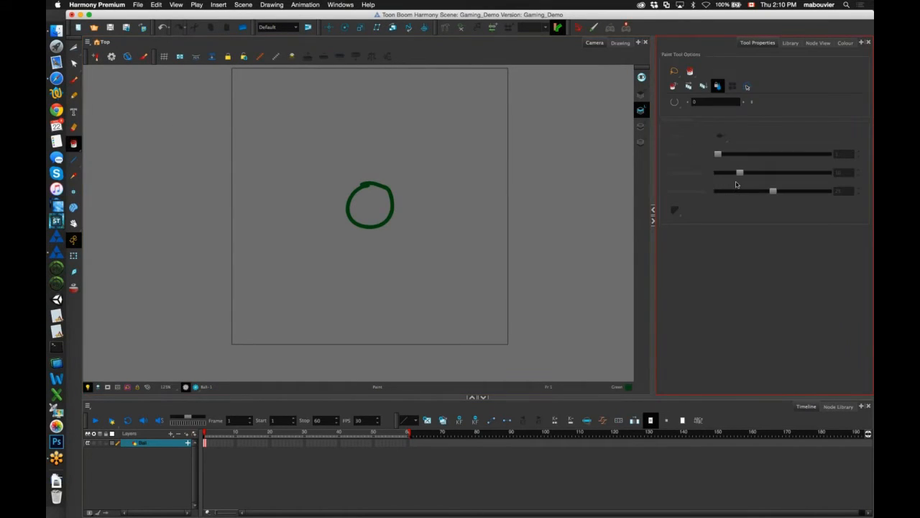
left_click(846, 43)
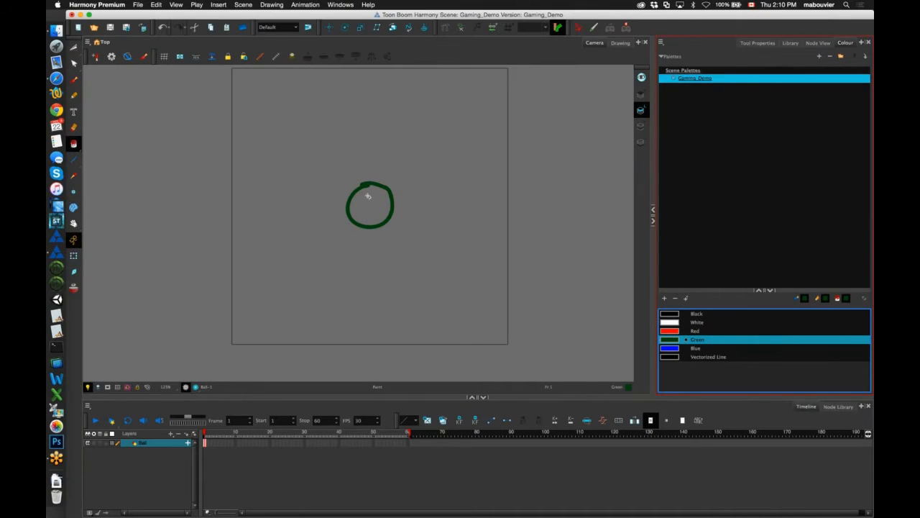
left_click(367, 197)
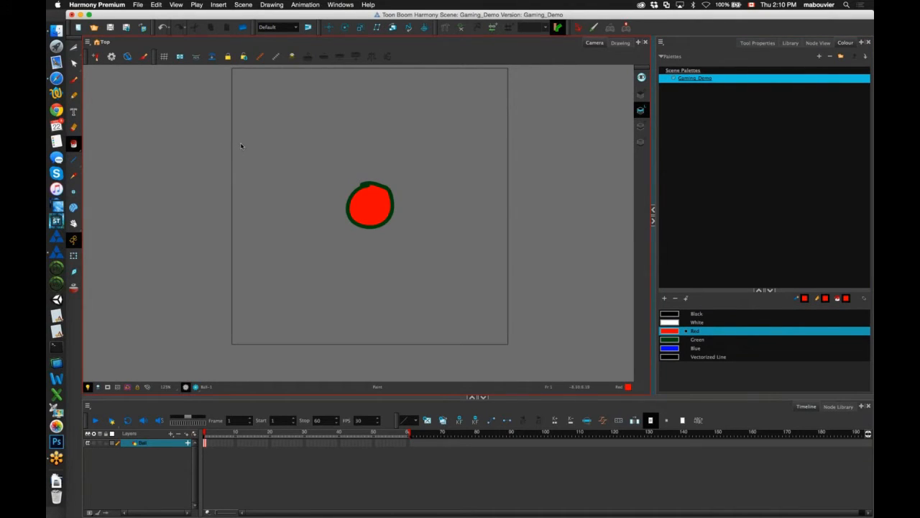
Change the palette's Green swatch to black so that the ball's outline is recoloured
left_click_drag(74, 48, 100, 44)
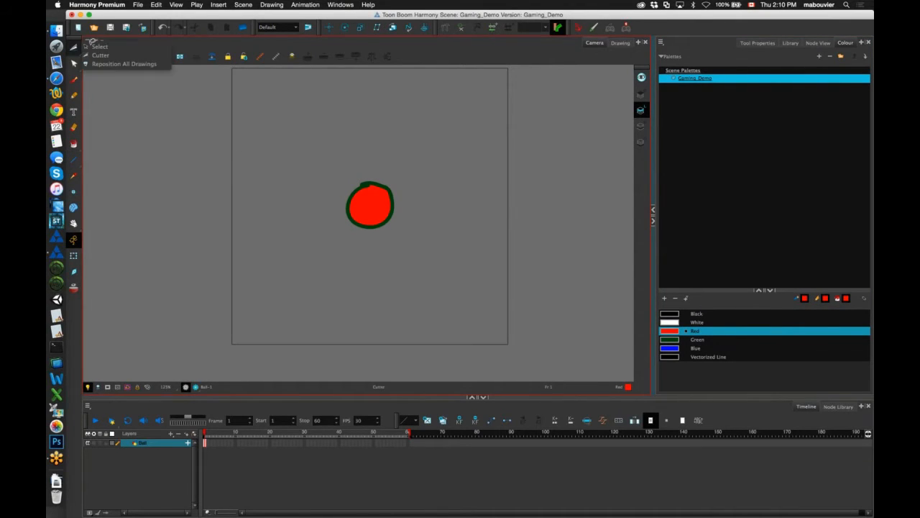
double_click(670, 339)
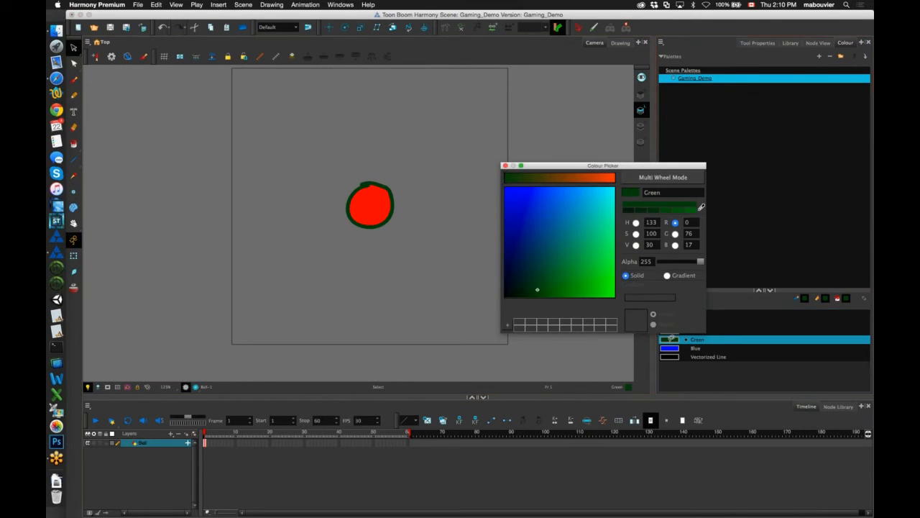
left_click_drag(537, 290, 505, 296)
left_click(506, 165)
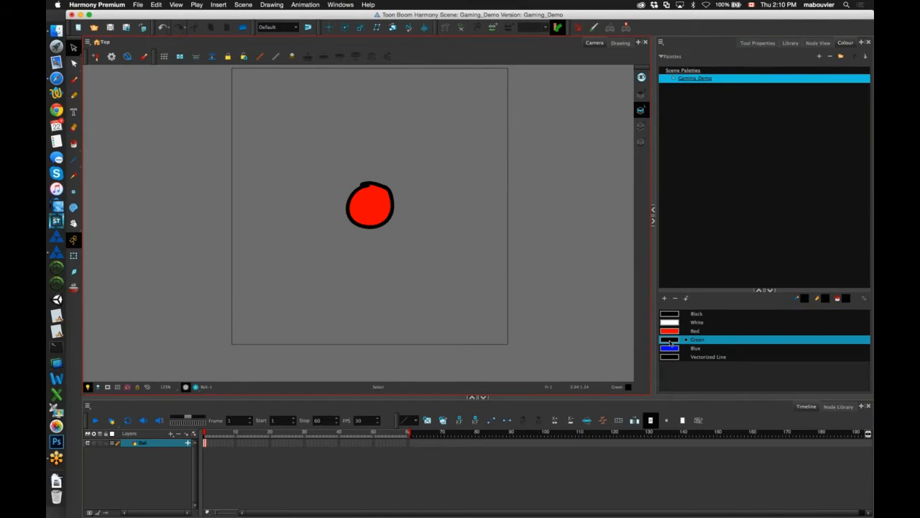
Extend the exposure of the Ball drawing from frame 1 through frame 60
left_click(73, 255)
left_click(206, 443)
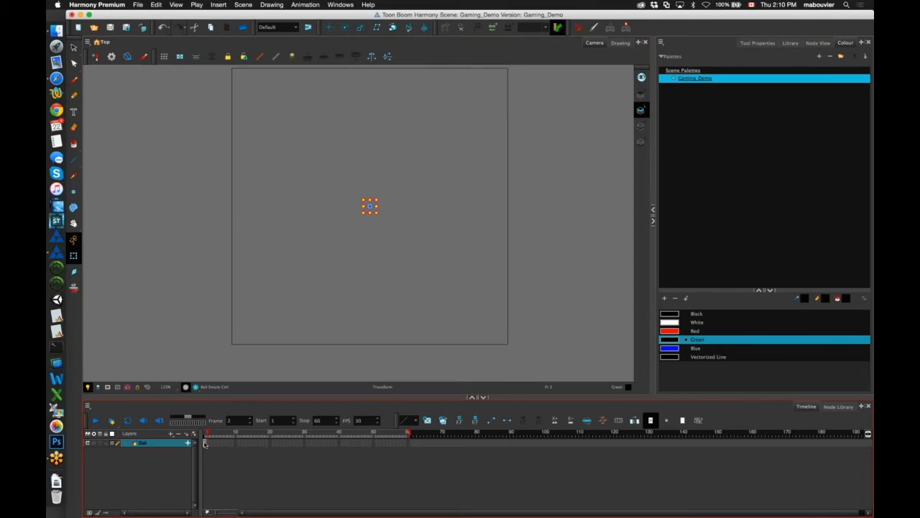
left_click(204, 442)
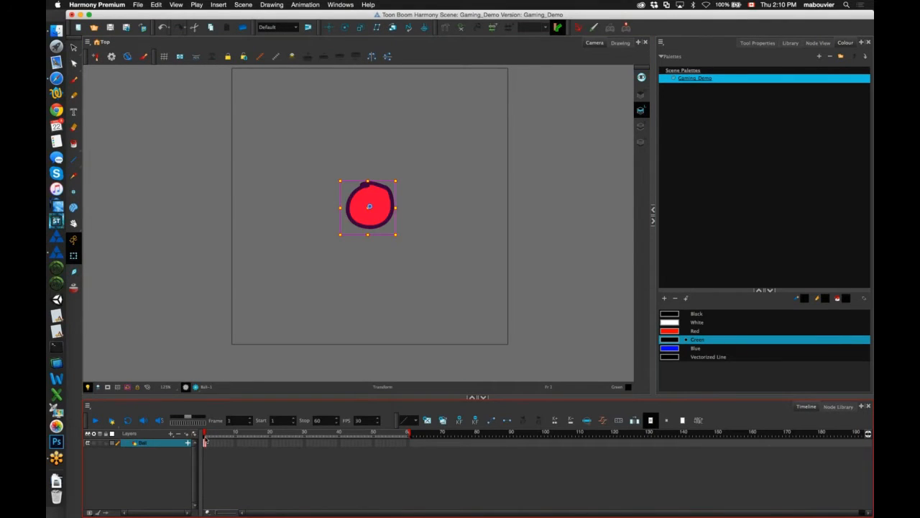
left_click_drag(249, 435, 407, 440)
left_click(408, 445)
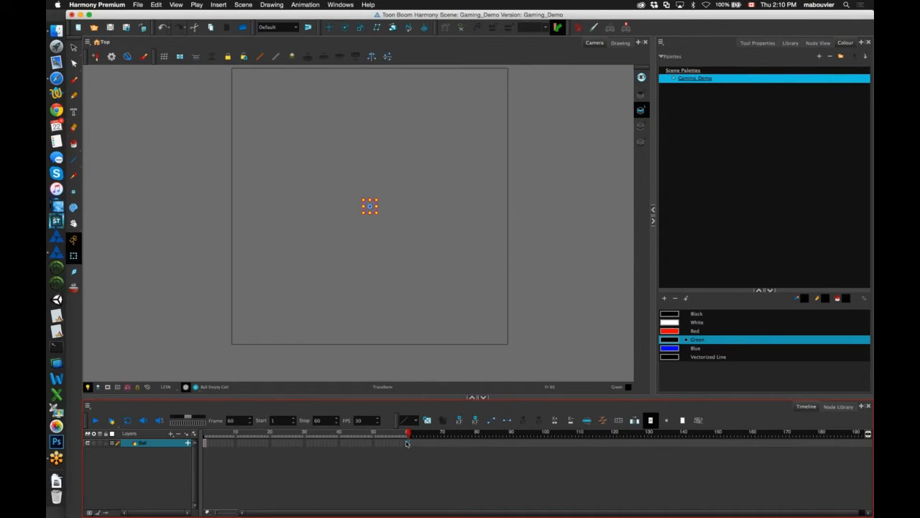
key("F5")
key("shift+comma")
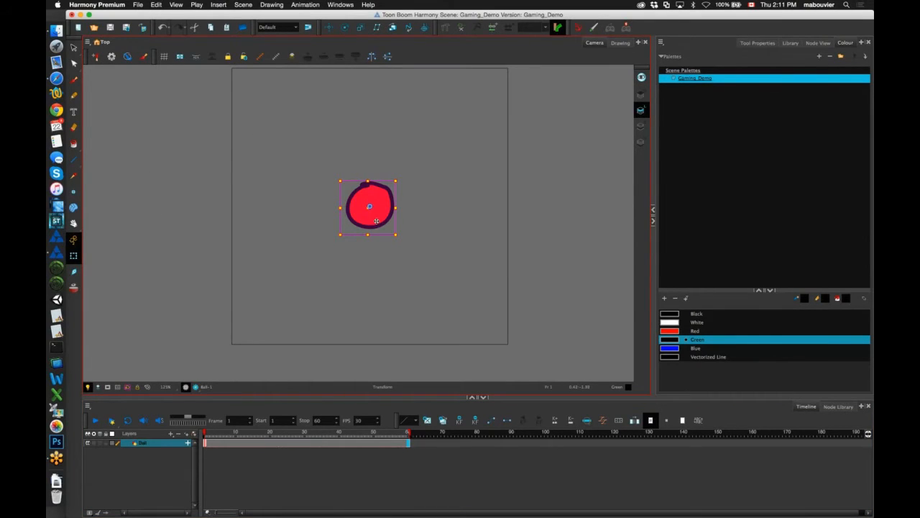
Animate the ball bouncing from the camera frame's lower-left corner at frame 1, up at frame 10 and down at frame 20, and scrub through it
left_click_drag(382, 216, 280, 324)
left_click(235, 435)
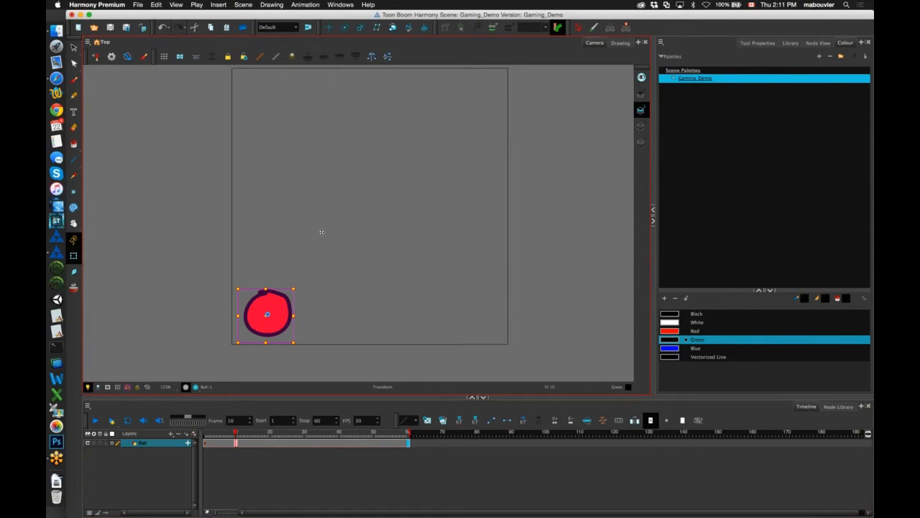
left_click_drag(267, 322, 322, 232)
left_click(266, 434)
key("period")
left_click_drag(340, 269, 345, 323)
mouse_move(196, 423)
left_mouse_down()
mouse_move(175, 423)
mouse_move(210, 423)
left_mouse_up()
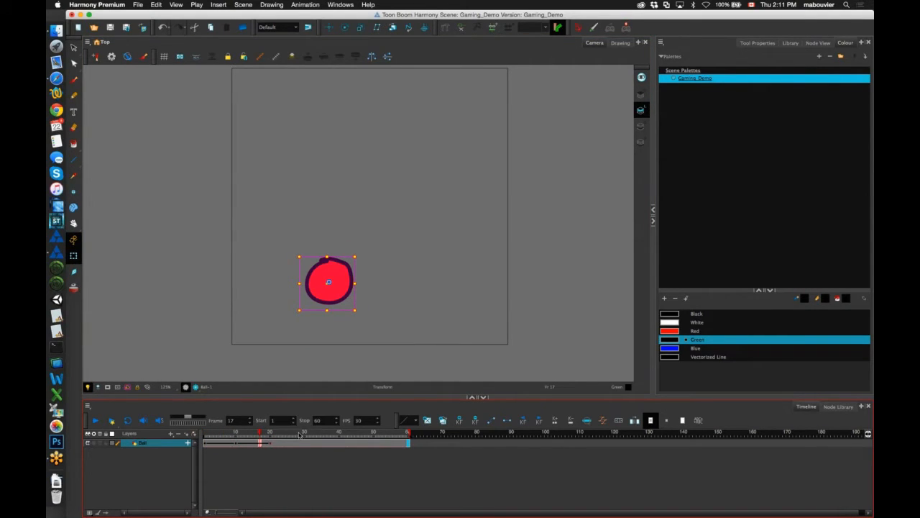
left_click_drag(300, 435, 205, 435)
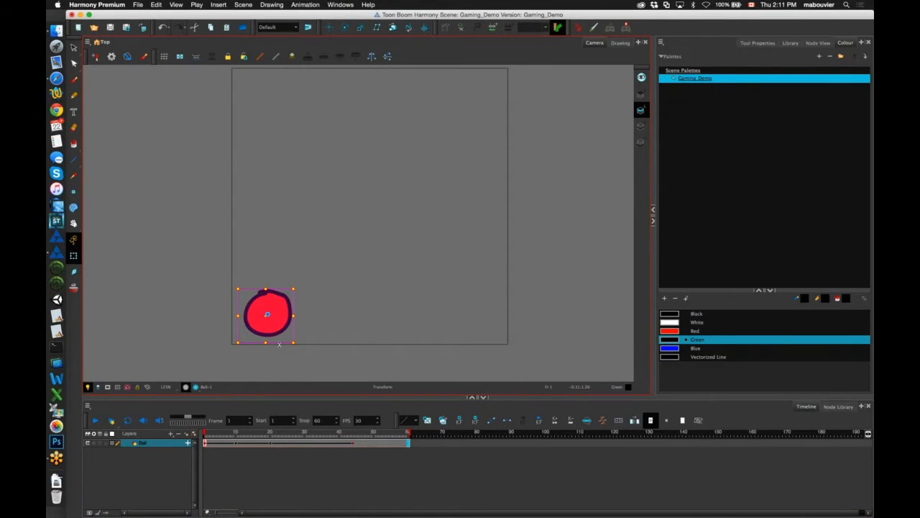
Delete the Ball layer from the scene
left_click(181, 440)
left_click(179, 435)
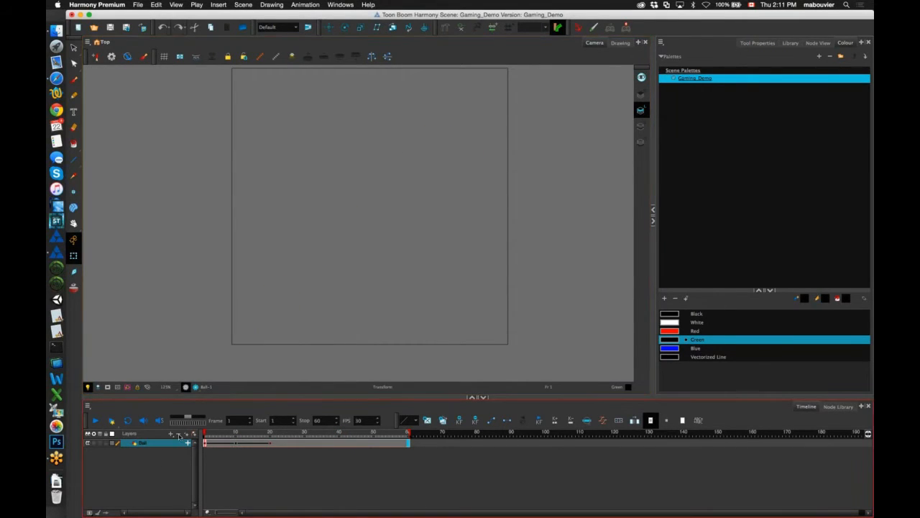
left_click(179, 435)
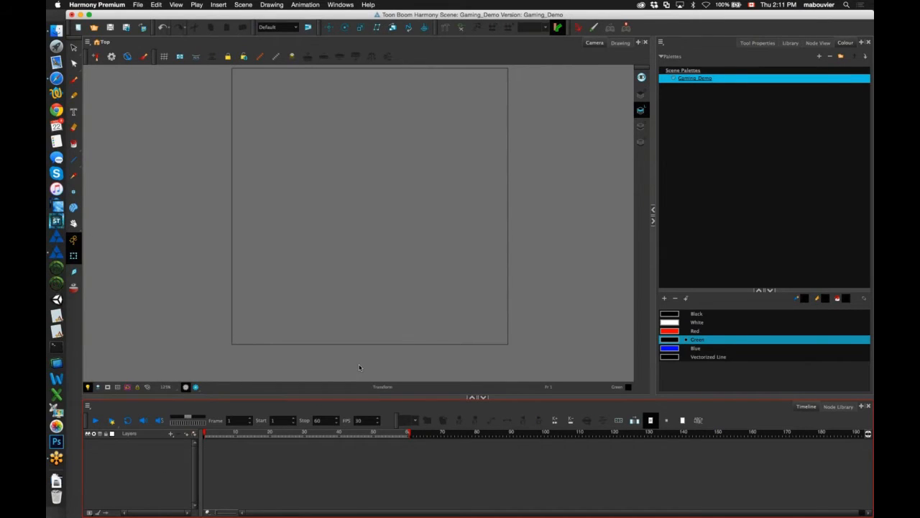
Import the Arm.tpl template from Demo_Library into the centre of the camera frame
left_click(323, 198)
key("space")
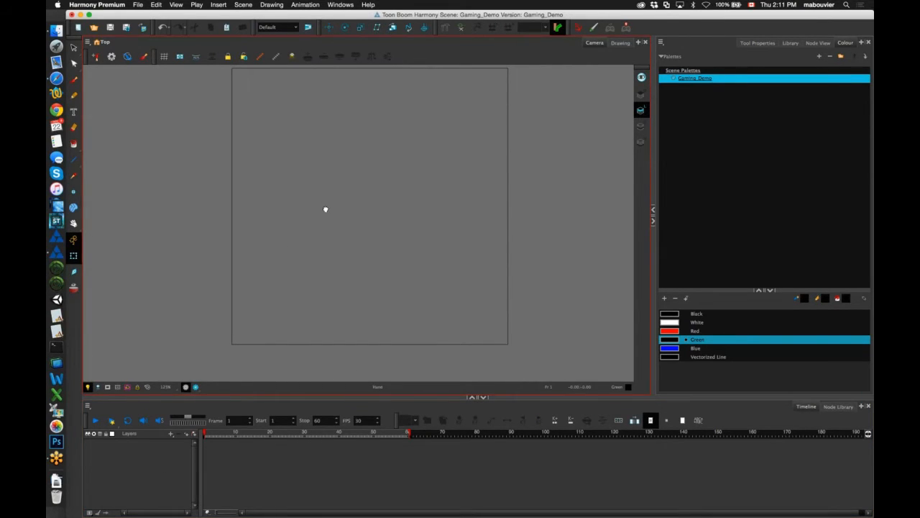
left_click_drag(325, 210, 320, 221)
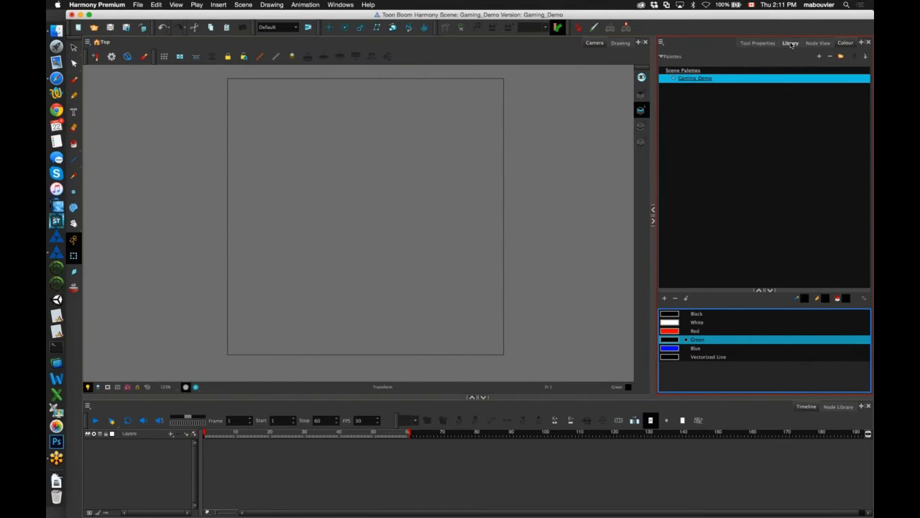
left_click(791, 44)
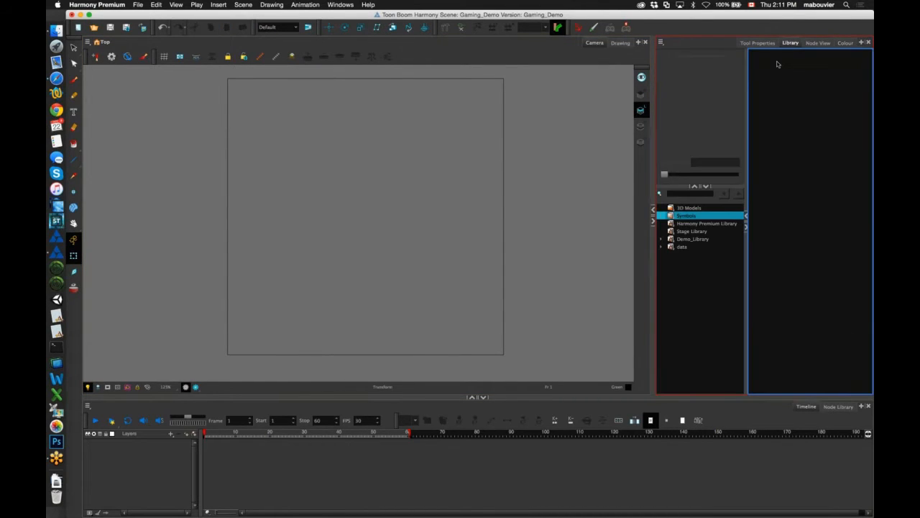
left_click(683, 240)
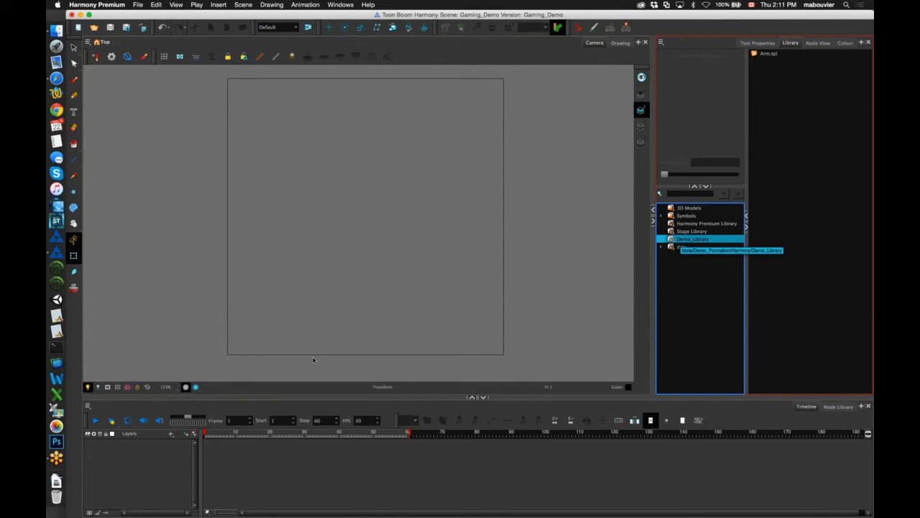
left_click(763, 56)
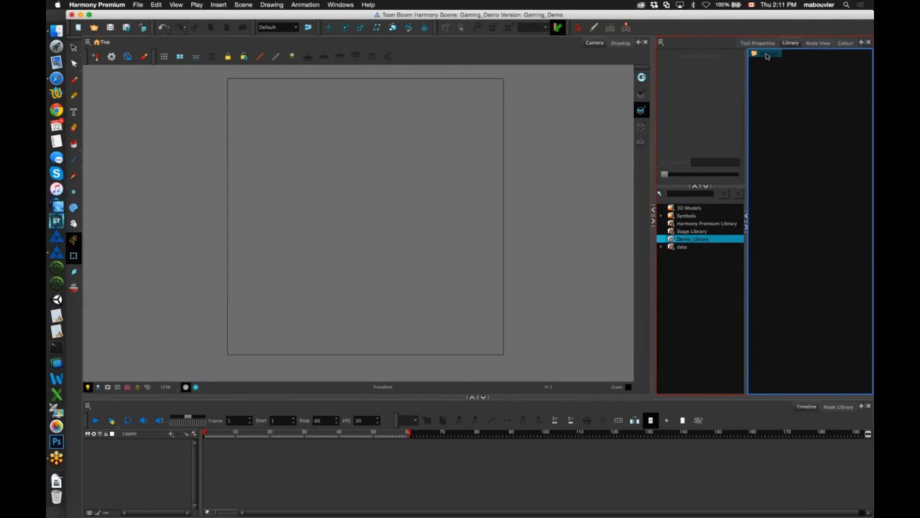
mouse_move(770, 55)
left_mouse_down()
mouse_move(372, 220)
mouse_move(324, 224)
left_mouse_up()
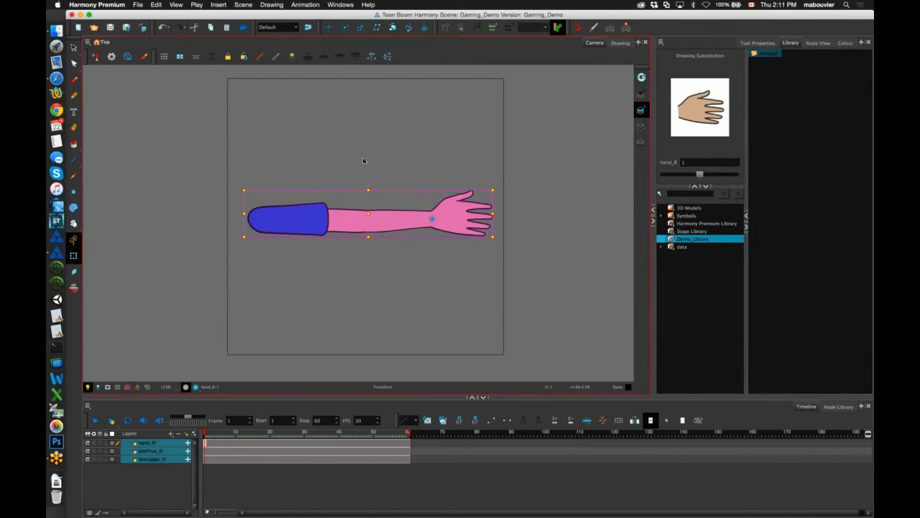
left_click(93, 256)
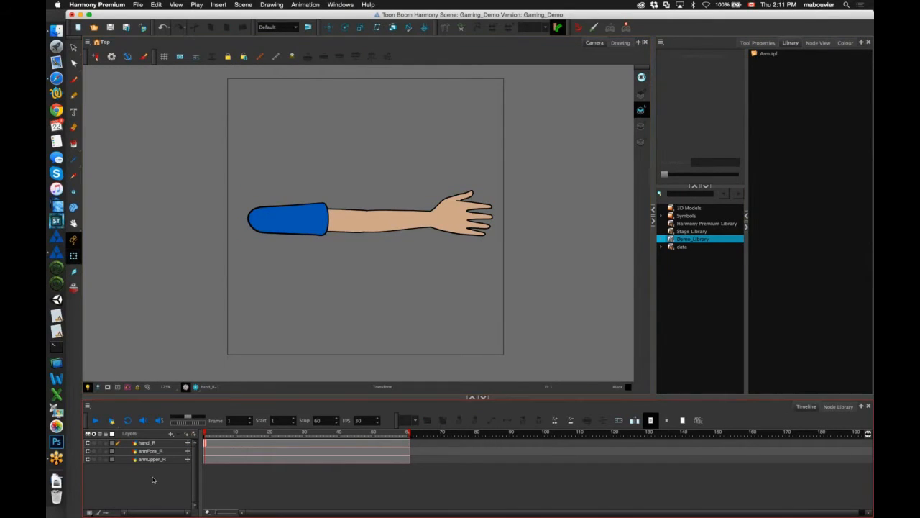
Select the hand, forearm and upper arm in turn to inspect the arm's separate parts
left_click(461, 216)
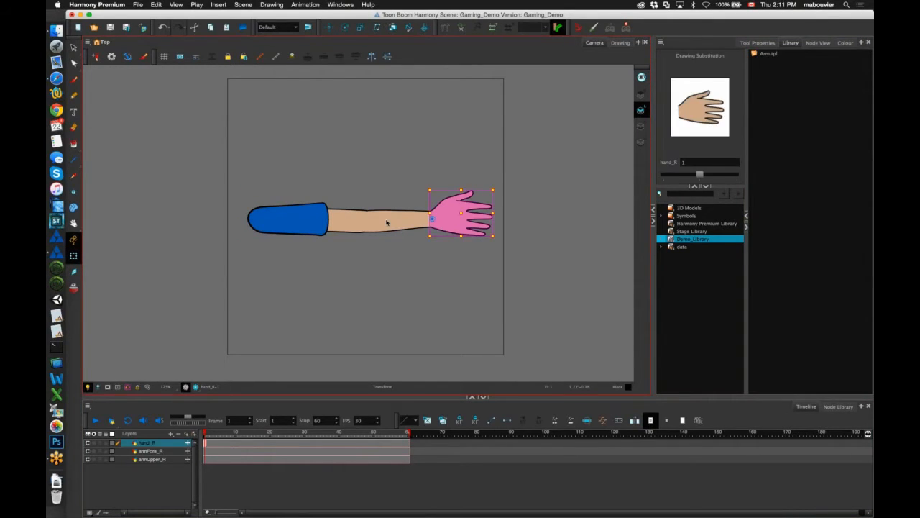
left_click(386, 220)
left_click(320, 224)
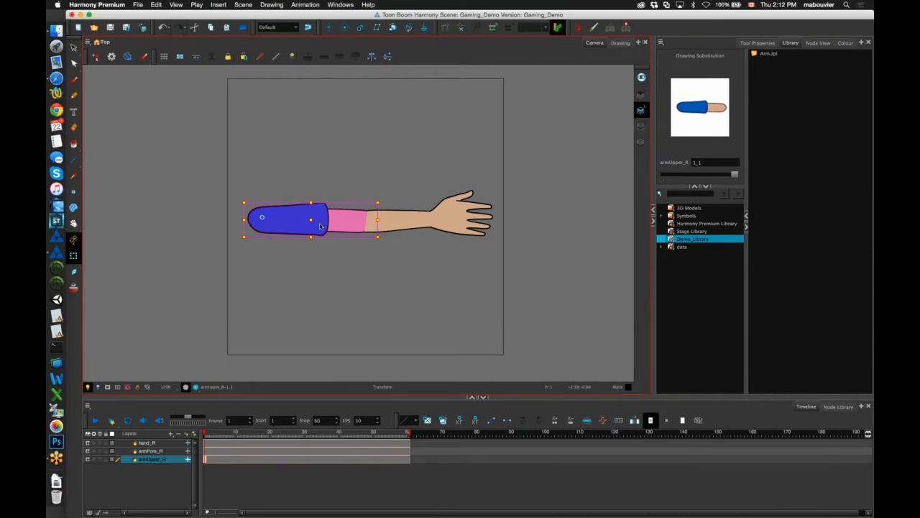
left_click(479, 248)
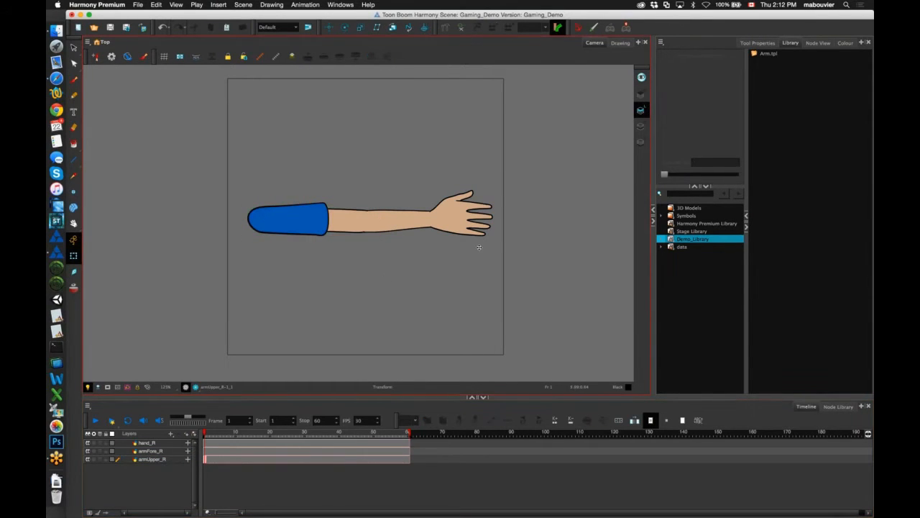
Try moving the hand, forearm and upper arm apart individually, and undo the moves
left_click_drag(462, 222, 480, 249)
left_click_drag(404, 220, 444, 172)
key("b")
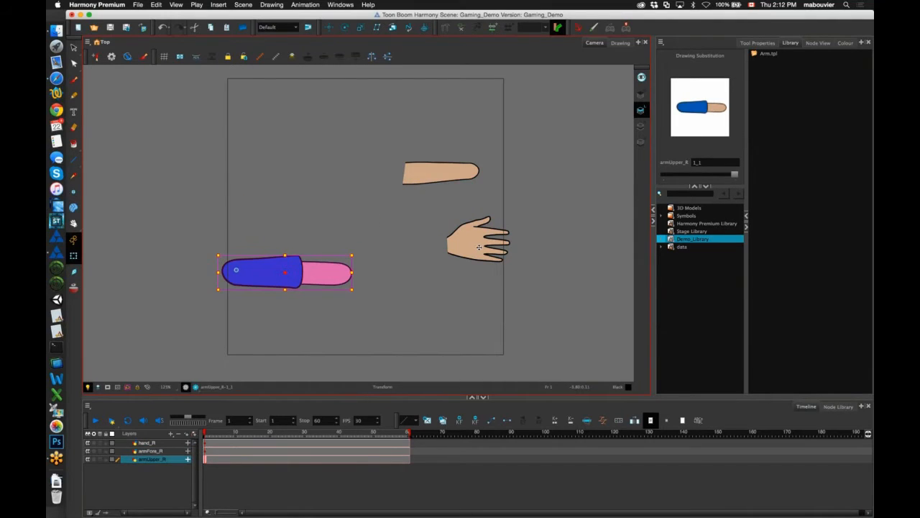
key("super+z")
key("super+z")
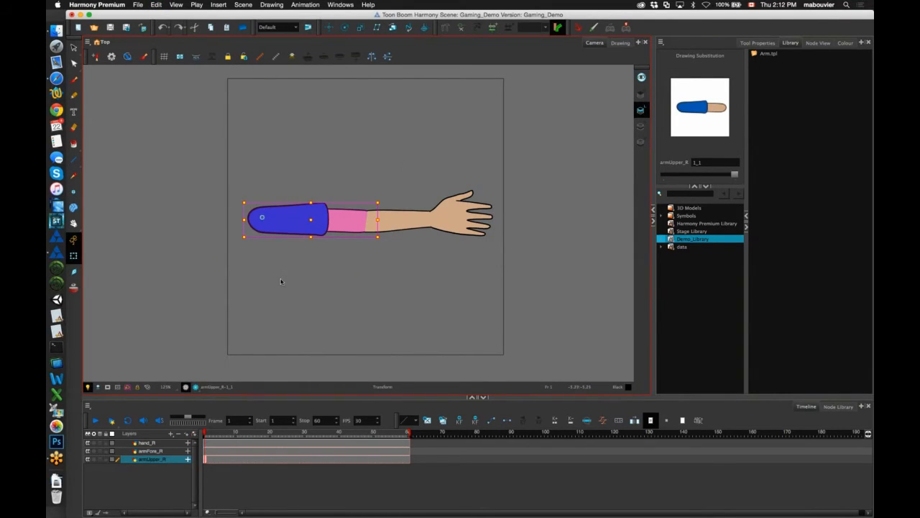
left_click(255, 321)
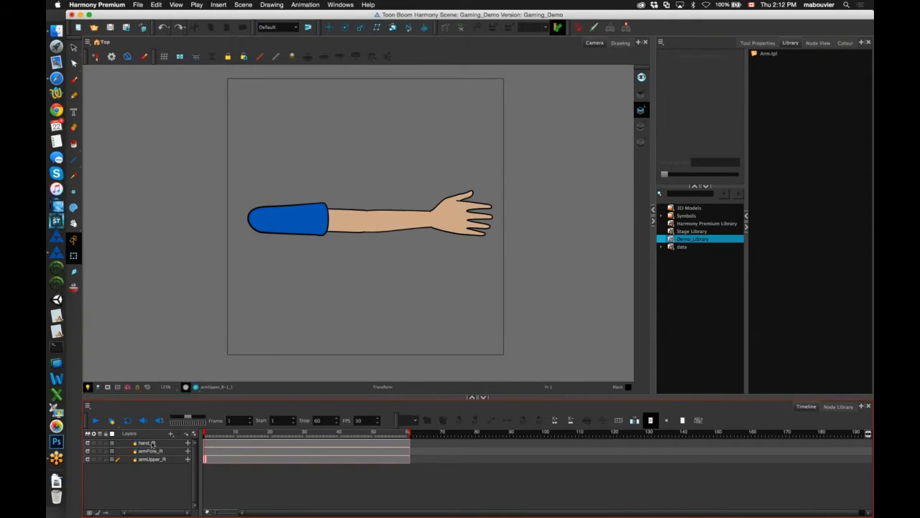
Parent the hand_R layer to armFore_R and the armFore_R layer to armUpper_R
left_click(149, 442)
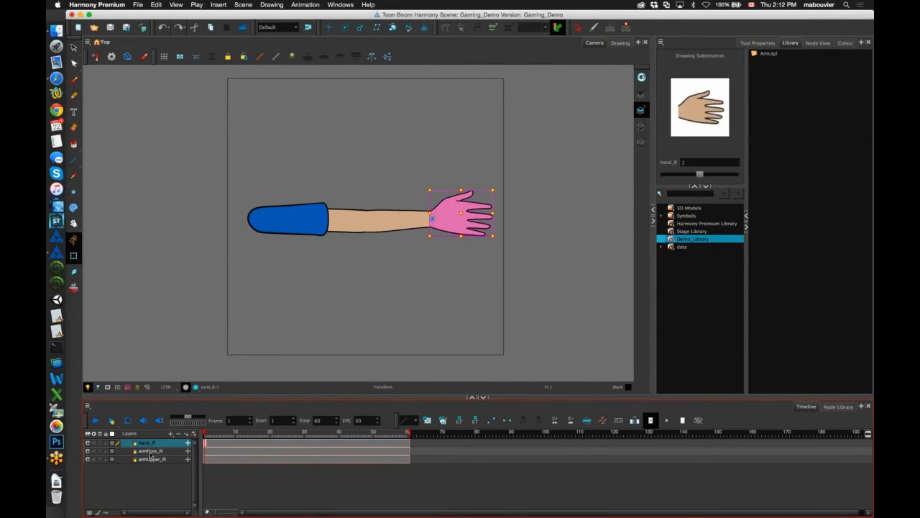
left_click_drag(149, 454, 151, 452)
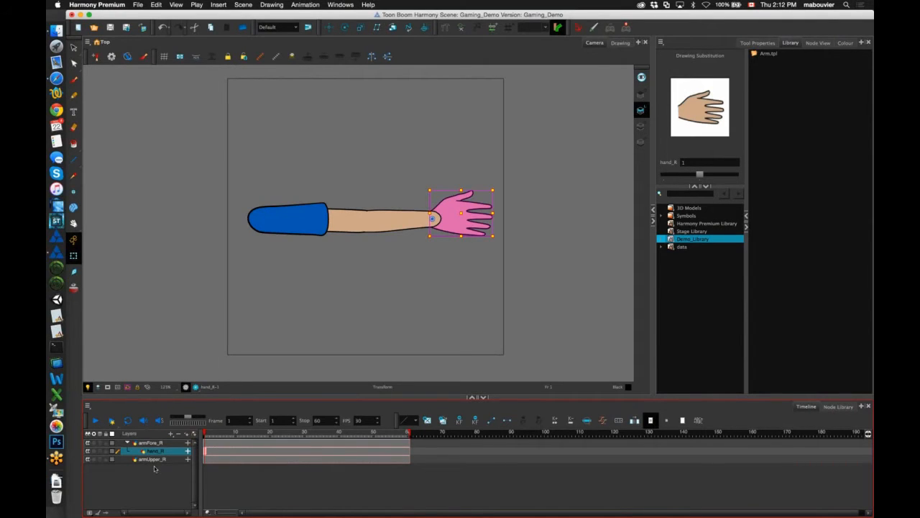
left_click(149, 459)
left_click(150, 442)
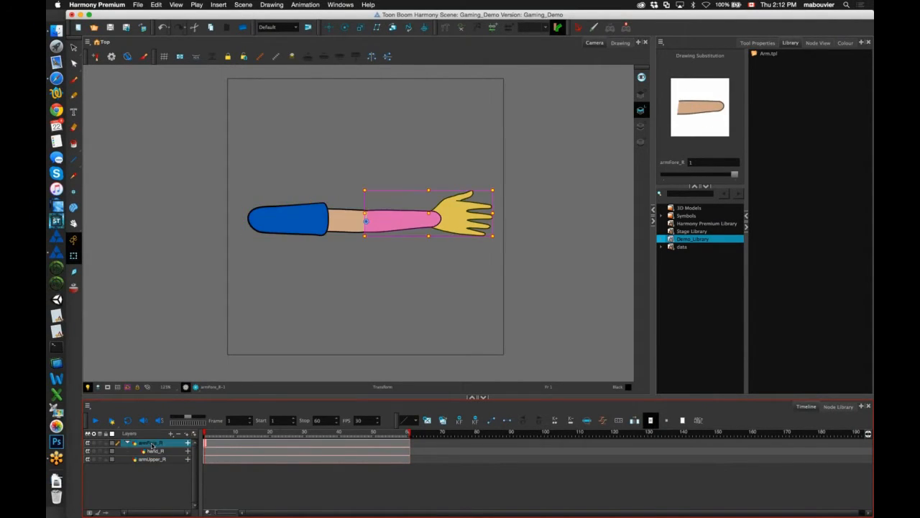
left_click_drag(150, 463, 153, 461)
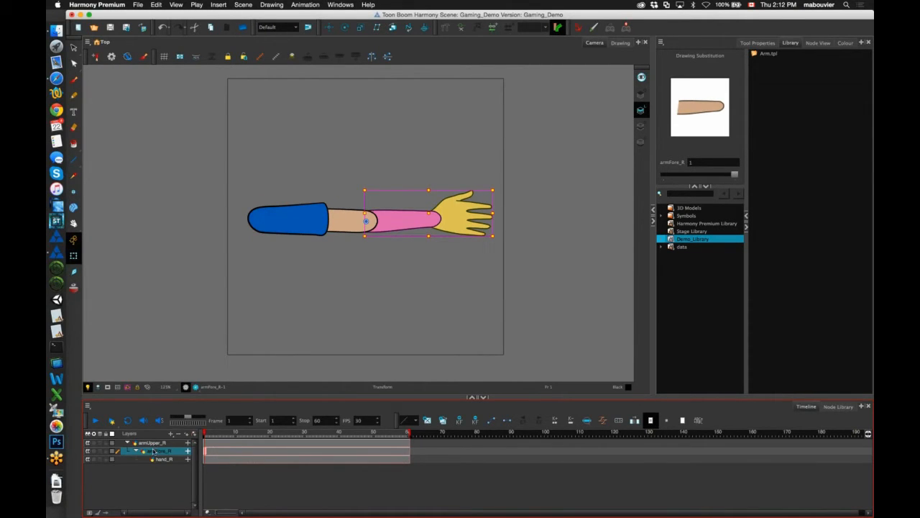
Select the upper arm, forearm and hand layers in turn to examine which child parts each one controls
left_click(152, 442)
left_click(162, 459)
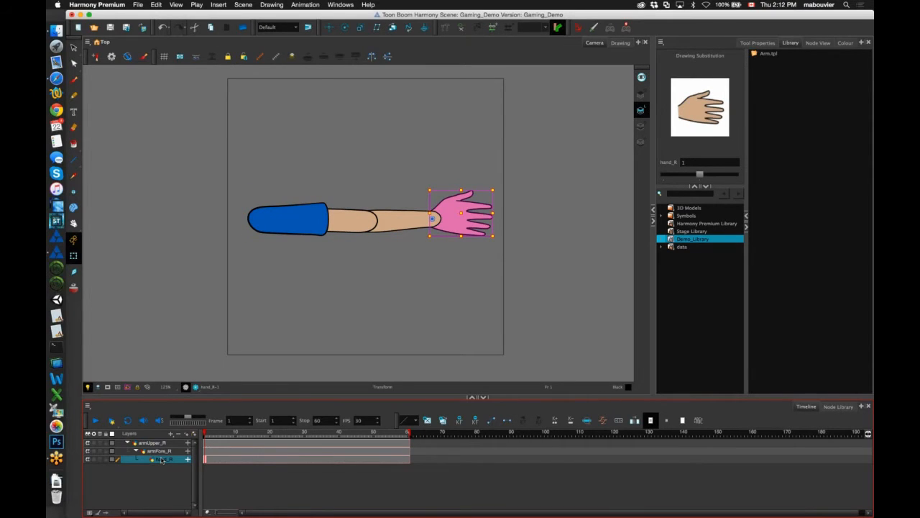
left_click(154, 443)
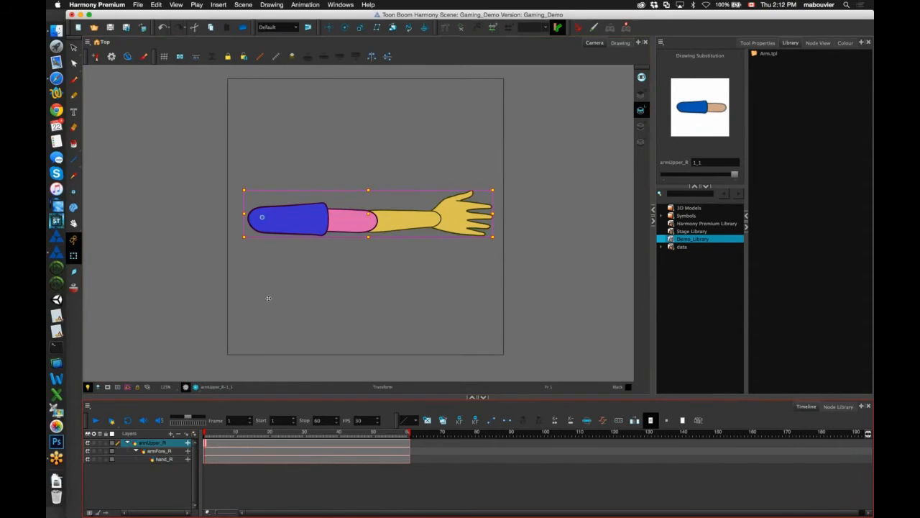
left_click(163, 450)
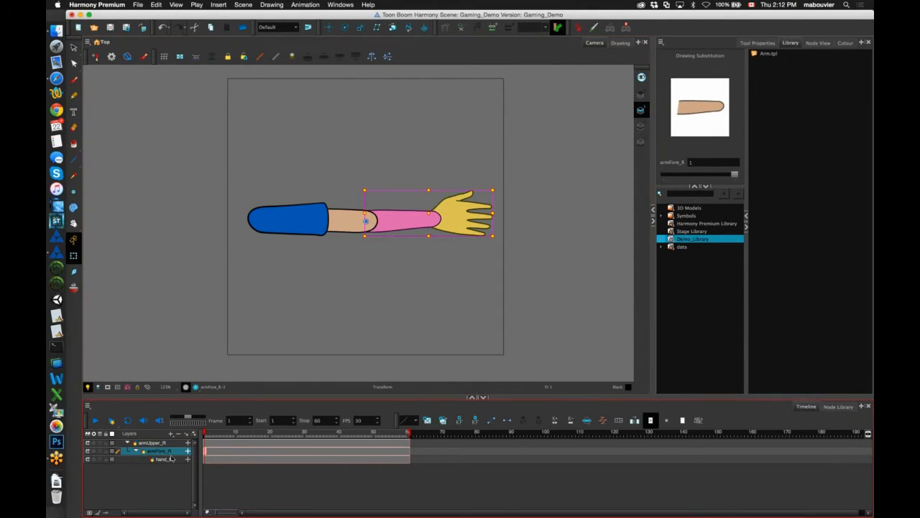
left_click(164, 459)
left_click(432, 200)
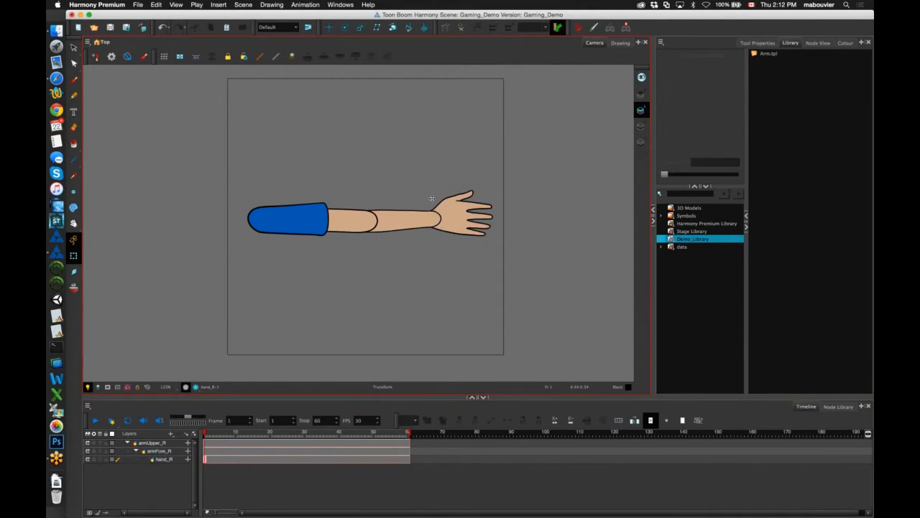
key("super+a")
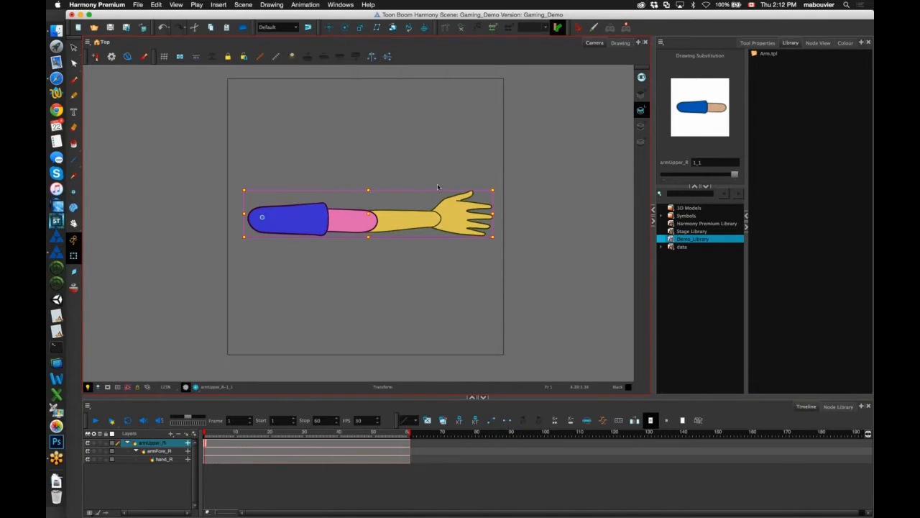
left_click(437, 187)
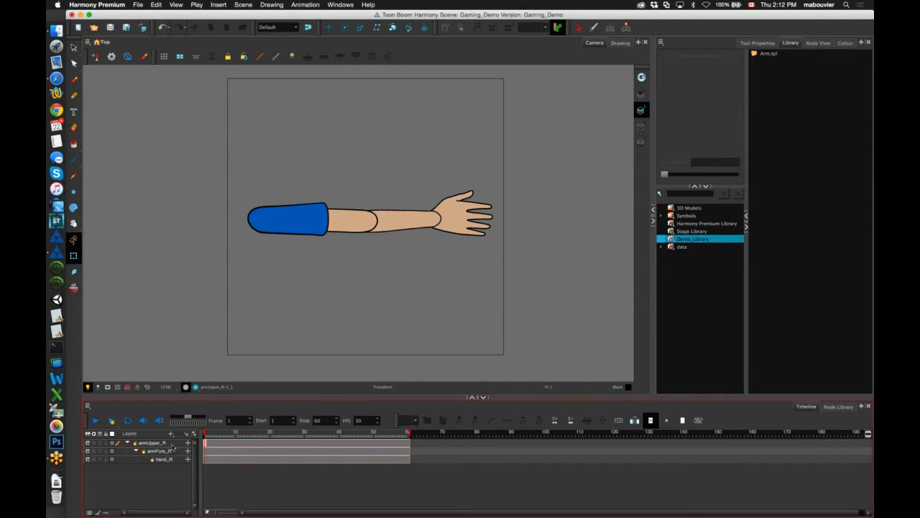
Select the hand with the Transform tool and nudge it in front of the forearm so it covers the wrist
left_click(382, 289)
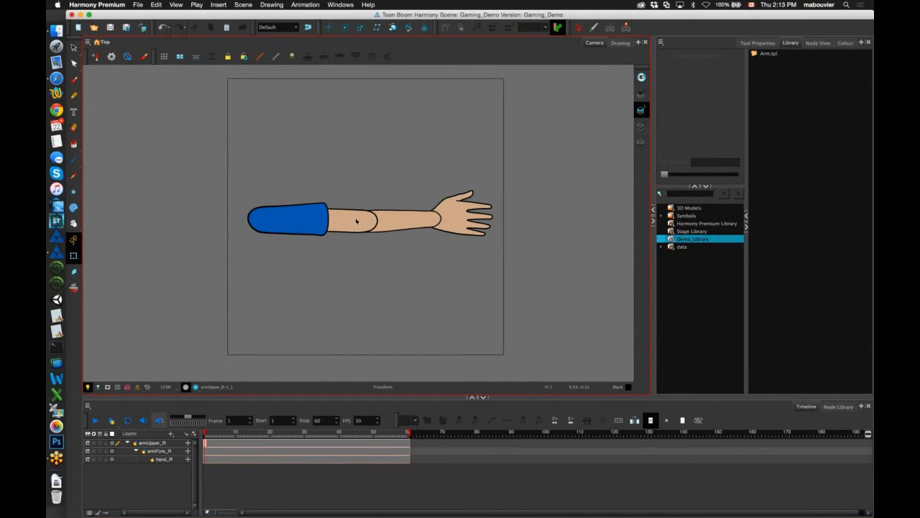
left_click(73, 255)
left_click(457, 220)
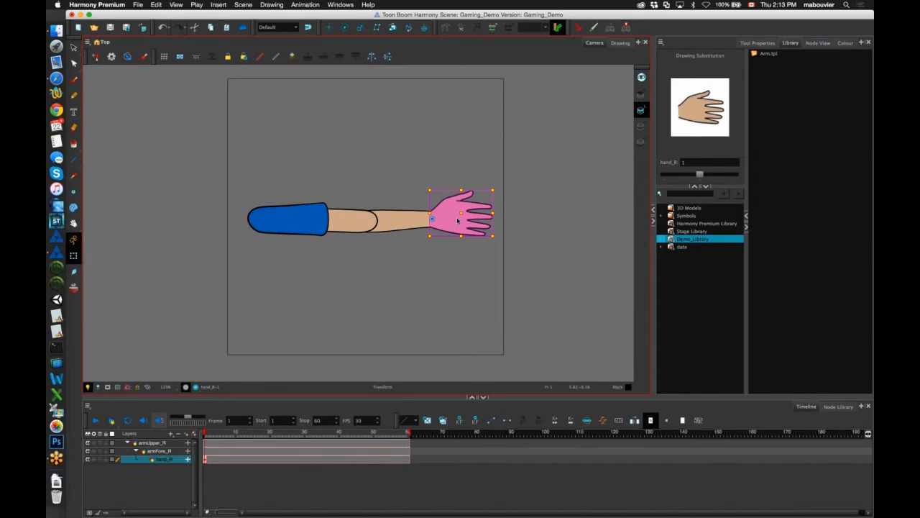
left_click(397, 194)
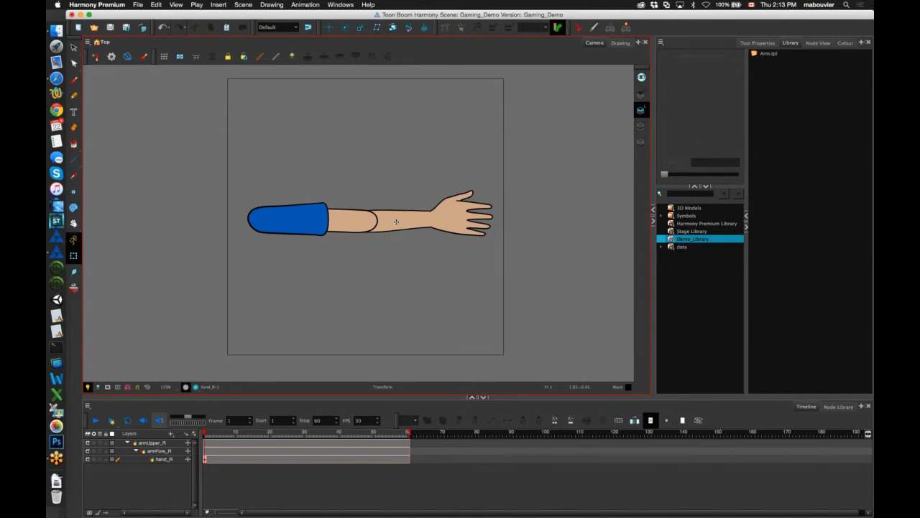
Select the forearm with the Transform tool and nudge it in front of the upper arm so it covers the elbow
left_click(395, 222)
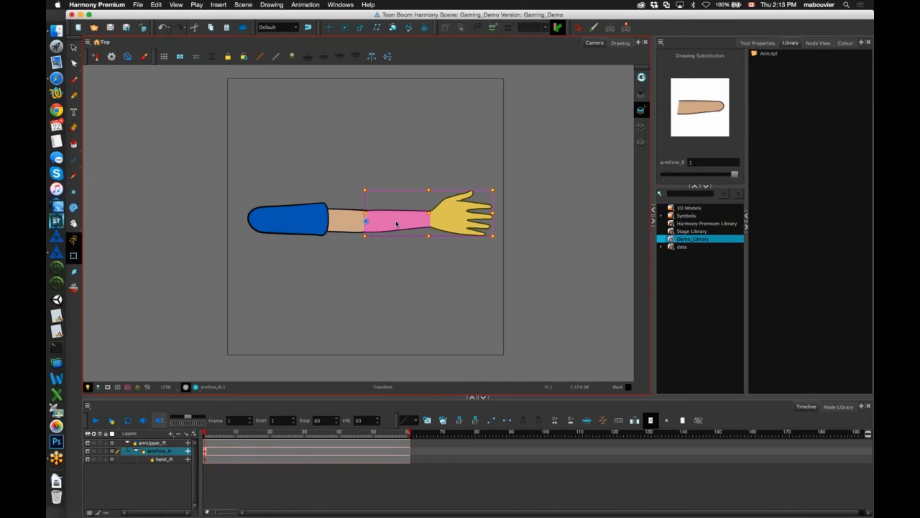
key("Escape")
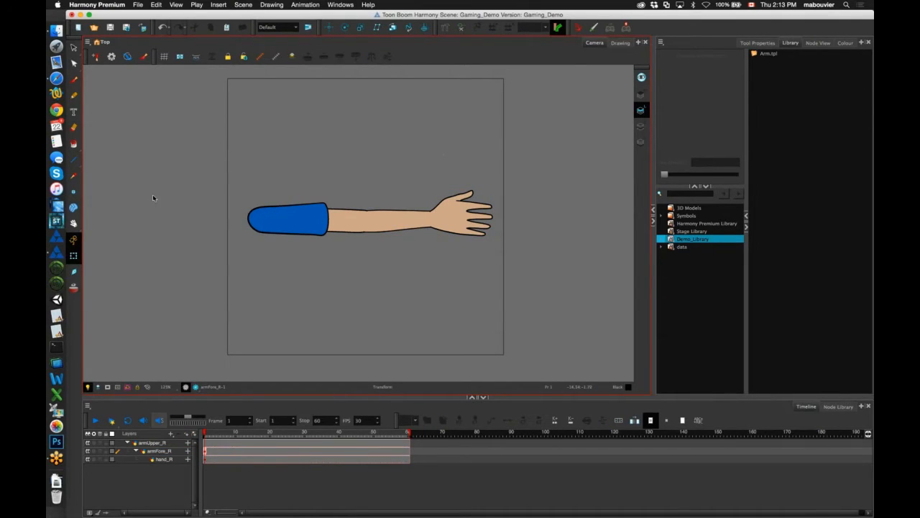
Try rotating the hand, the forearm and the whole arm at their joints, and undo the rotations
left_click(446, 219)
left_click_drag(494, 231, 484, 190)
left_click(407, 221)
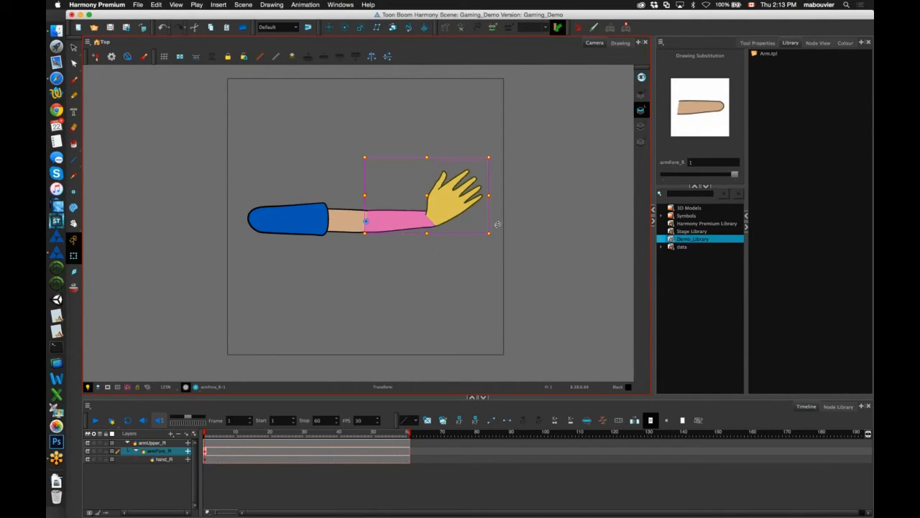
left_click_drag(497, 224, 430, 127)
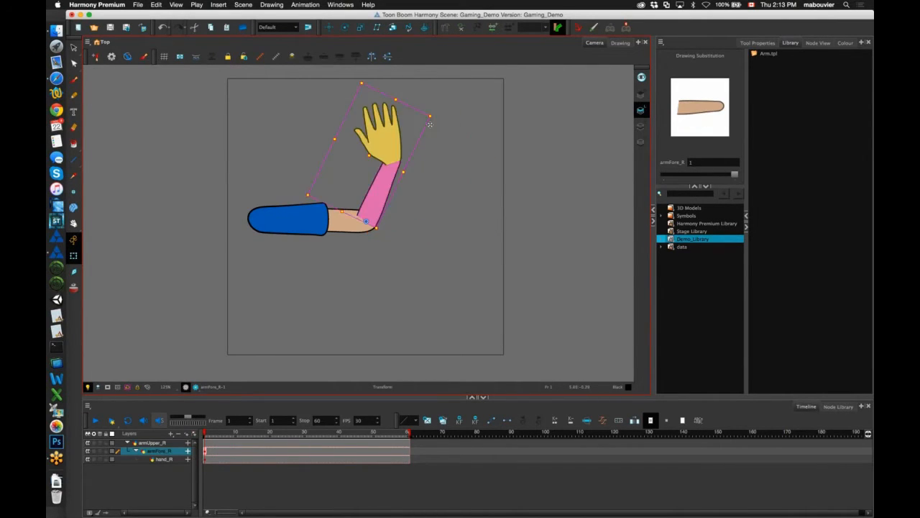
key("b")
left_click_drag(426, 164, 424, 266)
key("Escape")
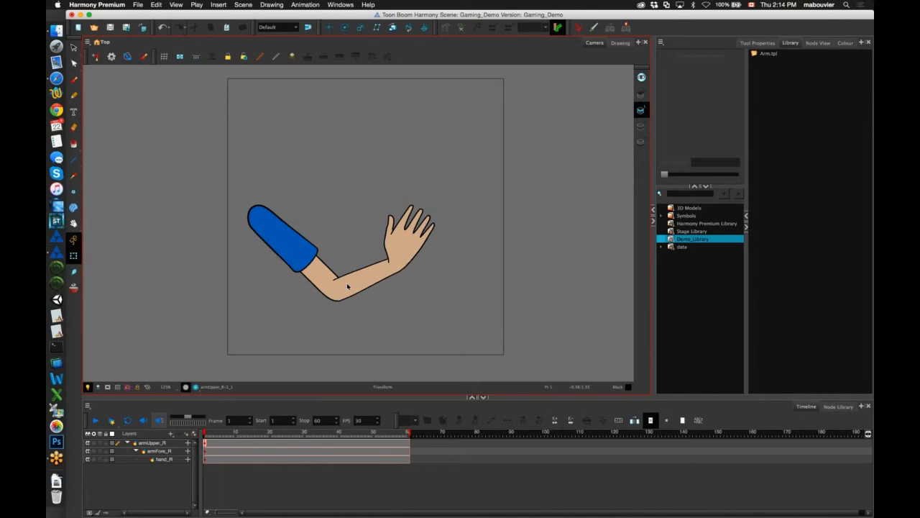
left_click_drag(347, 282, 369, 222)
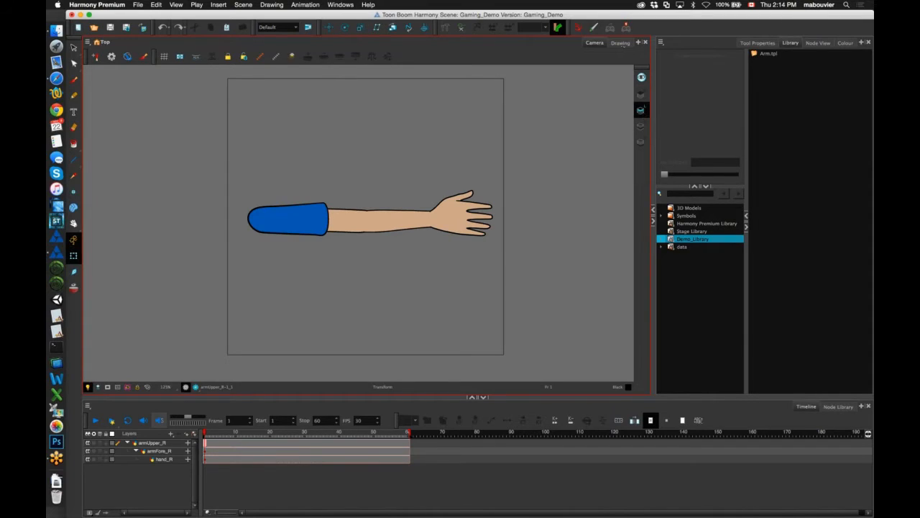
Open the upper arm in the Drawing view and compare its Line Art and Colour Art layers
left_click(620, 43)
left_click(641, 112)
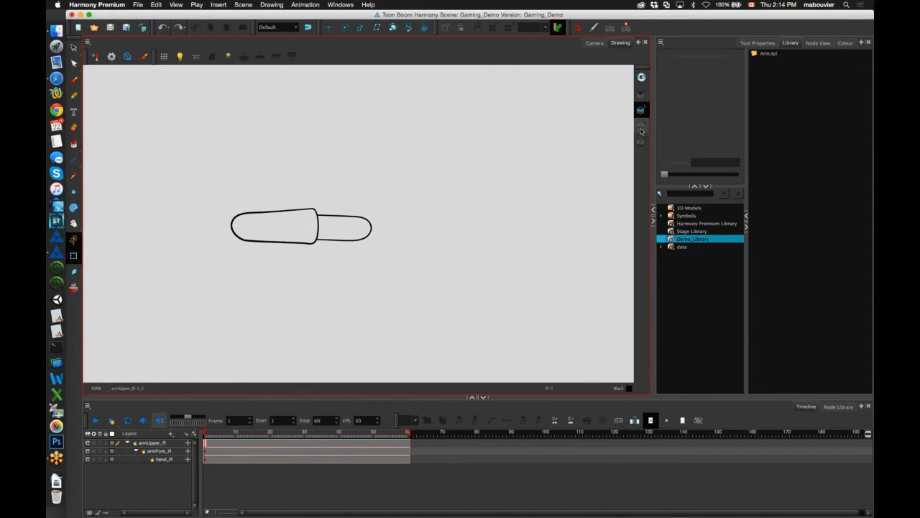
left_click(642, 127)
left_click(640, 126)
left_click(642, 126)
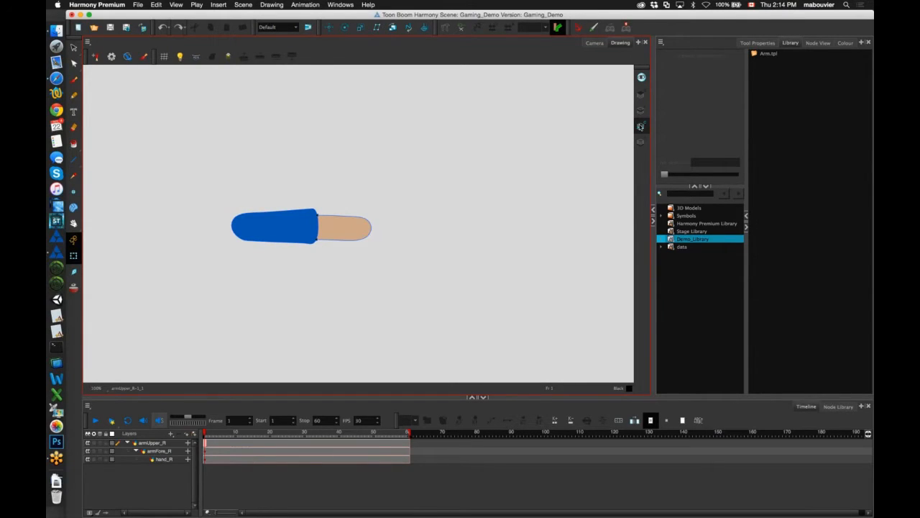
left_click(640, 109)
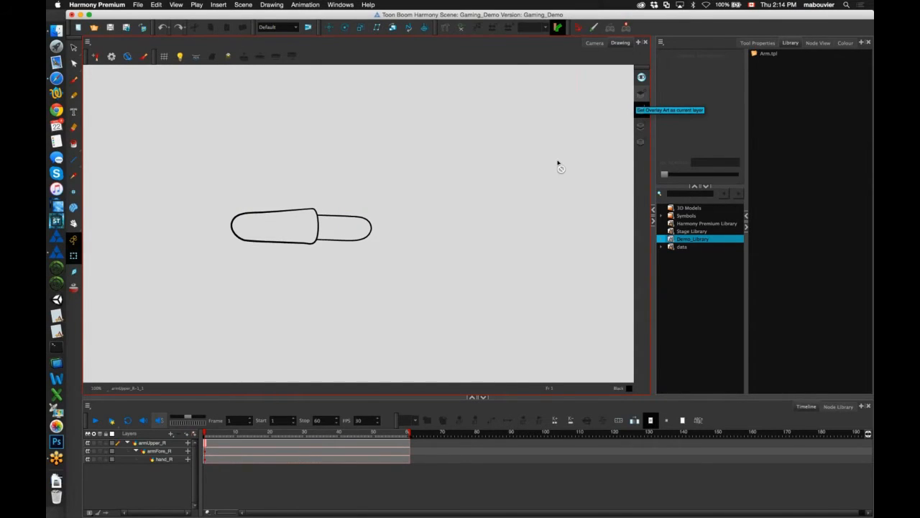
left_click(642, 126)
left_click(640, 110)
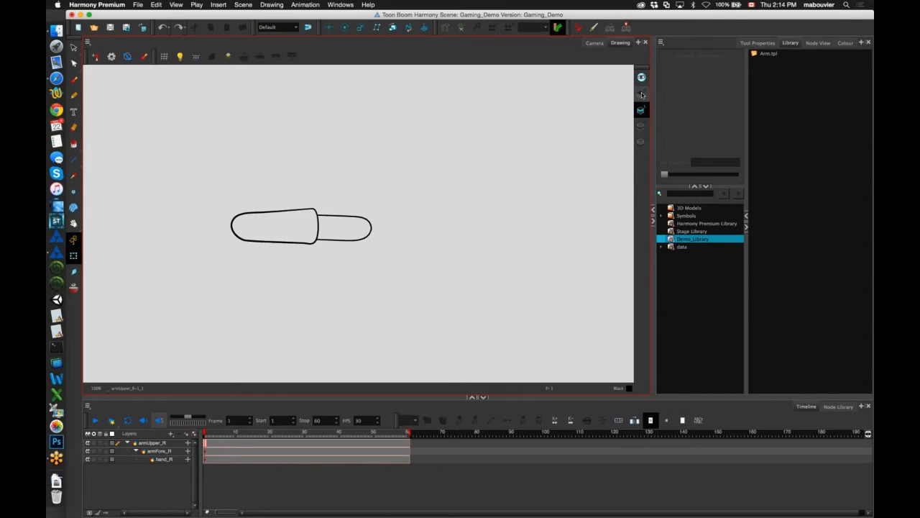
Examine the upper arm drawing's Overlay and Underlay Art layers, followed by its Line Art and Colour Art
left_click(642, 144)
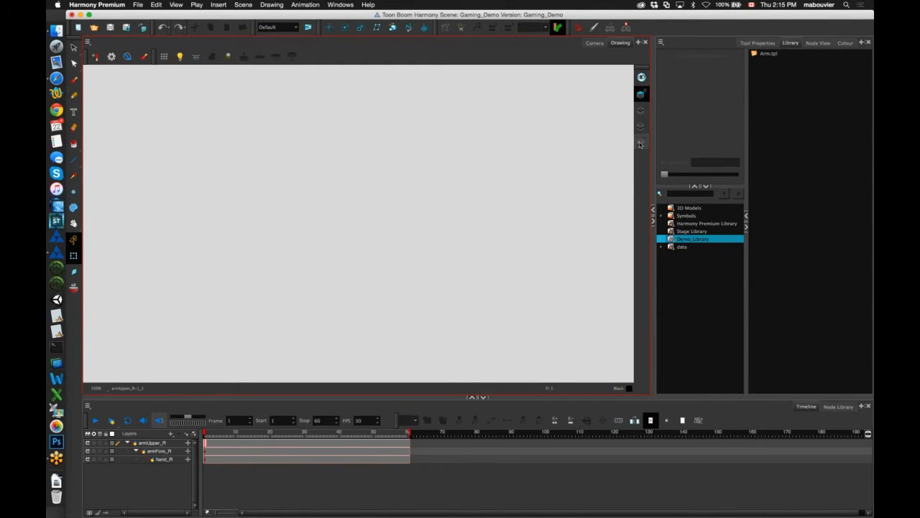
left_click(639, 144)
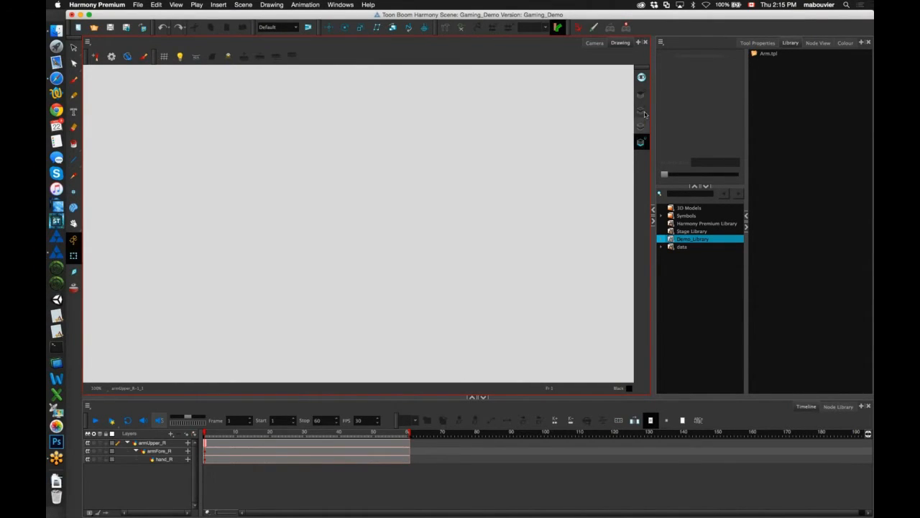
left_click(643, 111)
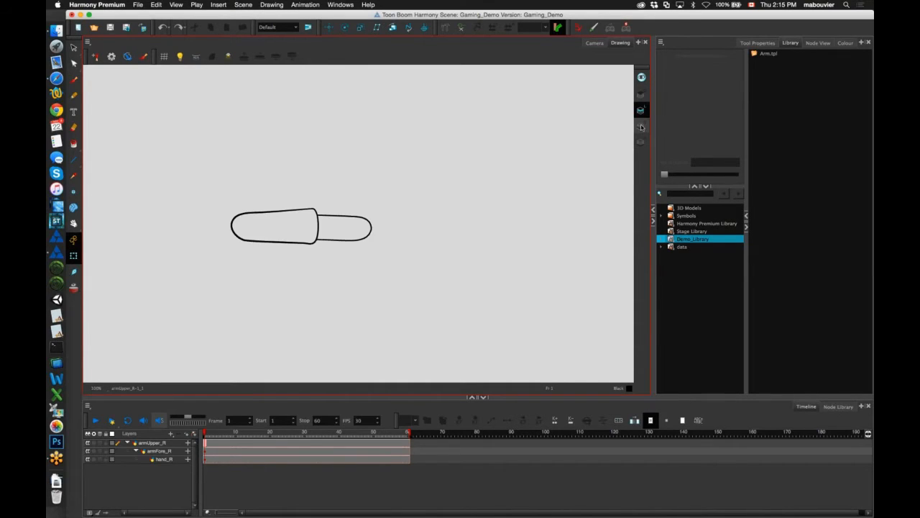
left_click(642, 126)
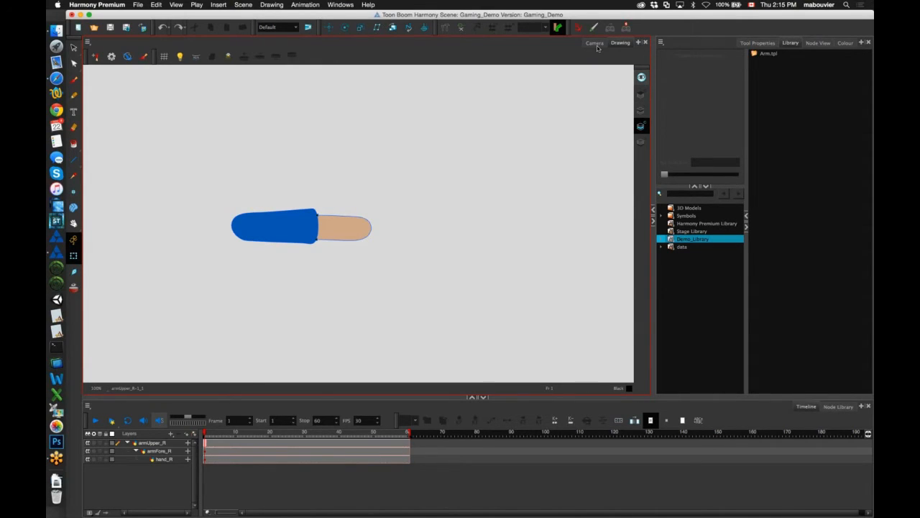
Set Line Art as the current art layer of the upper arm drawing and return to the Camera view
left_click(641, 111)
left_click(642, 112)
left_click(641, 111)
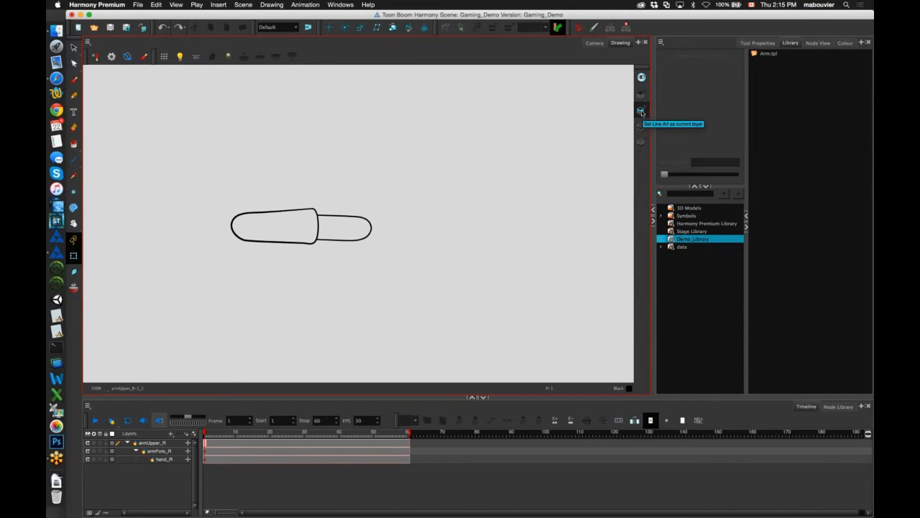
left_click(640, 110)
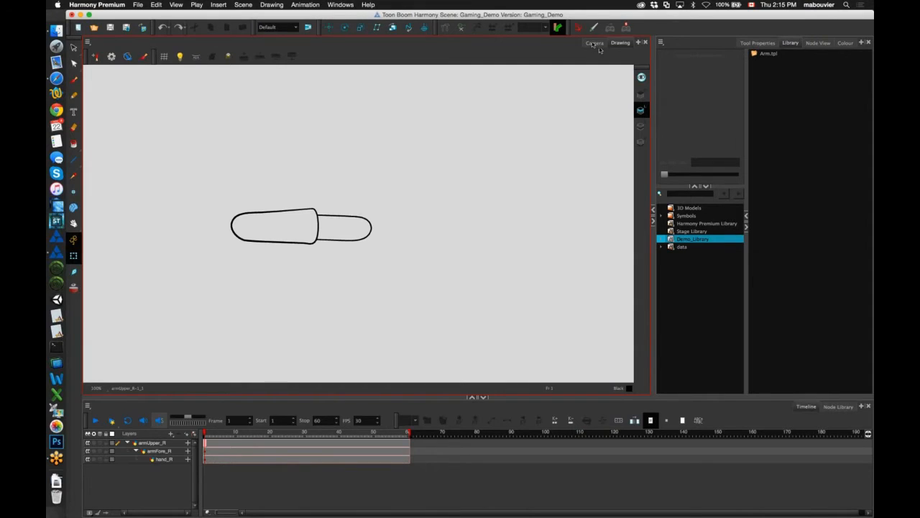
left_click(591, 44)
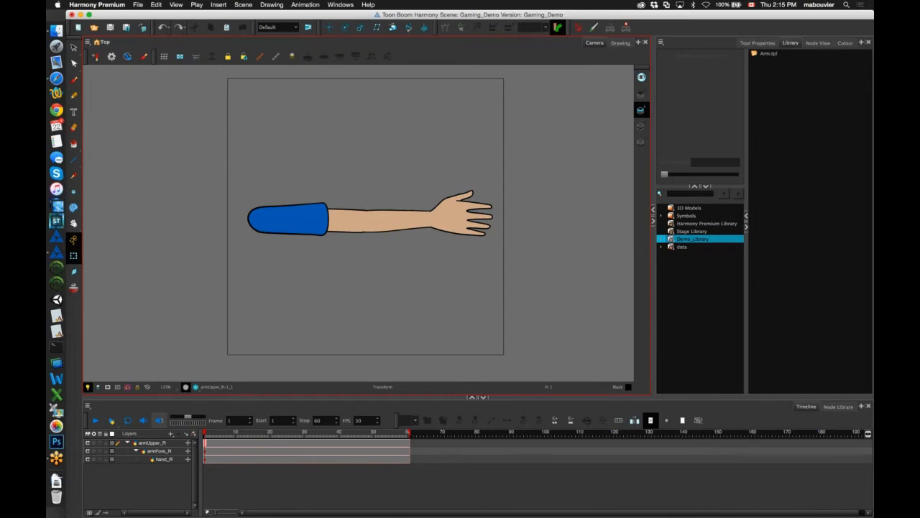
Open the armUpper_R layer properties and switch its position from 3D Path to Separate
left_click(151, 445)
left_click(151, 444)
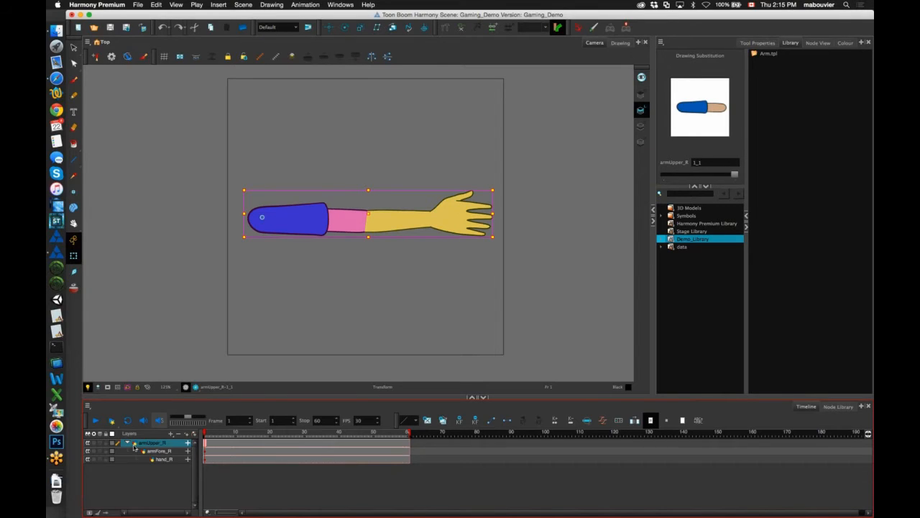
double_click(139, 444)
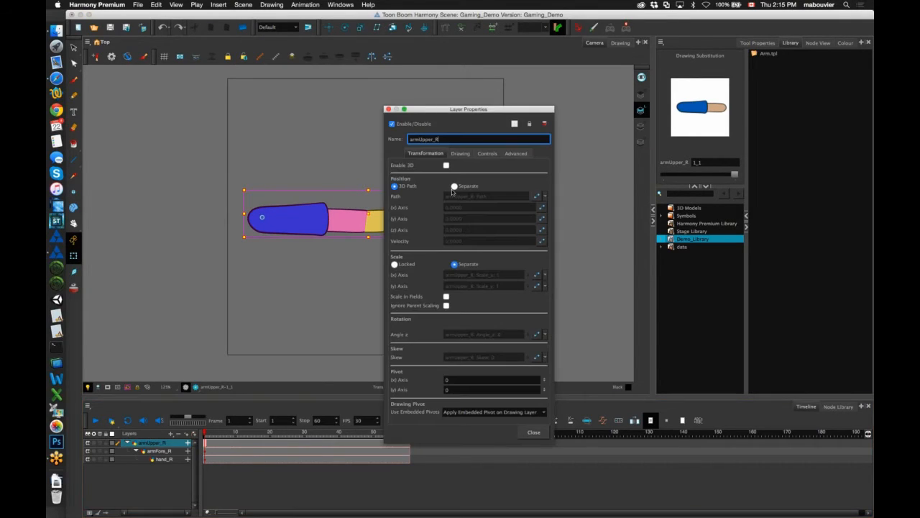
left_click(455, 186)
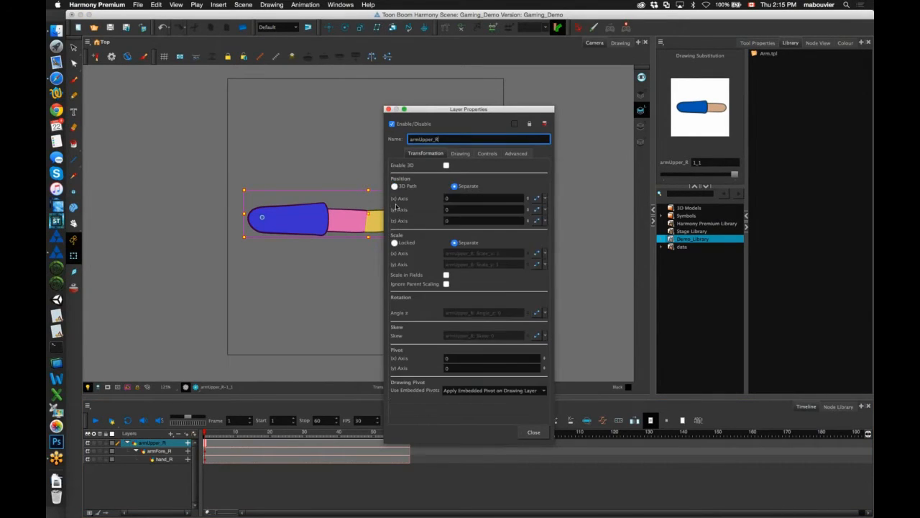
left_click(394, 186)
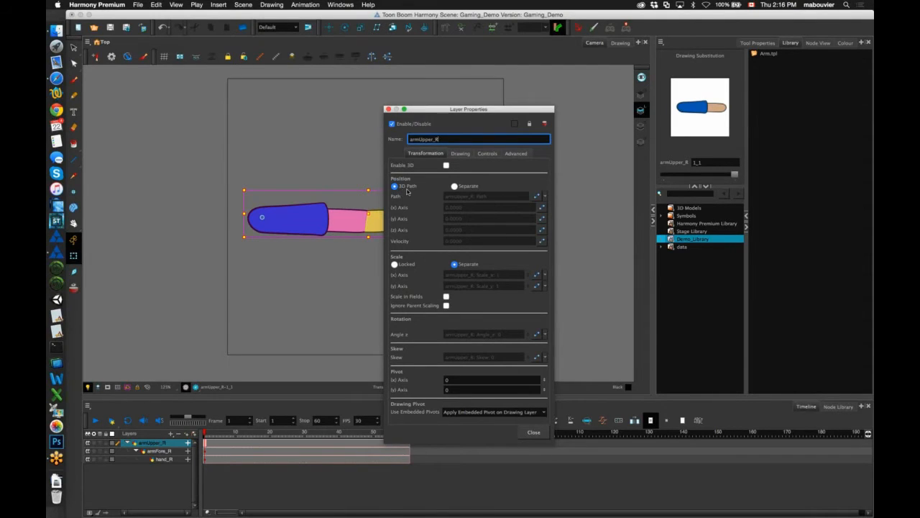
left_click(455, 187)
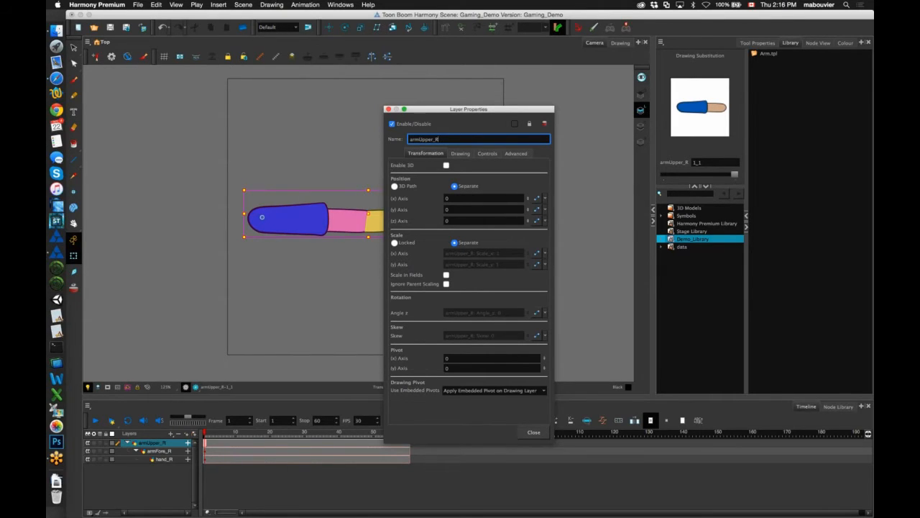
Move the whole arm slightly down in the camera frame while its layer properties stay open
left_click(545, 199)
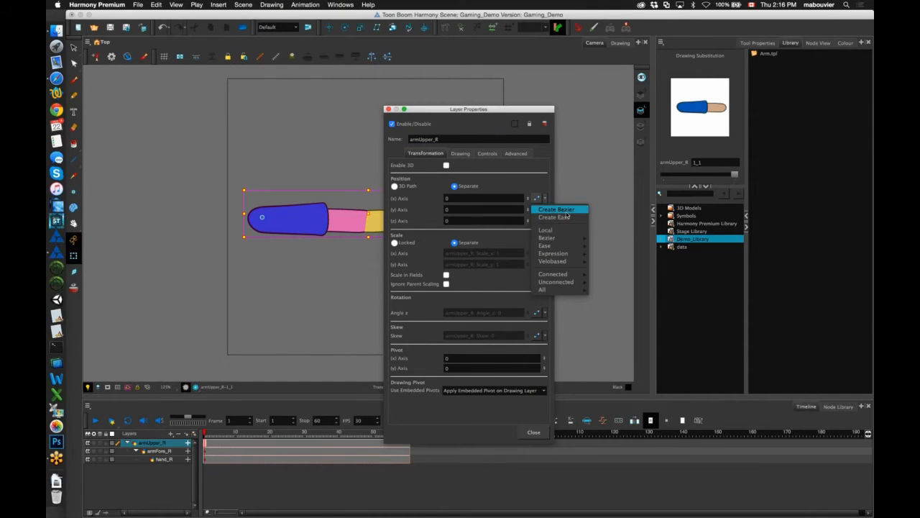
left_click(531, 210)
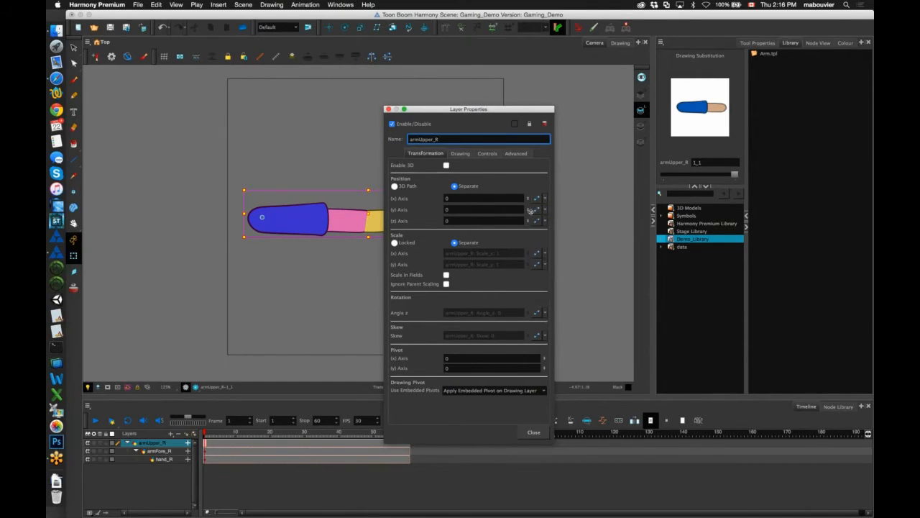
left_click_drag(338, 220, 336, 253)
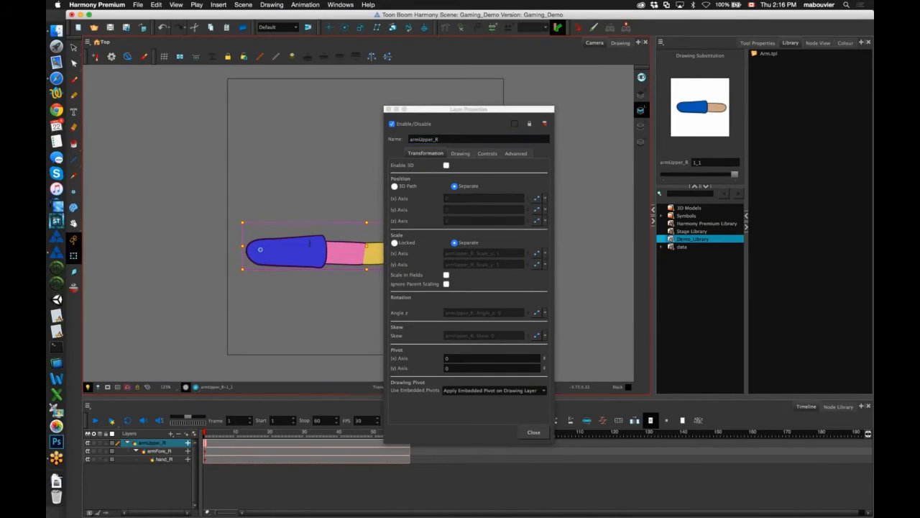
Add a keyframe at frame 28 to armUpper_R's X position curve in the Bezier Editor, and close the editor and layer properties
left_click(537, 200)
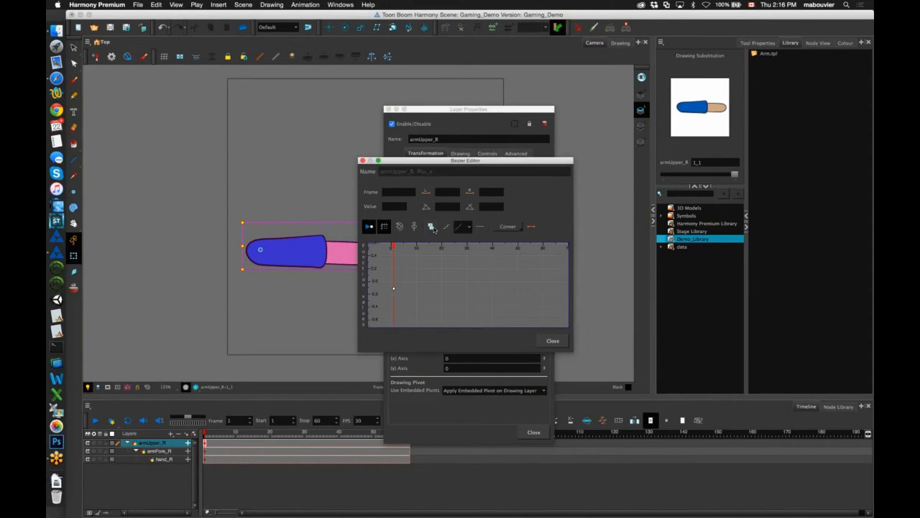
left_click(462, 289)
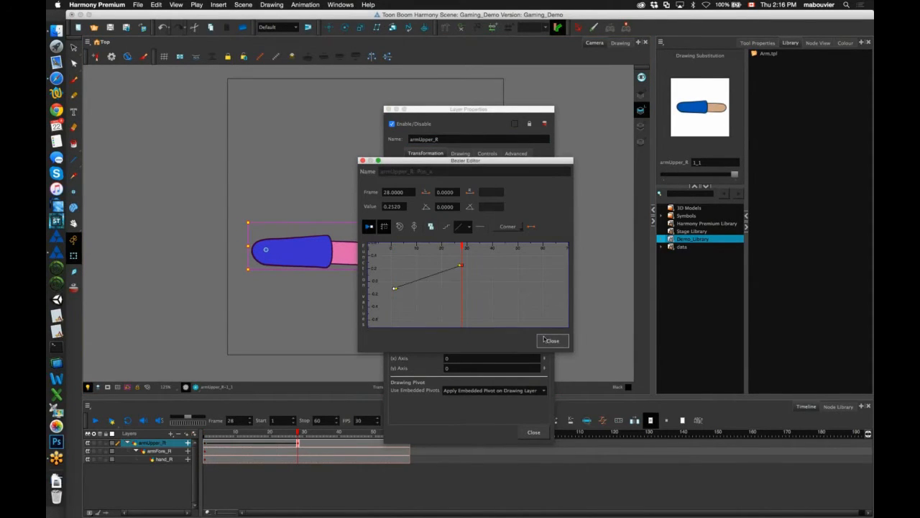
left_click(550, 340)
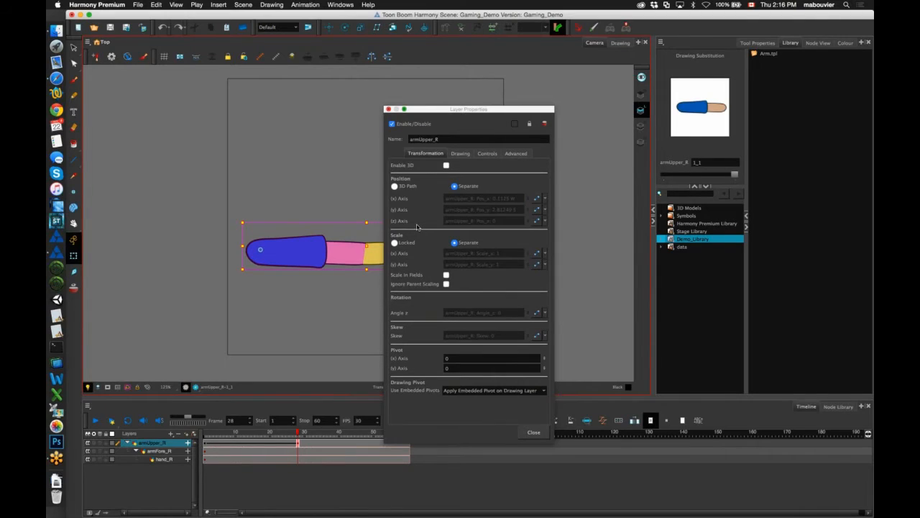
key("Escape")
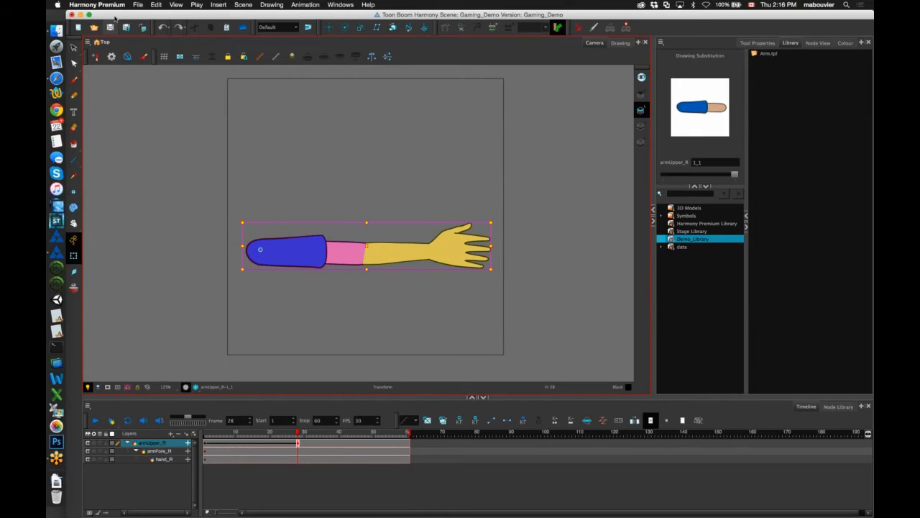
Open the General preferences and examine the default separate position and scale settings for pegs and elements
left_click(114, 6)
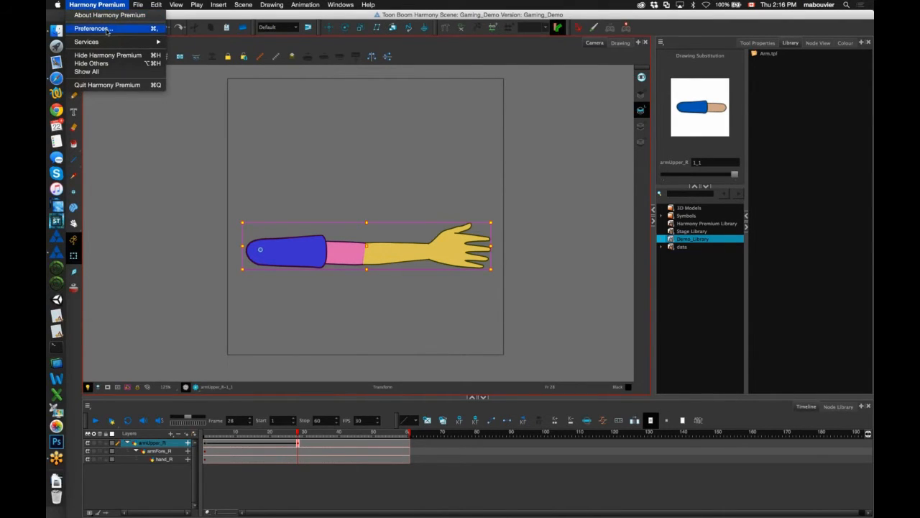
left_click(106, 30)
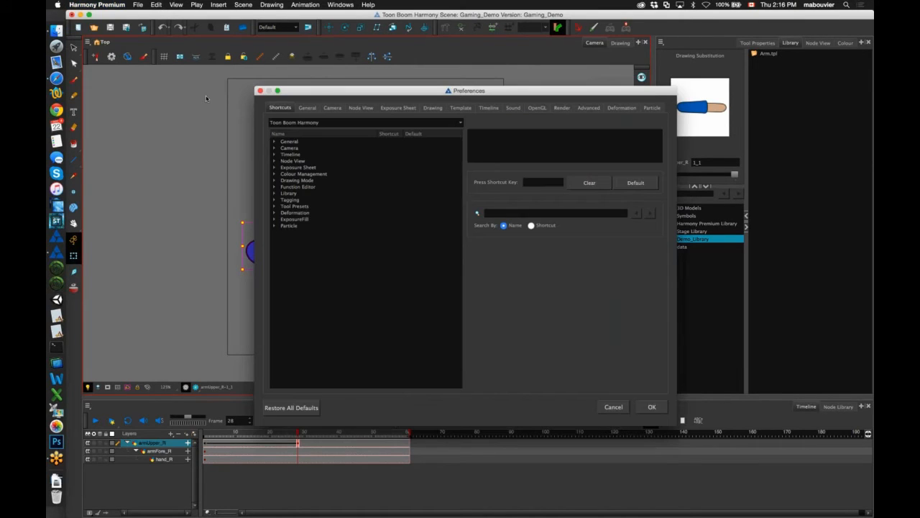
left_click(307, 108)
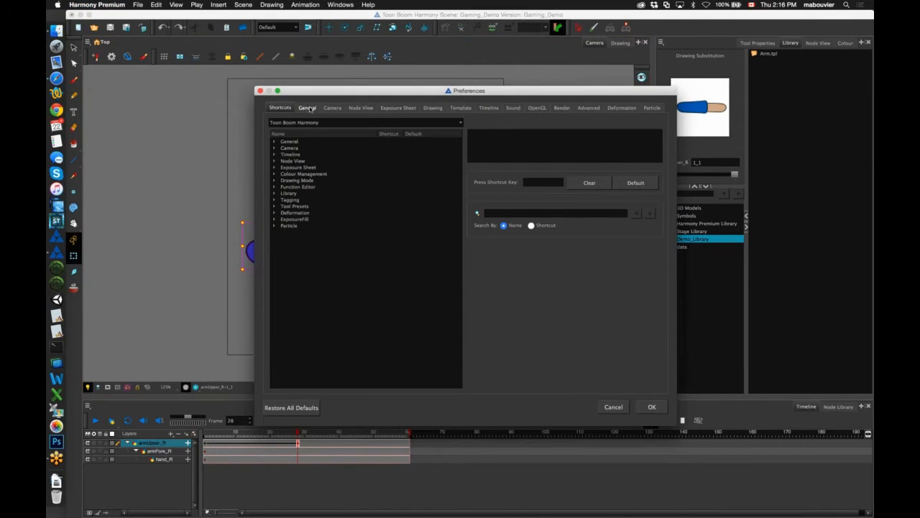
left_click(453, 219)
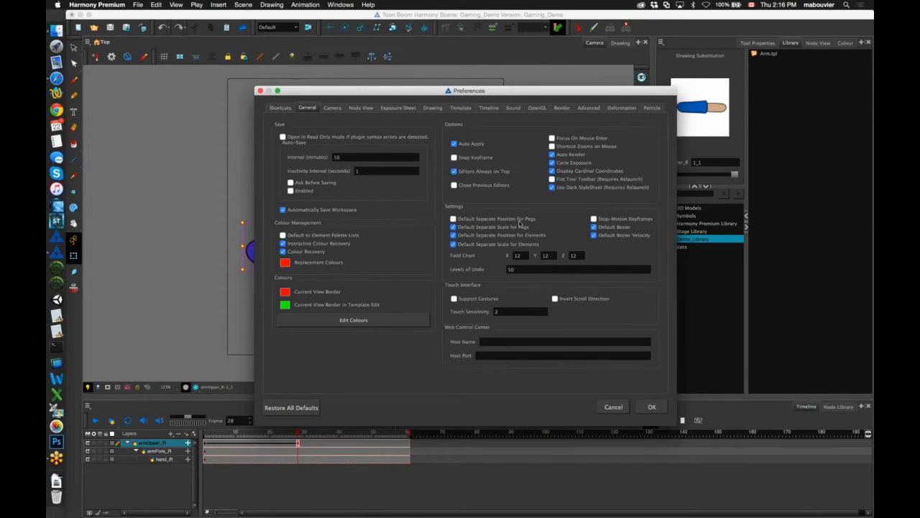
left_click(471, 220)
left_click(553, 137)
Examine the Advanced preferences, including Support Overlay and Underlay Arts, and the OpenGL preferences, and close the preferences
left_click(588, 108)
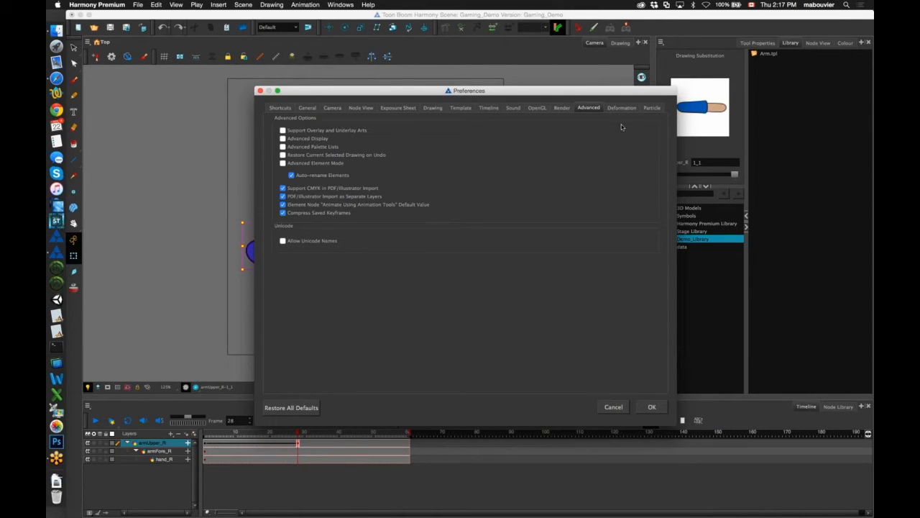
left_click_drag(588, 90, 523, 80)
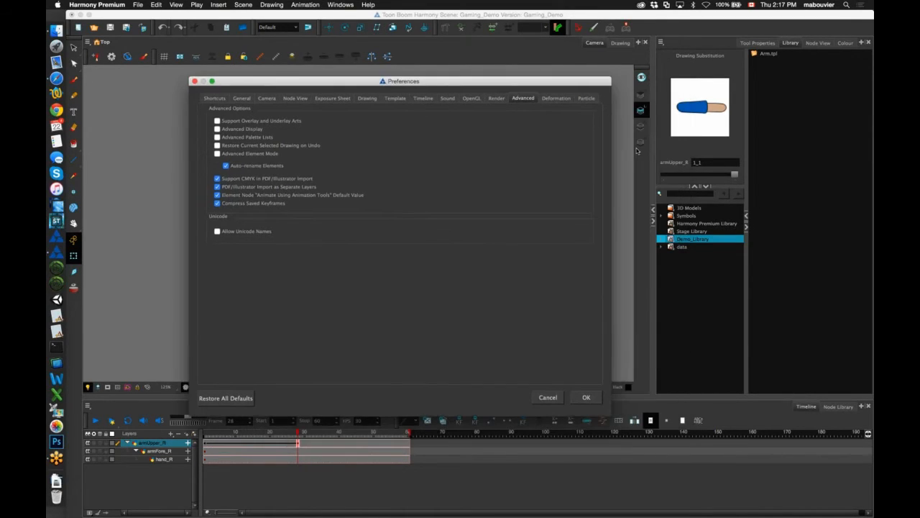
left_click(249, 120)
left_click(472, 98)
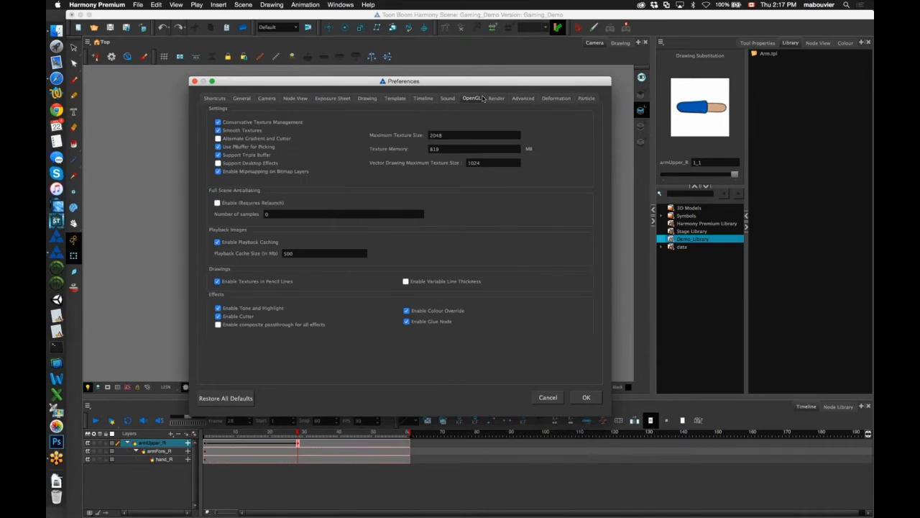
left_click(586, 398)
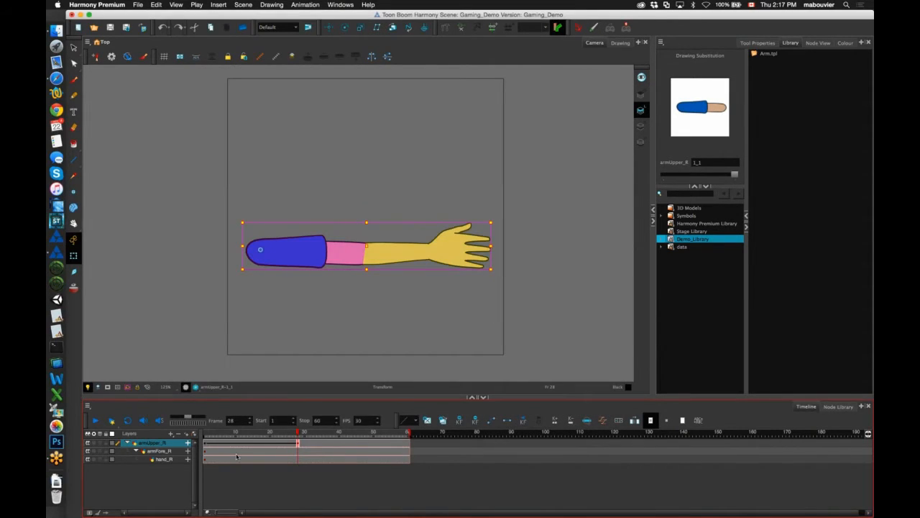
Add a new drawing layer above the arm layers and delete it again
left_click(195, 433)
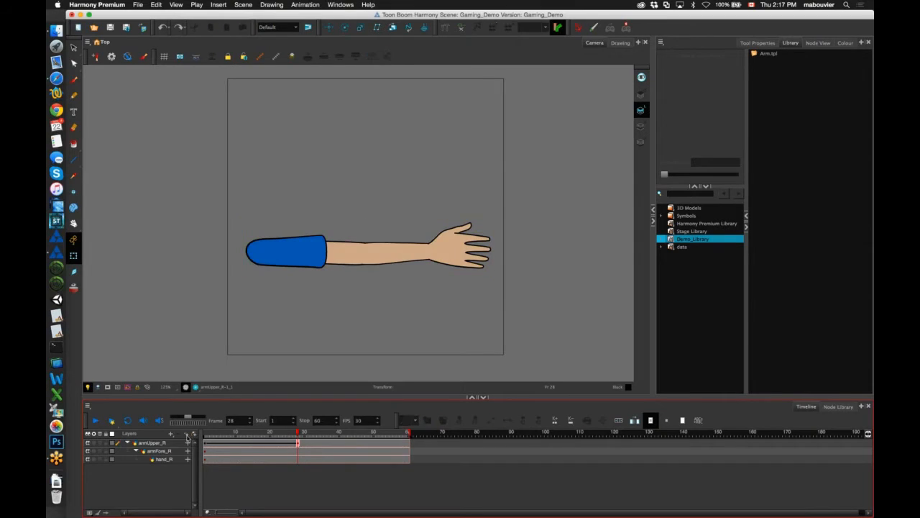
left_click(187, 437)
left_click(492, 303)
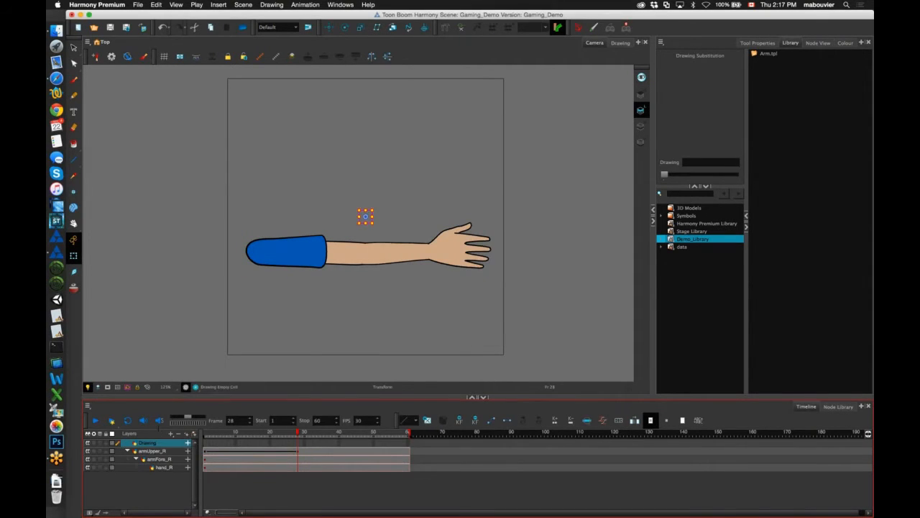
double_click(159, 430)
key("Delete")
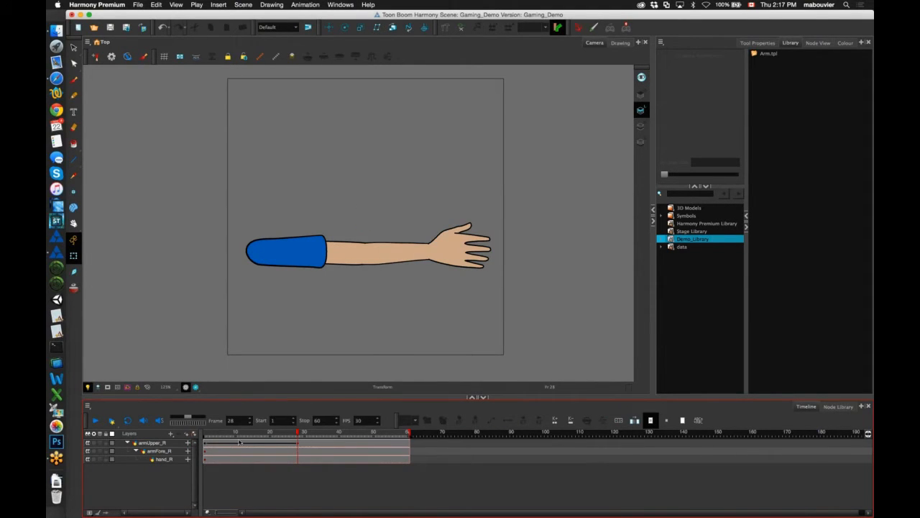
Delete the keyframes on all three arm layers from frame 1 to past frame 30, and clear the selection
left_click_drag(210, 444, 326, 448)
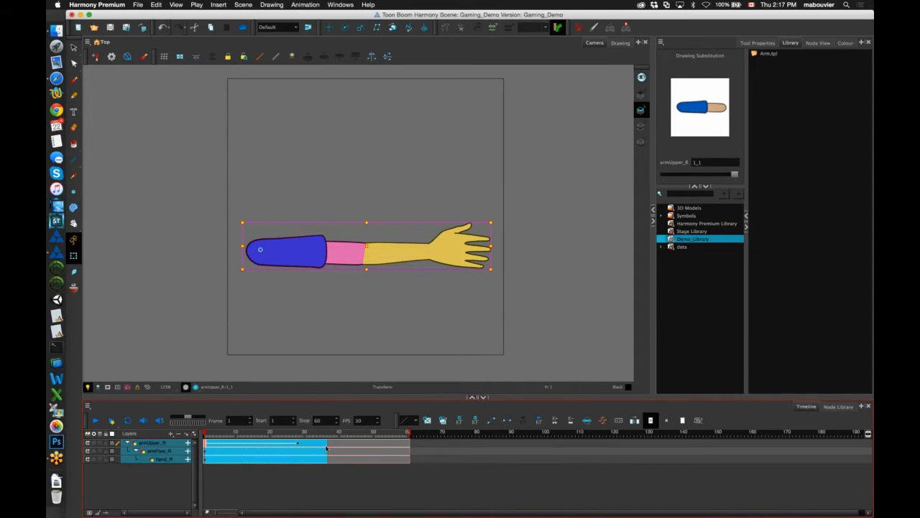
key("F7")
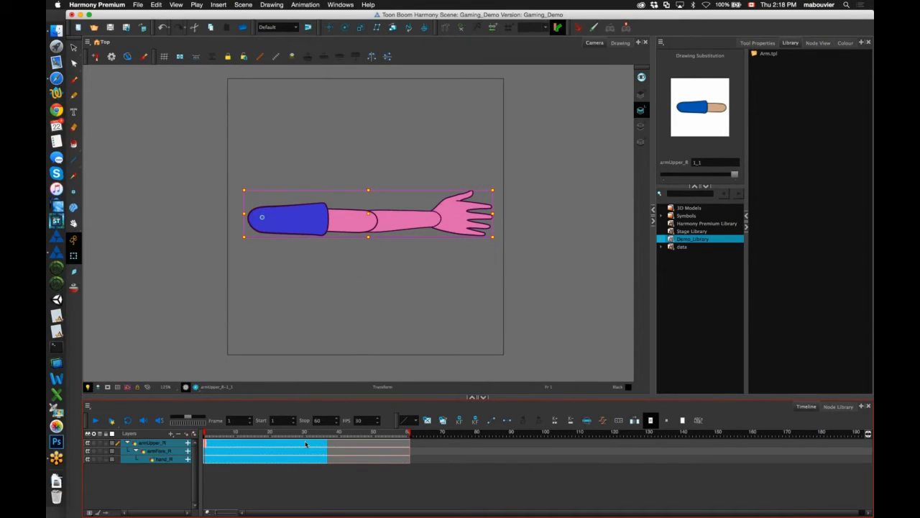
left_click(174, 480)
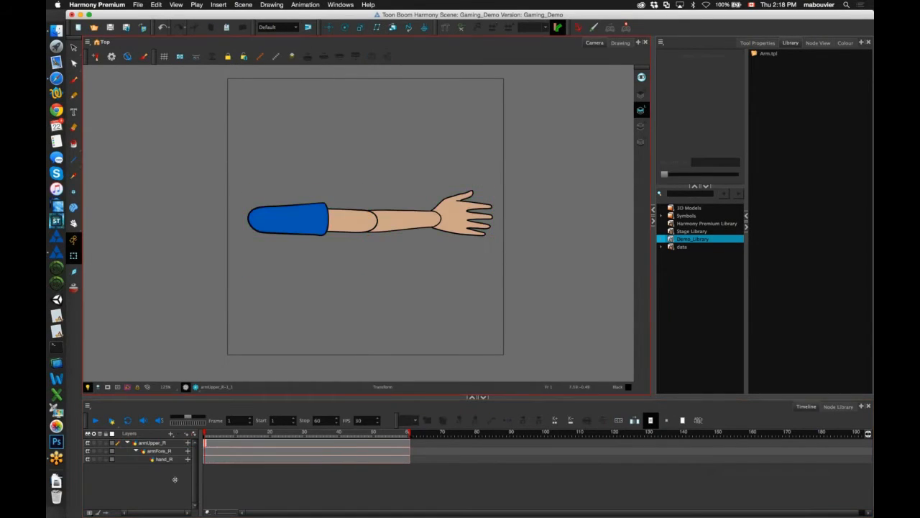
Bring the hand in front of the forearm and the forearm in front of the upper arm
left_click(463, 228)
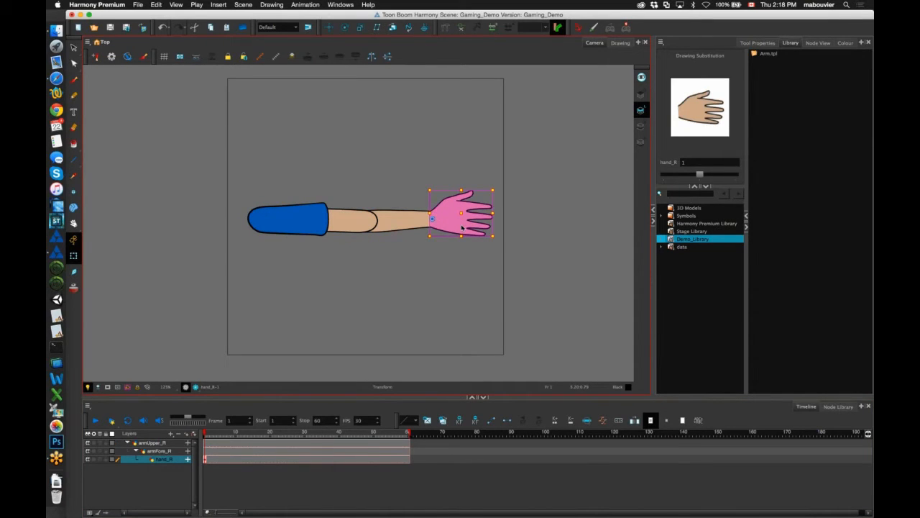
key("b")
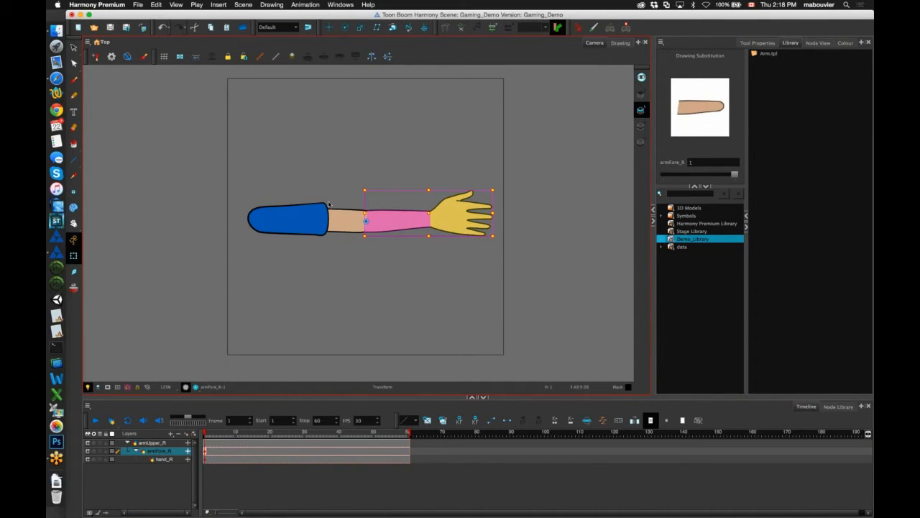
left_click(328, 204)
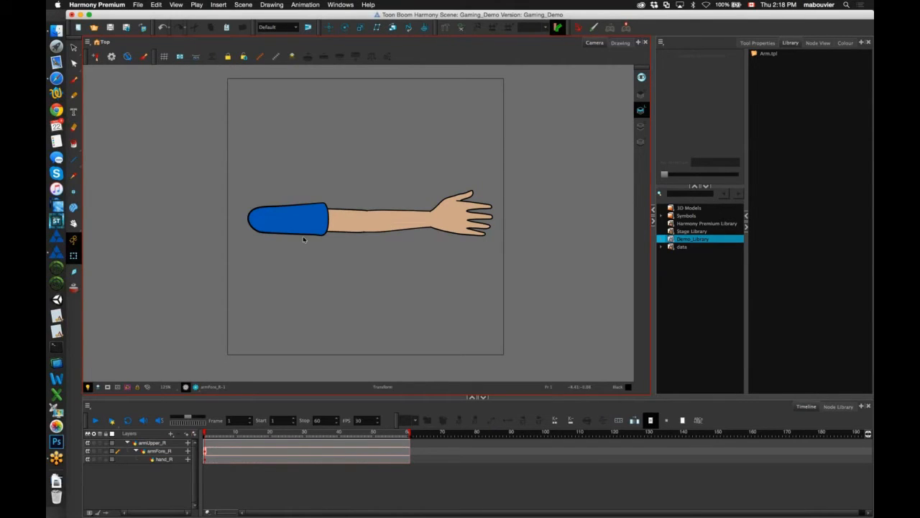
Rig armUpper_R with the Rigging tool in Game Bone mode, chaining bones from shoulder through elbow and wrist to just past the fingertips
left_click(445, 28)
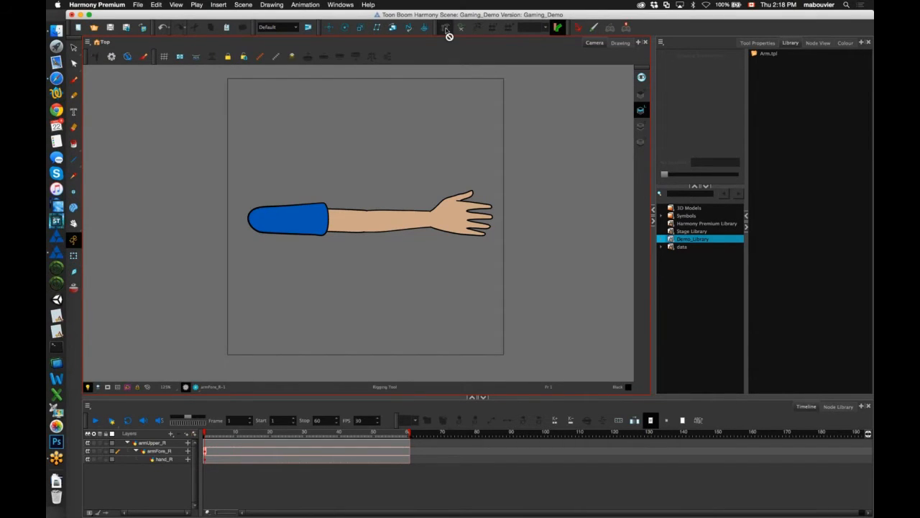
left_click(757, 43)
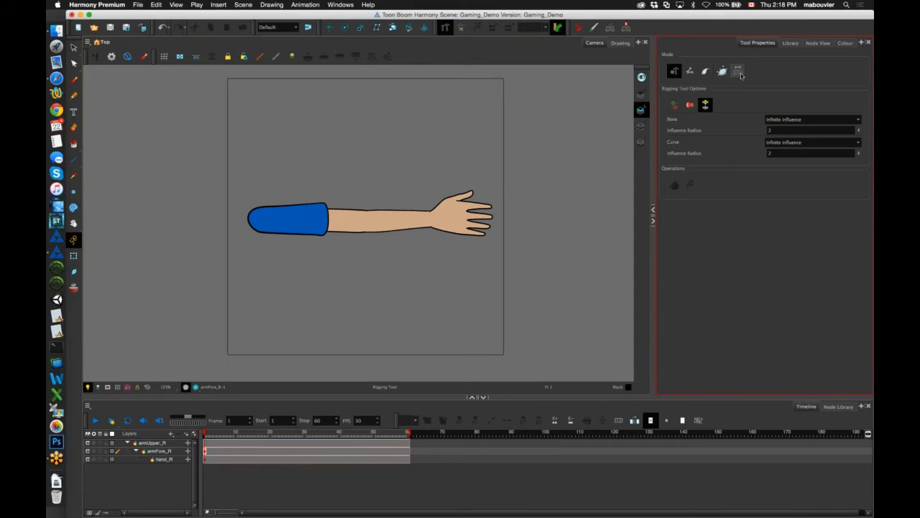
left_click(742, 74)
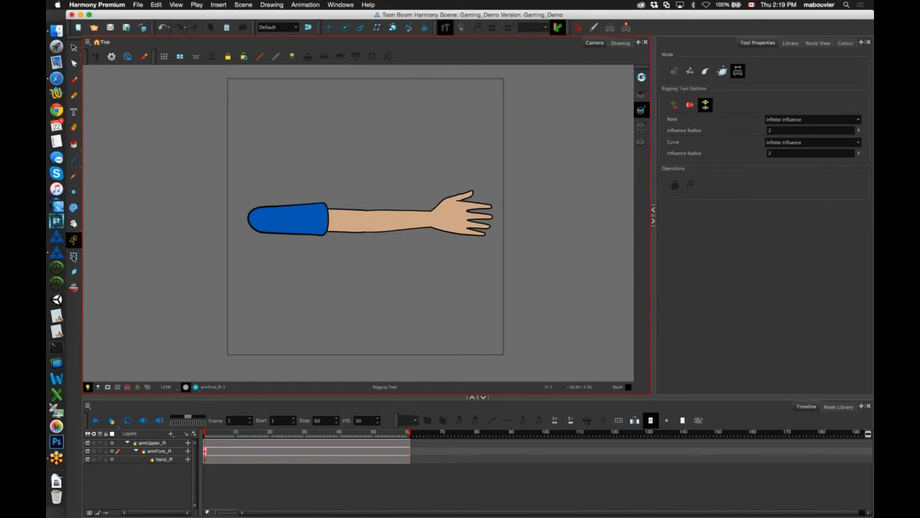
left_click(443, 29)
left_click(165, 443)
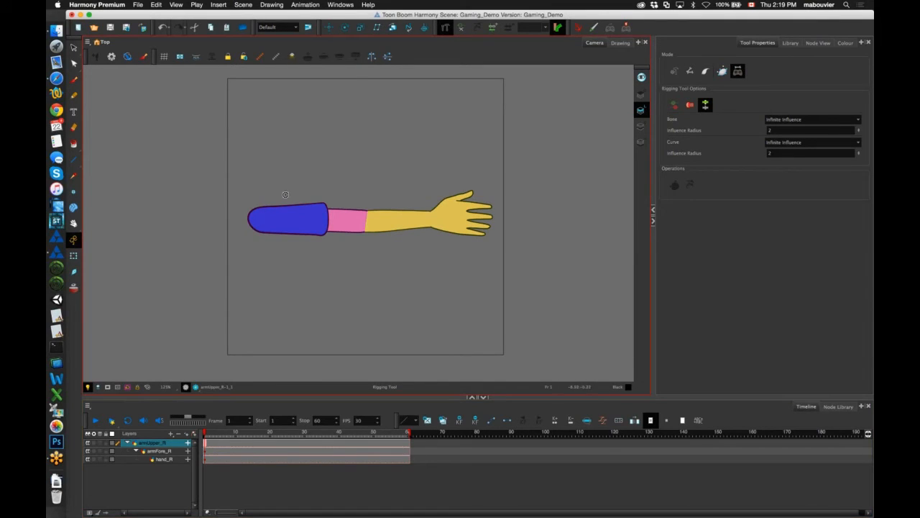
left_click(258, 219)
left_click(367, 220)
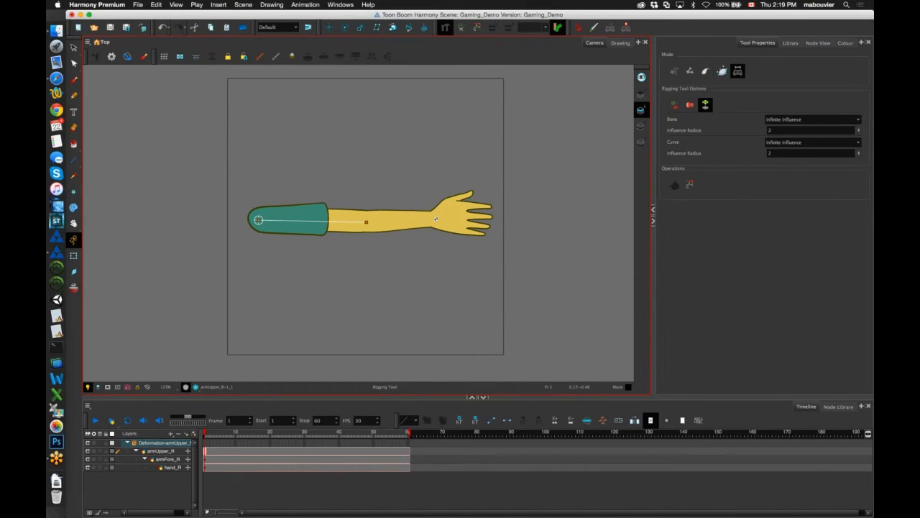
left_click(431, 218)
left_click(504, 216)
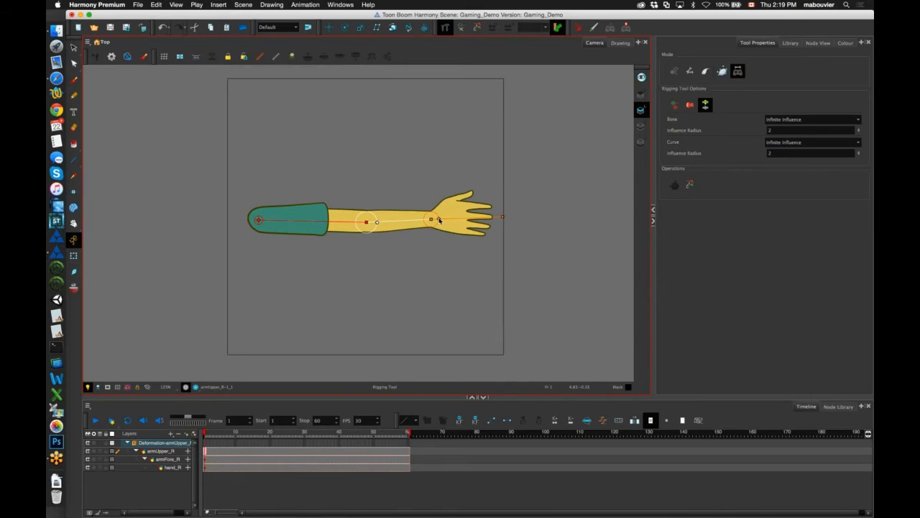
Pose the arm with its bone controls, shortening the upper arm and slightly bending the forearm and hand
left_click(73, 256)
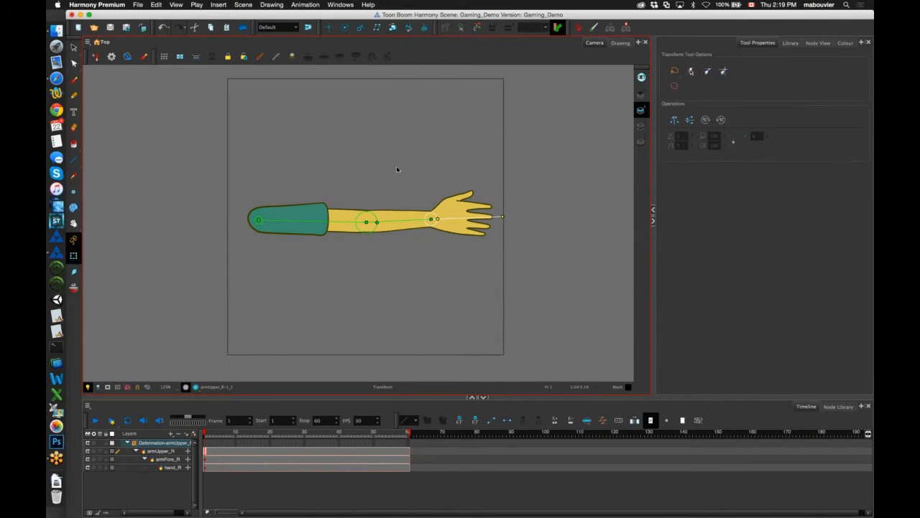
left_click_drag(462, 219, 516, 227)
left_click_drag(449, 169, 350, 224)
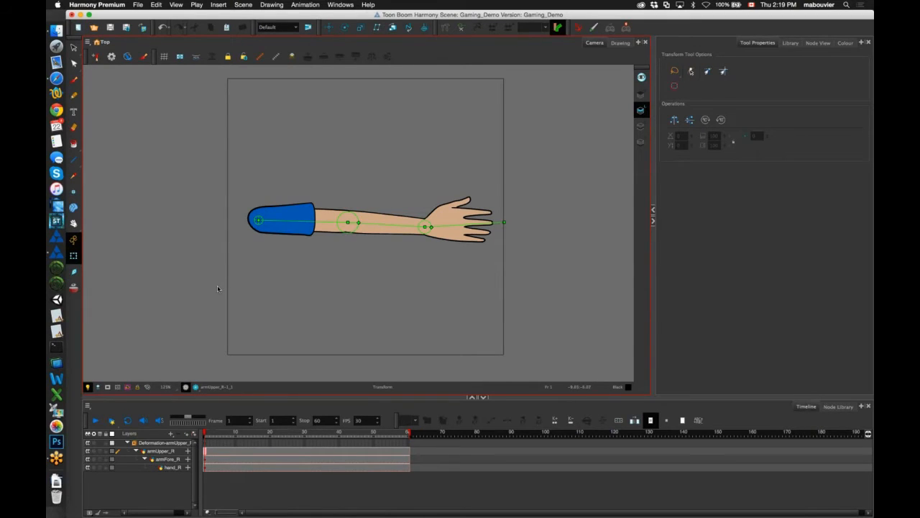
Open the recent scene Whishling_anchor without saving the changes to the current scene
left_click(137, 5)
mouse_move(155, 31)
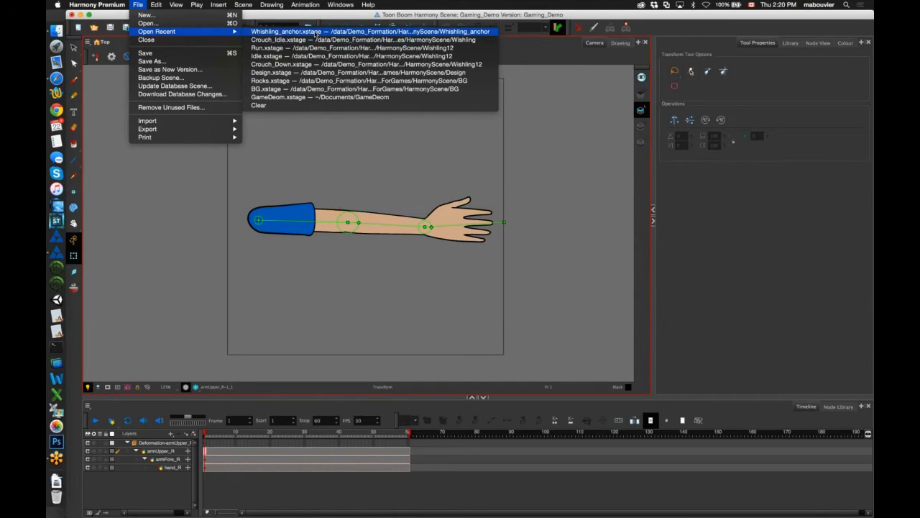
left_click(316, 32)
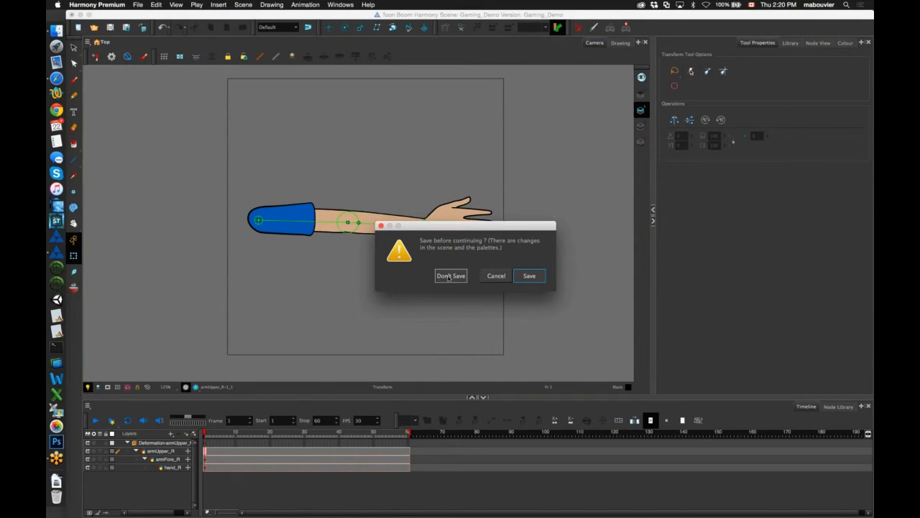
left_click(450, 276)
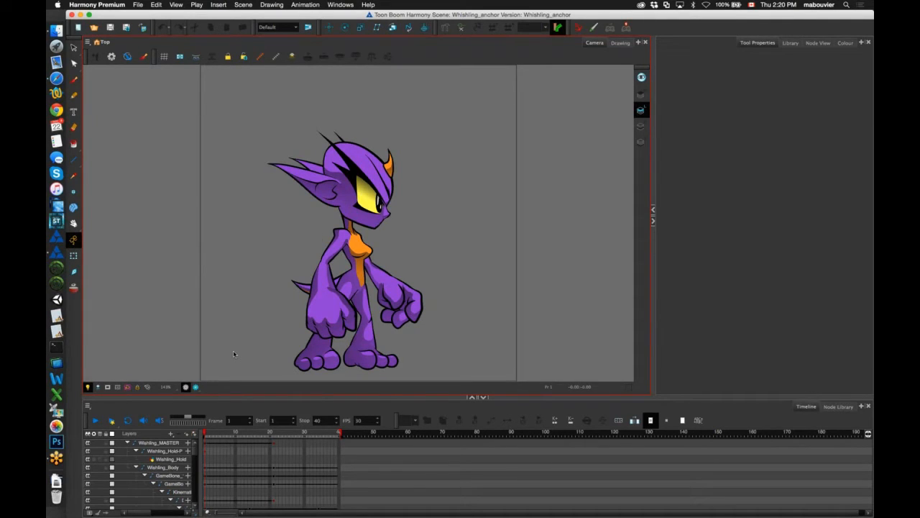
Scrub through the character's animation and return to frame 1
left_click(206, 435)
left_click(212, 435)
left_click_drag(212, 436, 292, 436)
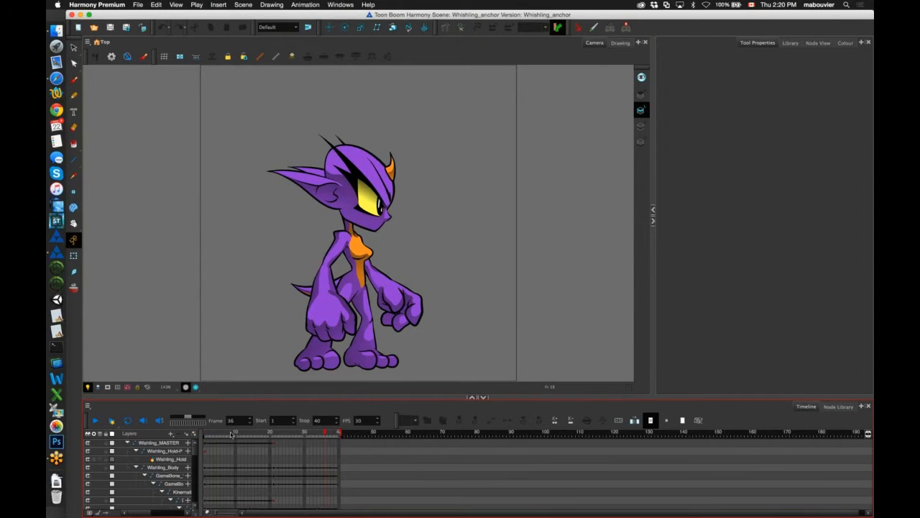
left_click_drag(341, 432, 204, 433)
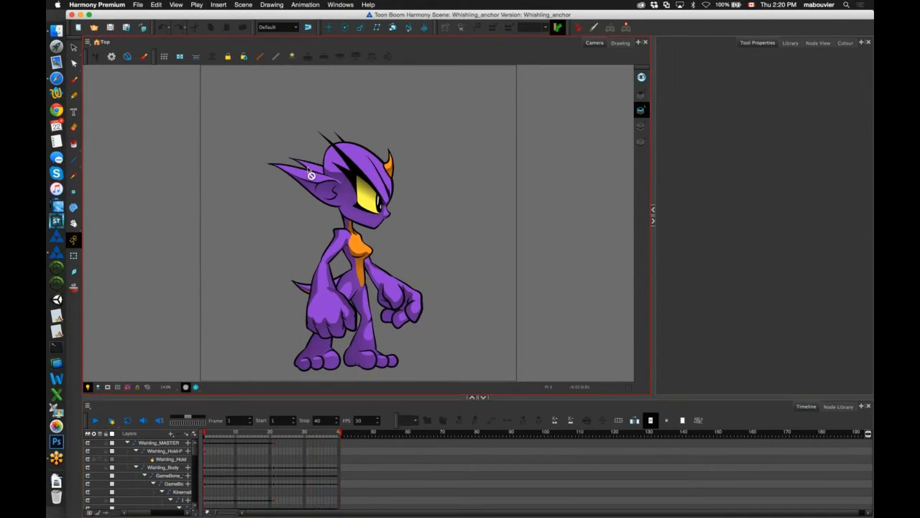
Select the whole character with the Transform tool and show all of its deformation controls
left_click(74, 255)
left_click_drag(205, 288, 348, 119)
scroll(348, 119, "down", 3)
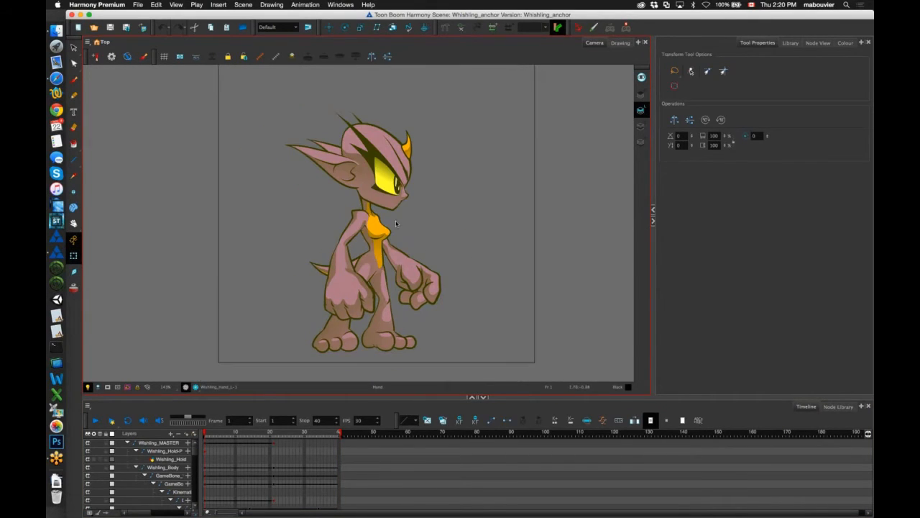
left_click(462, 29)
left_click(454, 148)
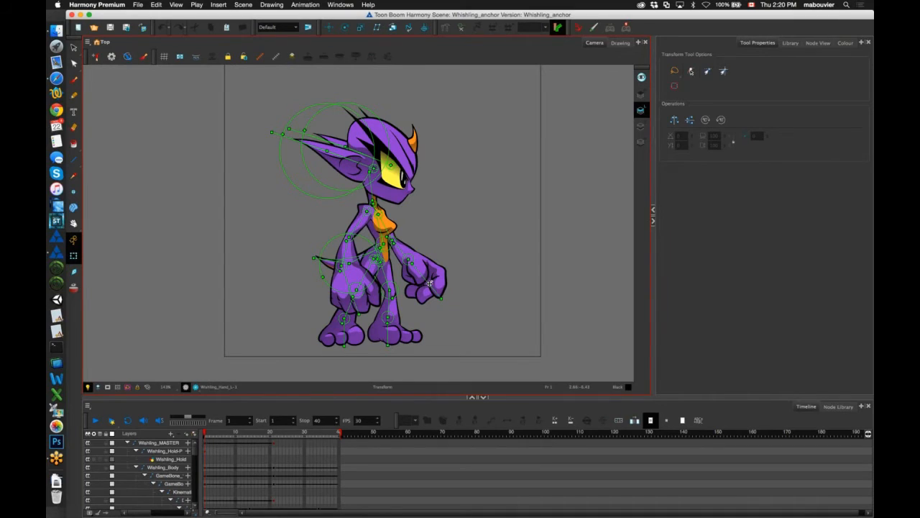
Try out the bones of the character's far hand and front leg, and hide all deformation controls
mouse_move(430, 283)
left_mouse_down()
mouse_move(438, 276)
mouse_move(431, 285)
left_mouse_up()
mouse_move(388, 325)
left_mouse_down()
mouse_move(375, 323)
mouse_move(388, 325)
left_mouse_up()
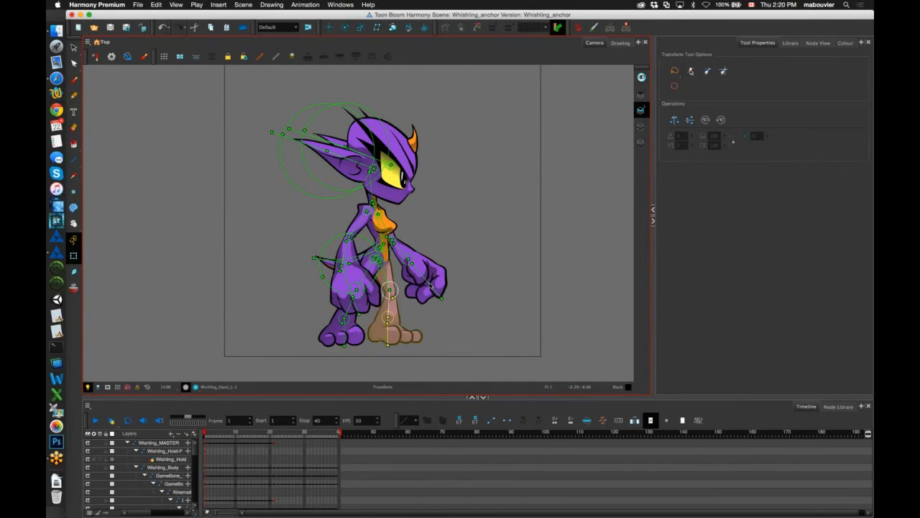
left_click(427, 153)
left_click_drag(427, 154, 425, 168)
key("2")
key("shift+c")
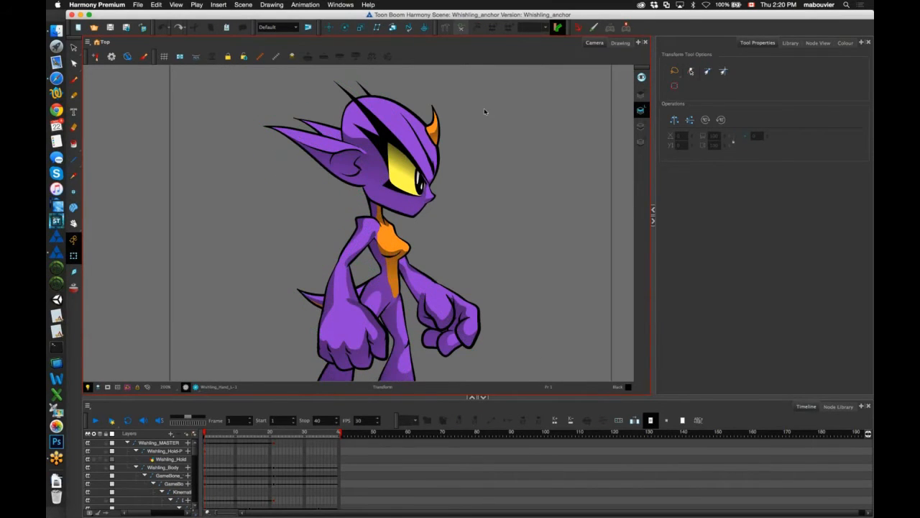
Show only the near ear's deformation controls, try bending the ear downward, and undo the bend
left_click(462, 27)
left_click(462, 28)
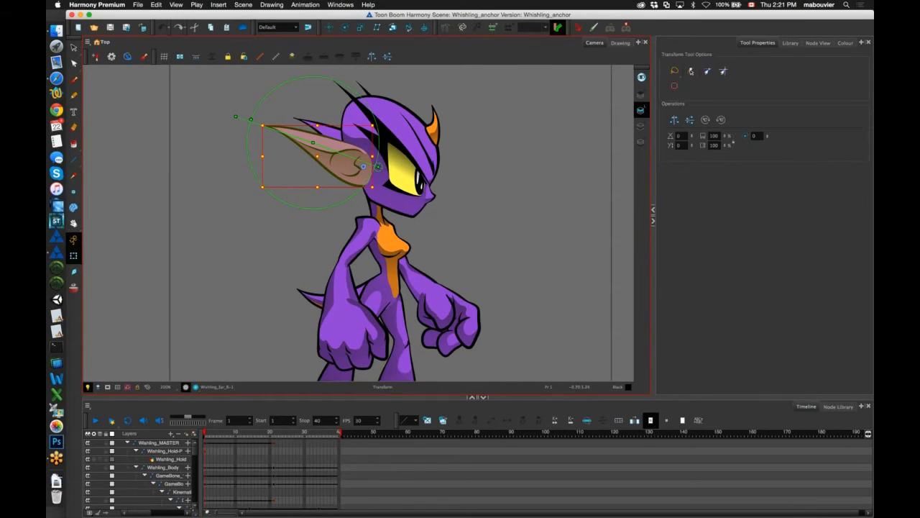
left_click(246, 122)
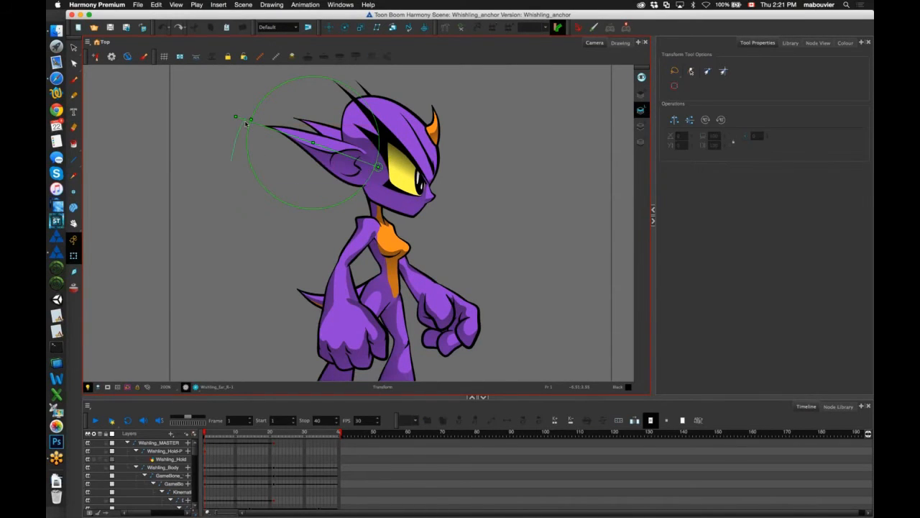
left_click_drag(245, 123, 228, 175)
key("super+z")
Show only the near arm's deformation controls, try bending the arm from its wrist control, and undo the change
left_click_drag(233, 195, 208, 176)
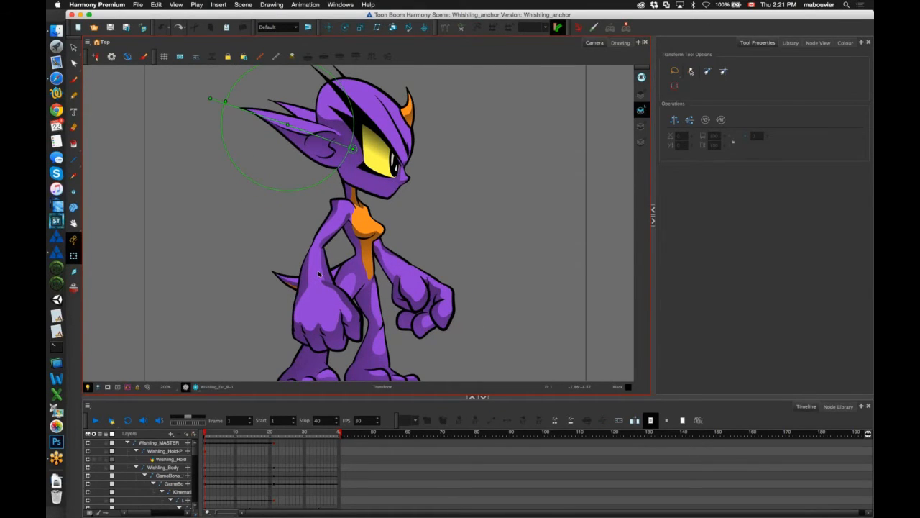
left_click(318, 270)
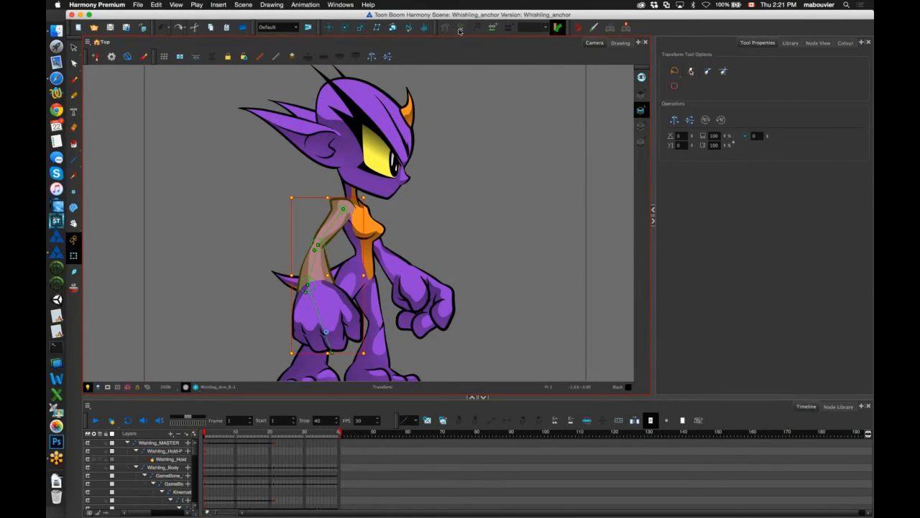
scroll(309, 244, "down", 3)
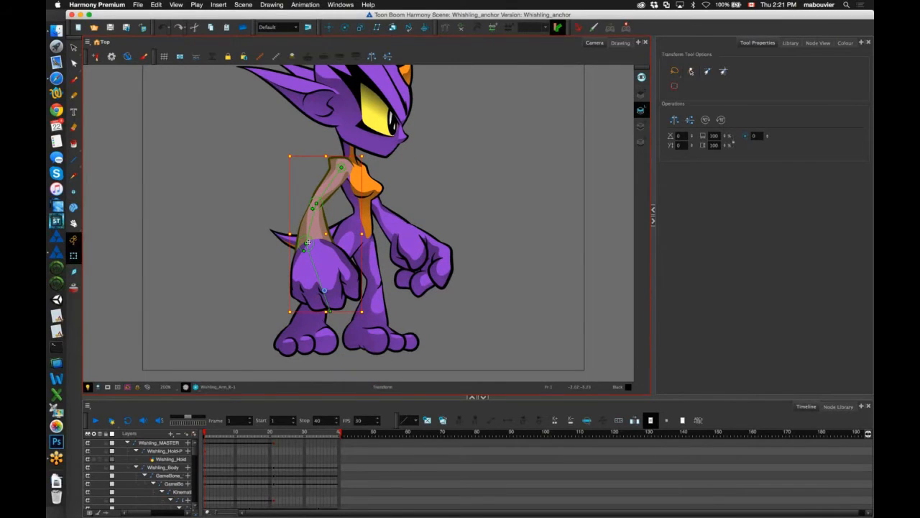
left_click_drag(308, 242, 351, 335)
key("super+z")
key("super+z")
key("super+z")
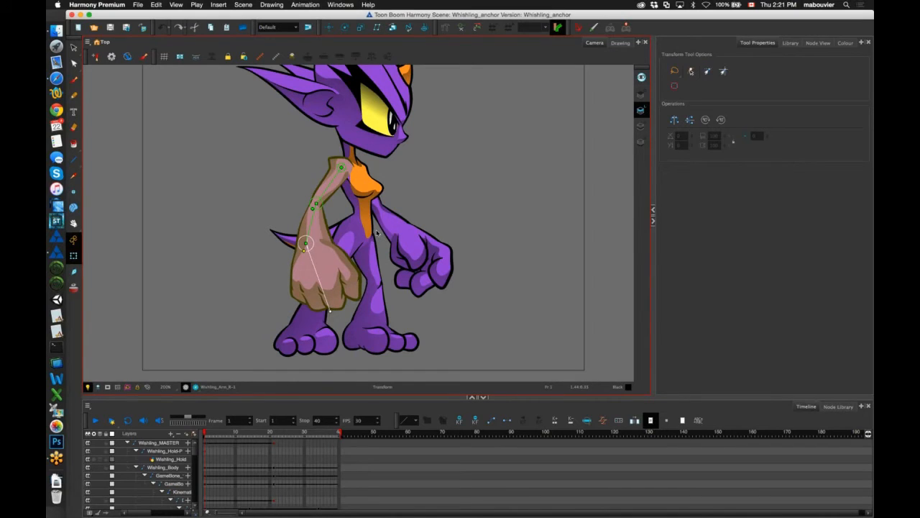
Select the torso and show only its deformation controls
scroll(374, 194, "up", 2)
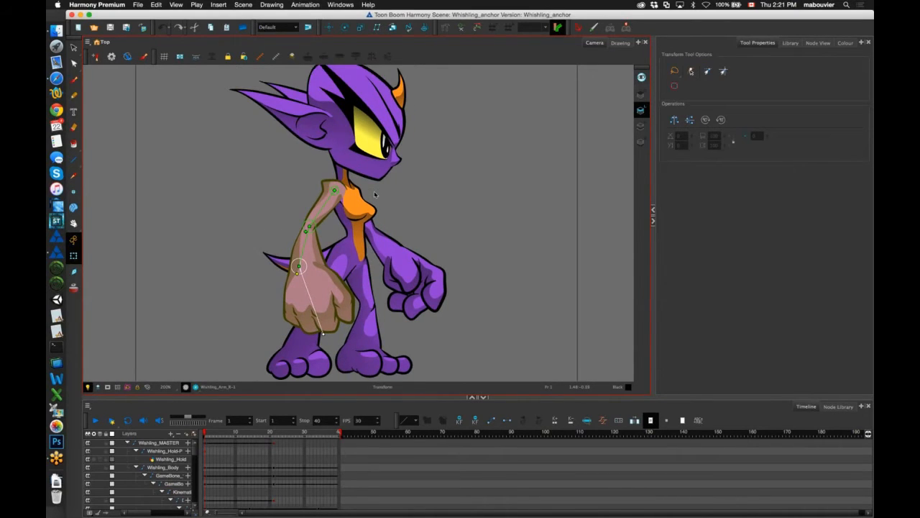
left_click(351, 229)
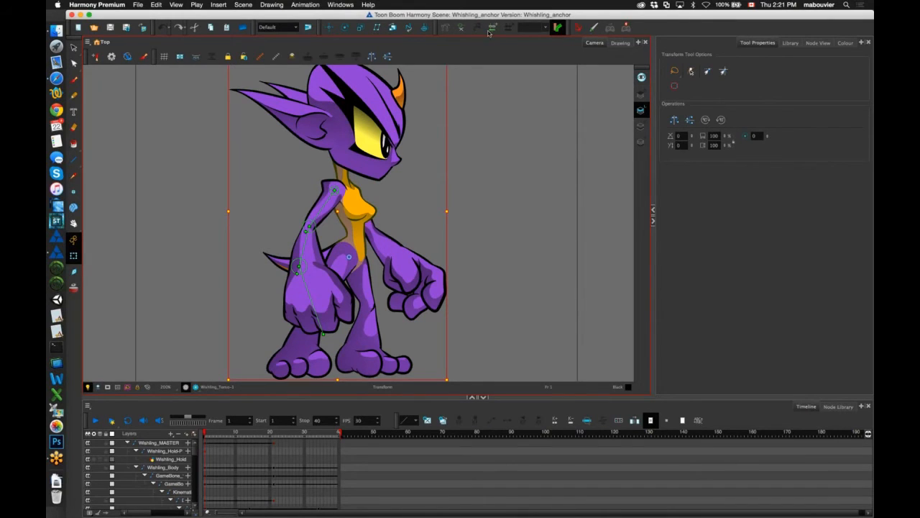
left_click(461, 27)
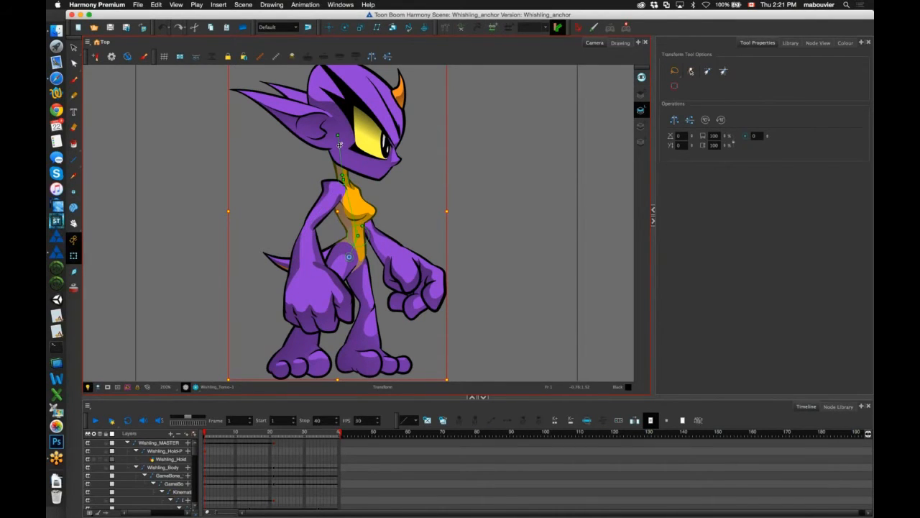
Try tilting the head forward with the neck bone, undo the tilt, and clear the selection
mouse_move(340, 145)
left_mouse_down()
mouse_move(357, 153)
mouse_move(335, 199)
mouse_move(422, 129)
mouse_move(379, 167)
mouse_move(395, 153)
left_mouse_up()
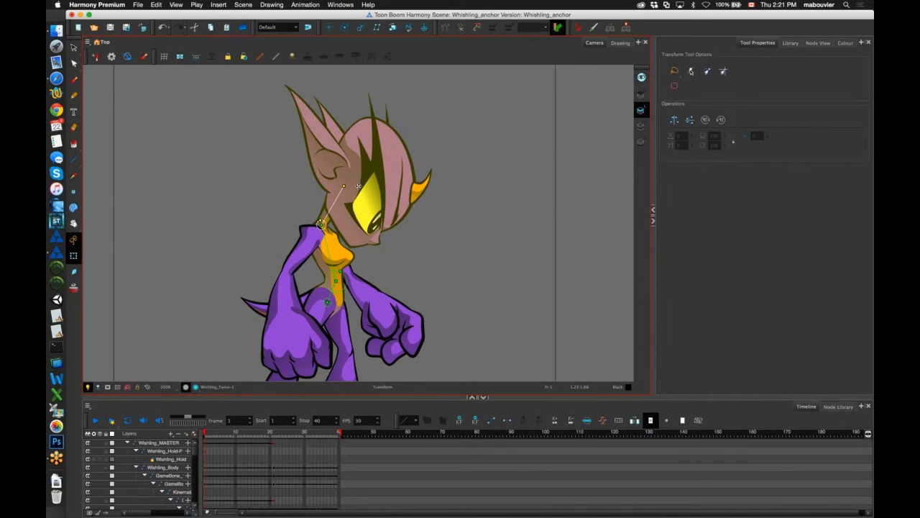
key("2")
key("super+z")
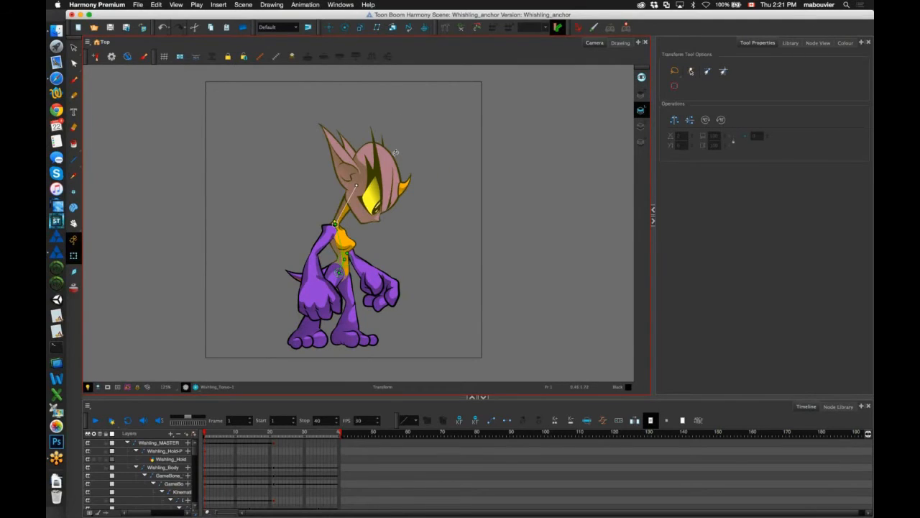
key("super+z")
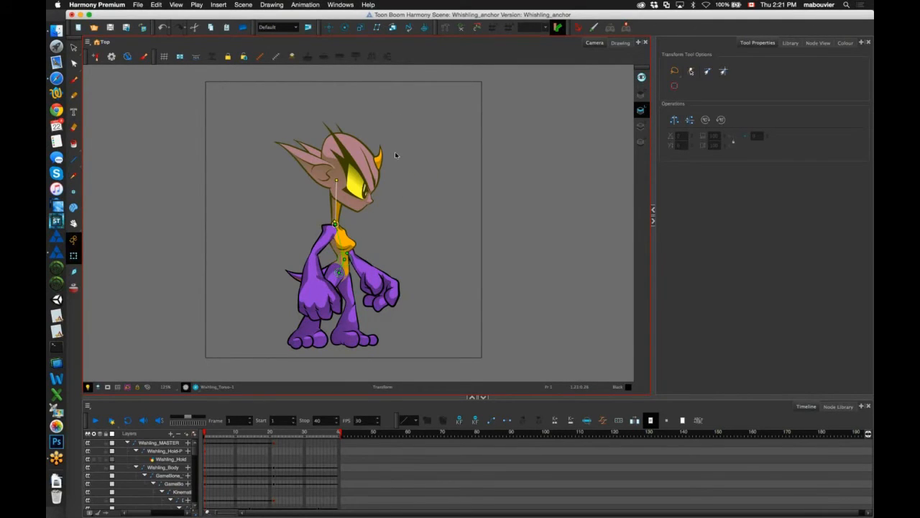
left_click(395, 151)
Locate the head drawing in the timeline and trace its parent layers up through Wishling_Head-P to KinematicOutput_Head
left_click(358, 212)
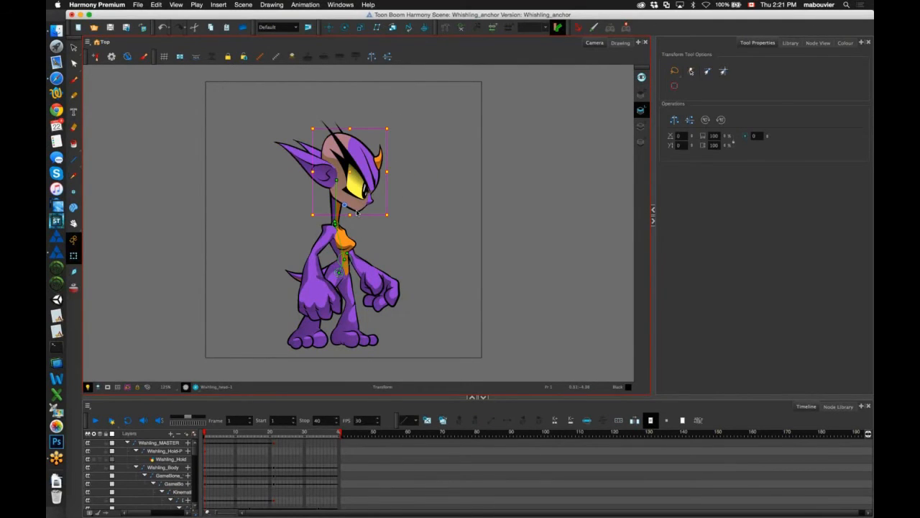
left_click_drag(204, 436, 248, 440)
key("o")
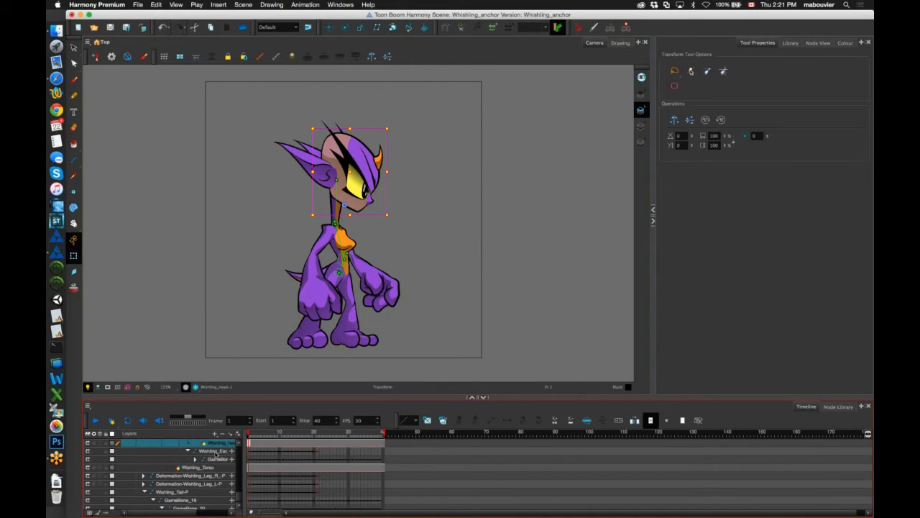
left_click(234, 444)
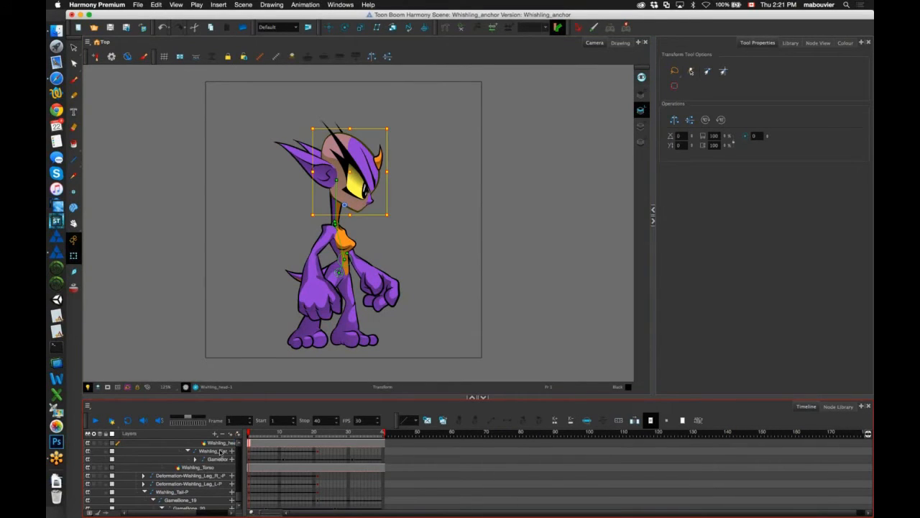
scroll(238, 445, "up", 1)
scroll(240, 442, "up", 1)
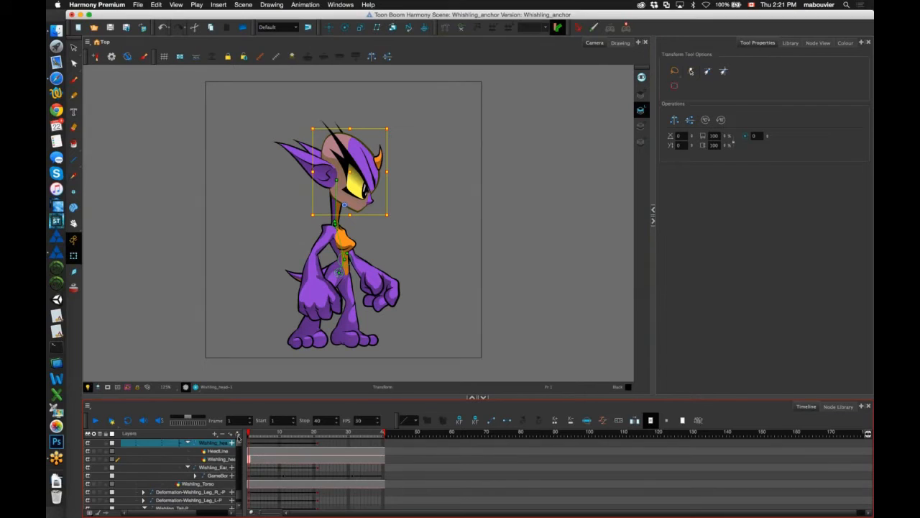
scroll(241, 450, "up", 3)
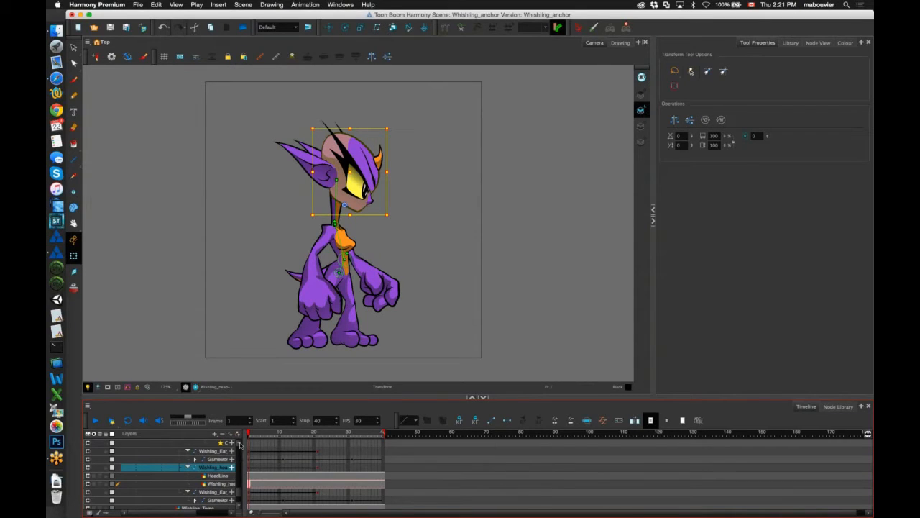
left_click(232, 454)
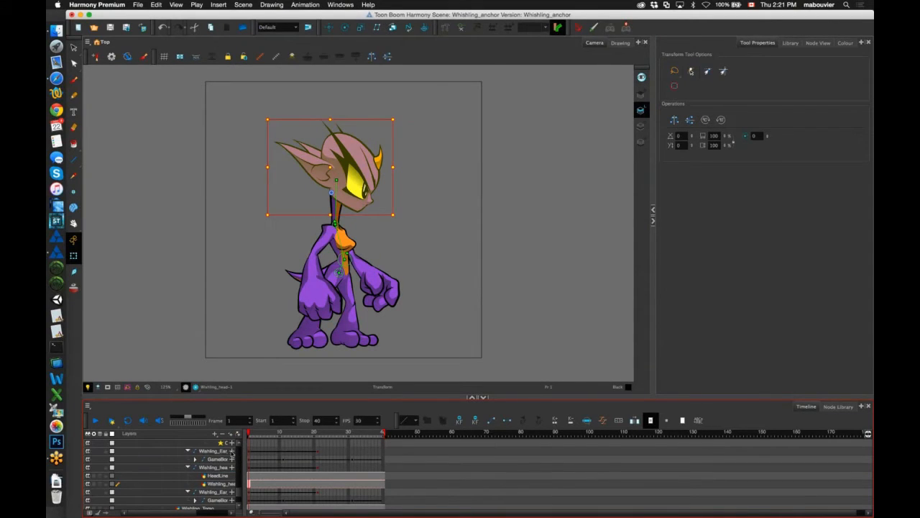
left_click_drag(242, 442, 276, 443)
scroll(216, 456, "up", 3)
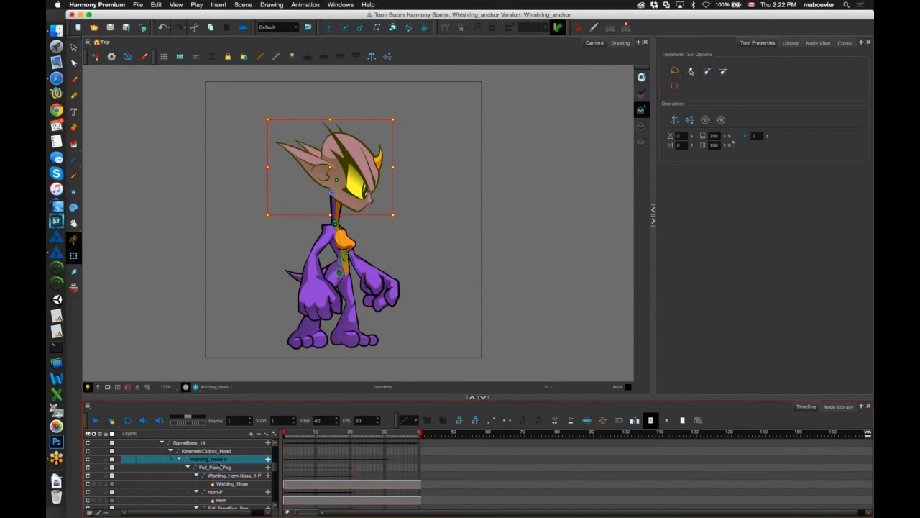
left_click(209, 459)
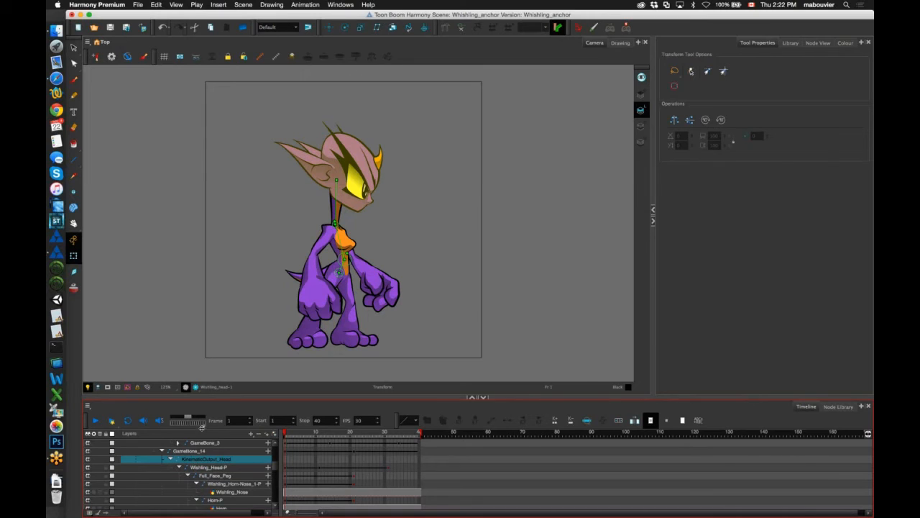
Select the upper and lower eyelash pieces together, try stretching them vertically around the eye, and undo the adjustment
left_click_drag(343, 189, 384, 233)
key("2")
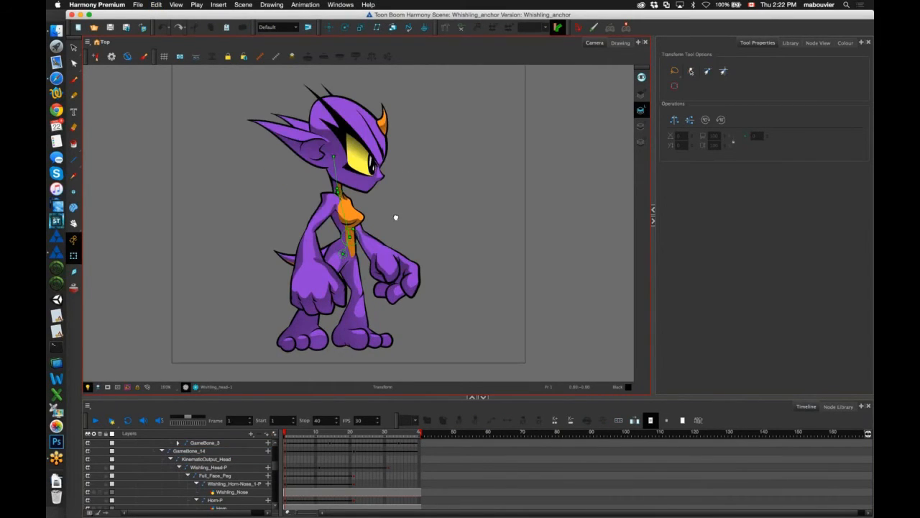
key("2")
key("2")
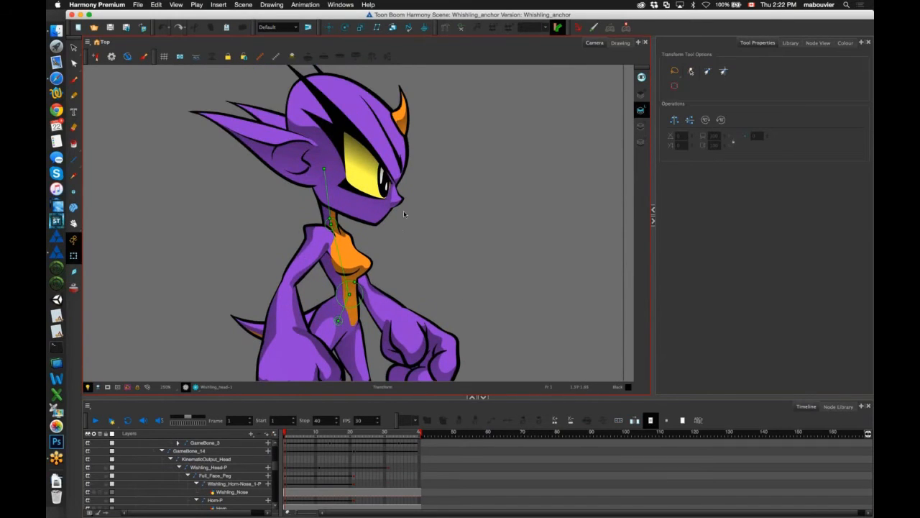
left_click_drag(384, 219, 392, 250)
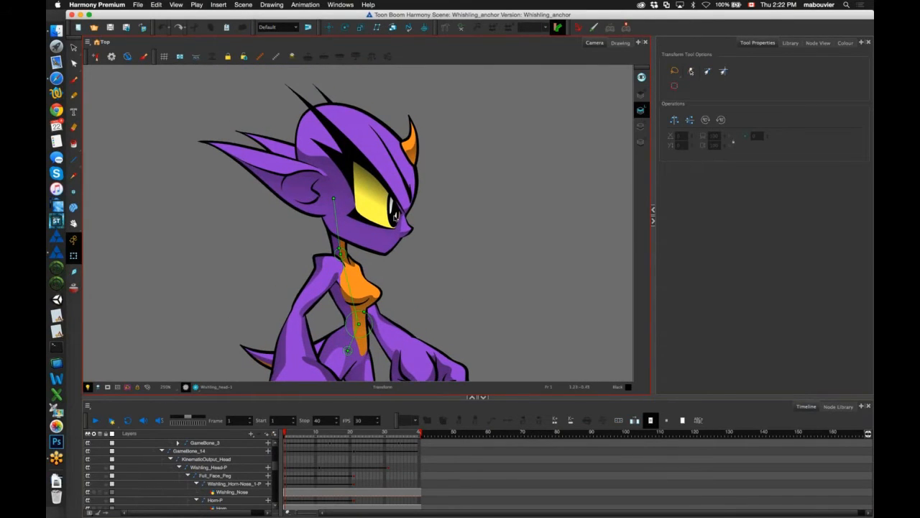
left_click(394, 214)
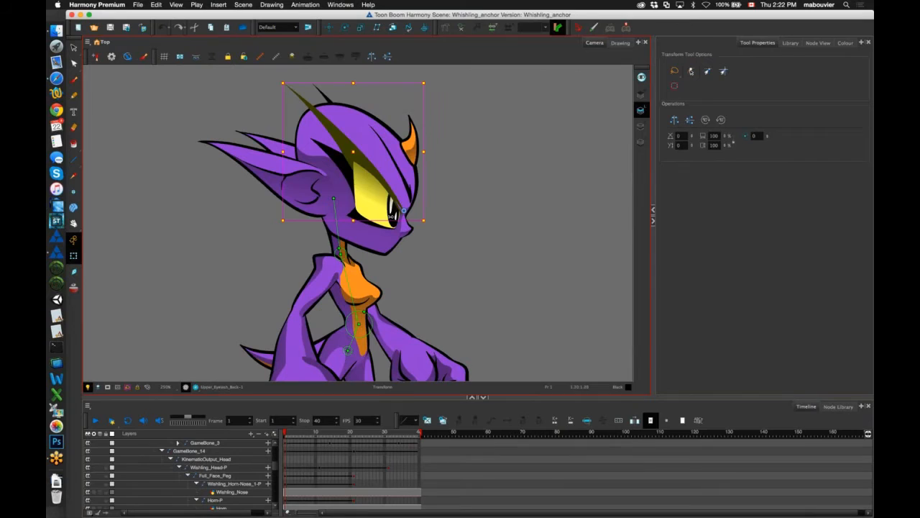
left_click(348, 173, "shift")
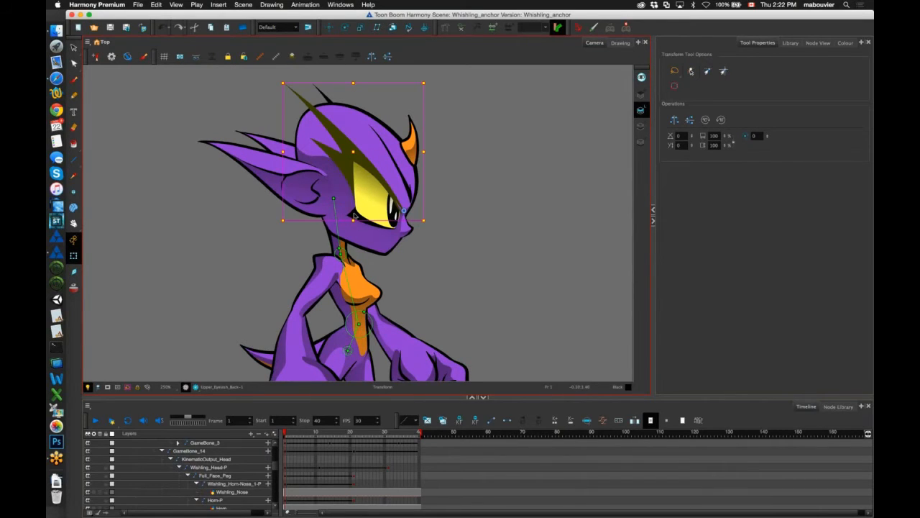
left_click_drag(354, 216, 355, 225)
mouse_move(352, 90)
left_mouse_down()
mouse_move(345, 141)
mouse_move(358, 99)
left_mouse_up()
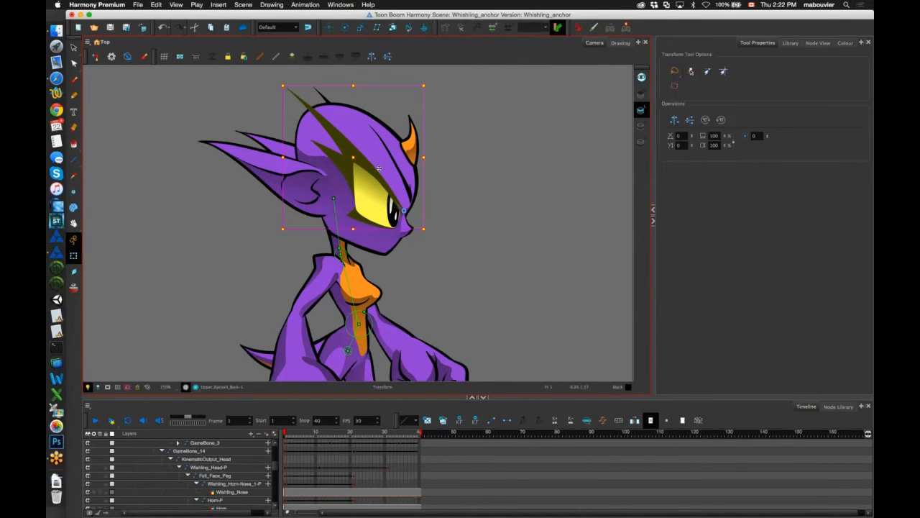
left_click(392, 210)
mouse_move(393, 210)
left_mouse_down()
mouse_move(402, 223)
mouse_move(394, 215)
left_mouse_up()
key("super+z")
left_click(437, 215)
Reselect the eyelash pieces, try squashing them downward to narrow the eye, and undo the squash
left_click(358, 159)
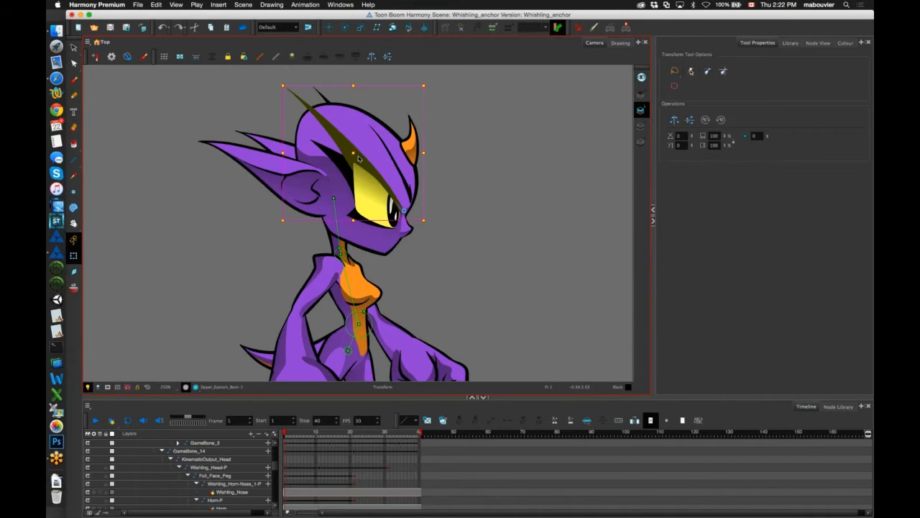
left_click(350, 172, "shift")
left_click(353, 214, "shift")
left_click_drag(353, 85, 351, 137)
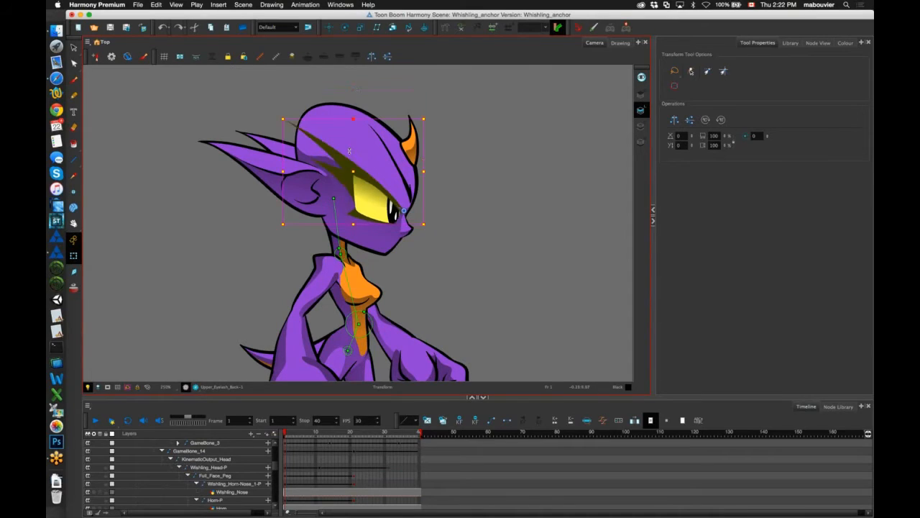
key("super+z")
left_click_drag(364, 136, 360, 162)
key("super+z")
left_click(455, 204)
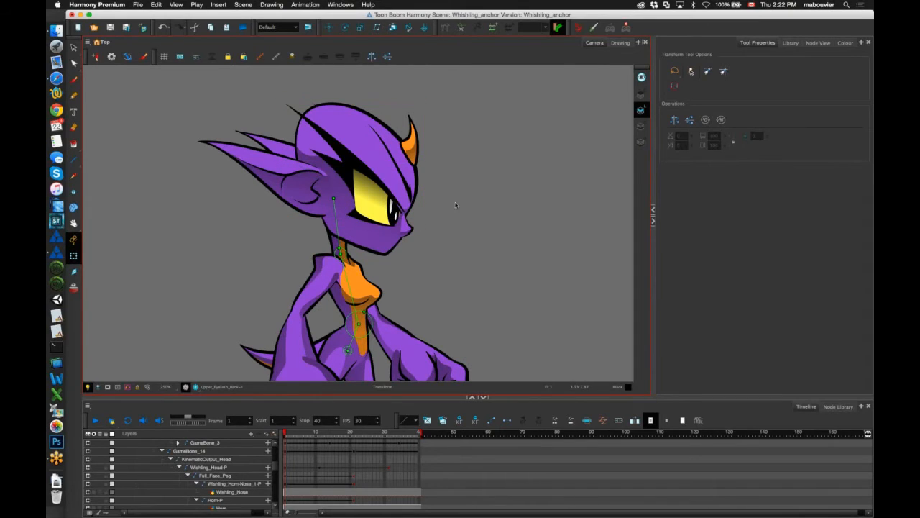
key("super+z")
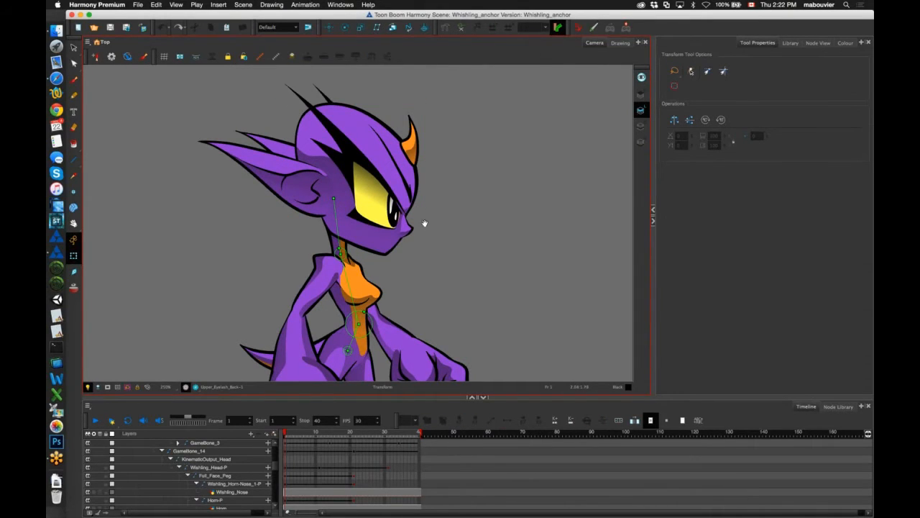
Open the Export To Sprite Sheets settings for the Whishling character, review them, and close them without exporting
scroll(424, 223, "down", 3)
key("1")
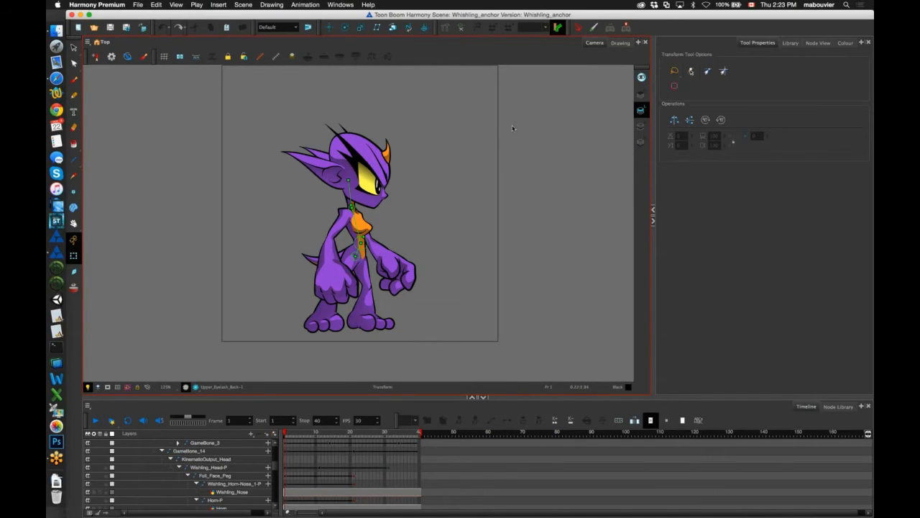
left_click(610, 32)
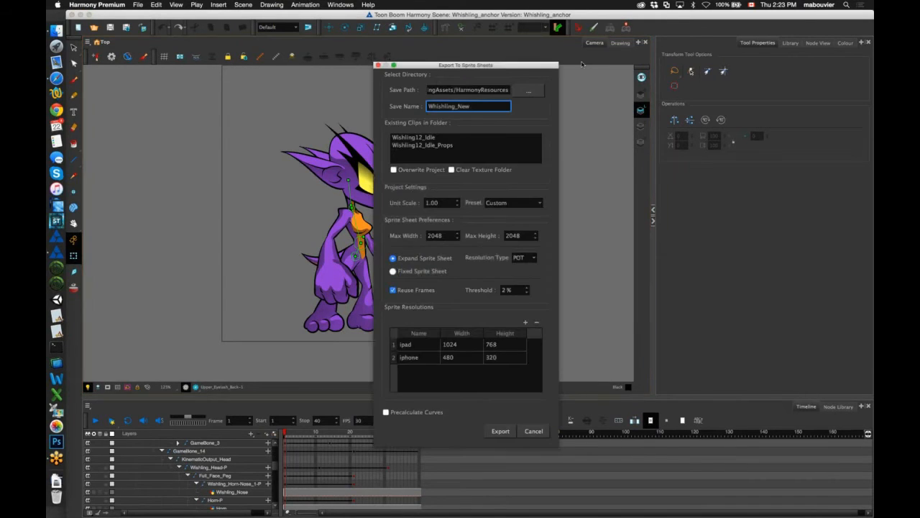
left_click_drag(388, 65, 446, 59)
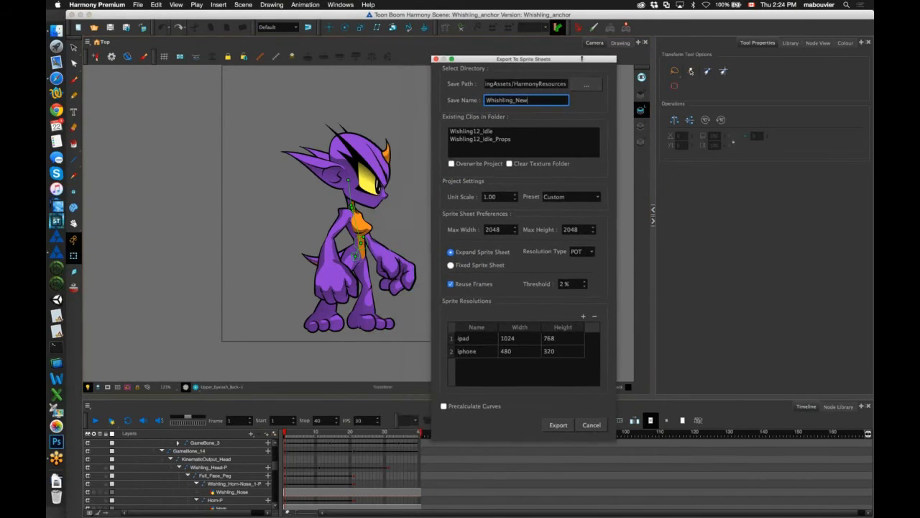
left_click(435, 59)
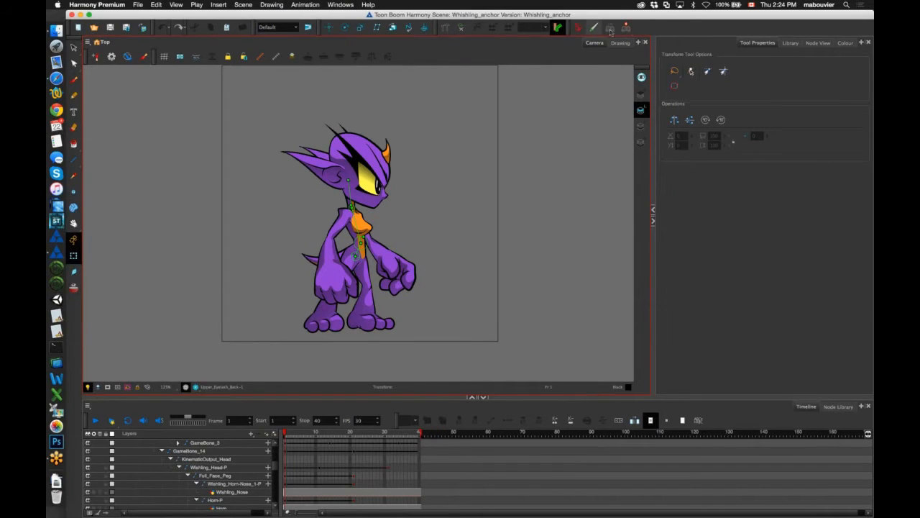
Hide the Game toolbar and show it again
right_click(665, 29)
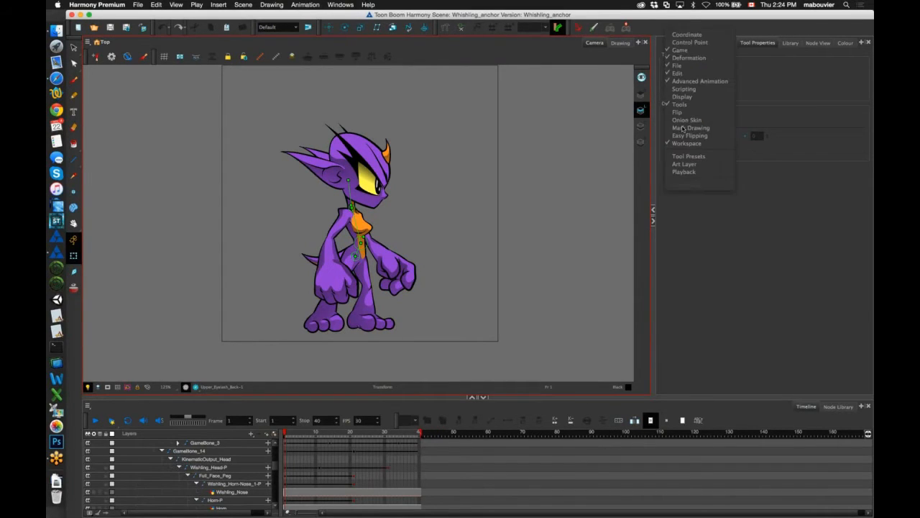
left_click(683, 97)
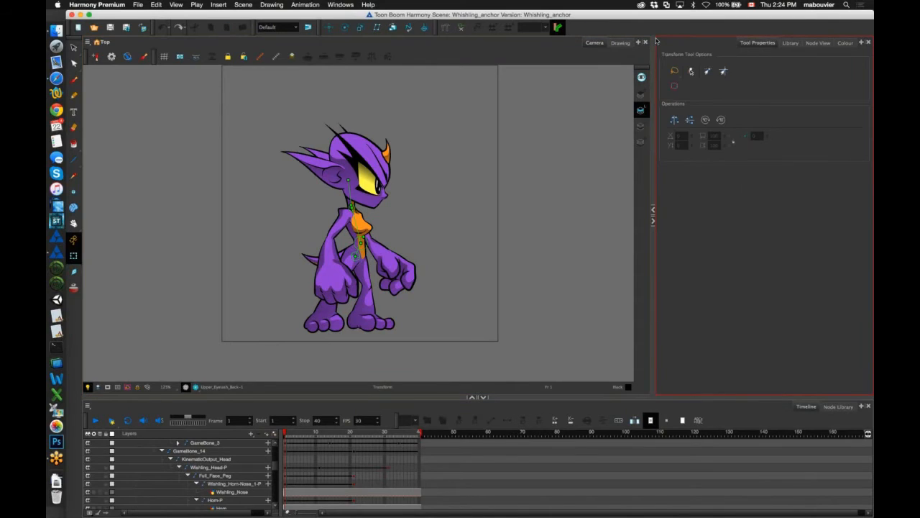
right_click(637, 31)
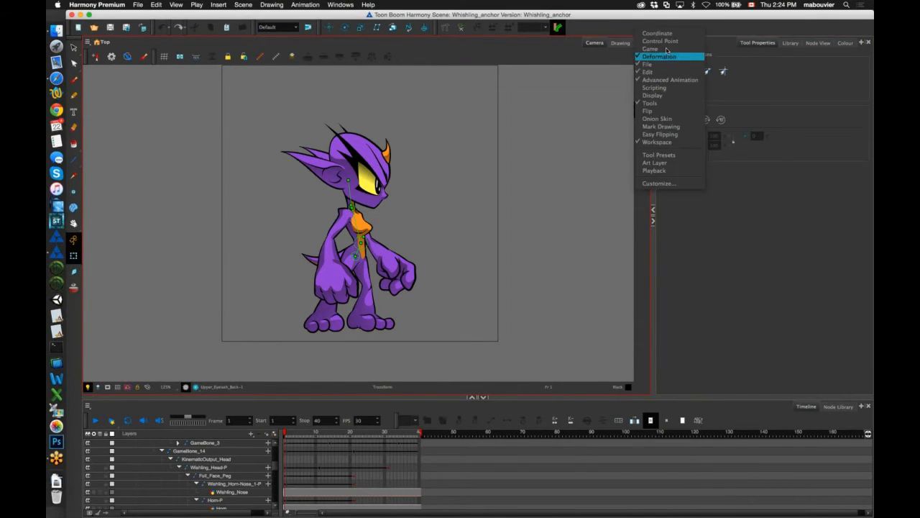
left_click(666, 48)
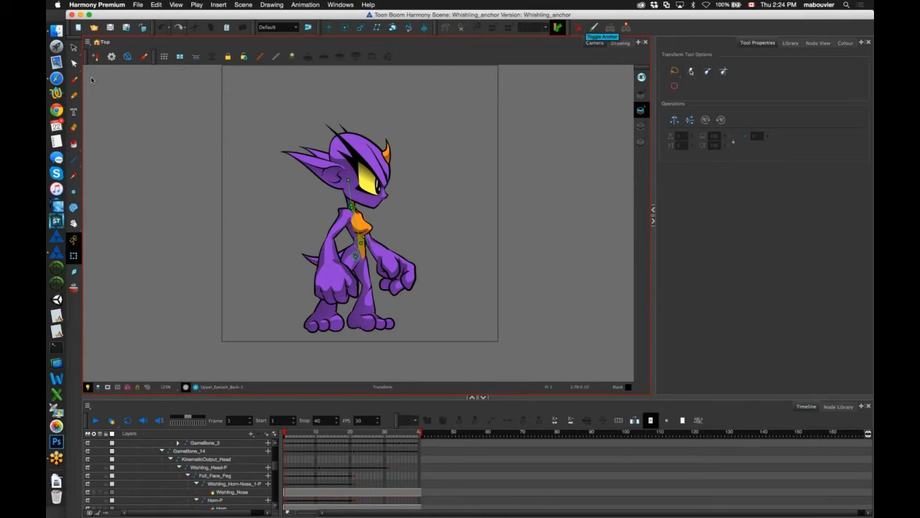
Switch to Safari, read the Harmony 12.2 update article on the Toon Boom blog, and return to Harmony
left_click(56, 78)
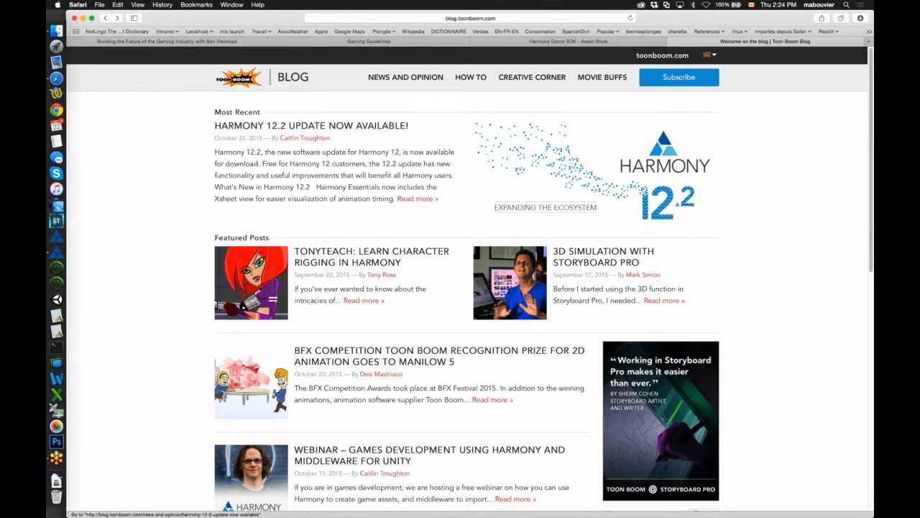
left_click(257, 127)
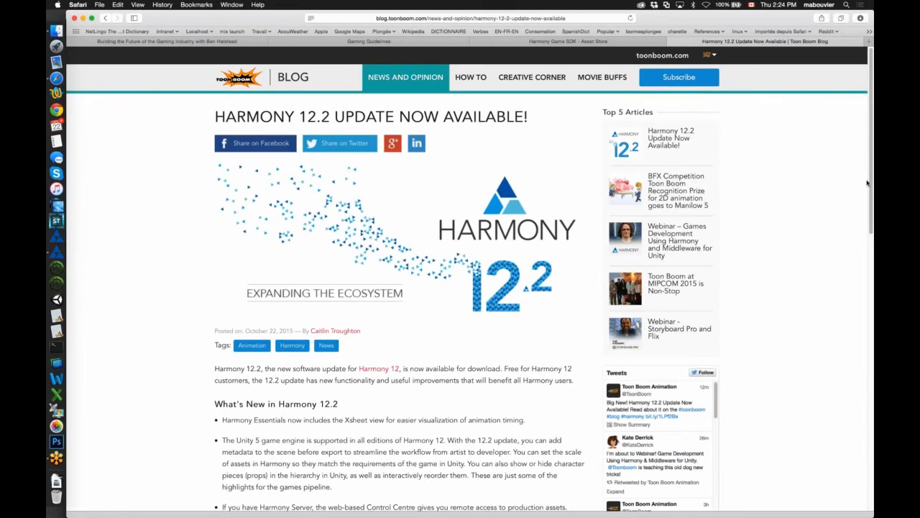
left_click_drag(867, 184, 836, 422)
scroll(834, 420, "down", 2)
scroll(834, 420, "up", 15)
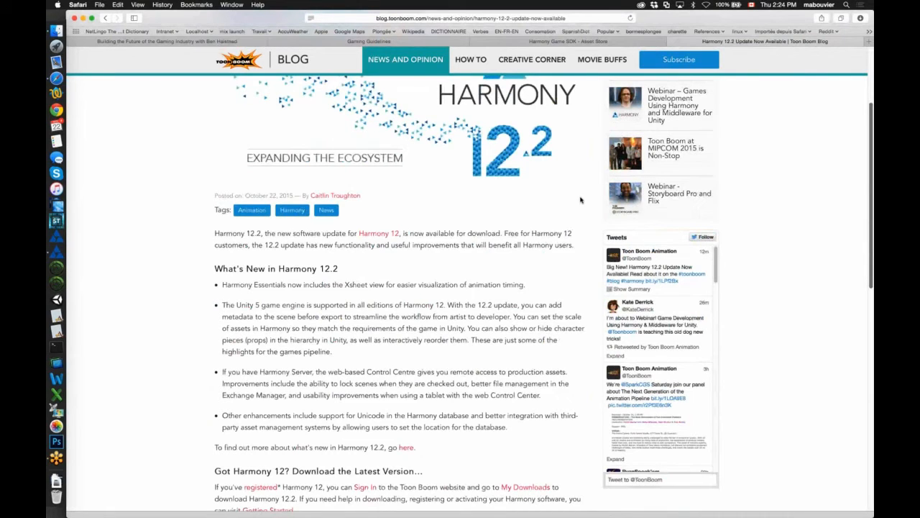
key("super+Tab")
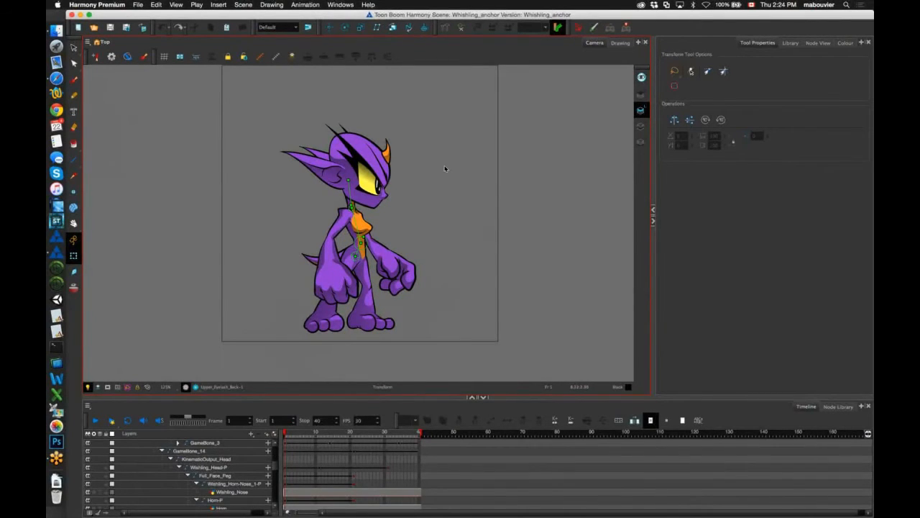
Open Export To Sprite Sheets and set the save path to Unity_12.2.0.0092/Assets/StreamingAssets/HarmonyResources in HarmonyForGames
left_click(611, 29)
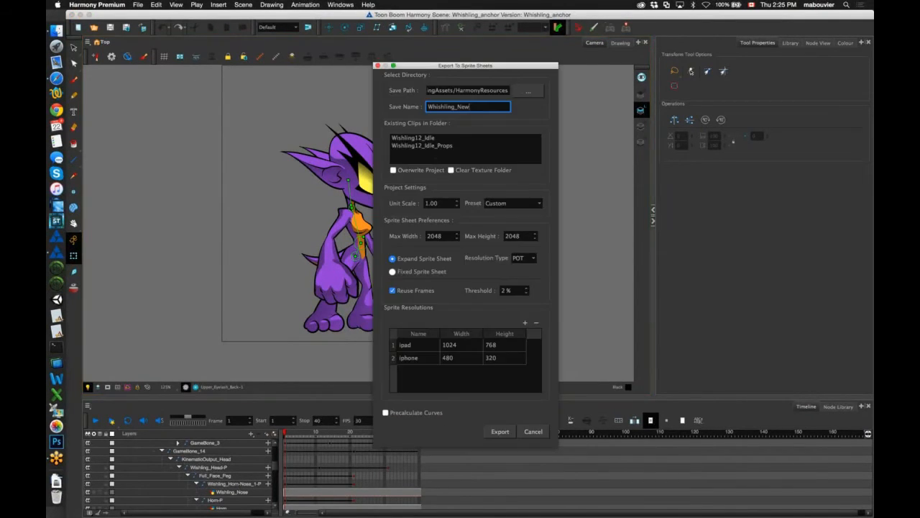
key("shift+Tab")
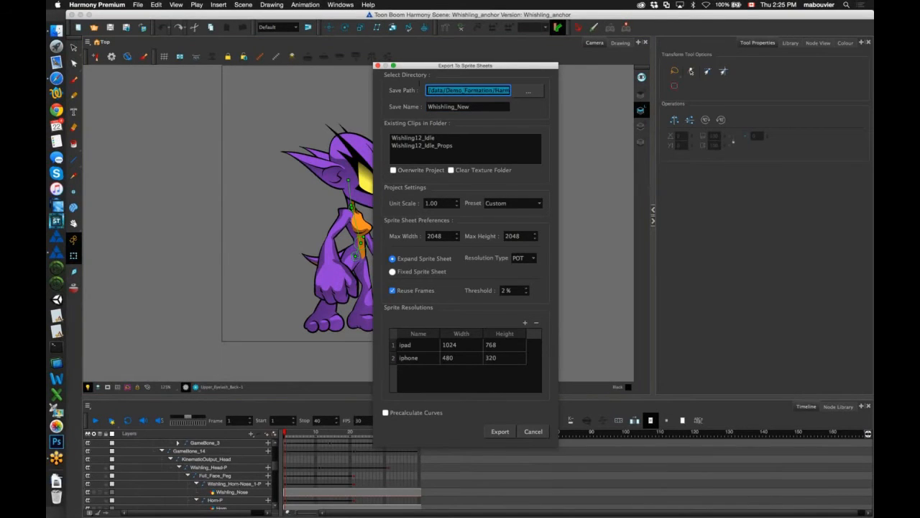
left_click_drag(442, 92, 533, 95)
left_click(529, 92)
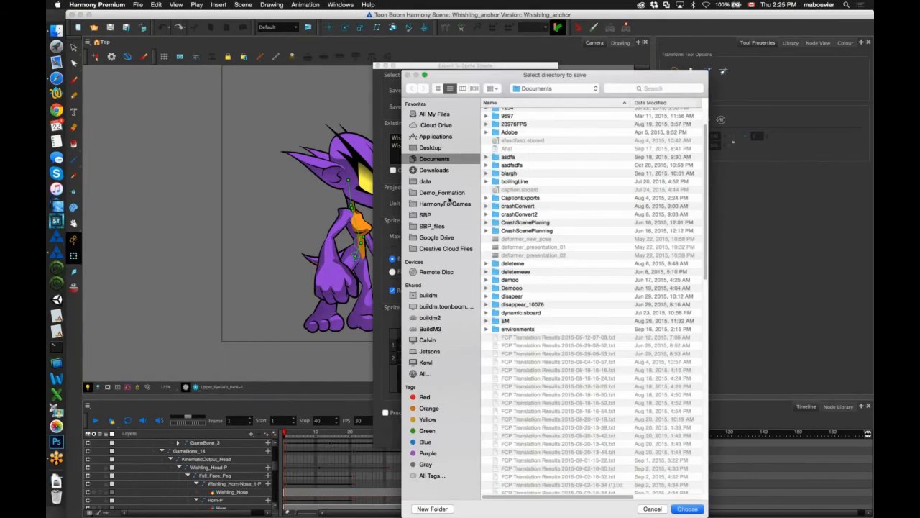
left_click(445, 204)
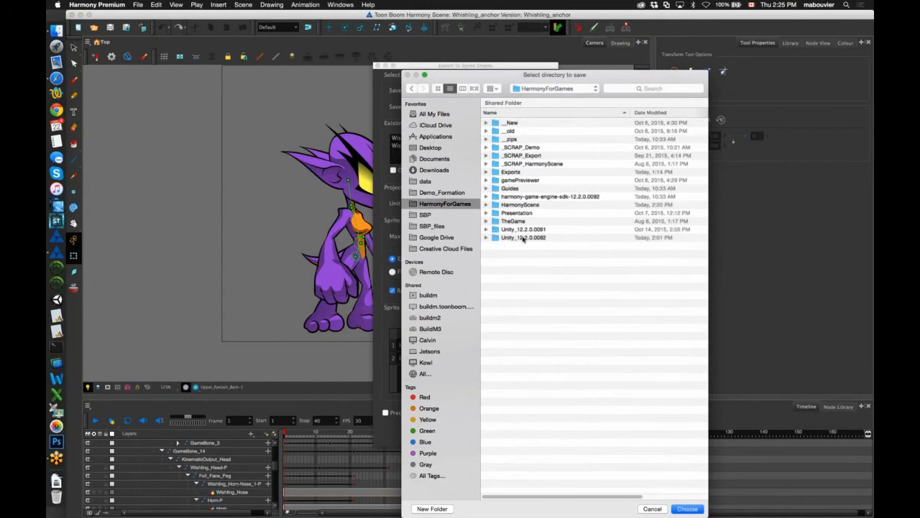
double_click(523, 238)
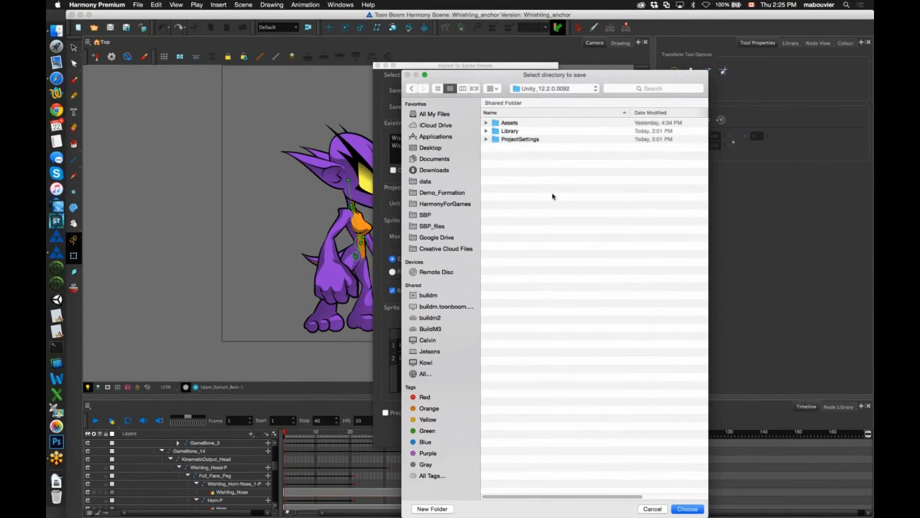
left_click(496, 127)
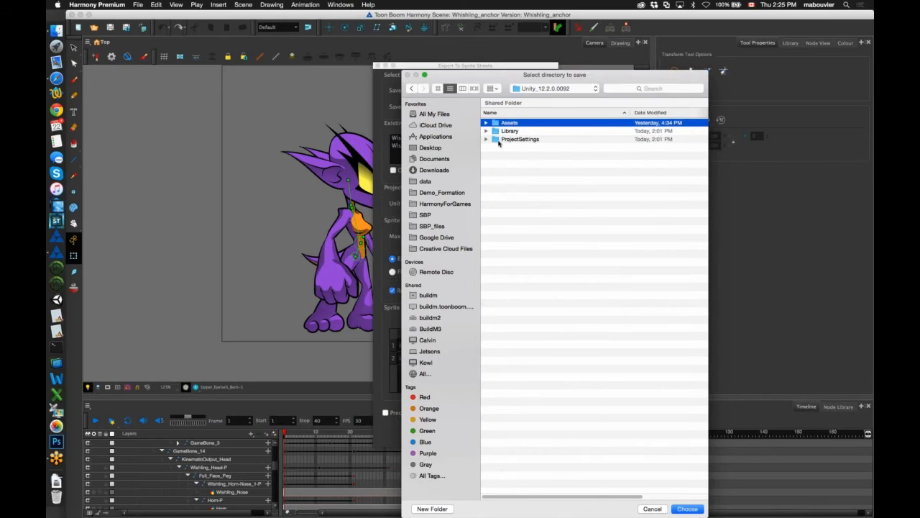
key("super+Down")
double_click(499, 140)
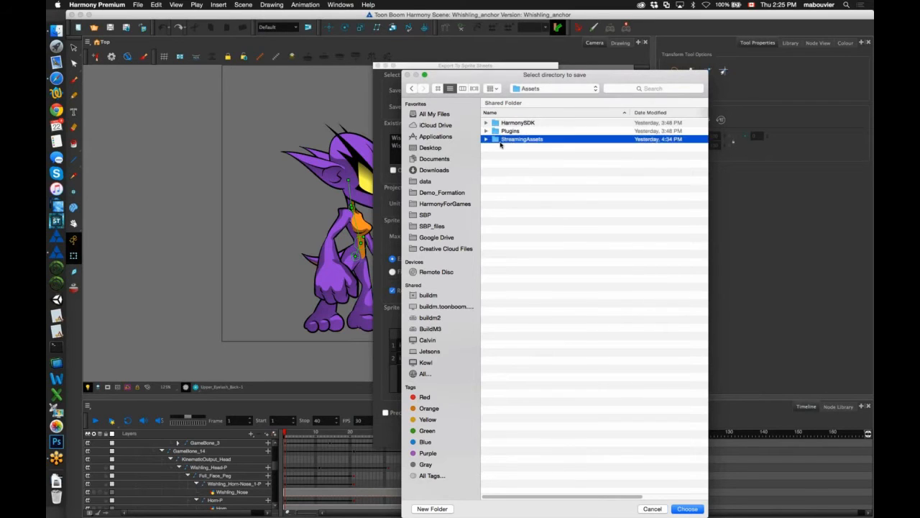
double_click(499, 127)
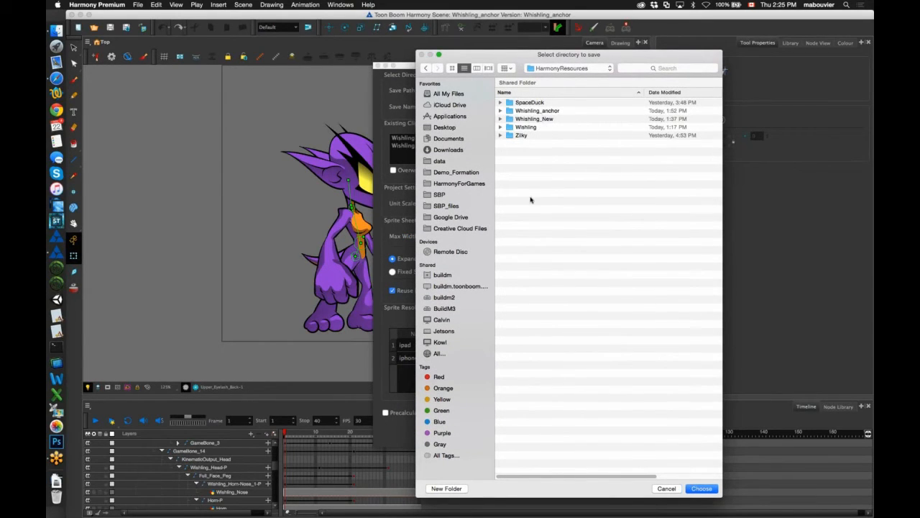
left_click(704, 490)
Set the export's save name to Whishling_Demo and move the dialog clear of the character
left_click(480, 108)
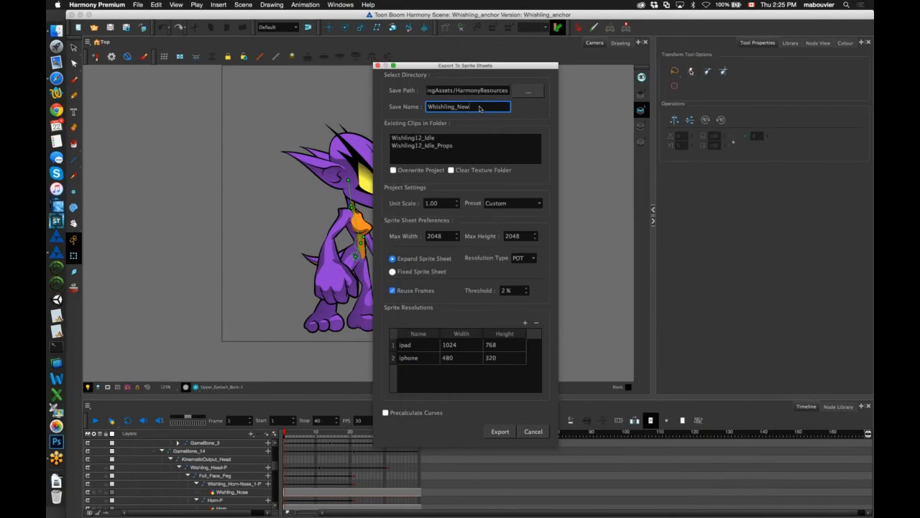
key("BackSpace")
key("BackSpace")
type("Demo")
key("Tab")
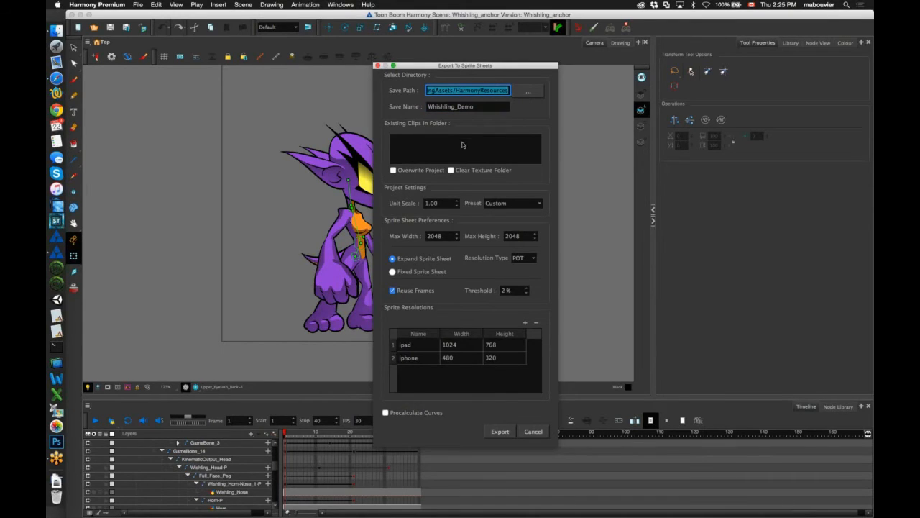
key("Tab")
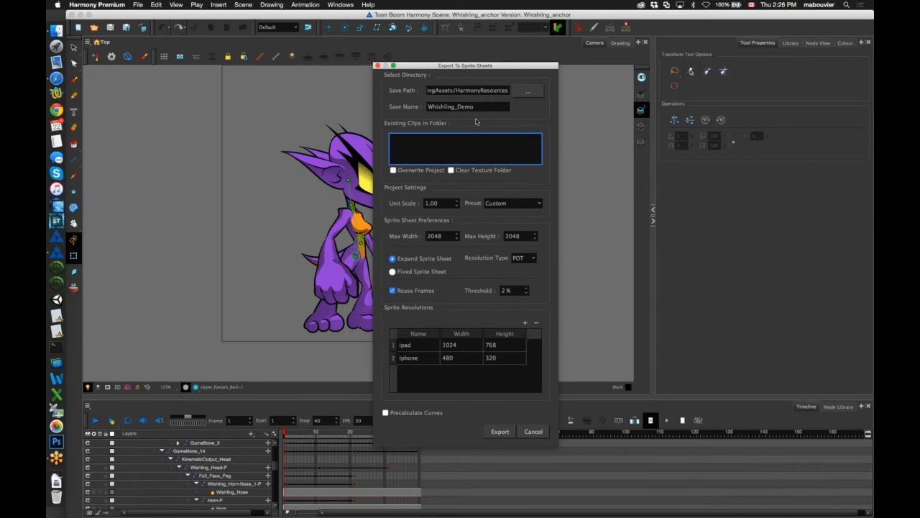
left_click_drag(538, 69, 596, 69)
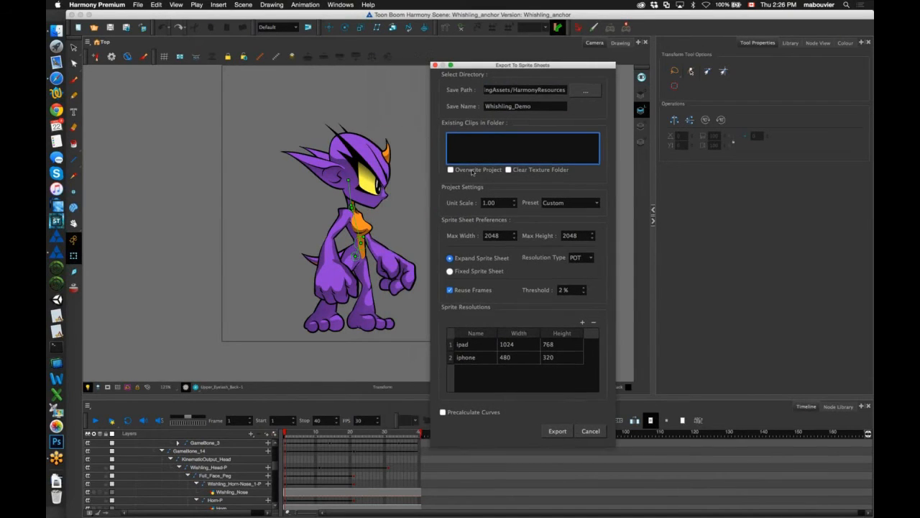
Enable Clear Texture Folder and toggle Overwrite Project, leaving Overwrite Project off
left_click(509, 170)
left_click(450, 171)
left_click(451, 170)
left_click(450, 171)
Review the unit scale, maximum sheet width, resolution type and frame-reuse threshold, keeping POT as the resolution type
left_click(494, 203)
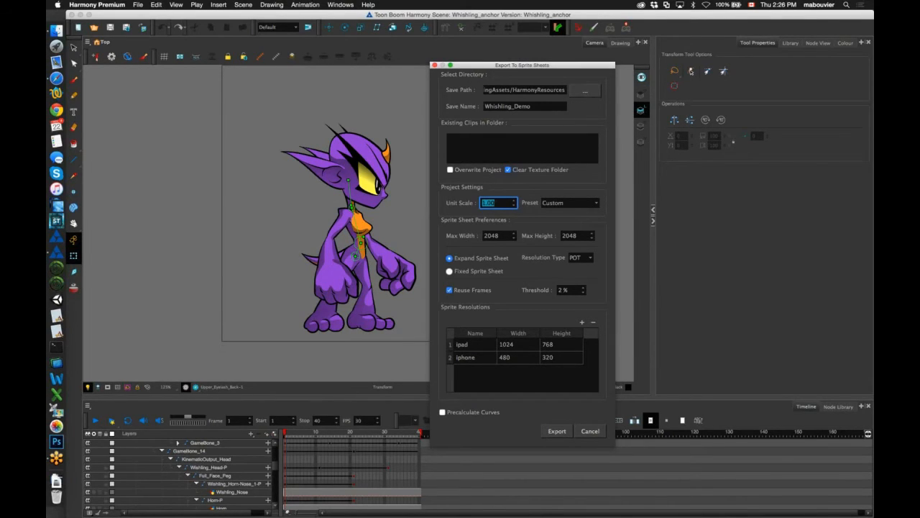
key("Tab")
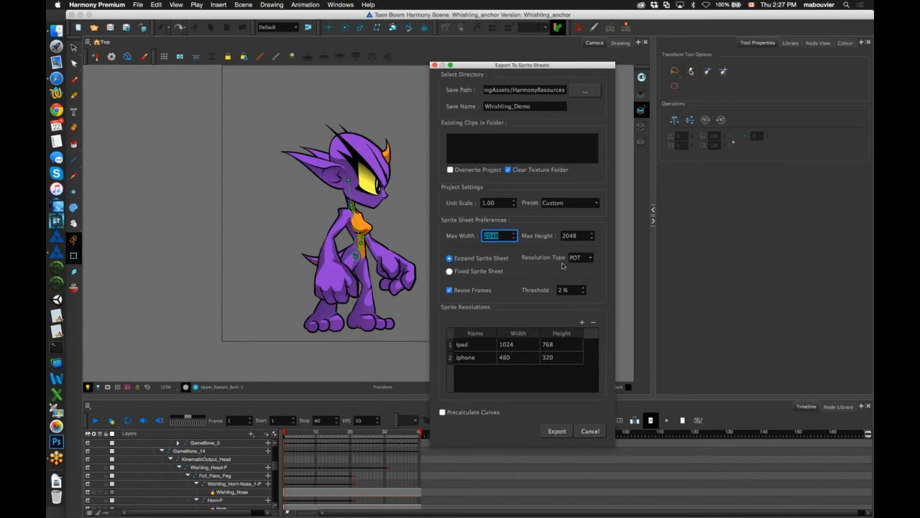
left_click(590, 257)
left_click(586, 263)
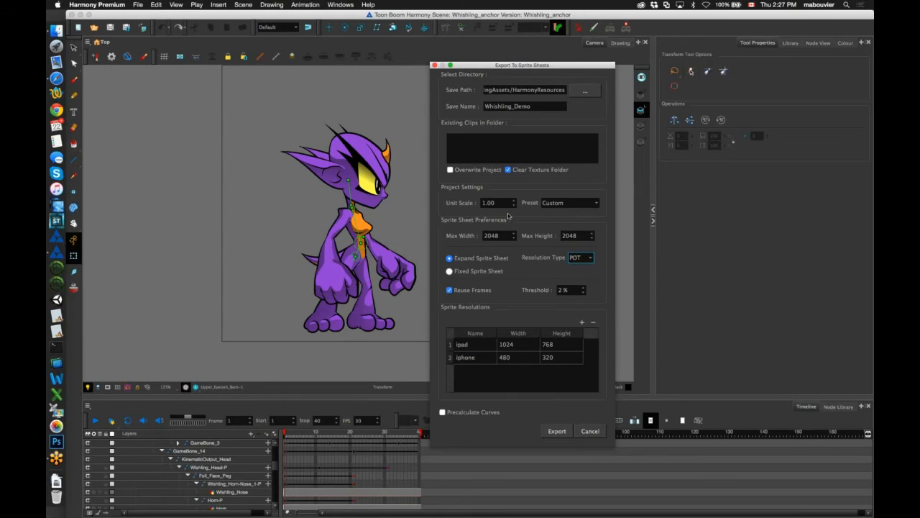
left_click(564, 292)
double_click(557, 289)
Check the ipad and iphone sprite resolutions and export the sprite sheets
left_click(476, 345)
left_click_drag(475, 361, 510, 358)
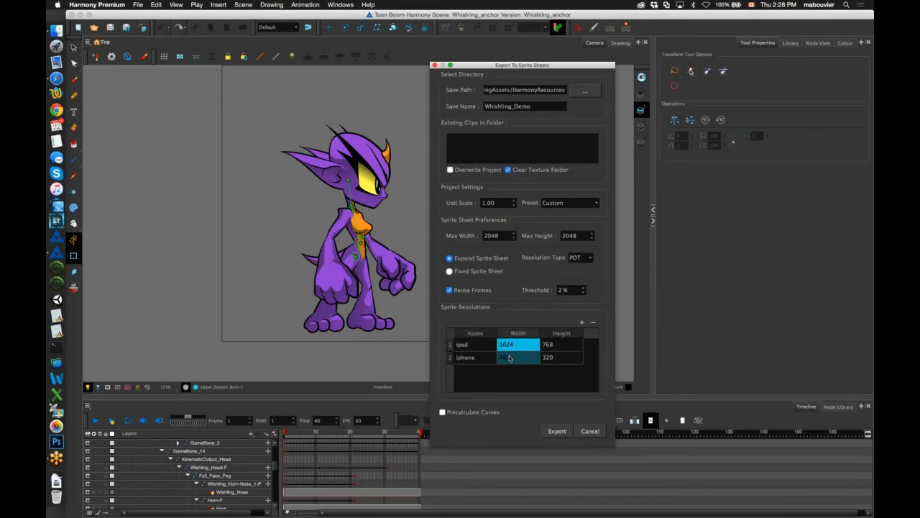
left_click(481, 350)
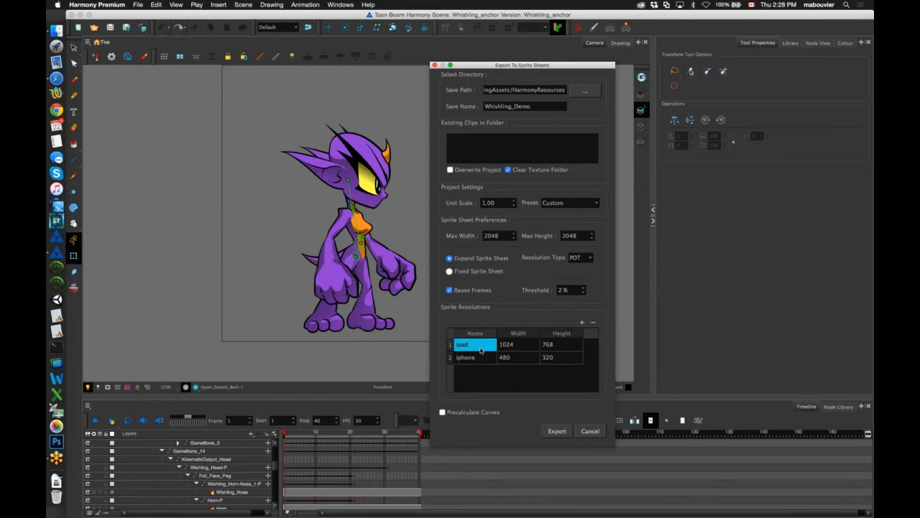
left_click(474, 358, "shift")
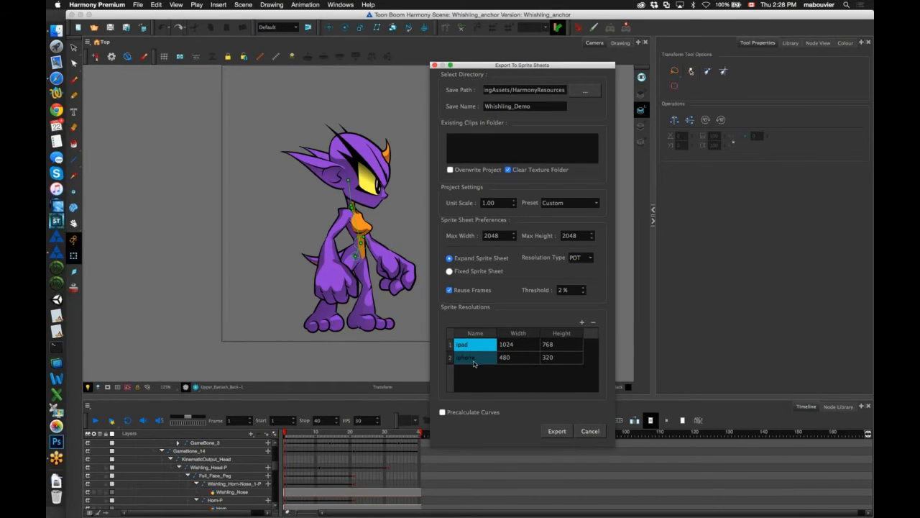
left_click(515, 348)
left_click(513, 348)
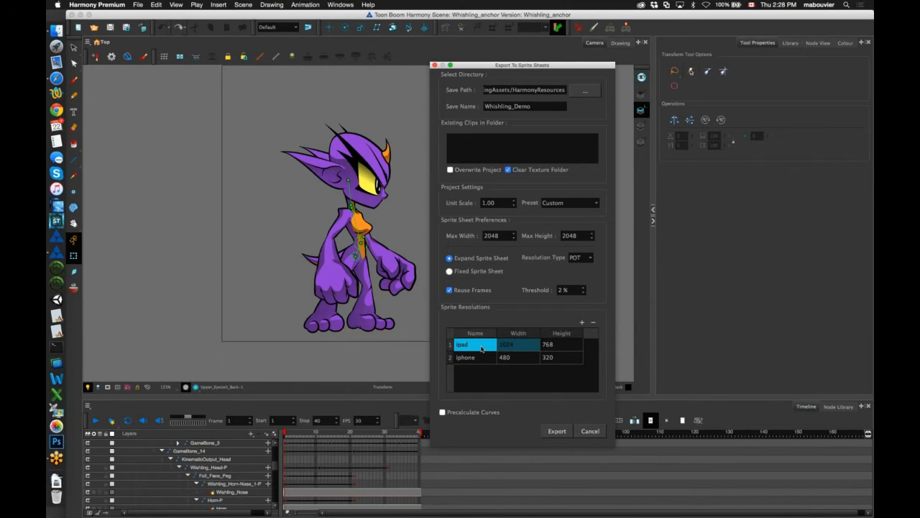
left_click(500, 359)
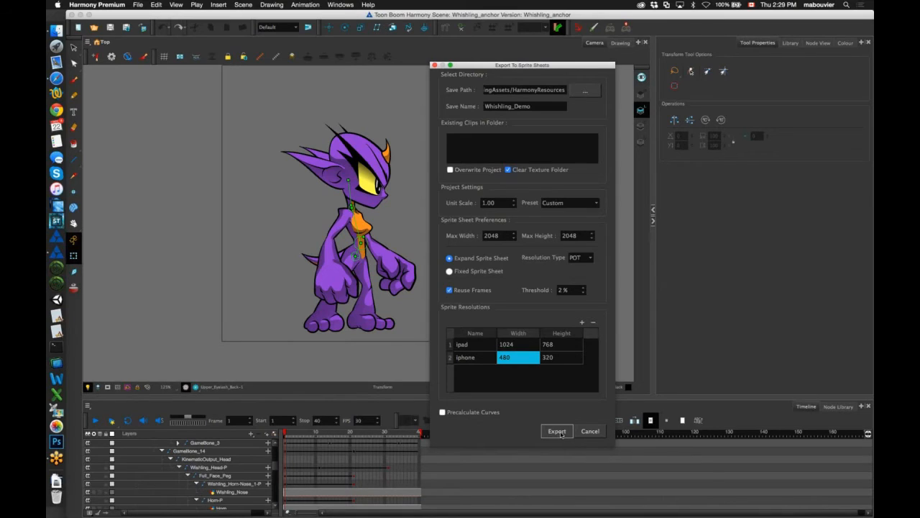
left_click(559, 431)
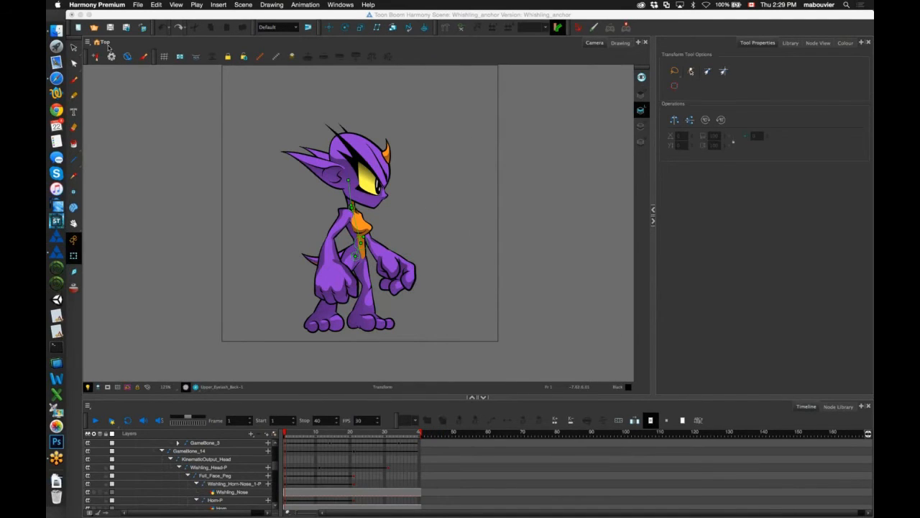
Switch to Finder and open the Assets folder inside the Unity_12.2.0.0092 project
left_click(56, 30)
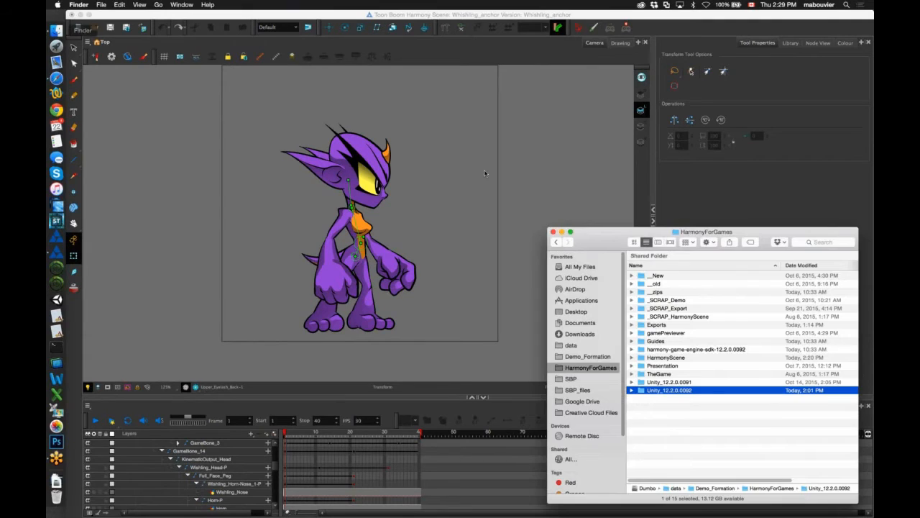
left_click_drag(617, 249, 574, 167)
key("Up")
key("super+Down")
key("super+Up")
key("Down")
key("super+Down")
key("Down")
key("super+Down")
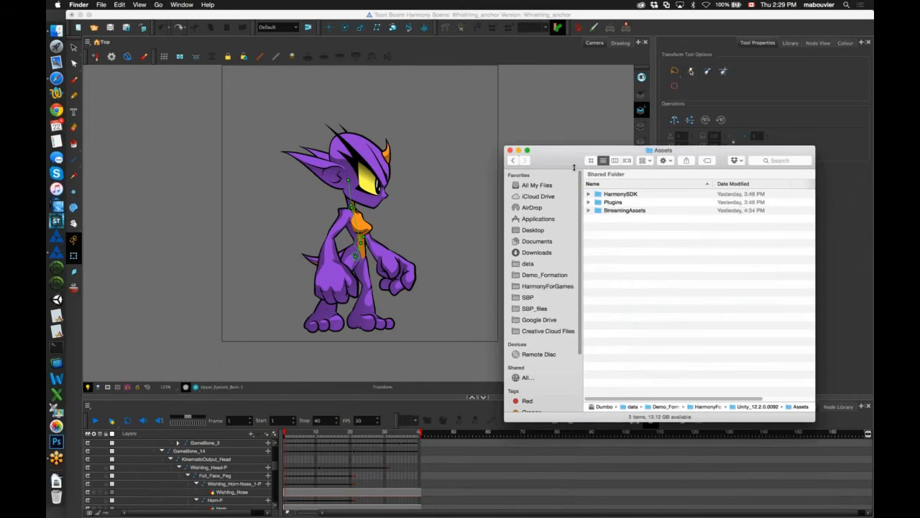
Open the exported Whishling_Demo folder inside StreamingAssets/HarmonyResources
key("Down")
key("Down")
key("Down")
key("super+Down")
key("super+Down")
key("Down")
key("super+Down")
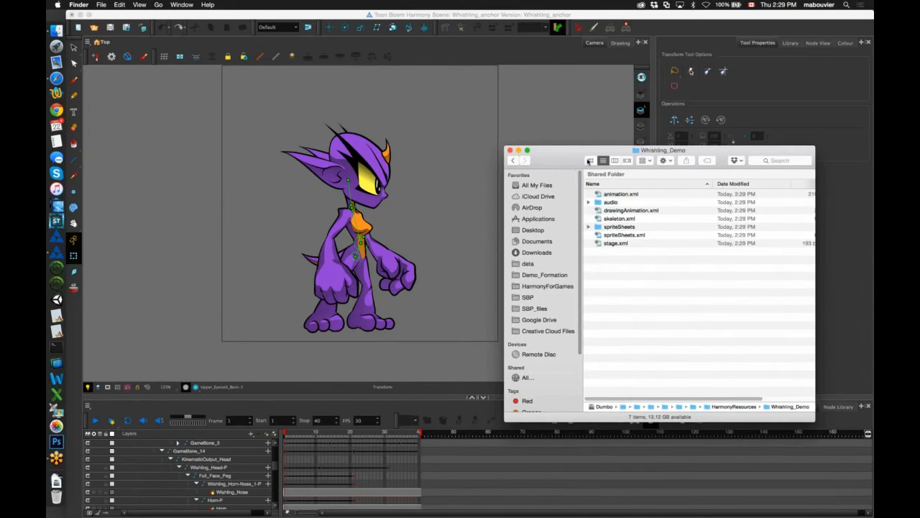
Look through the exported Whishling_Demo files, from animation.xml down to spriteSheets.xml
left_click_drag(568, 149, 557, 149)
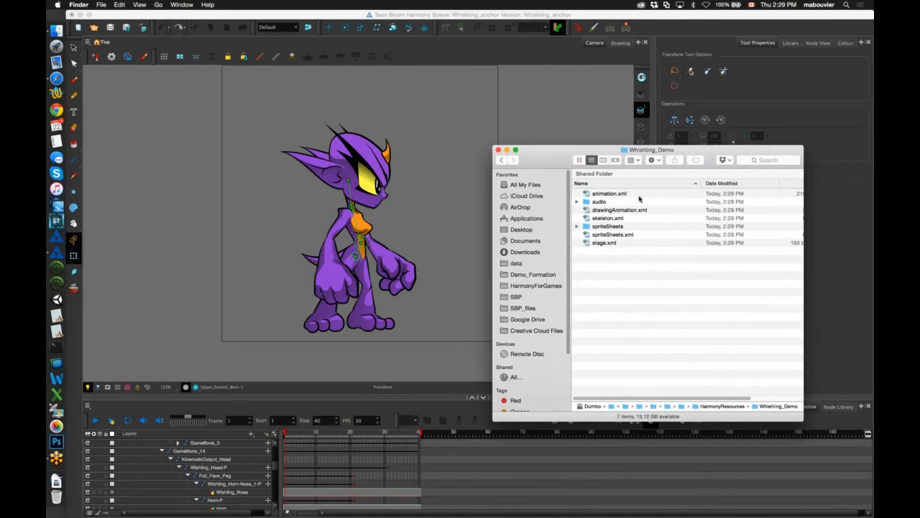
left_click(640, 195)
key("Down")
key("Down")
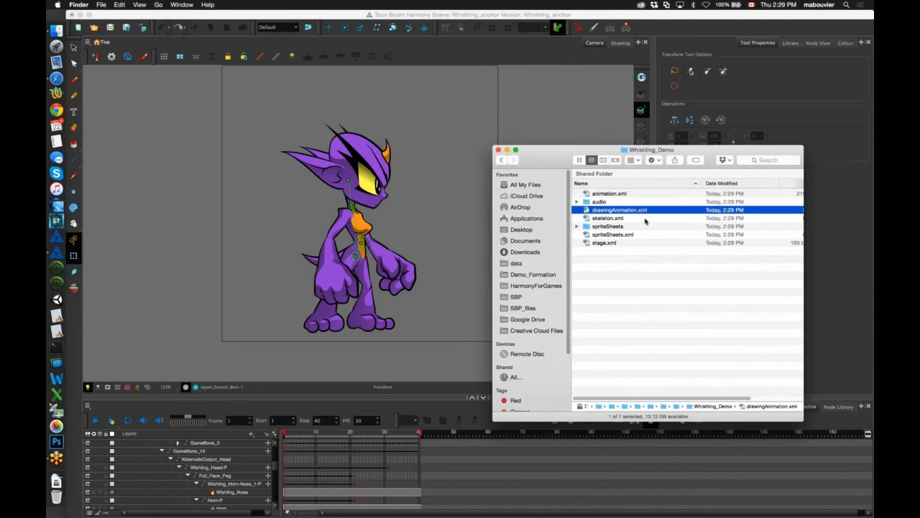
key("Down")
key("Down")
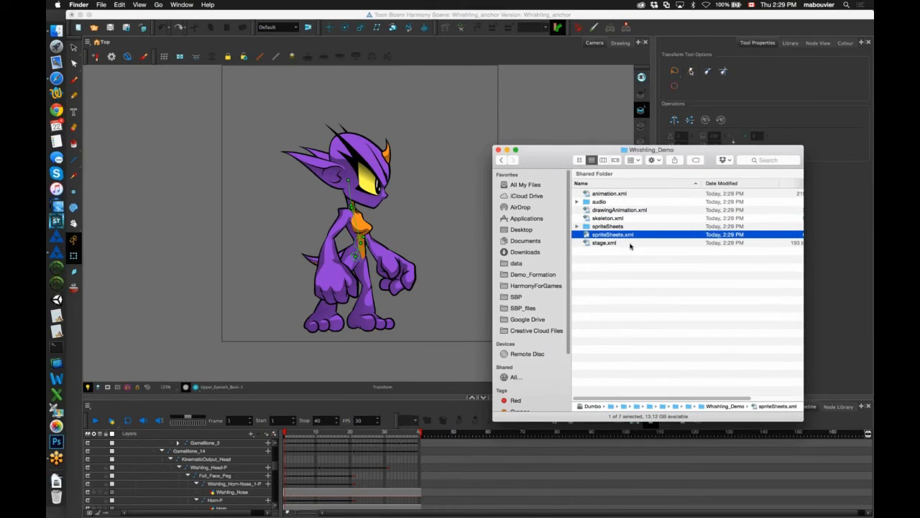
Preview the exported skeleton.xml and read through its list of pegs, reads, deforms and bones
key("Down")
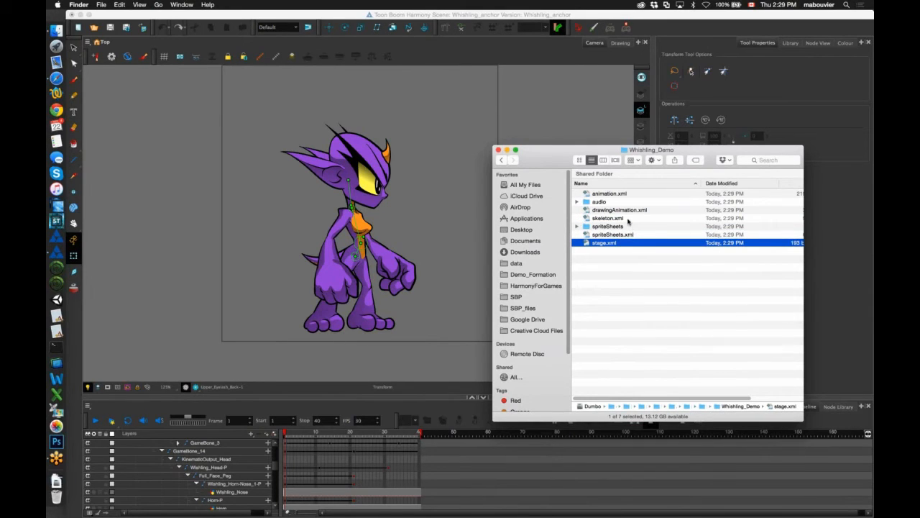
left_click(627, 219)
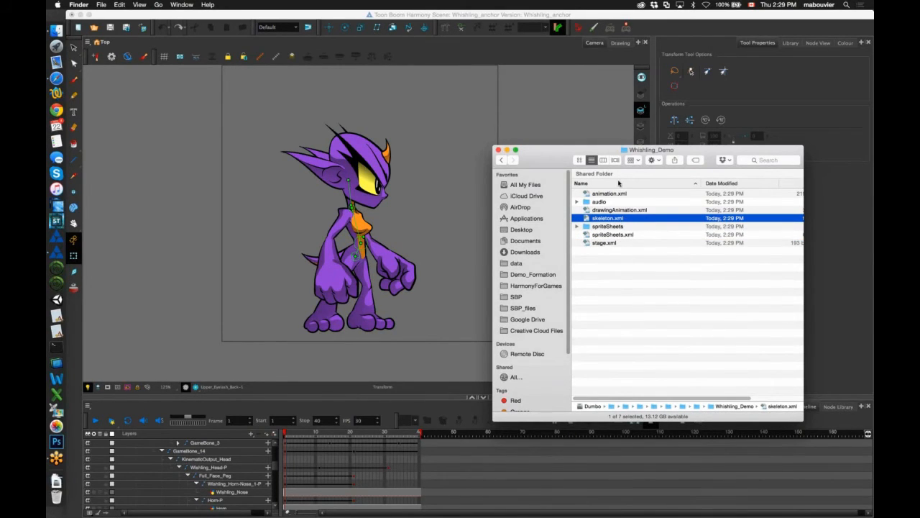
key("space")
scroll(643, 253, "down", 10)
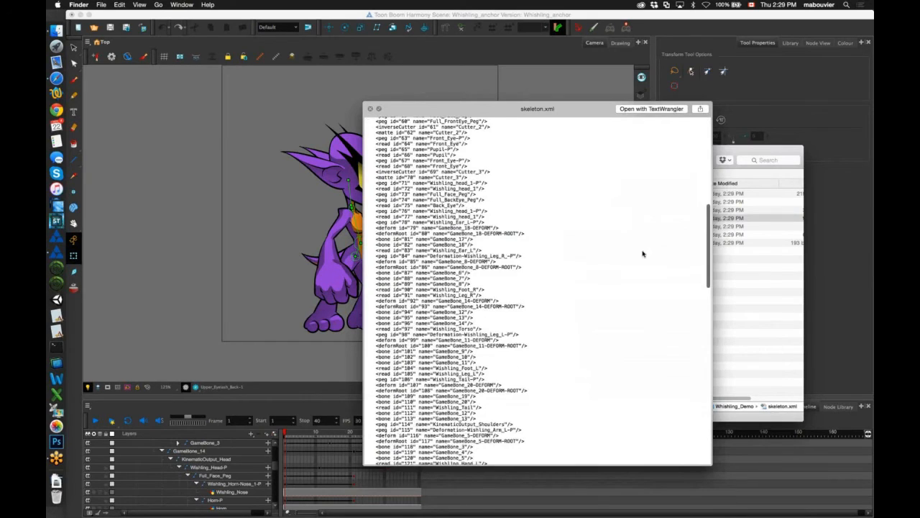
scroll(643, 254, "down", 10)
key("space")
Go through animation.xml, drawingAnimation.xml and spriteSheets.xml in the file list, and preview the contents of stage.xml
left_click(623, 194)
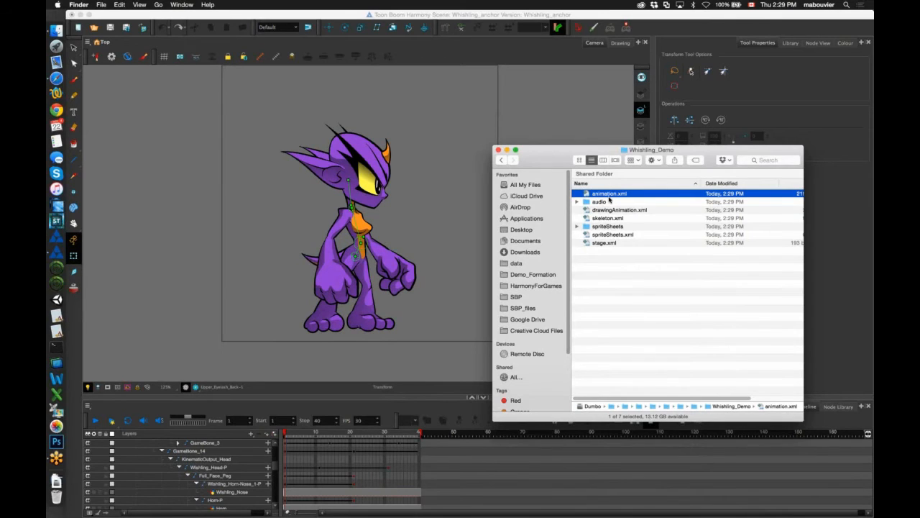
left_click(606, 212)
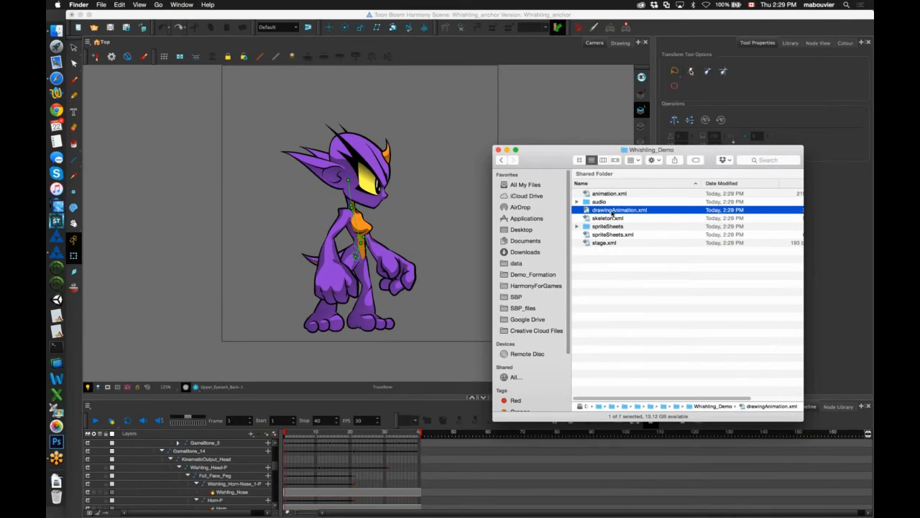
left_click(608, 238)
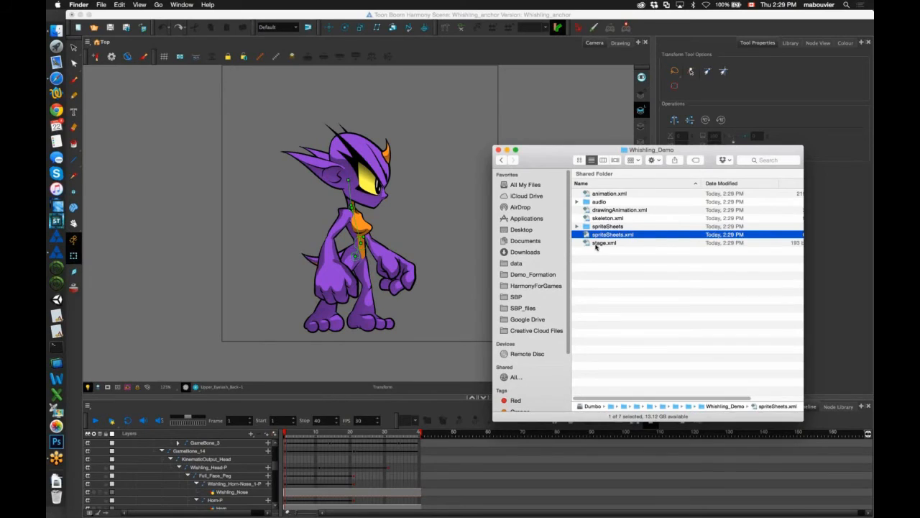
left_click(594, 245)
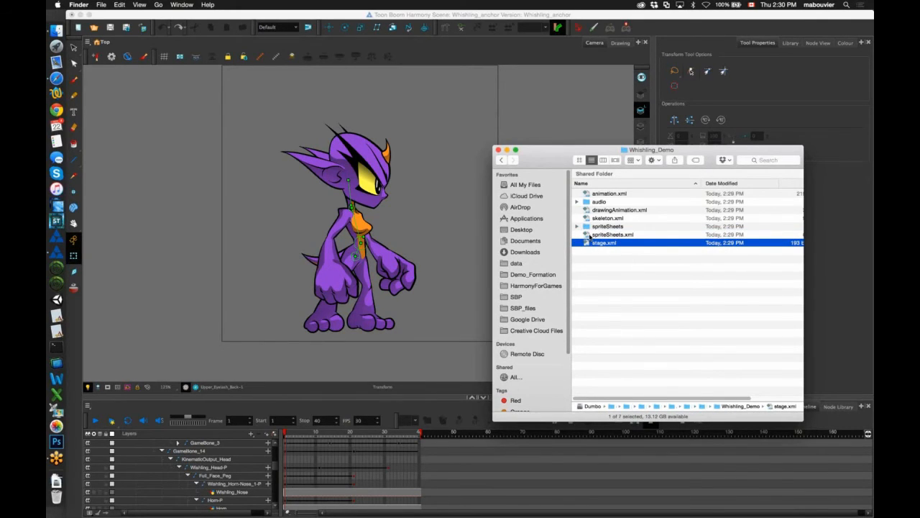
key("space")
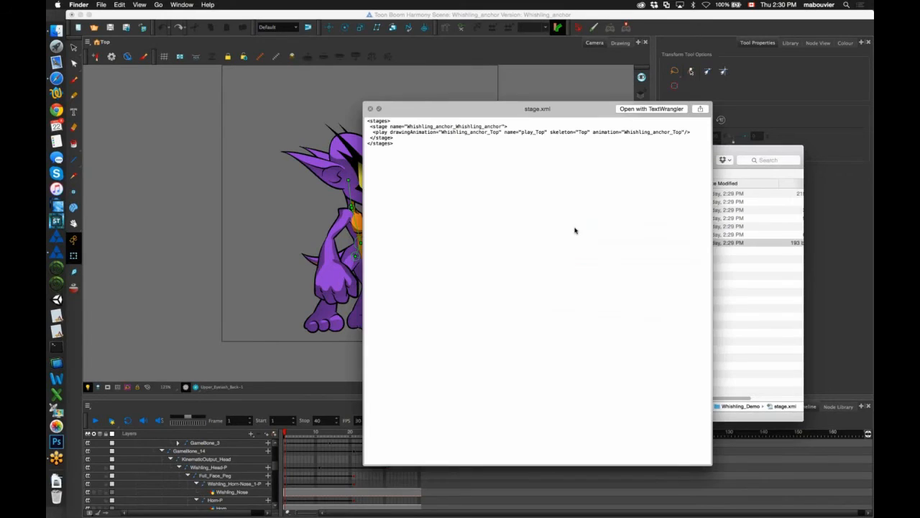
key("space")
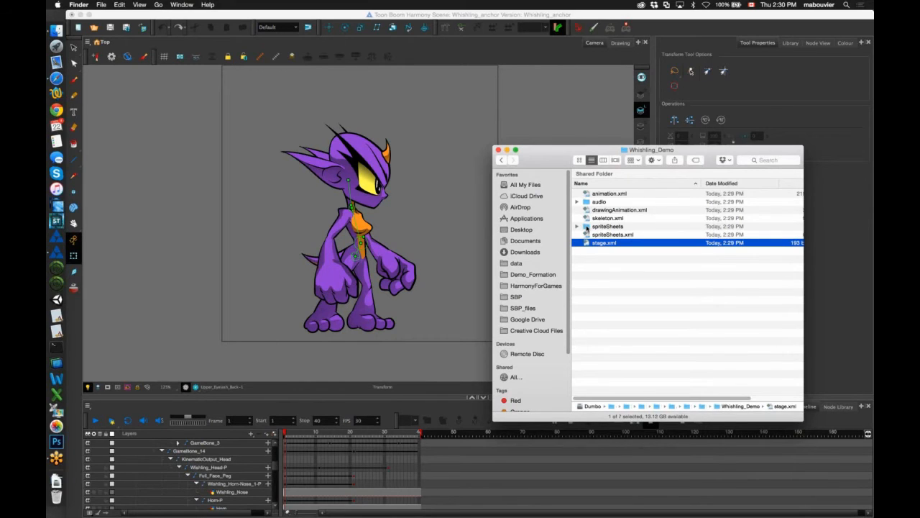
Open the exported spriteSheets folder and compare previews of sheet_Top-ipad.png and sheet_Top-iphone.png
double_click(587, 227)
left_click(601, 203)
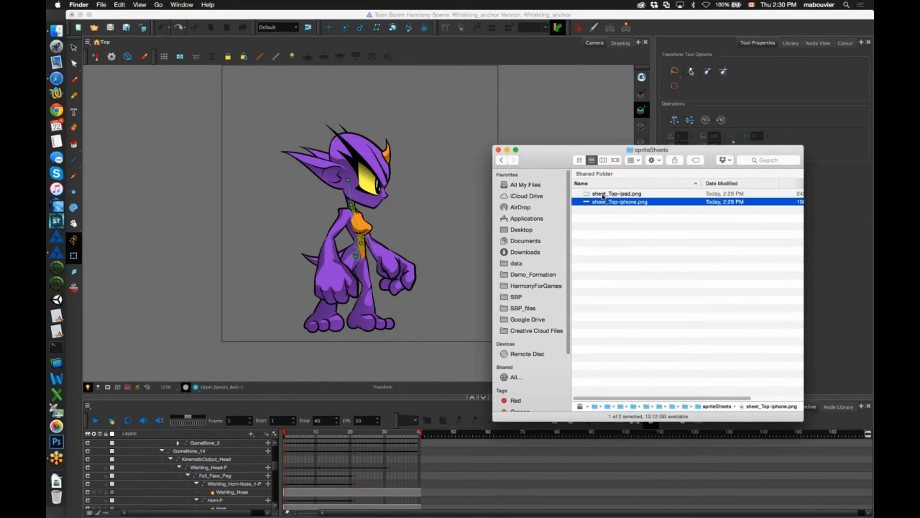
left_click(604, 195)
key("space")
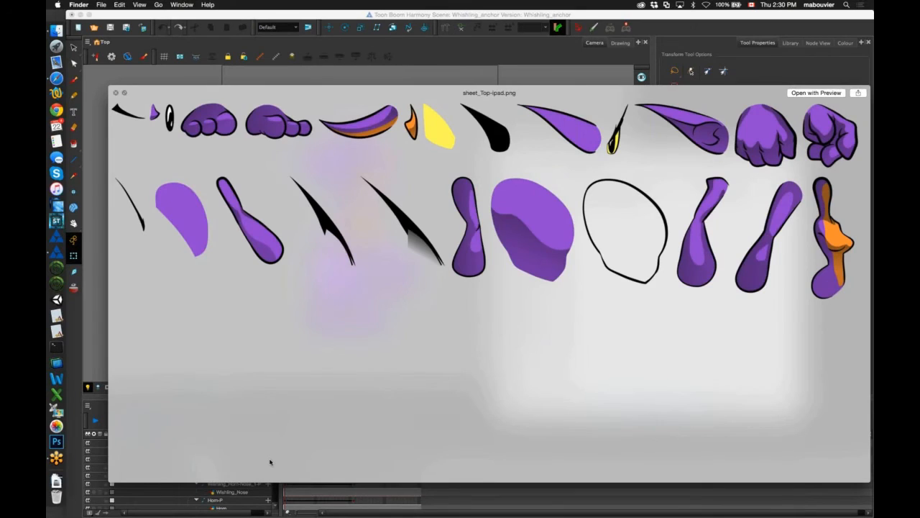
key("Down")
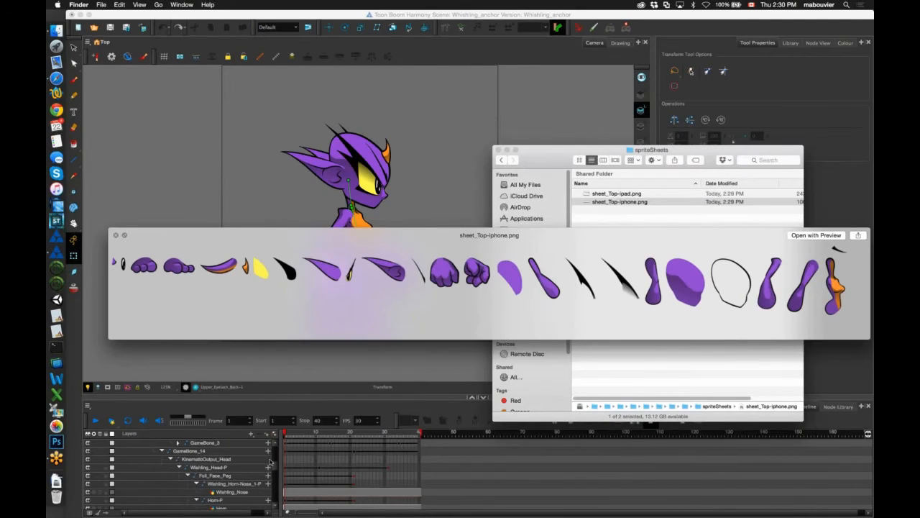
key("Up")
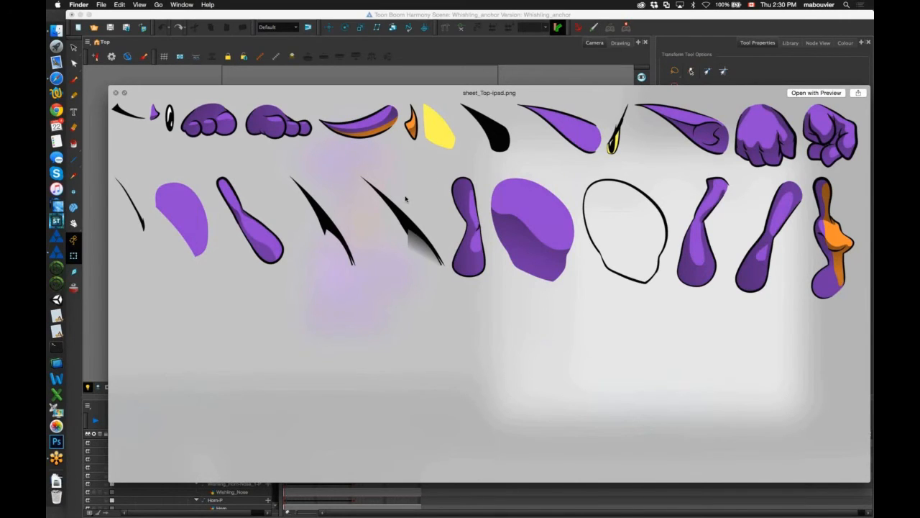
key("space")
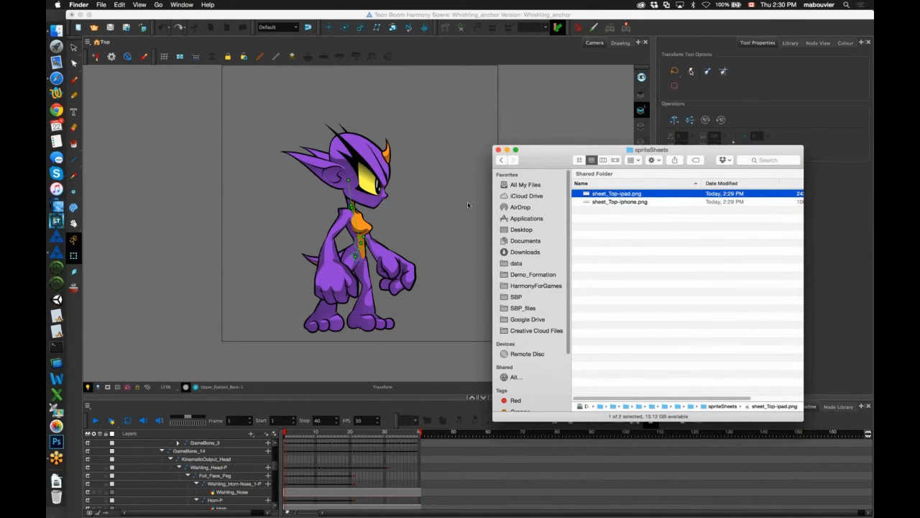
Switch to Unity, open the Unity_12.2.0.0092 project and dismiss the editor update notice
left_click(58, 300)
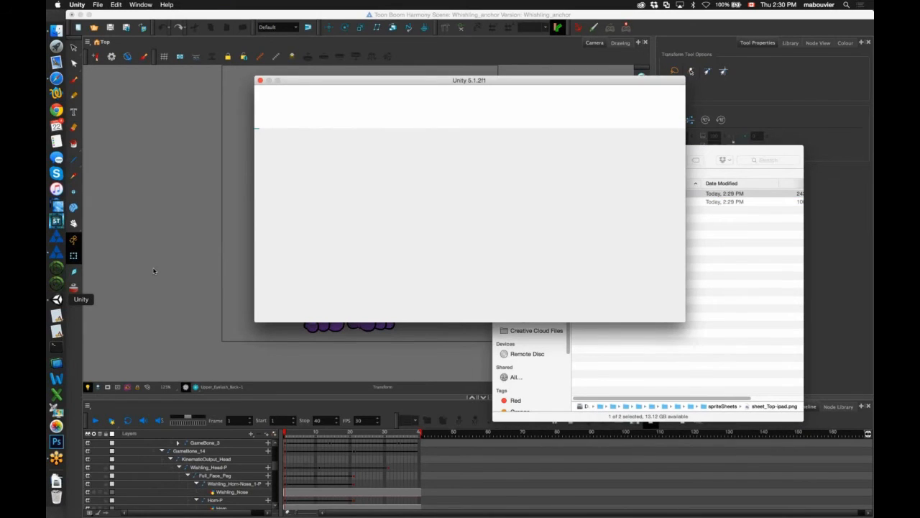
left_click(317, 149)
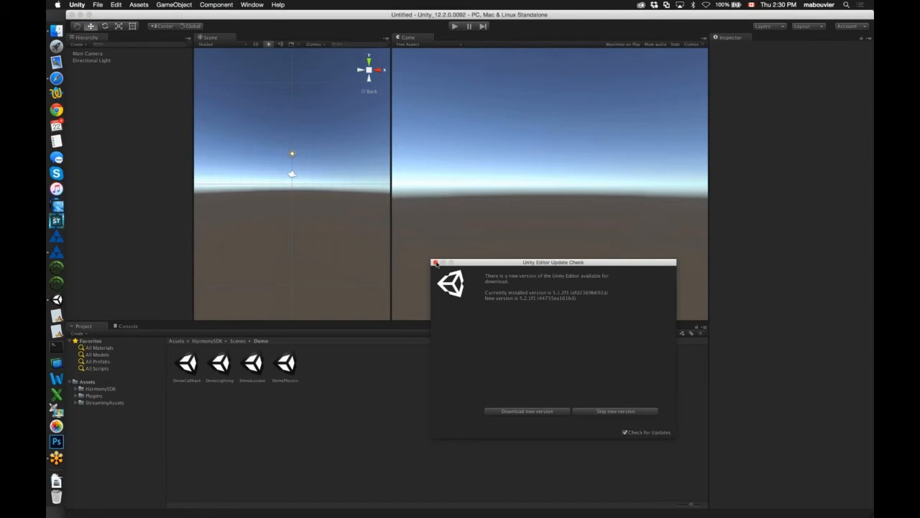
left_click(436, 263)
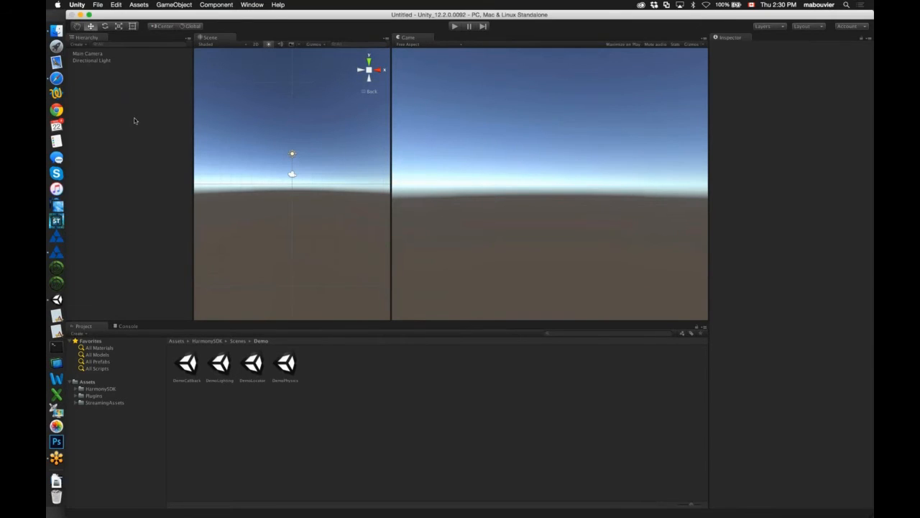
right_click(102, 93)
left_click(176, 5)
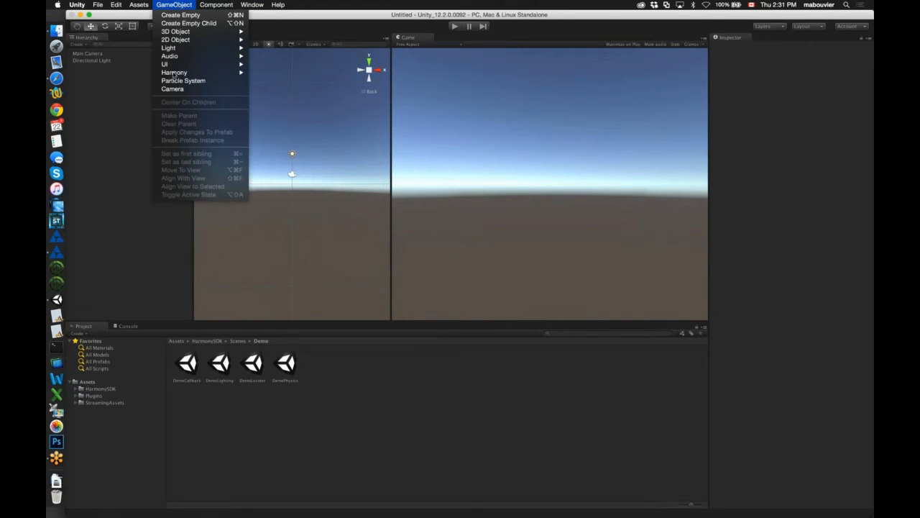
mouse_move(209, 72)
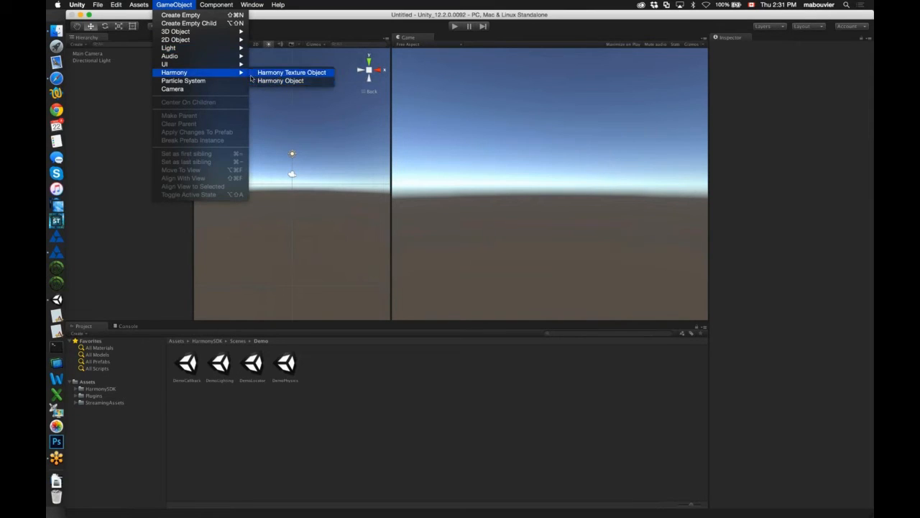
left_click(108, 124)
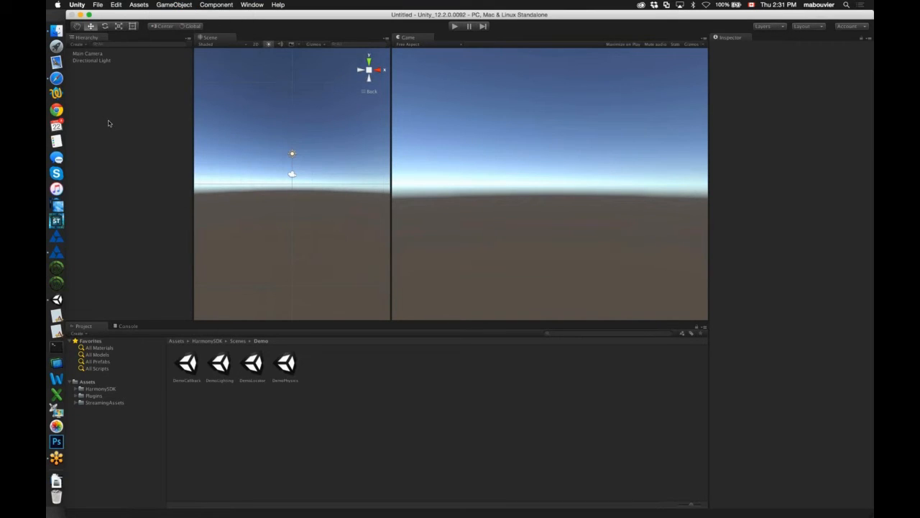
Create a Harmony Texture Object in the scene from the Whishling_Demo folder in Assets/StreamingAssets/HarmonyResources
right_click(108, 124)
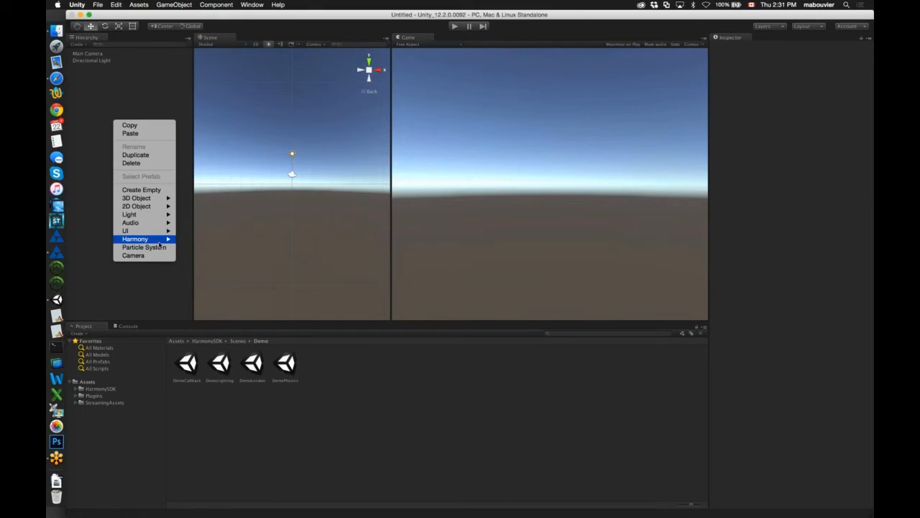
mouse_move(158, 243)
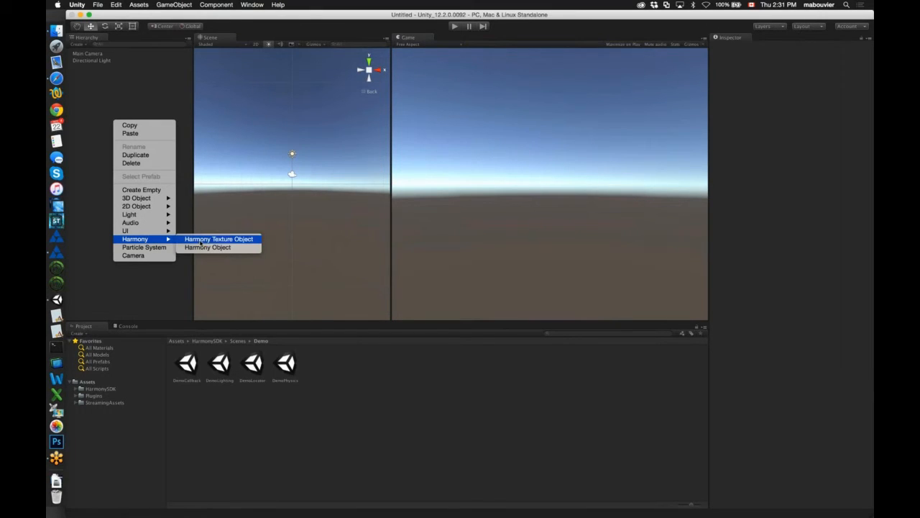
left_click(202, 240)
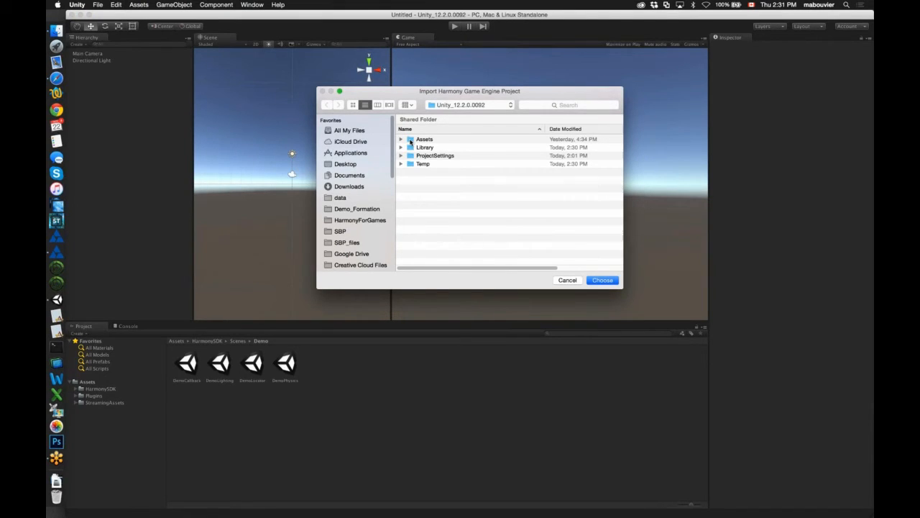
double_click(413, 140)
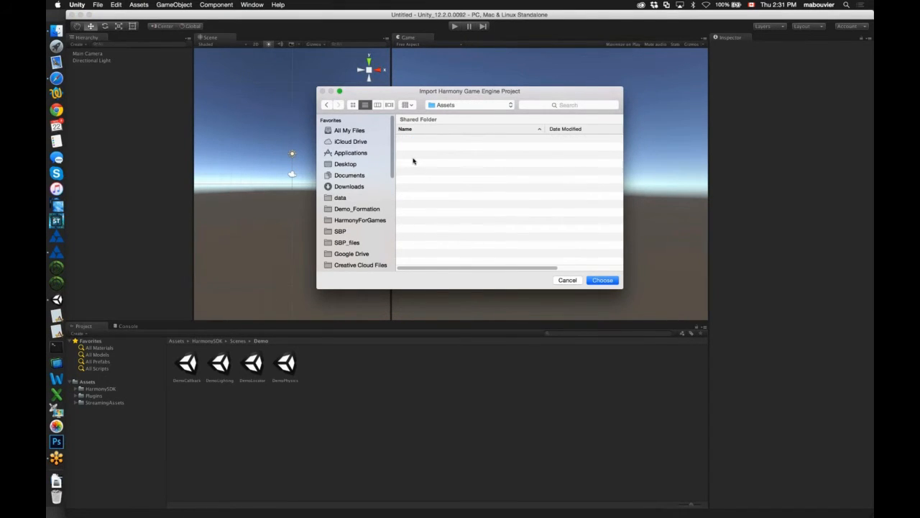
double_click(413, 160)
double_click(411, 140)
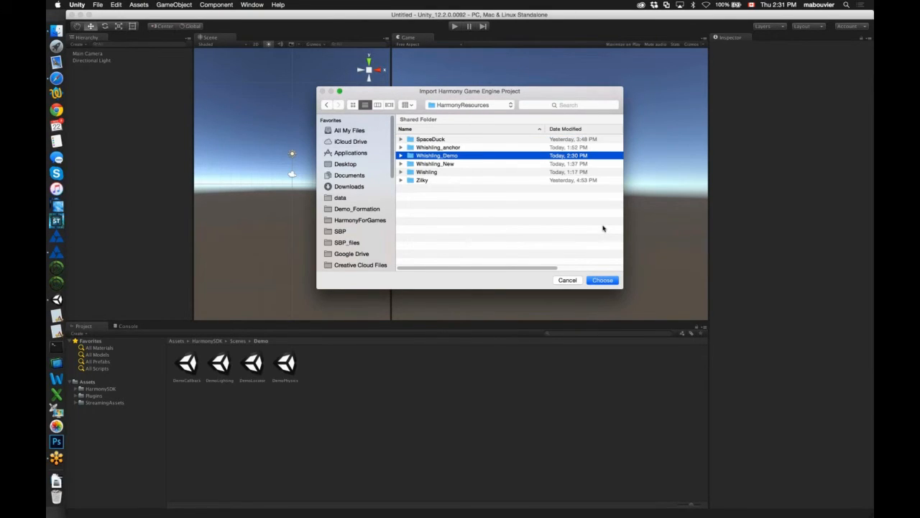
left_click(602, 280)
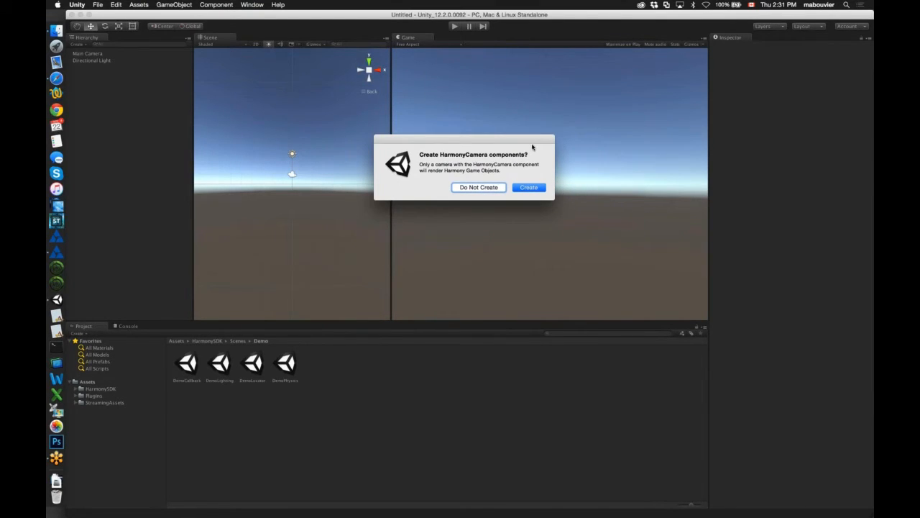
Create the HarmonyCamera component on the Main Camera and play the scene to test the character
left_click(525, 193)
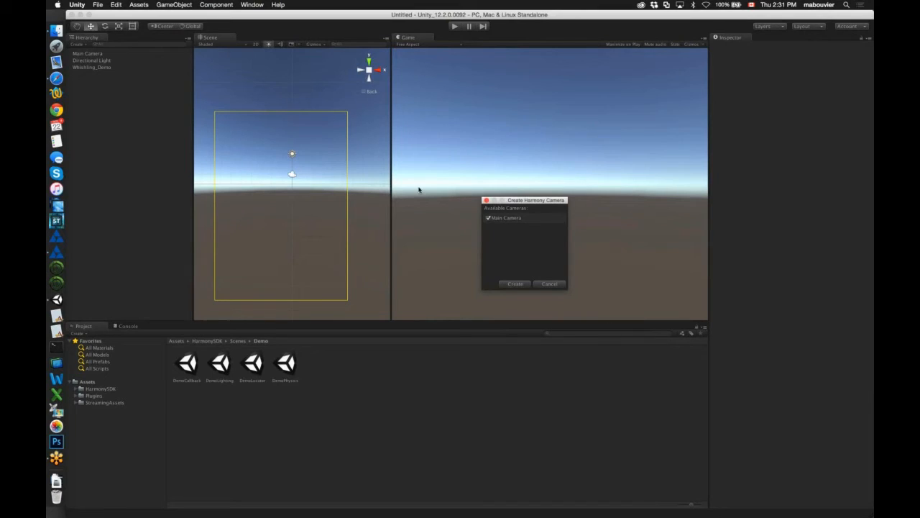
left_click(516, 284)
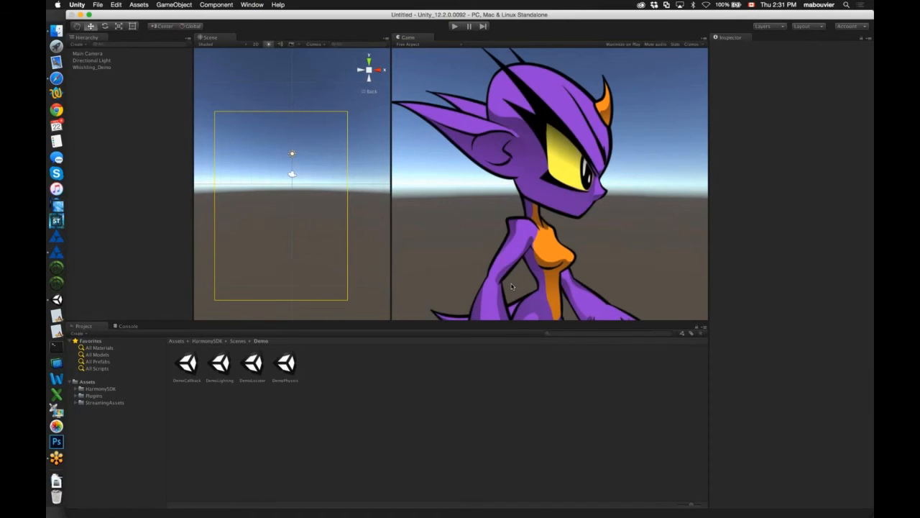
left_click(454, 28)
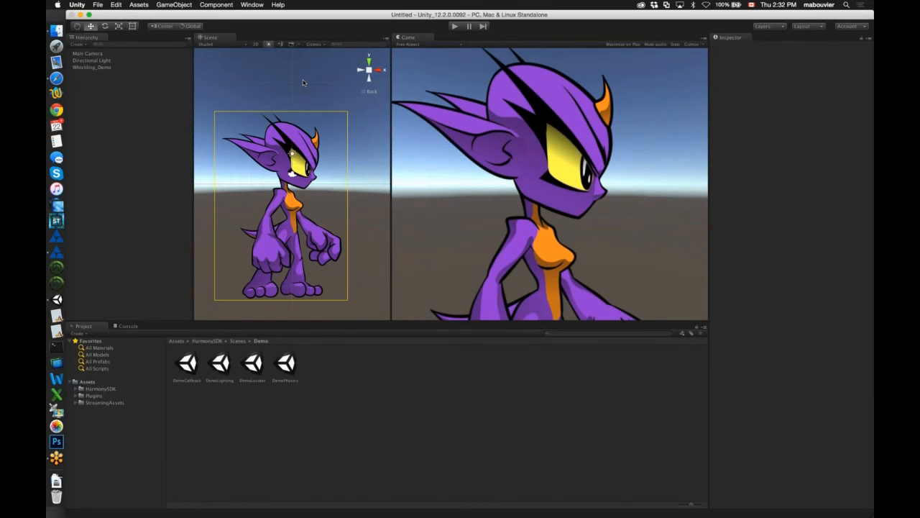
Set the Discretization Step of the Whishling_Demo object's Harmony Renderer to 1
left_click(90, 67)
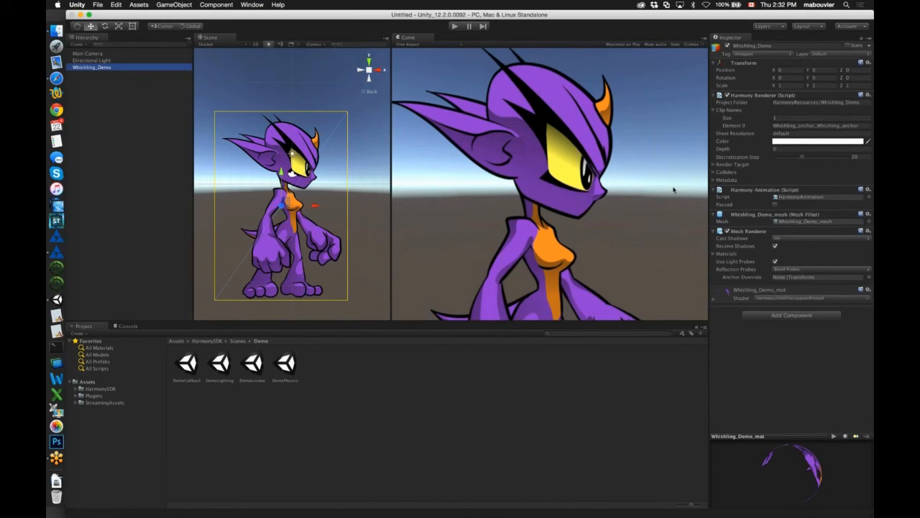
left_click_drag(795, 158, 777, 159)
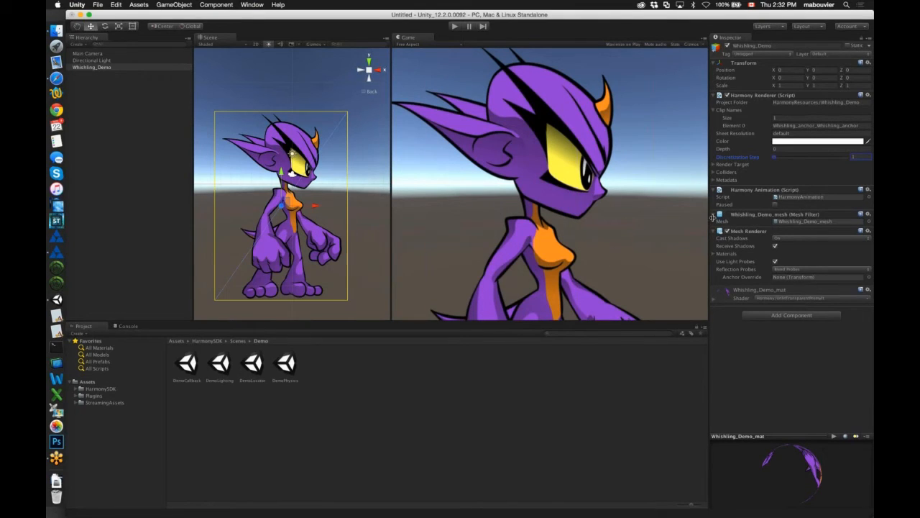
Start adding a component from the Harmony category to the Whishling_Demo object
left_click(779, 317)
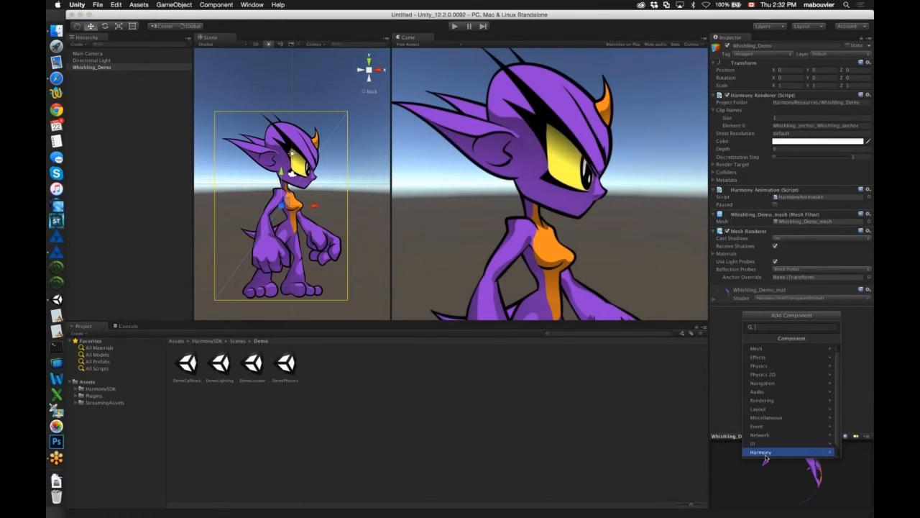
left_click(764, 452)
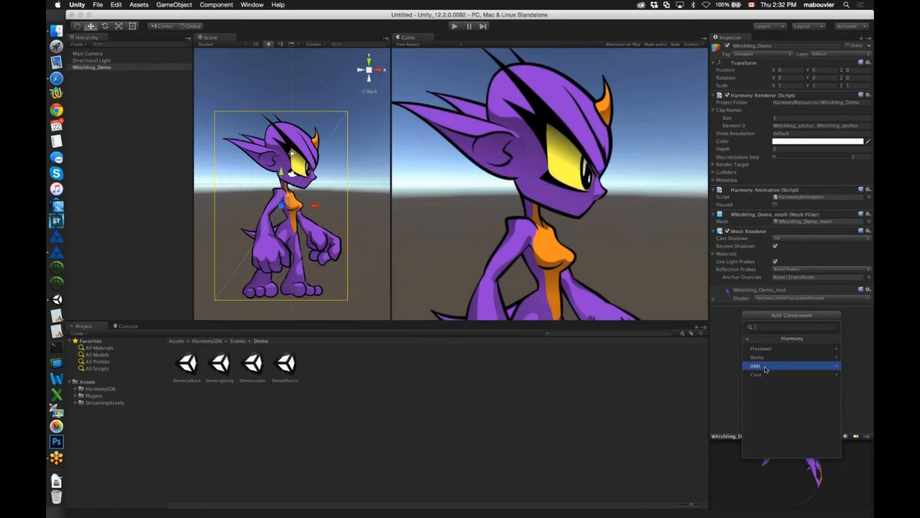
Add the Harmony Utils Loop One script to Whishling_Demo and preview the animation briefly in play mode
left_click(765, 368)
left_click(766, 380)
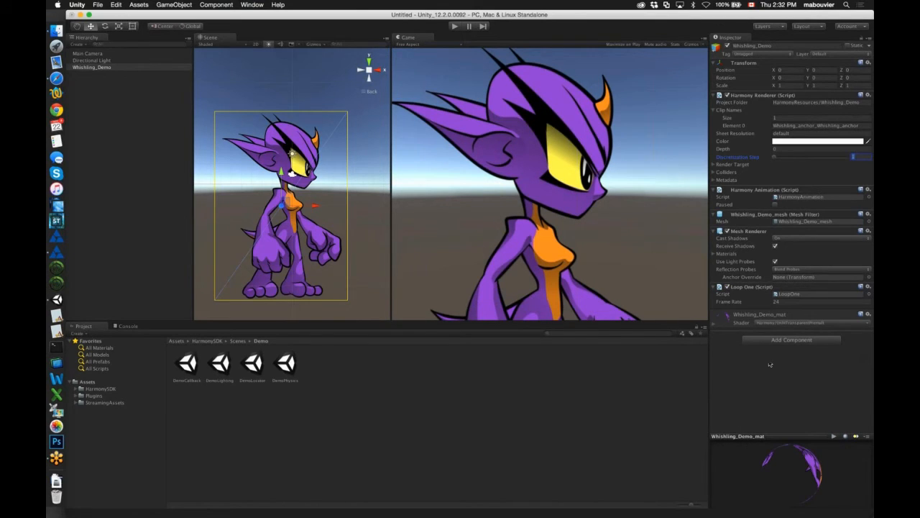
left_click(455, 29)
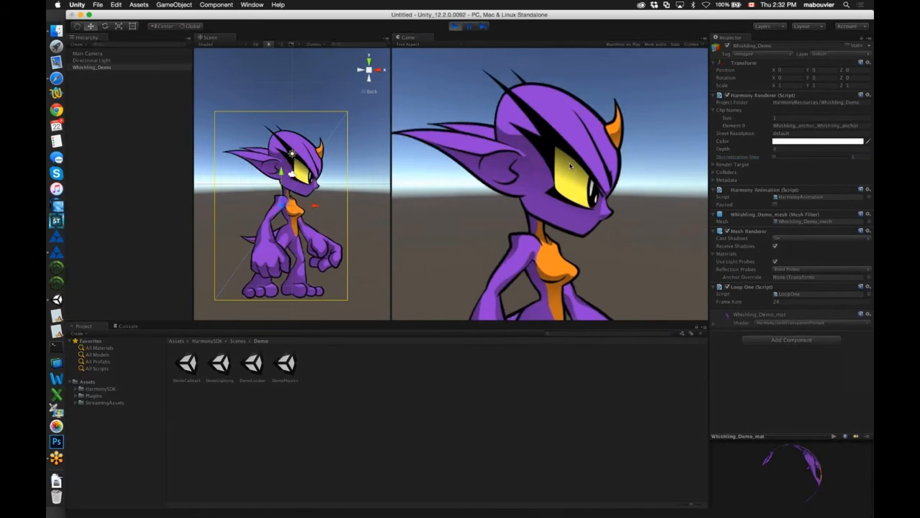
left_click(454, 27)
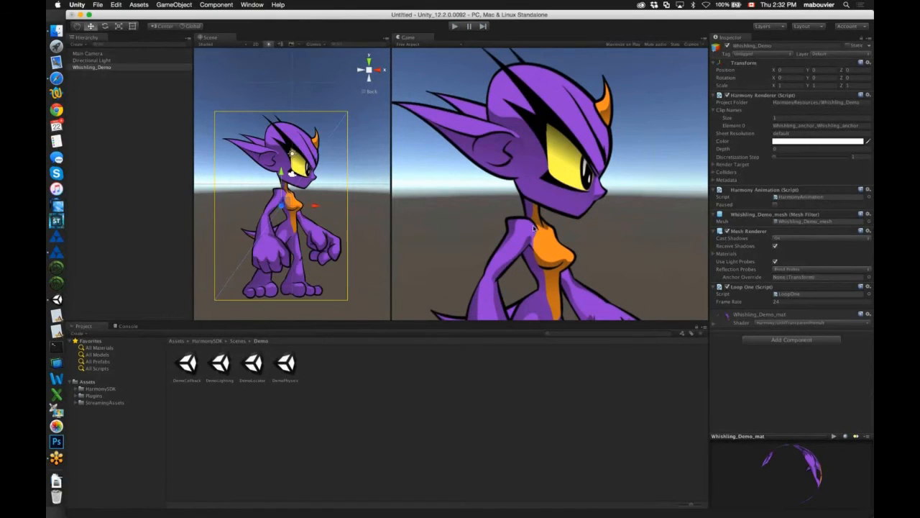
Frame the full character by moving the Main Camera to about Z -16.81 and Y -2.45
left_click(89, 53)
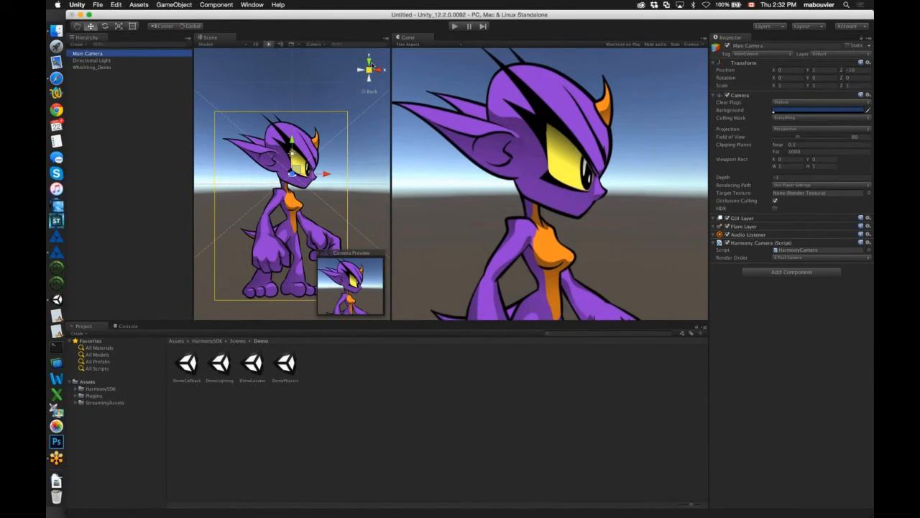
left_click(370, 62)
left_click_drag(286, 285, 286, 319)
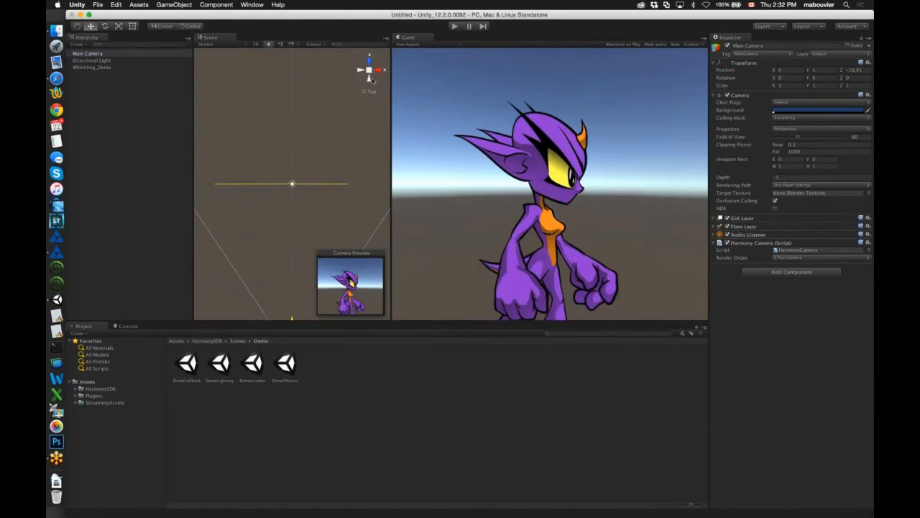
left_click(370, 78)
left_click_drag(292, 156, 291, 176)
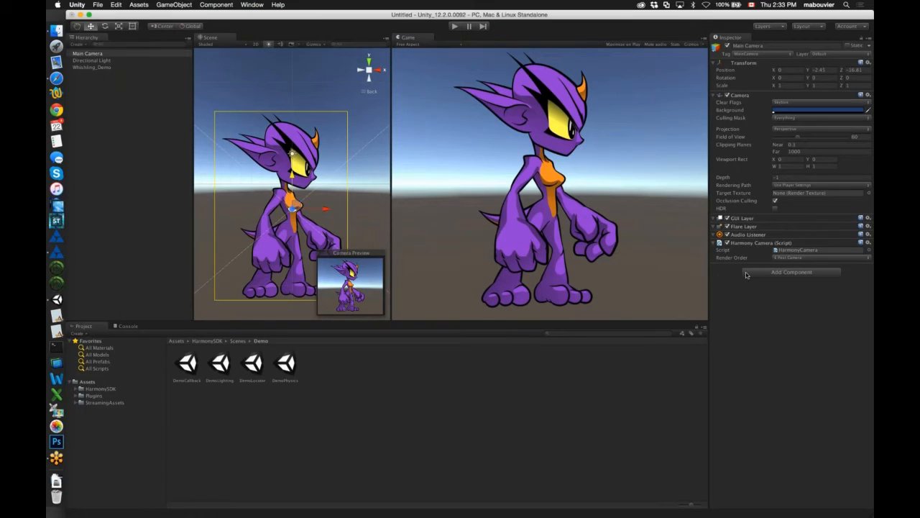
Create an empty game object at the scene's root and rename it PanZoom
left_click(113, 125)
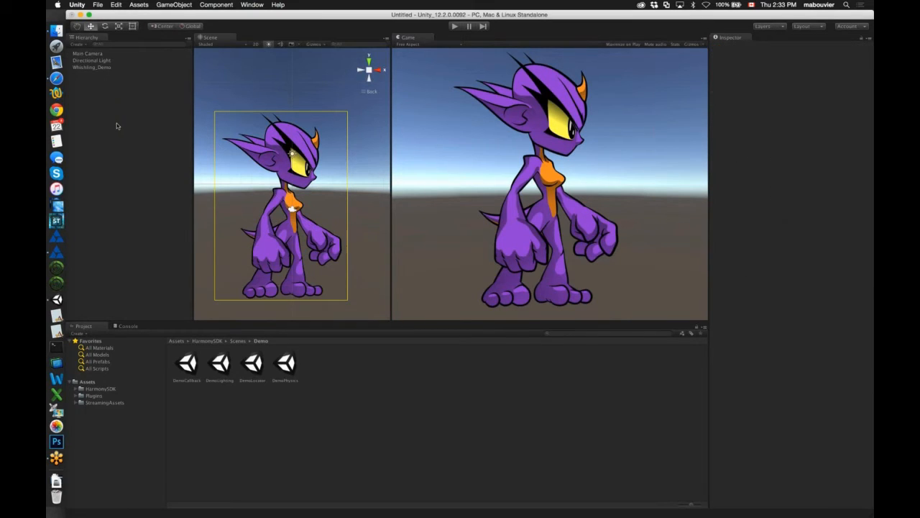
right_click(117, 123)
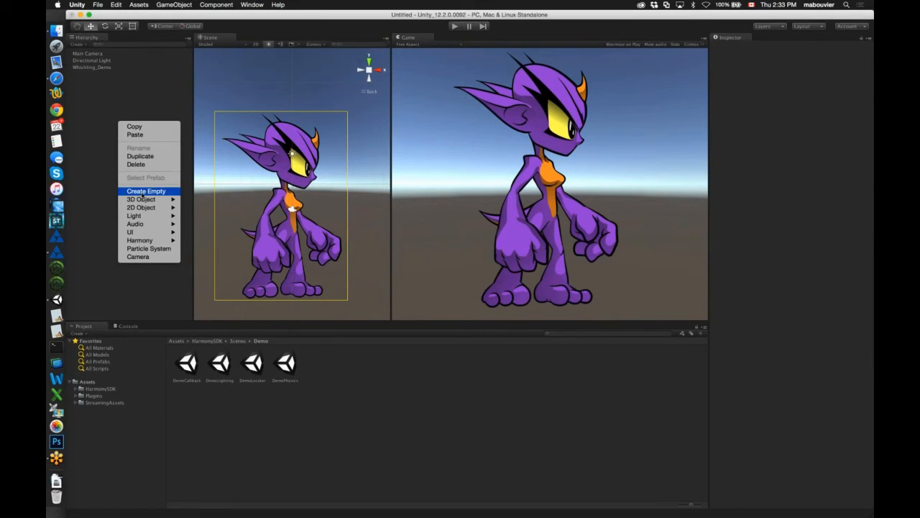
left_click(143, 193)
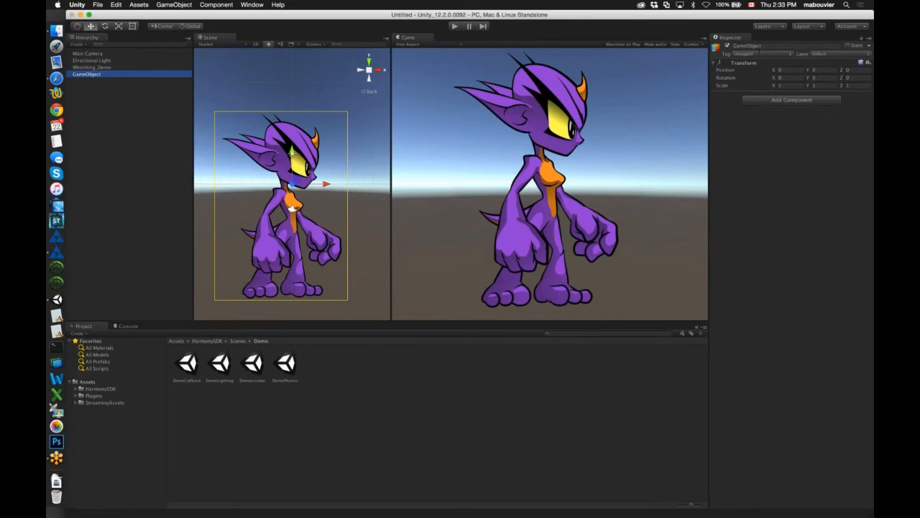
left_click(747, 46)
key("Return")
key("e")
left_click(736, 46)
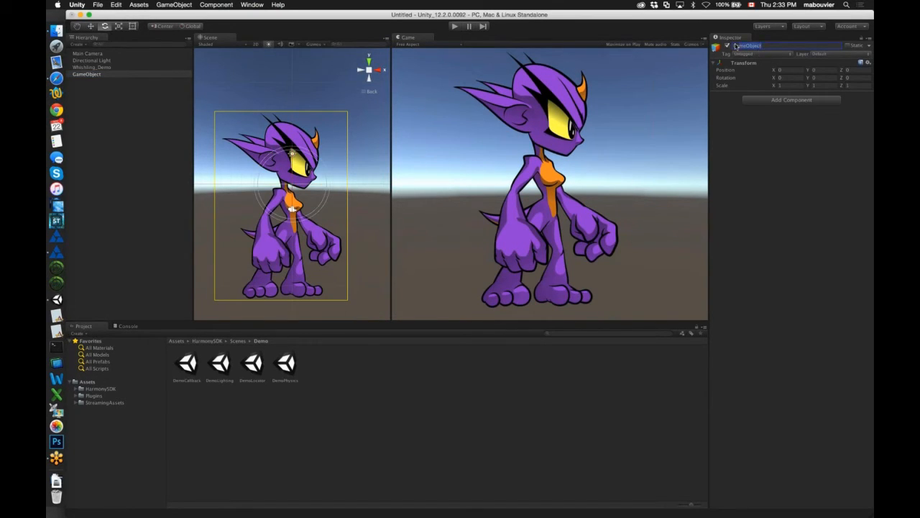
type("LasAoom")
key("Return")
Add the Harmony Utils Pan Camera script to PanZoom and assign Main Camera as its attached camera
left_click(784, 101)
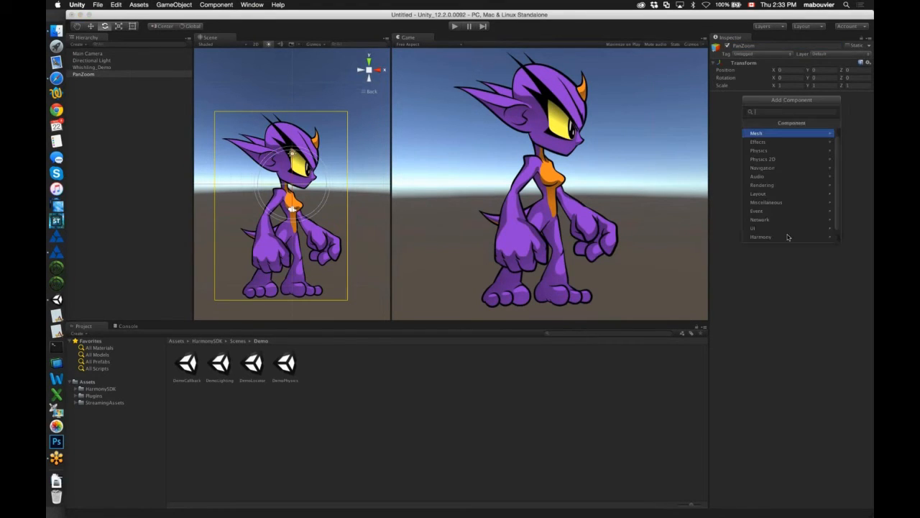
left_click(780, 226)
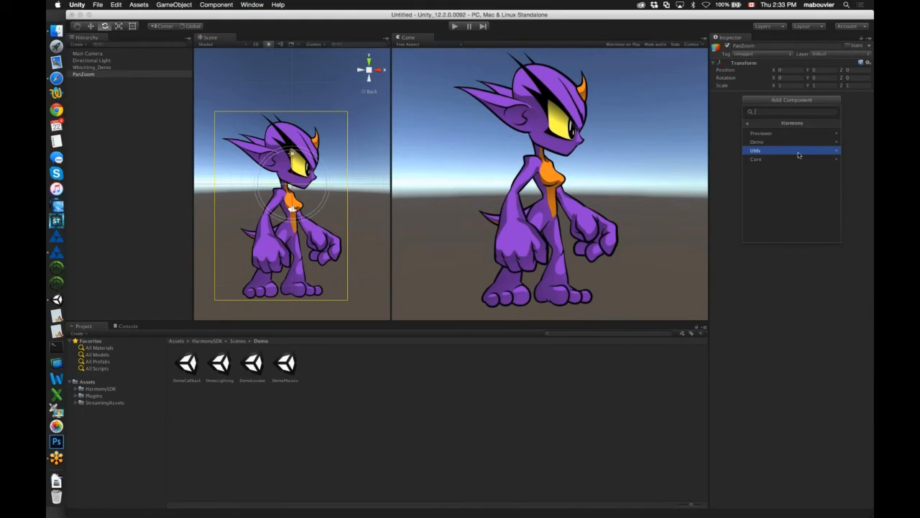
left_click(771, 151)
left_click(782, 164)
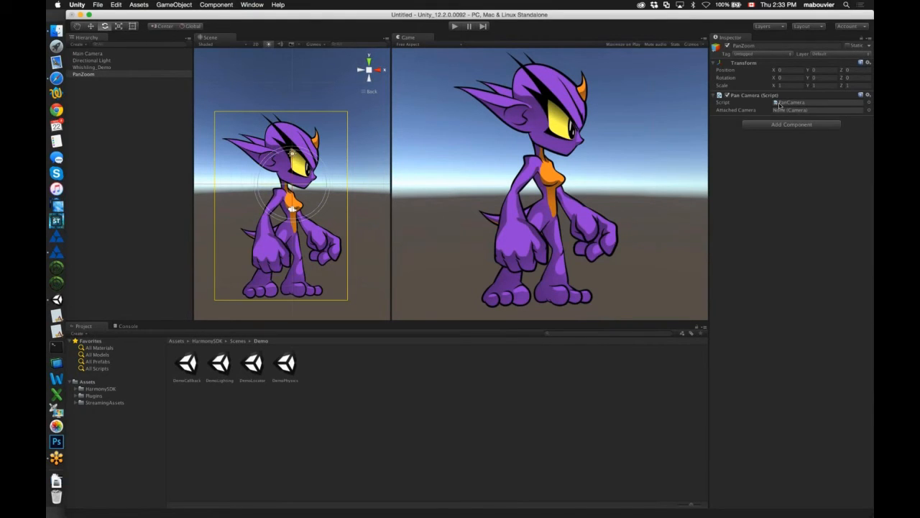
left_click(785, 113)
left_click_drag(93, 54, 785, 112)
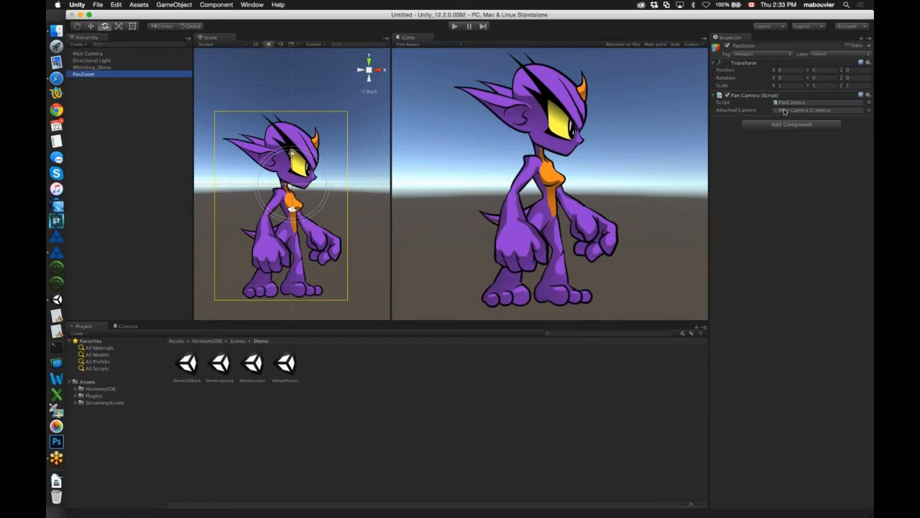
Run the scene, test panning and zooming around the character in the game view, and stop playback
left_click(454, 26)
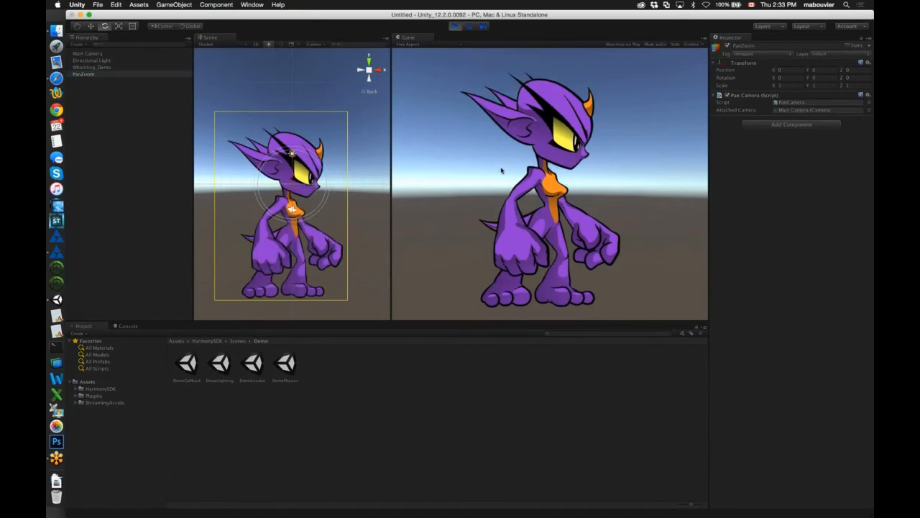
left_click_drag(548, 143, 533, 187)
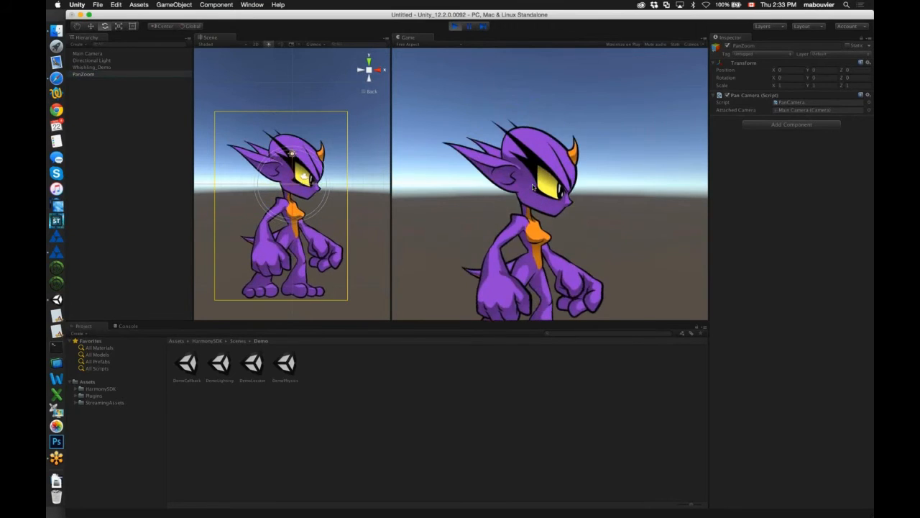
scroll(533, 187, "up", 3)
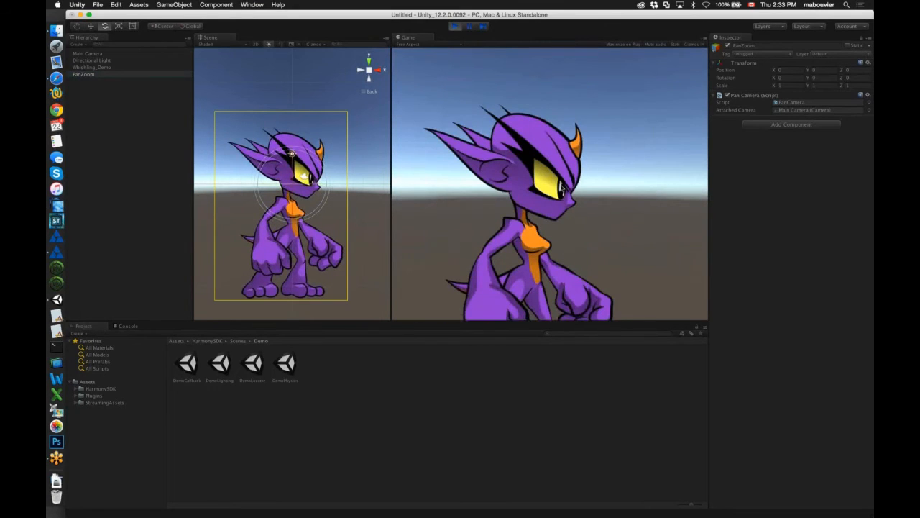
left_click_drag(544, 258, 586, 164)
scroll(587, 165, "up", 3)
scroll(587, 165, "down", 5)
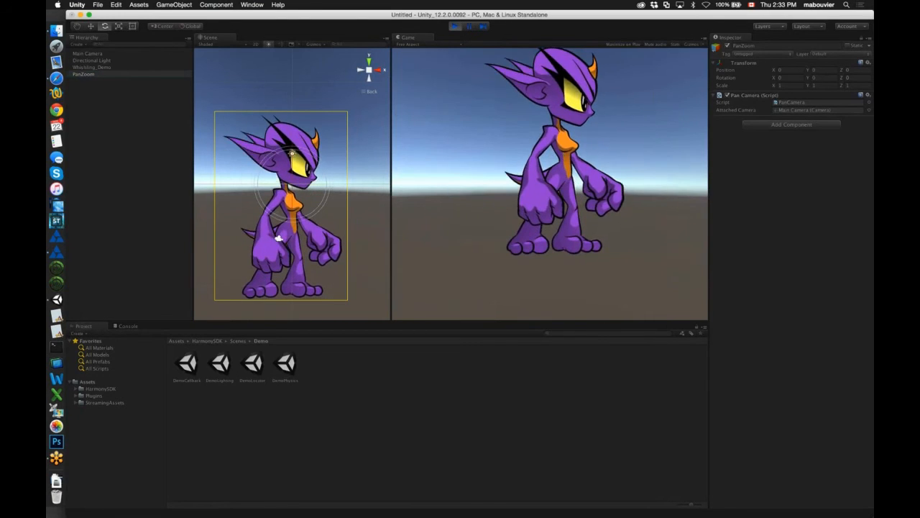
left_click_drag(587, 165, 559, 195)
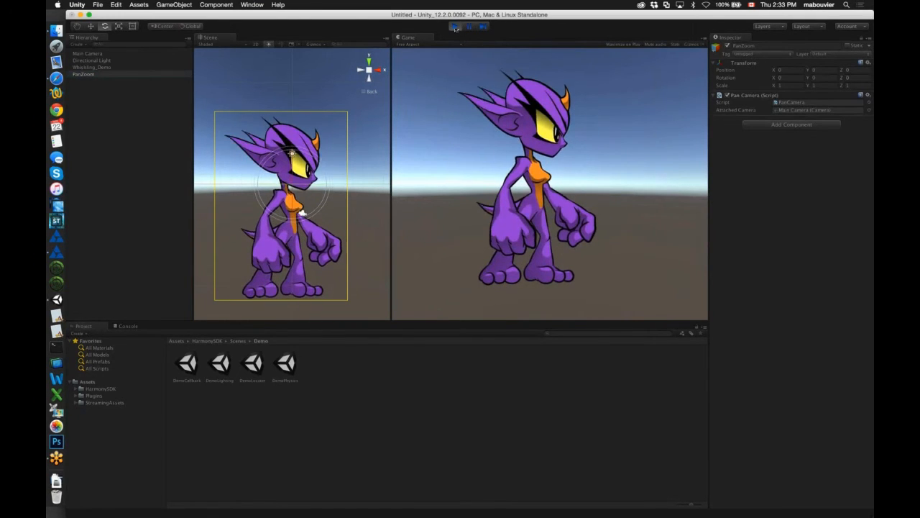
key("super+p")
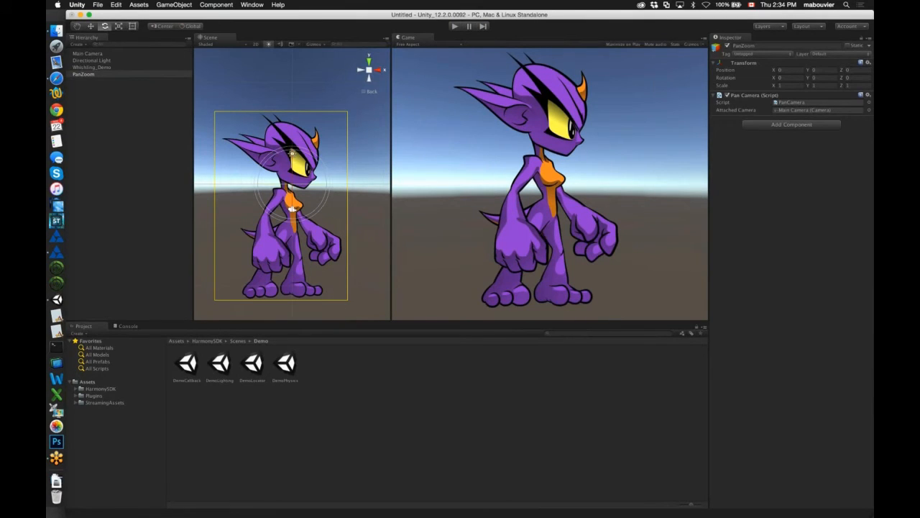
Switch to Toon Boom Harmony and change the Kobold palette's Skin 1 colour to bright green (R 163, G 255, B 0)
key("super+Tab")
left_click(450, 263)
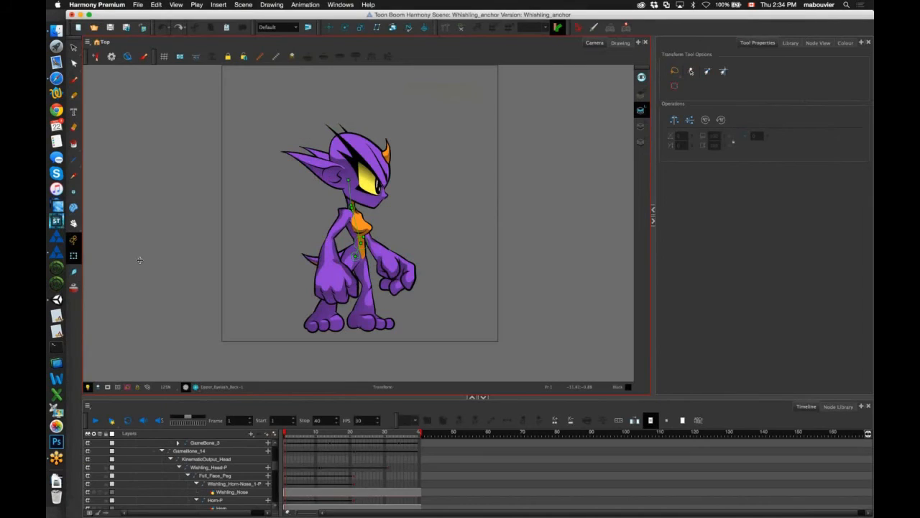
left_click(818, 43)
left_click(840, 46)
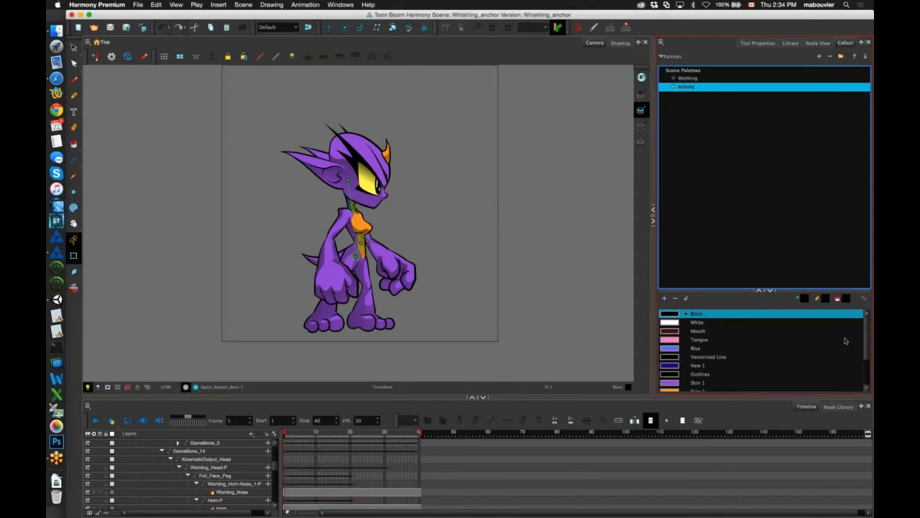
left_click(674, 383)
double_click(674, 384)
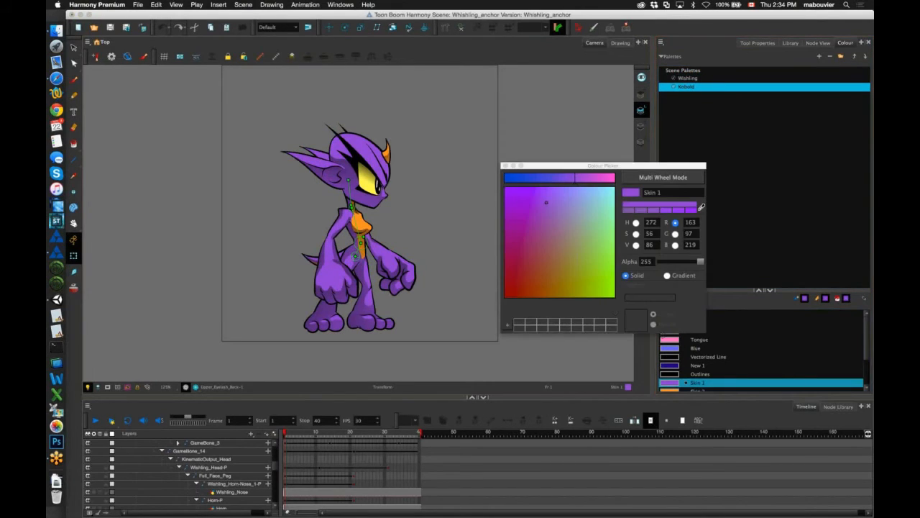
left_click_drag(591, 267, 616, 314)
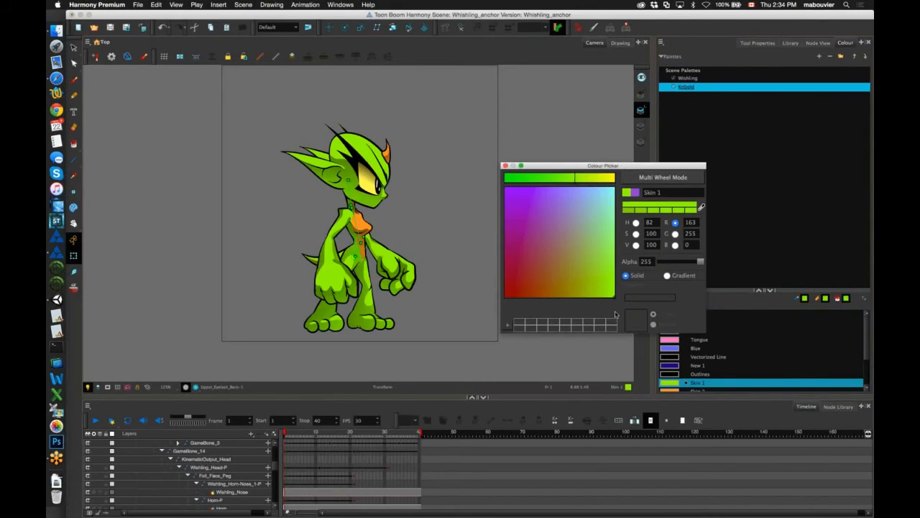
left_click(505, 166)
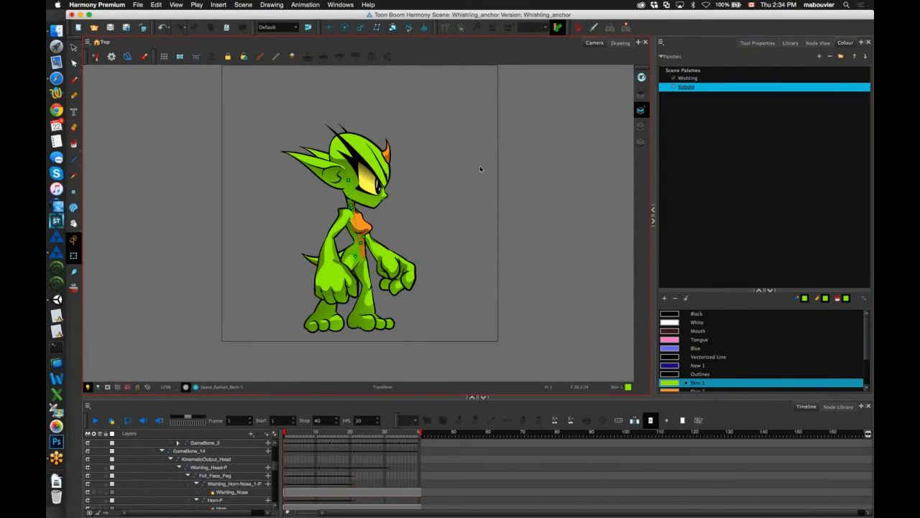
Brush green claw strokes below the fingers of the character's front hand drawing and scrub the first frames to check the result
key("shift+t")
left_click(408, 284)
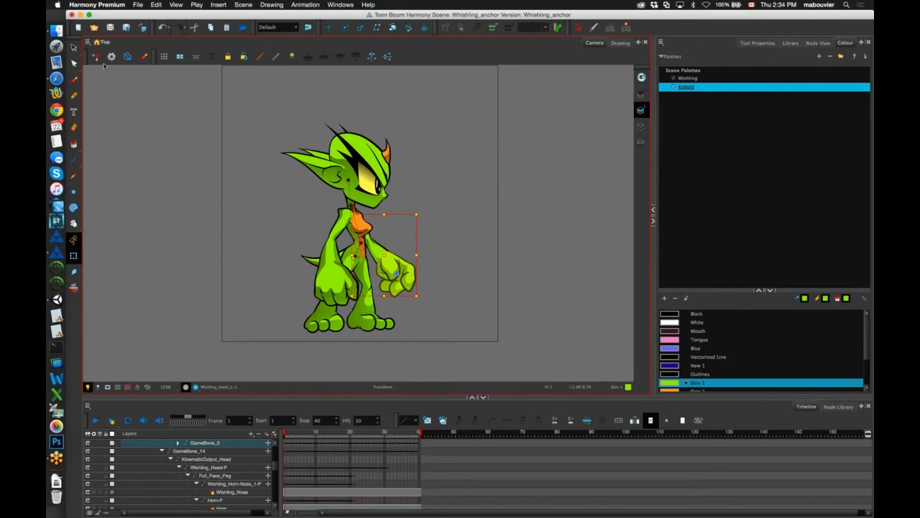
left_click(74, 80)
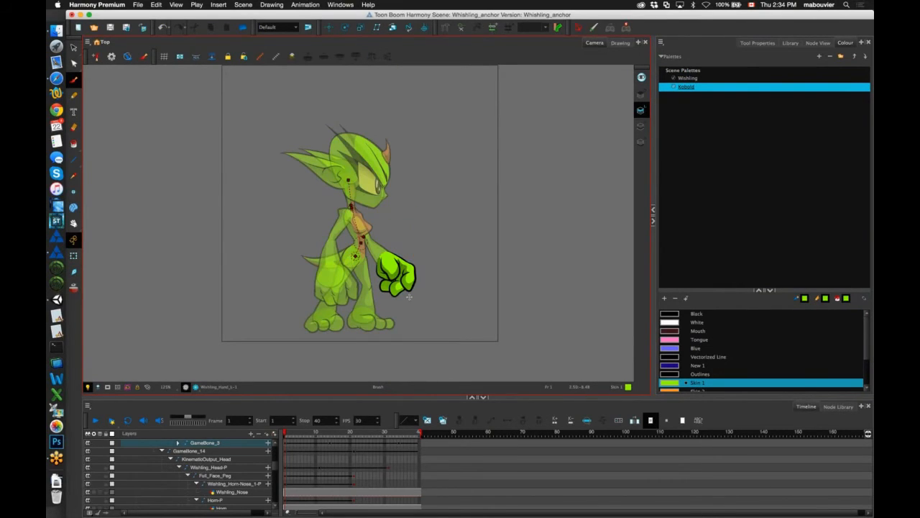
mouse_move(409, 295)
left_mouse_down()
mouse_move(407, 312)
mouse_move(378, 308)
left_mouse_up()
left_click(73, 256)
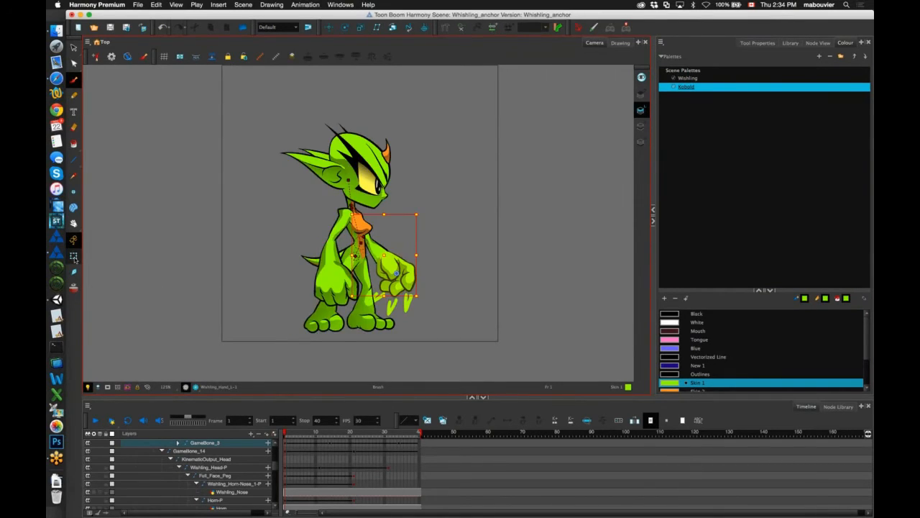
left_click(558, 28)
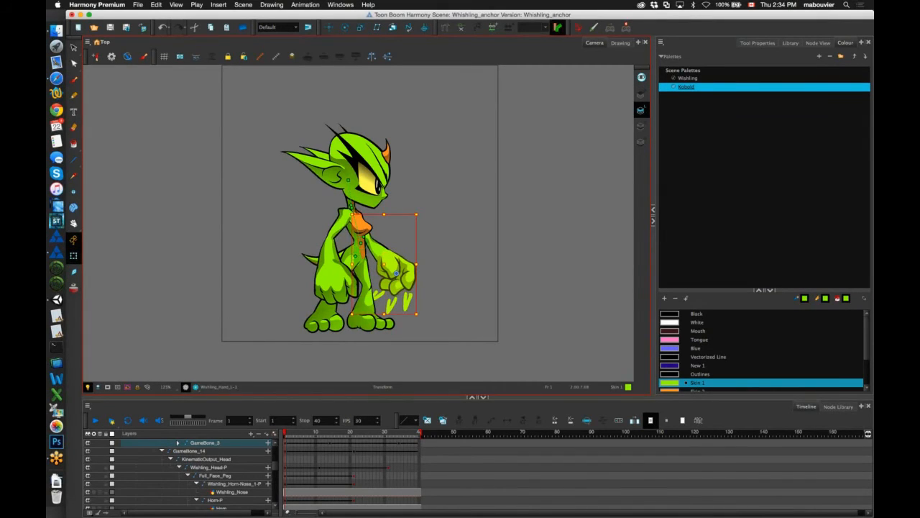
left_click_drag(305, 435, 271, 418)
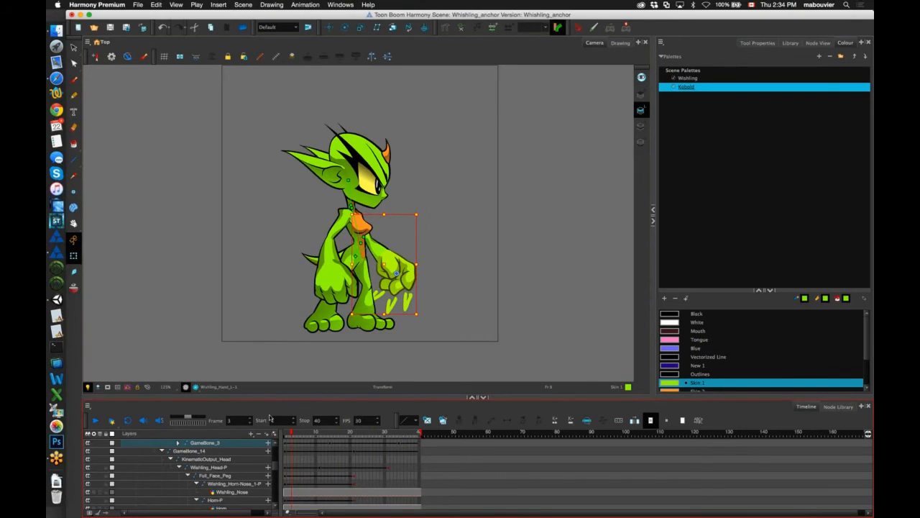
left_click(492, 80)
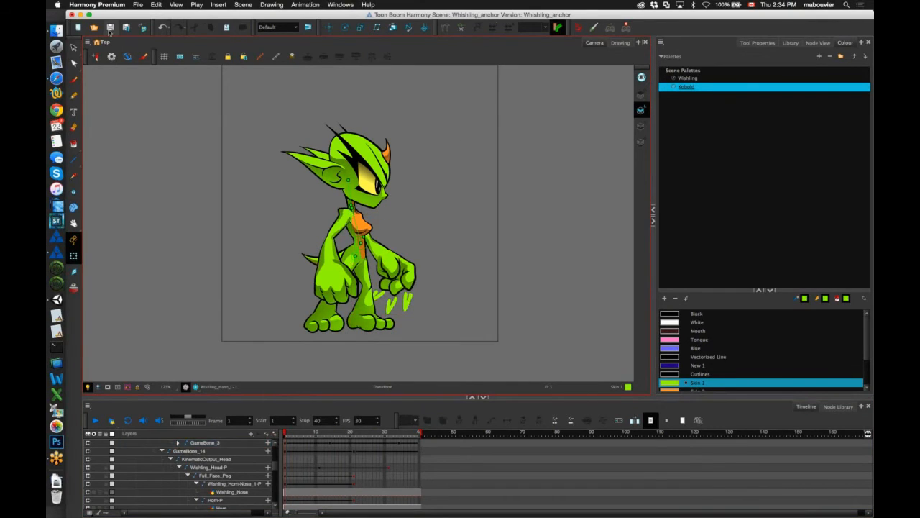
Save the scene and export it to sprite sheets as Whishling_Demo with Clear Texture Folder enabled
left_click(110, 29)
left_click(610, 27)
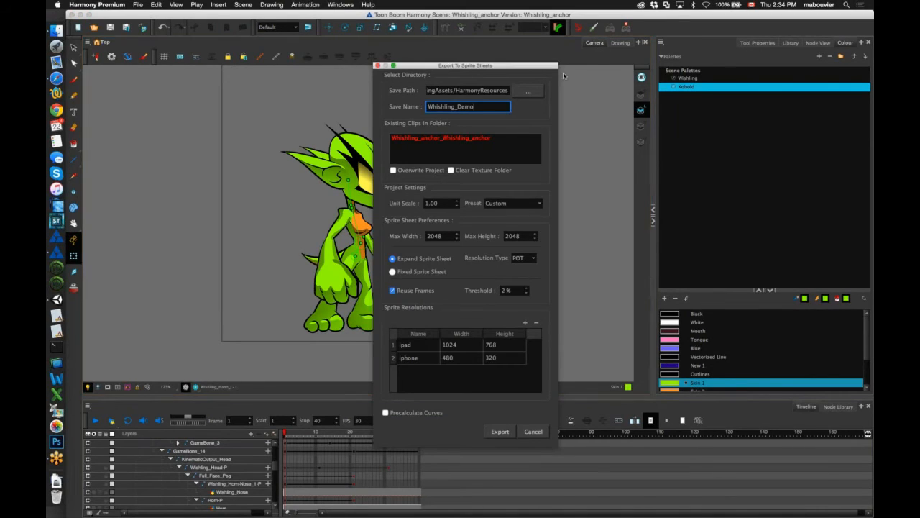
left_click(451, 171)
left_click(500, 431)
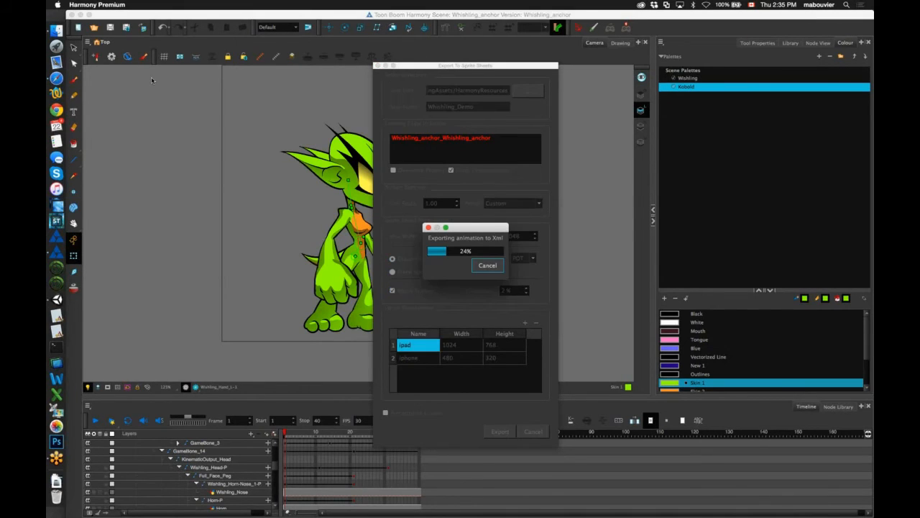
Switch to Finder and preview the exported sheet_Top-ipad.png and sheet_Top-iphone.png sprite sheets in the spriteSheets folder
left_click(58, 30)
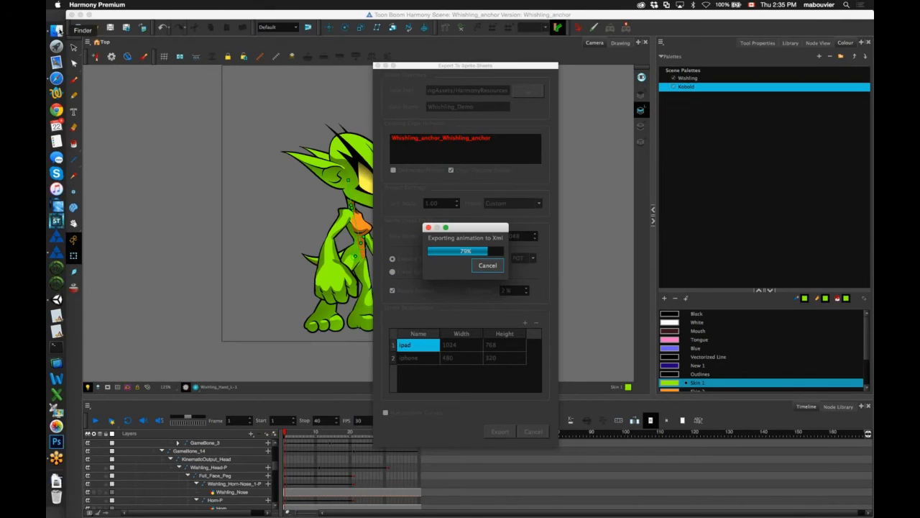
left_click_drag(637, 154, 688, 189)
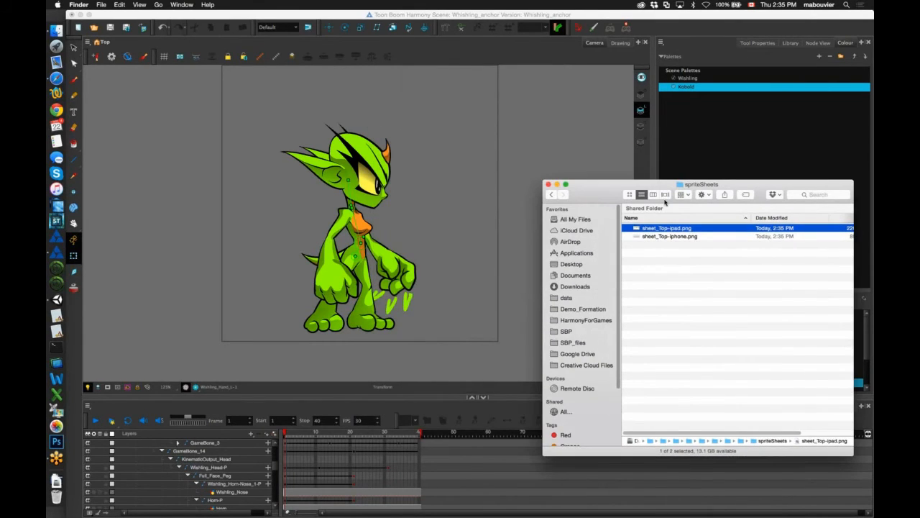
key("space")
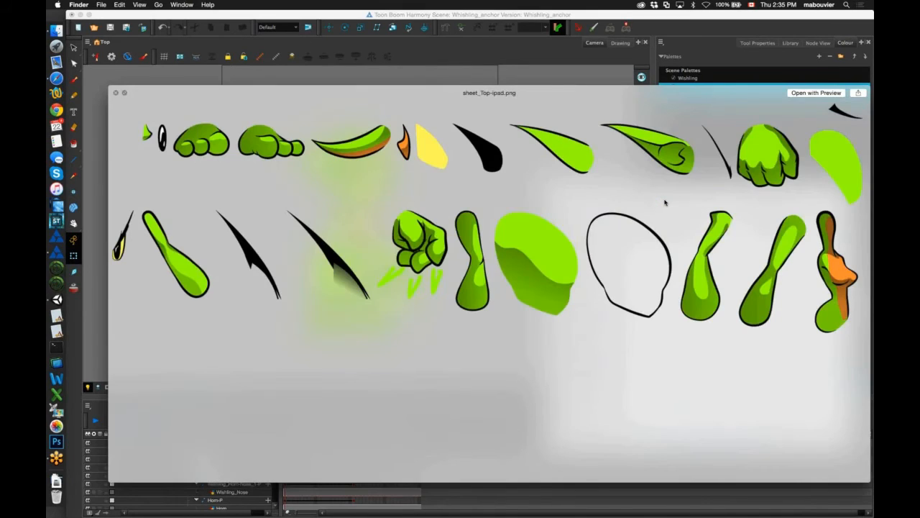
key("Down")
key("Up")
key("space")
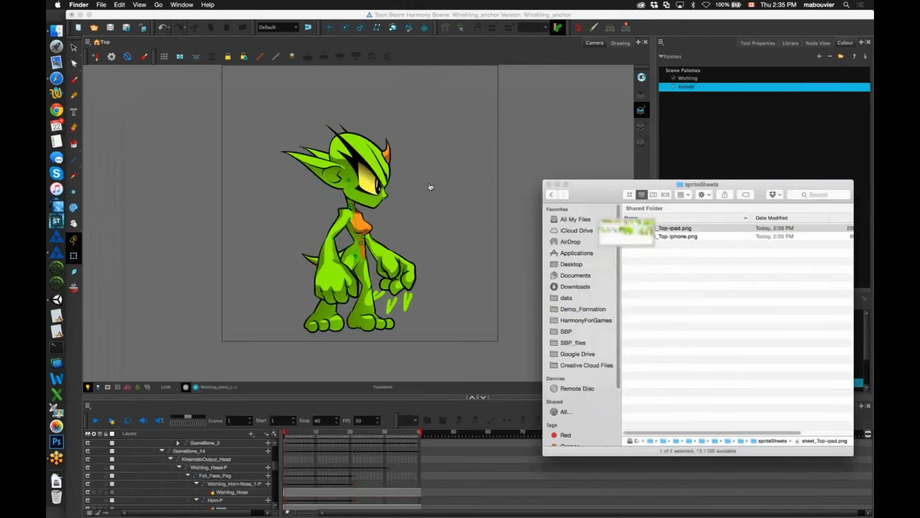
Switch to Unity, select Whishling_Demo, and run the scene to check the re-exported character, stopping playback at the end
key("super+Tab")
left_click(455, 266)
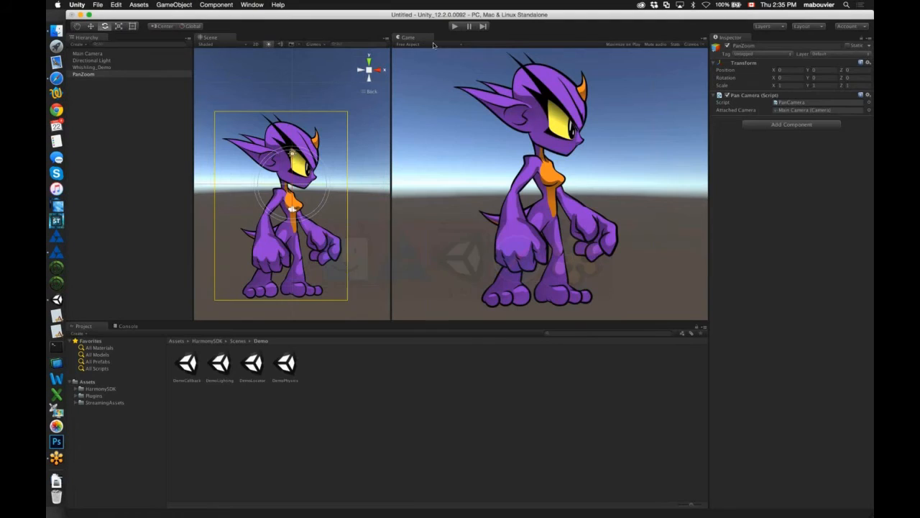
left_click(454, 27)
left_click(454, 27)
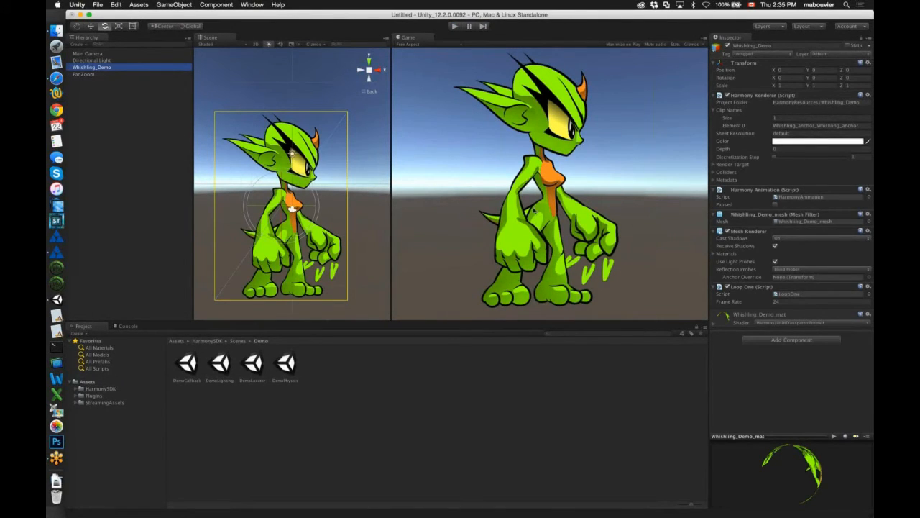
left_click(454, 27)
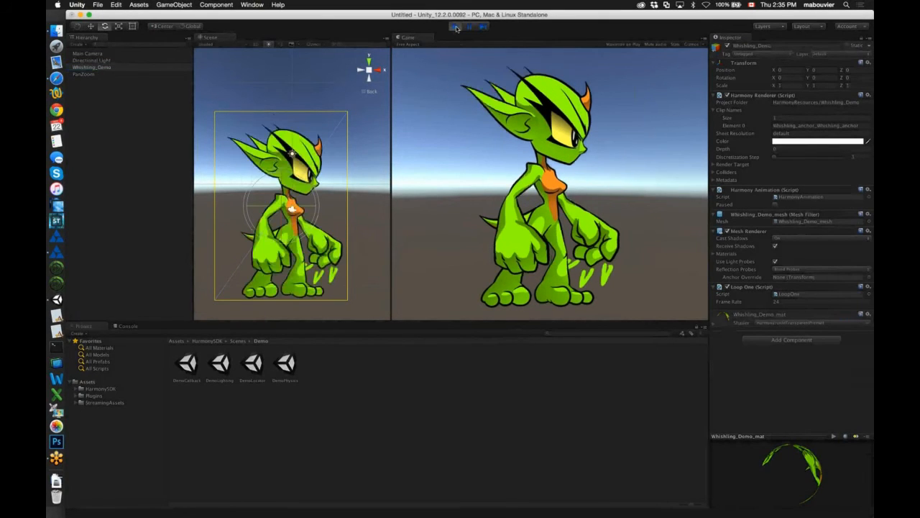
left_click(455, 27)
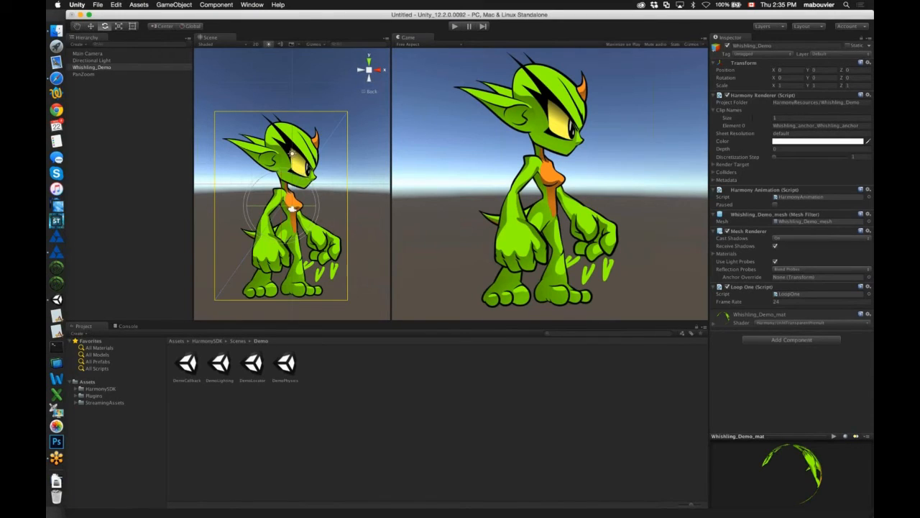
Set the Harmony Renderer's render target to Screen, then run and stop the scene to test it
left_click(775, 119)
mouse_move(773, 158)
left_mouse_down()
mouse_move(836, 161)
mouse_move(760, 158)
left_mouse_up()
left_click(716, 165)
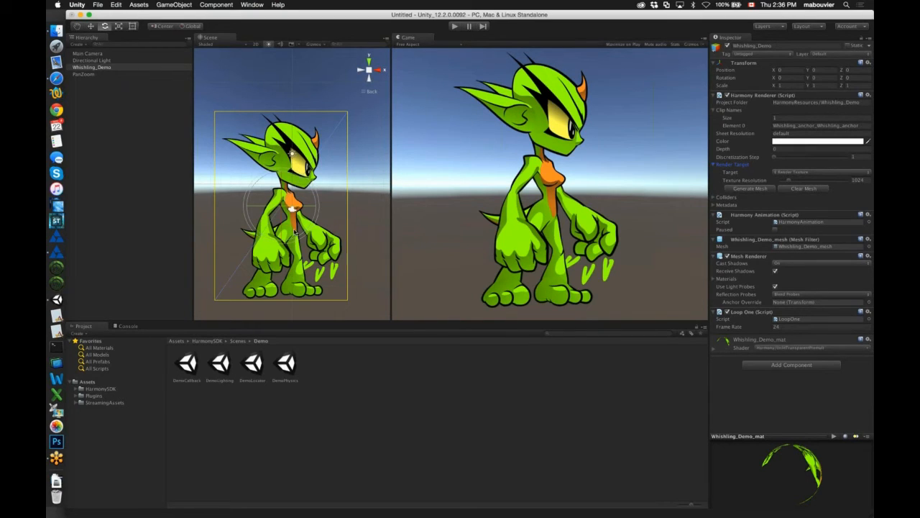
left_click(787, 173)
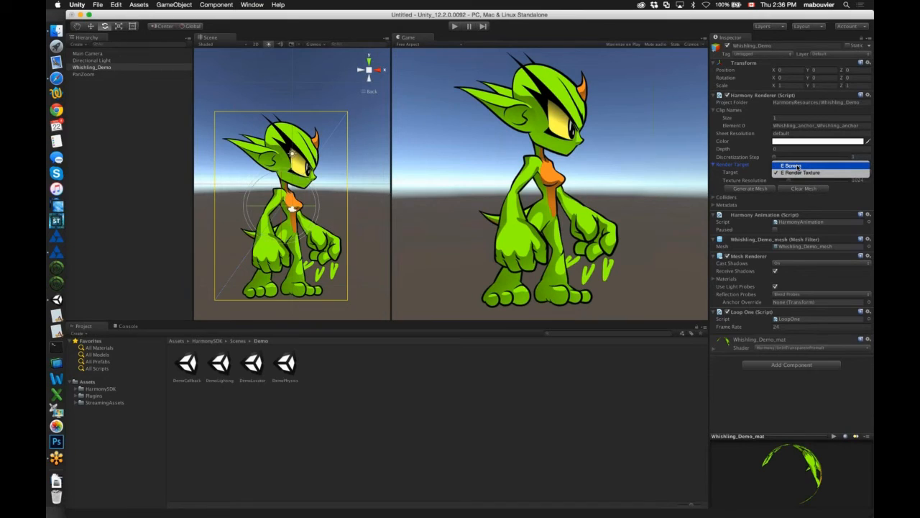
left_click(798, 166)
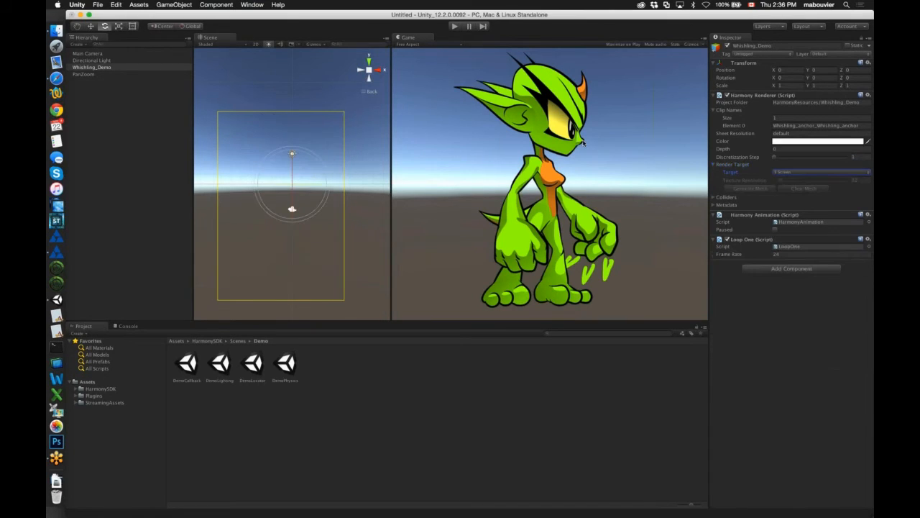
left_click(455, 27)
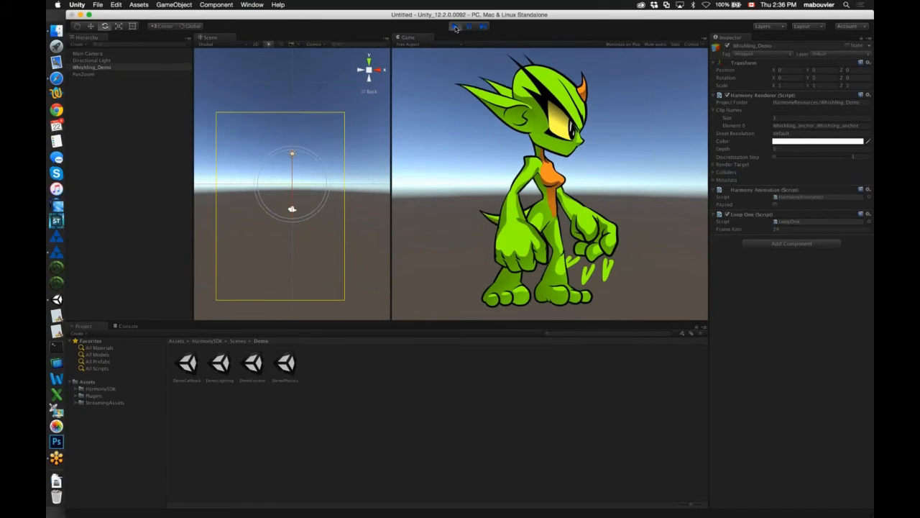
key("super+p")
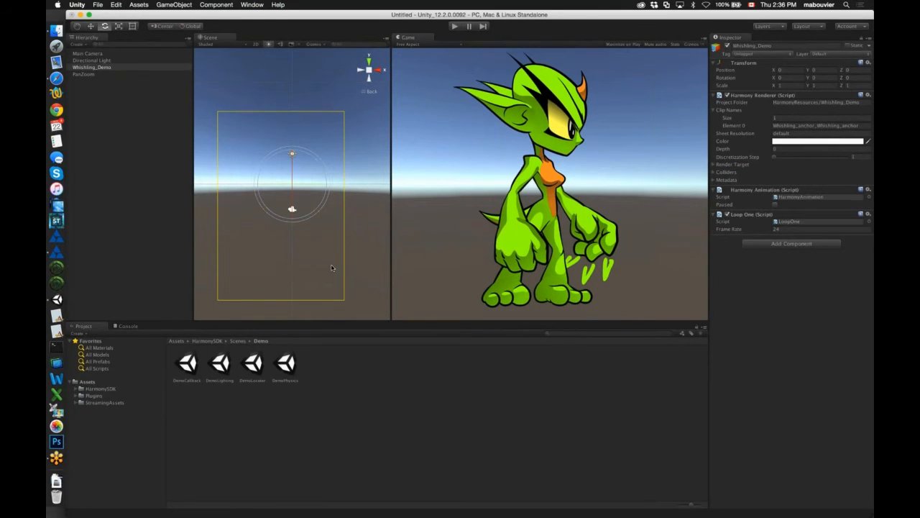
Set the Harmony Renderer's render target back to Render Texture
left_click(714, 165)
left_click(798, 173)
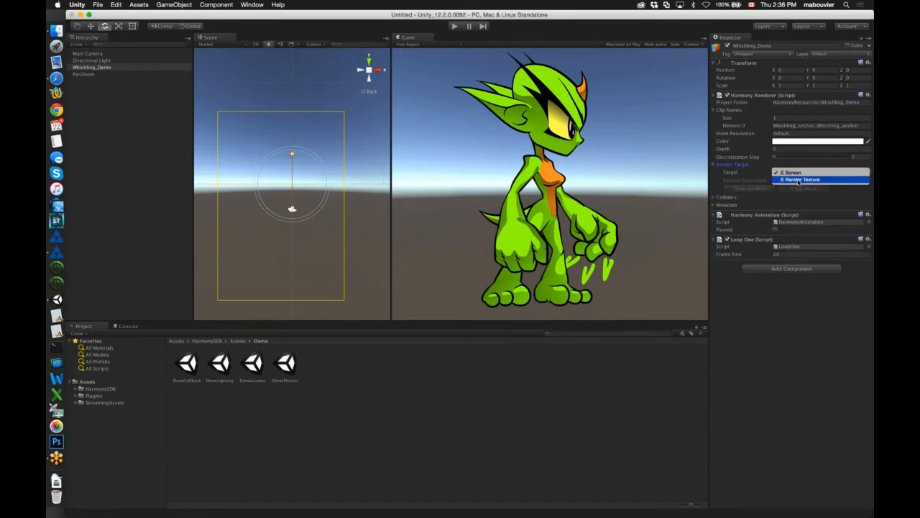
left_click(798, 180)
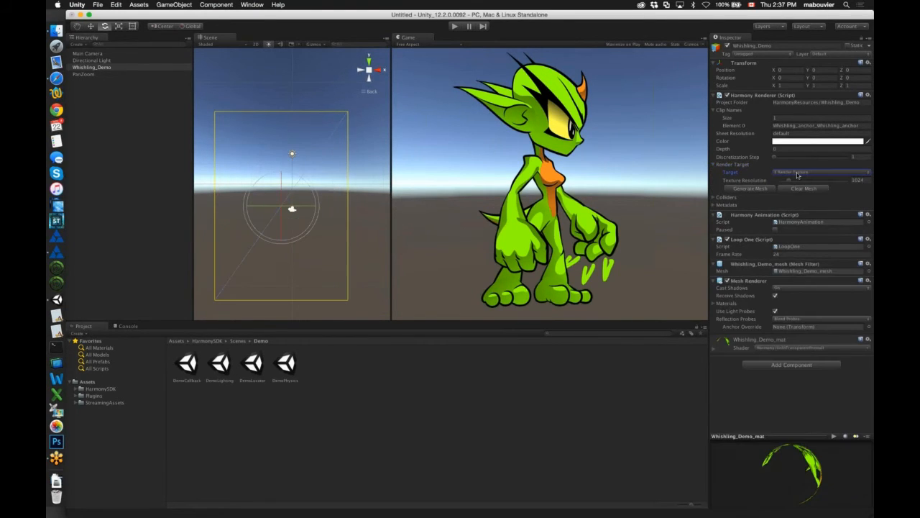
left_click(797, 175)
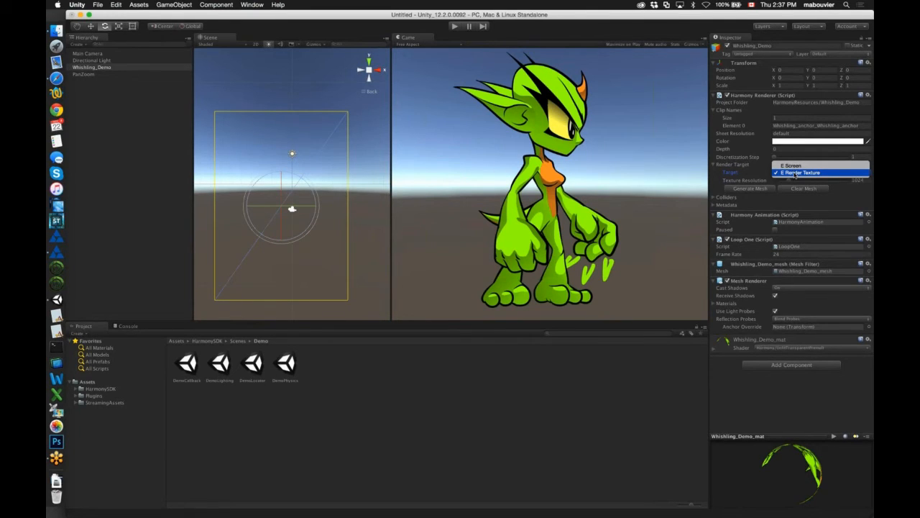
left_click(795, 173)
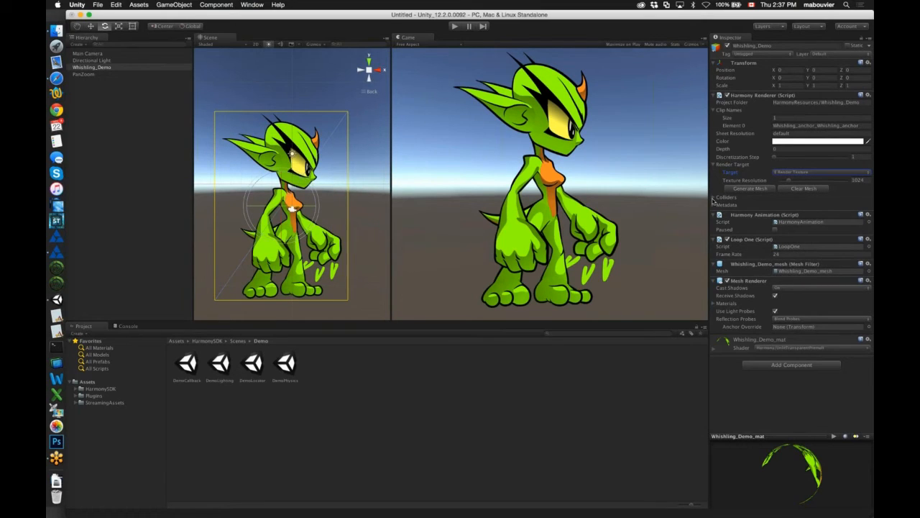
Set Whishling_Demo's Sync Collider to Always with a Box collider shape, and test the colliders in play mode
left_click(713, 198)
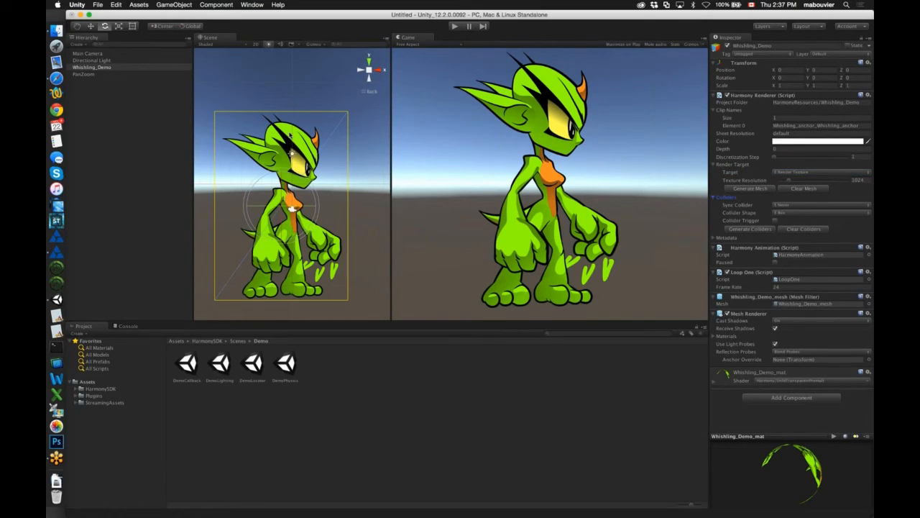
left_click(804, 205)
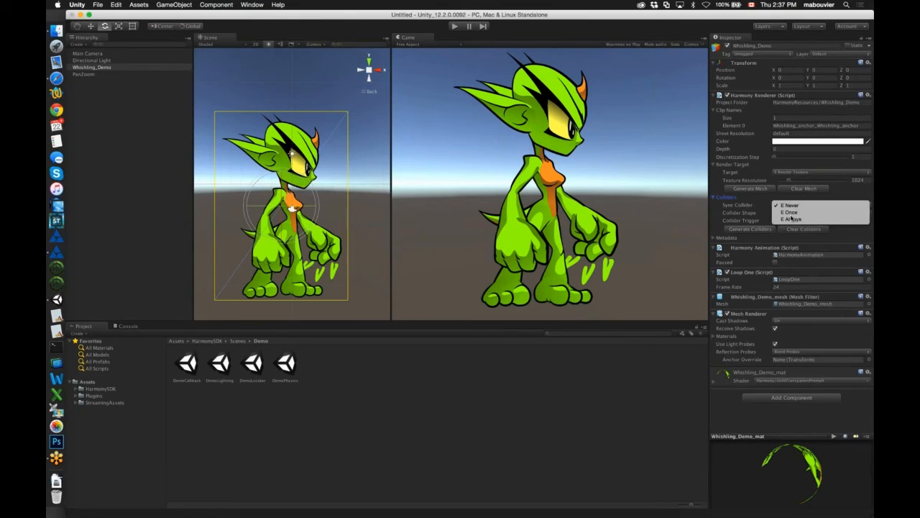
left_click(791, 218)
left_click(791, 212)
left_click(792, 215)
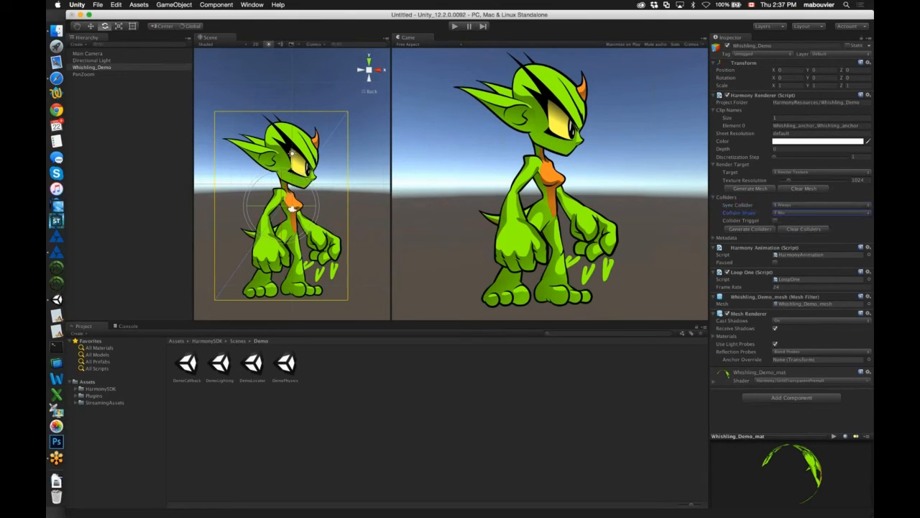
left_click(454, 26)
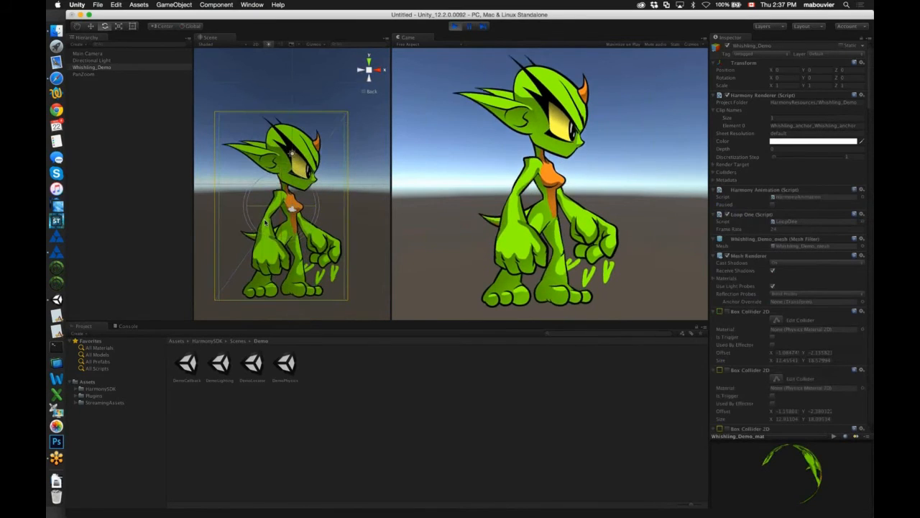
left_click(455, 27)
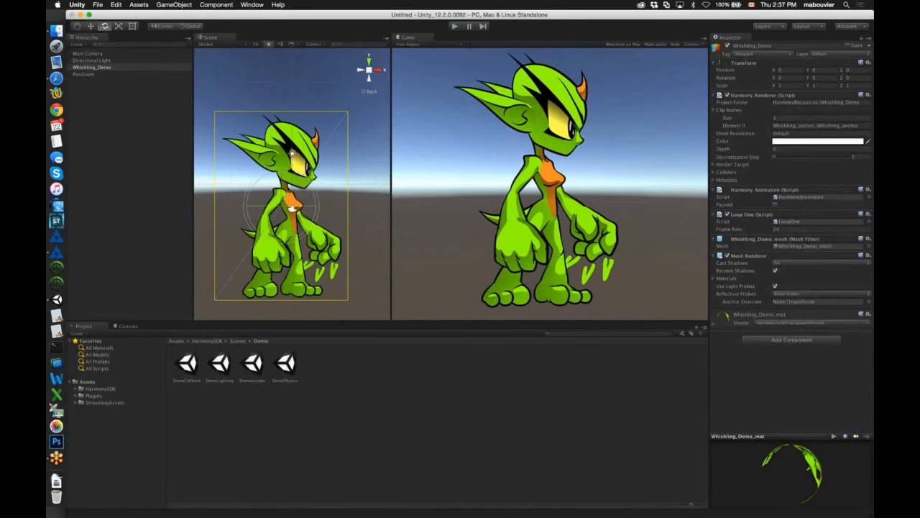
Set Whishling_Demo's collider shape to Convex Hull and test the colliders in play mode
left_click(713, 173)
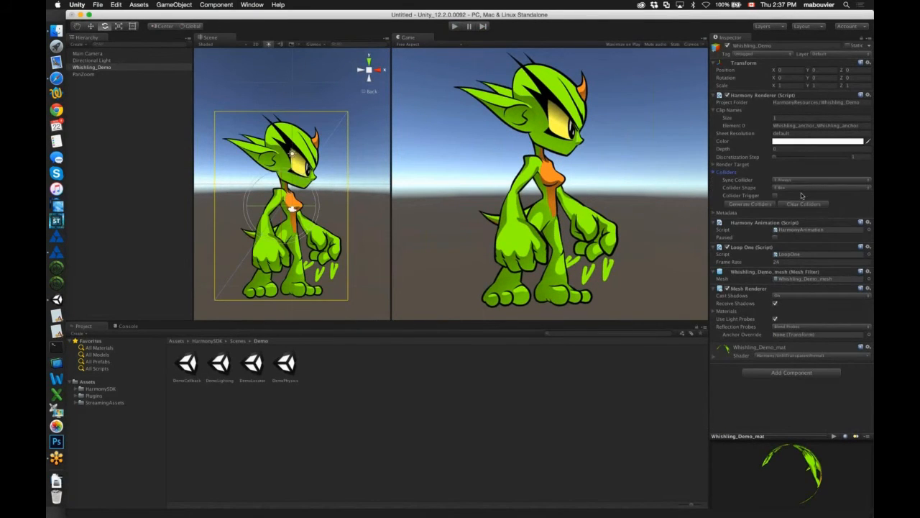
left_click(800, 188)
left_click(800, 196)
left_click(453, 26)
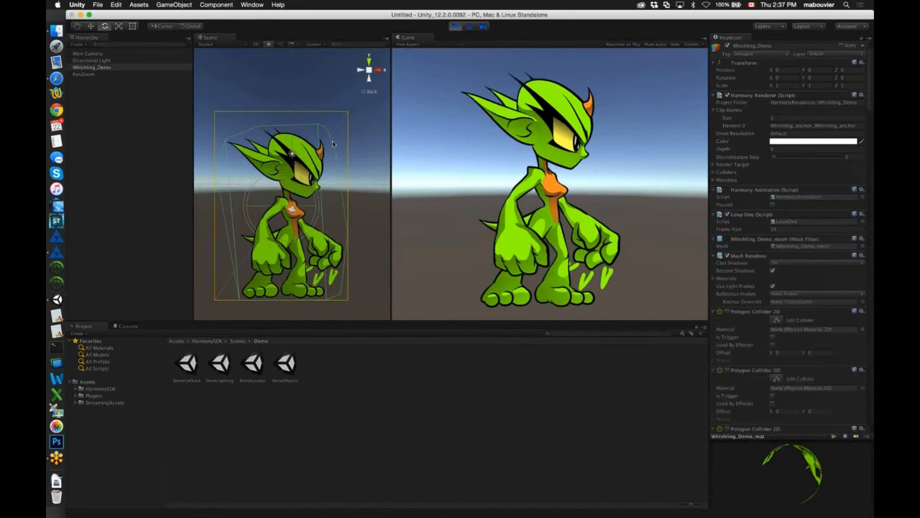
left_click(454, 26)
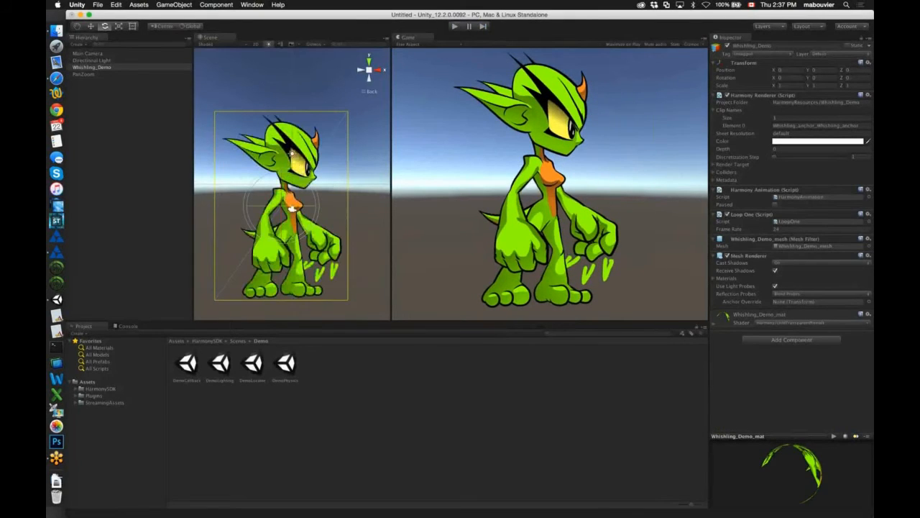
Set Whishling_Demo's collider shape to Polygons and test the colliders in play mode
left_click(713, 172)
left_click(800, 188)
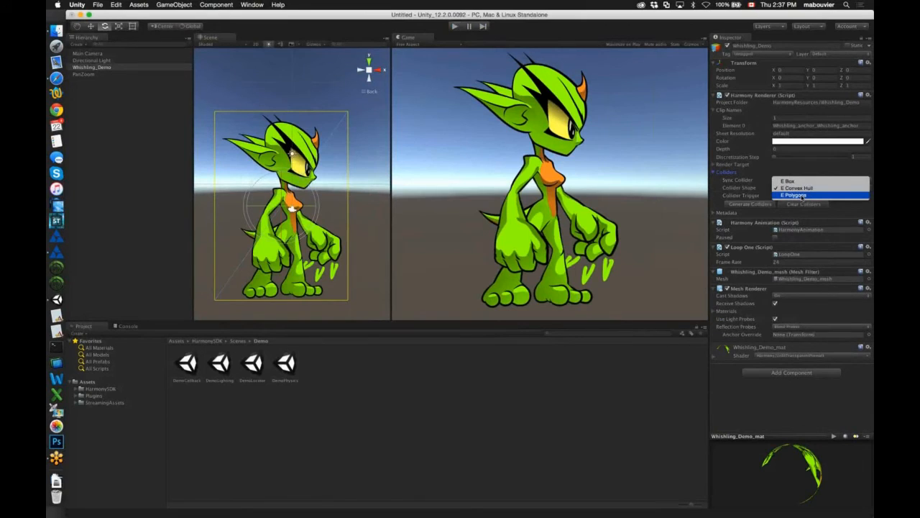
left_click(794, 195)
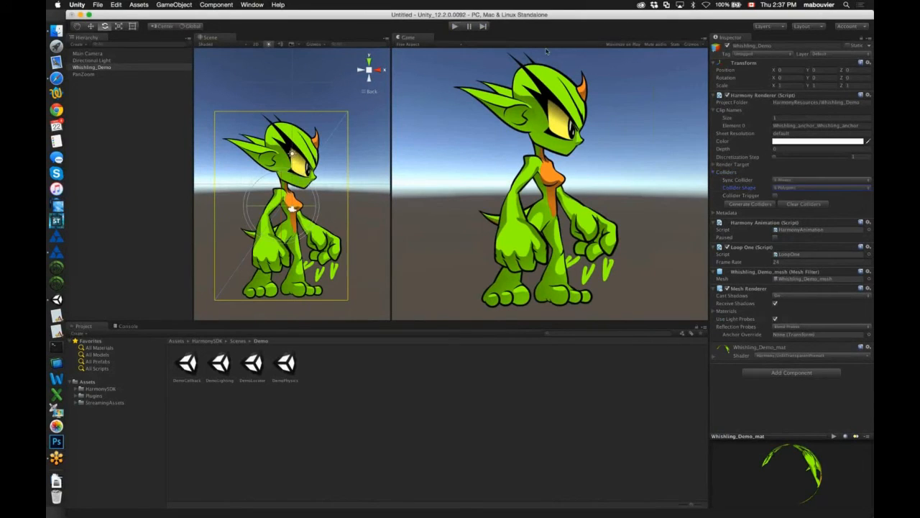
left_click(455, 27)
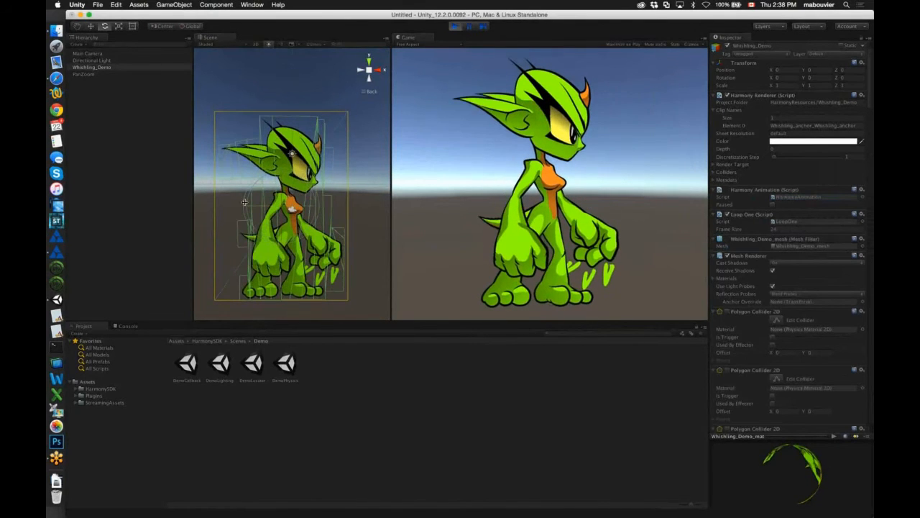
key("super+p")
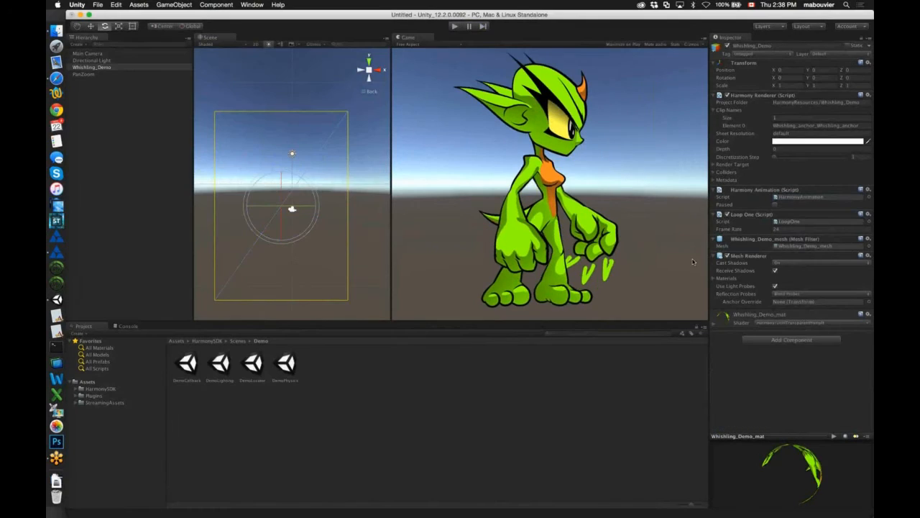
Test the Loop One script at a frame rate of 4 in play mode, and set the frame rate to 30
left_click(767, 229)
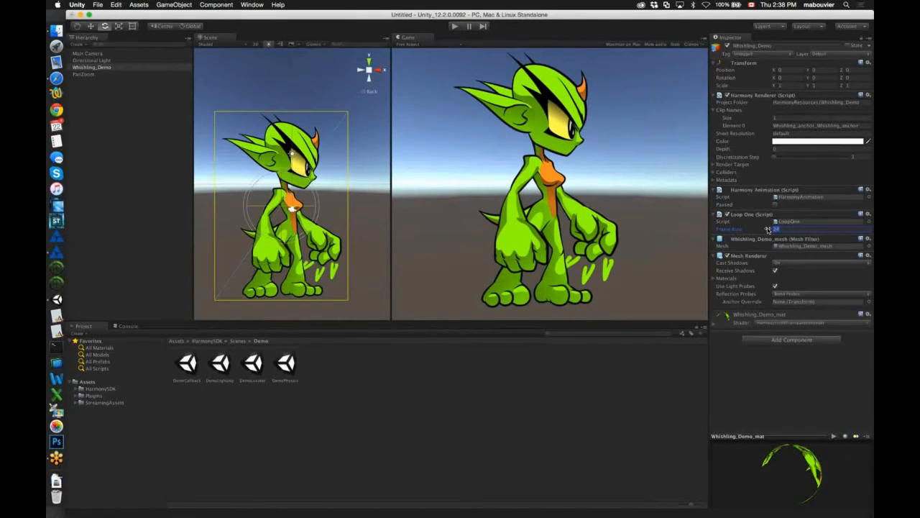
type("4")
left_click(454, 27)
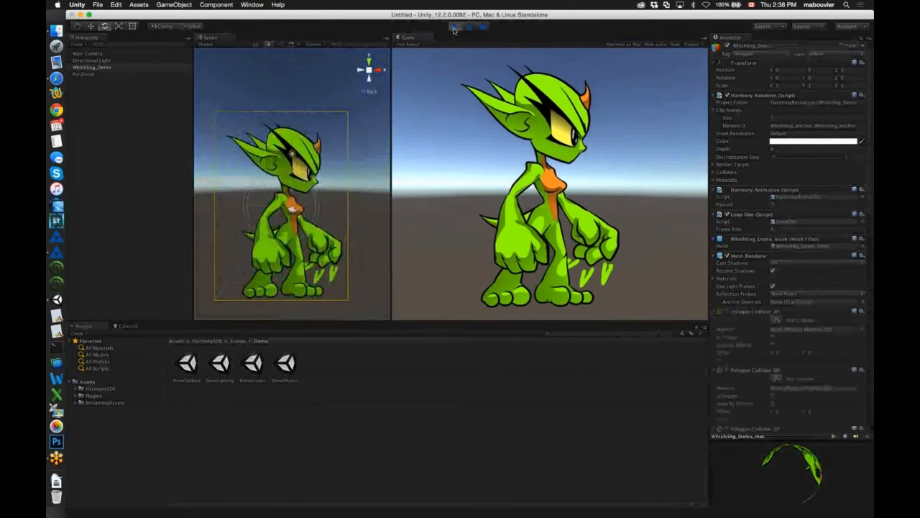
left_click(454, 26)
left_click(754, 229)
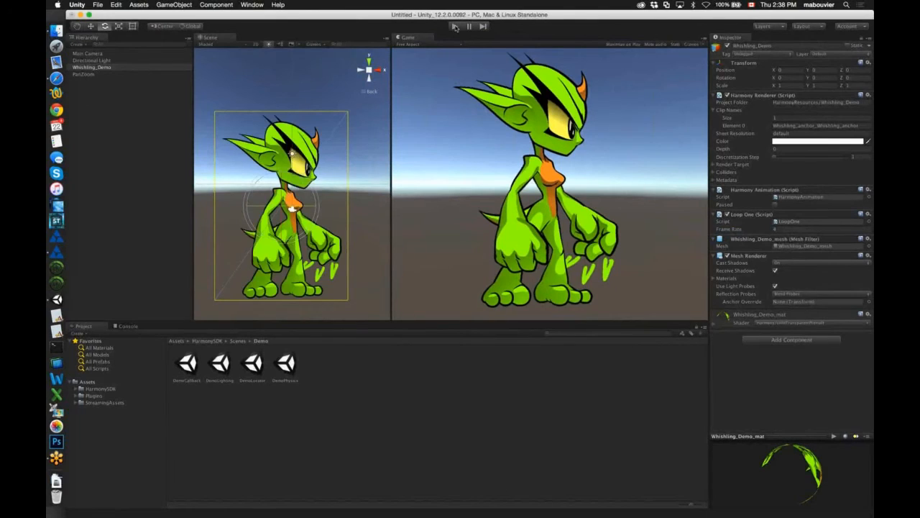
left_click_drag(754, 229, 760, 231)
Start saving the scene and browse to the Unity_12.2.0092 project folder inside HarmonyForGames
left_click(98, 4)
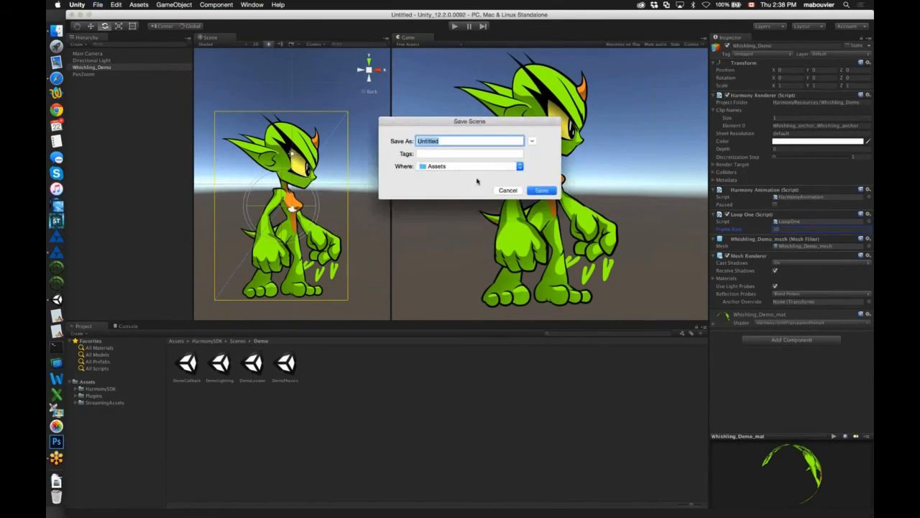
left_click(467, 166)
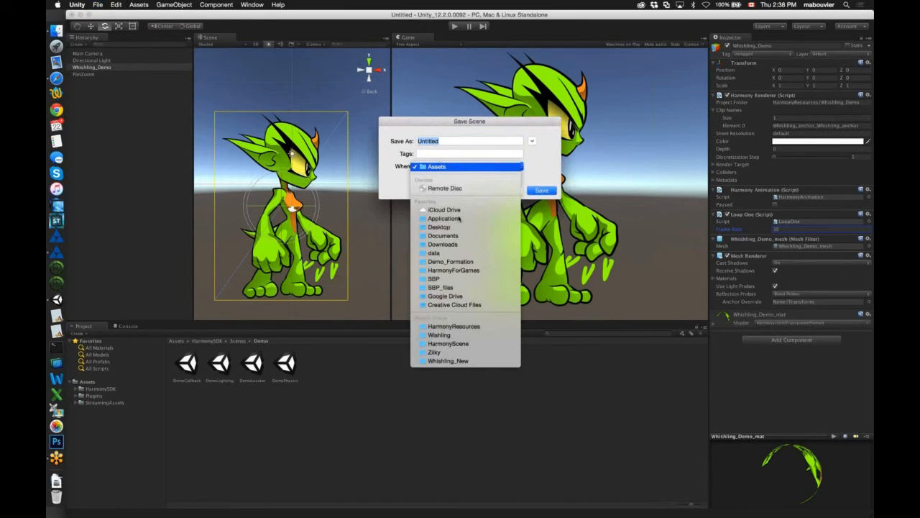
left_click(452, 245)
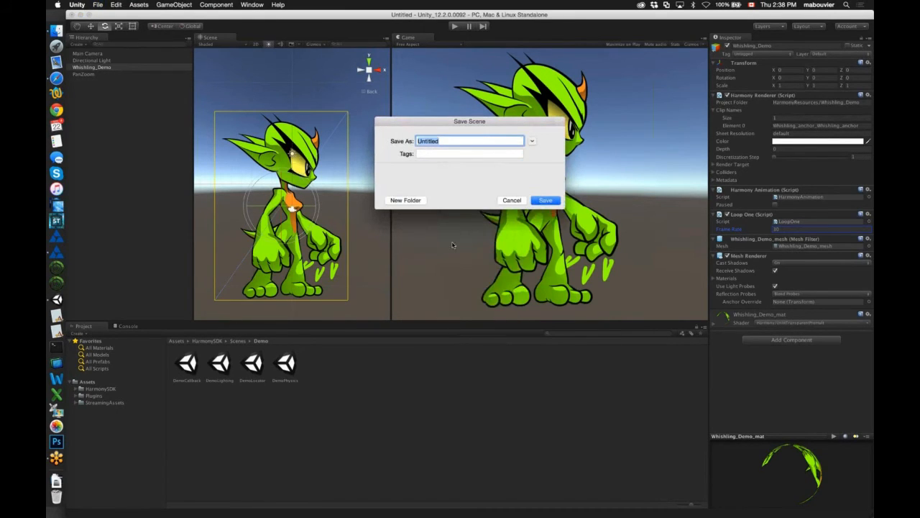
left_click(430, 217)
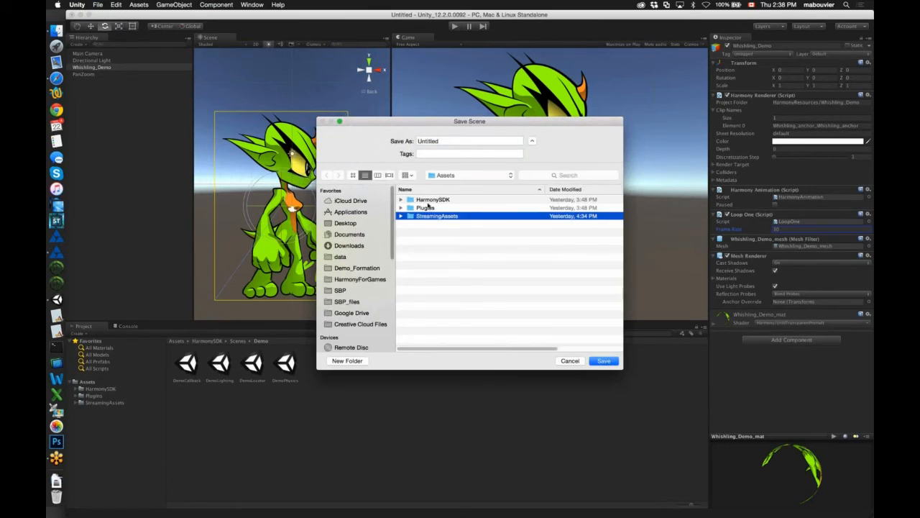
key("super+Up")
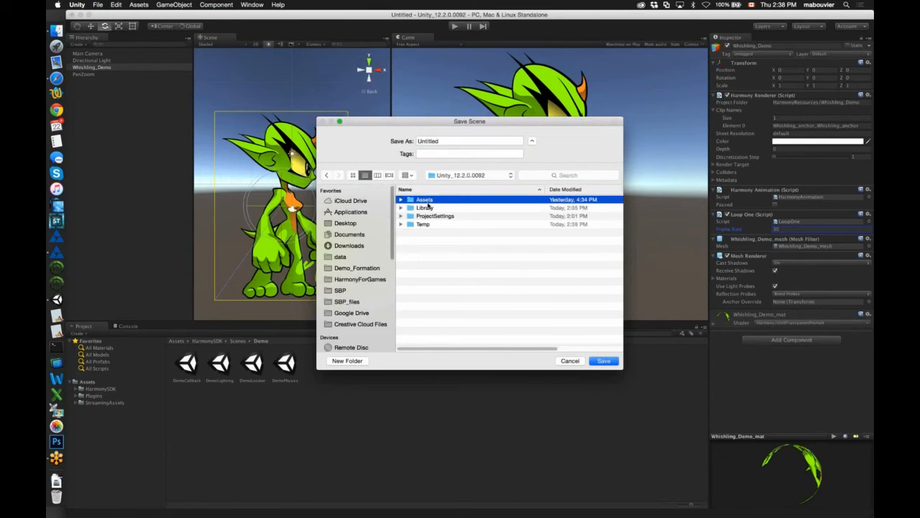
key("super+Up")
key("Down")
key("Down")
key("Down")
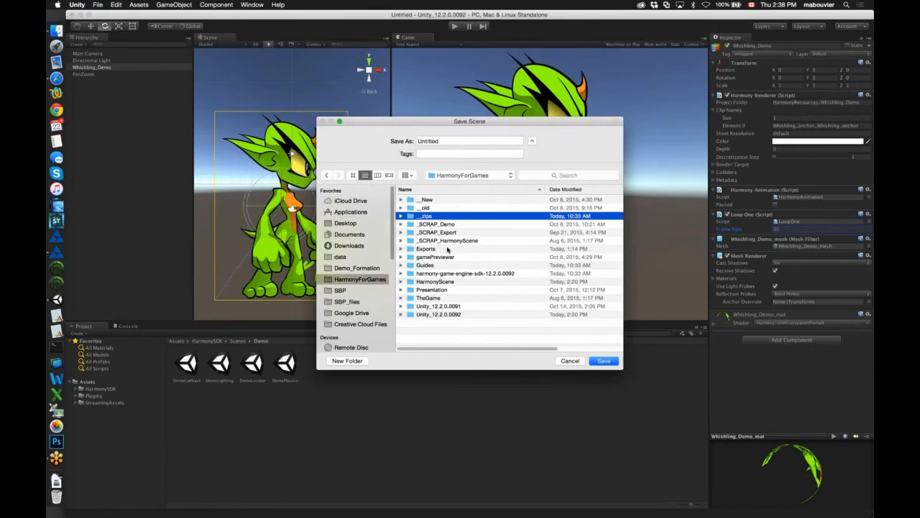
double_click(406, 315)
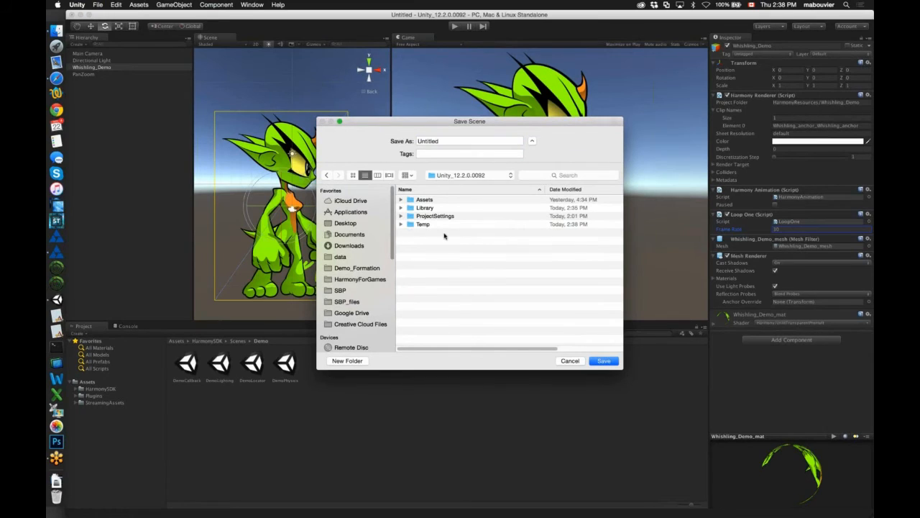
Set the scene's save location to the project's Assets/HarmonySDK/Scenes folder
double_click(422, 224)
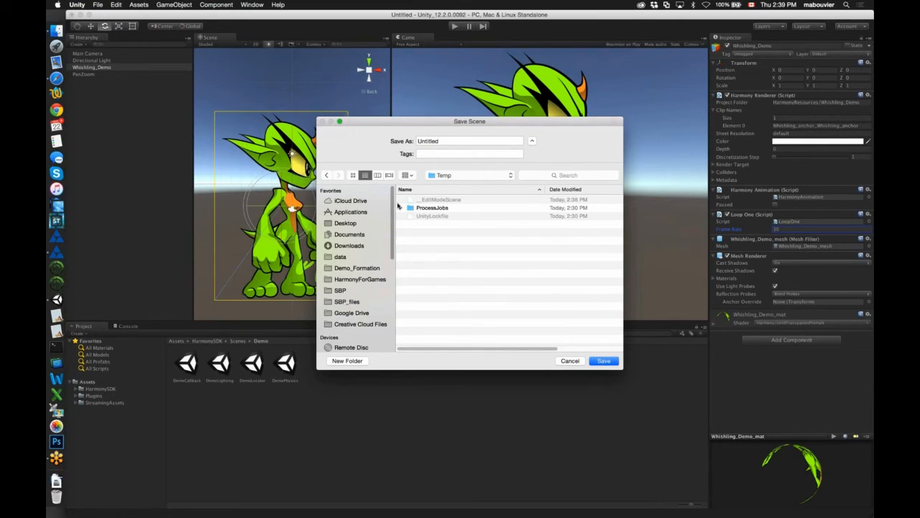
key("super+Up")
key("Up")
key("Up")
key("Up")
key("super+Down")
key("Down")
key("Down")
key("Up")
key("Down")
key("Up")
key("super+Down")
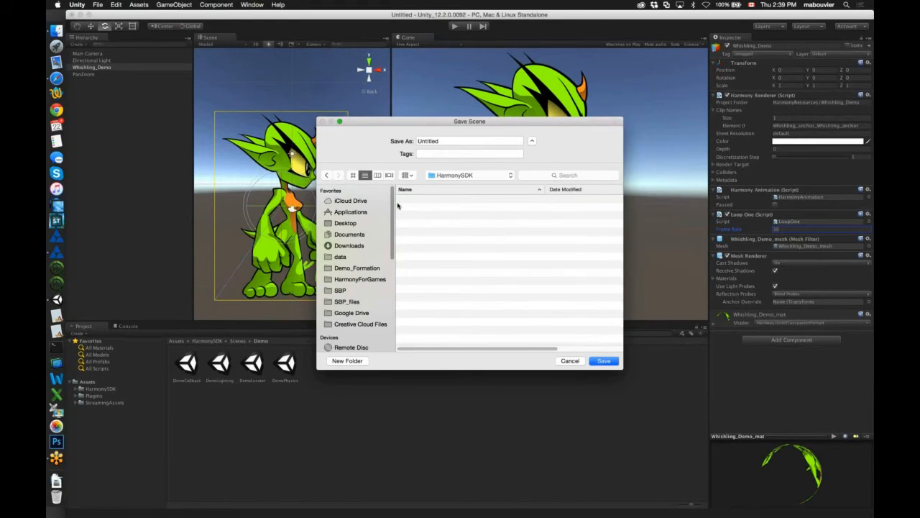
key("Up")
key("super+Down")
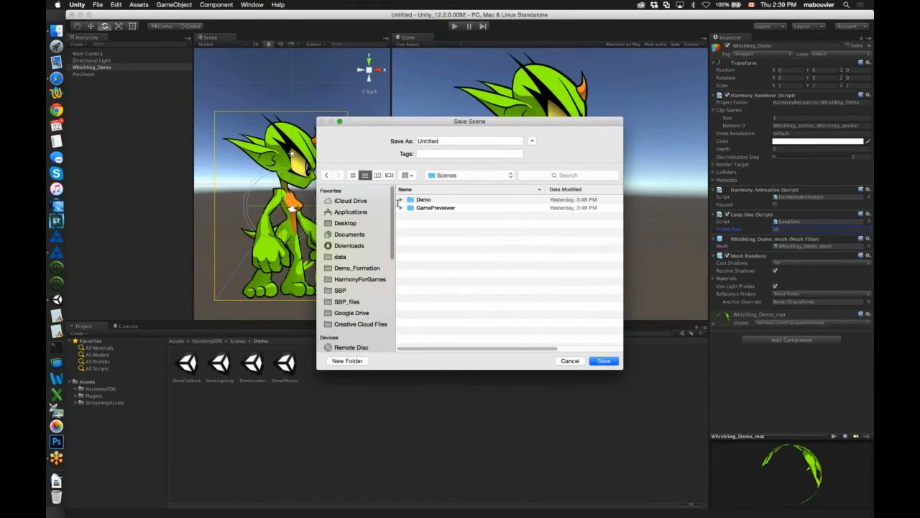
Name the scene GreenWhishling and save it
key("Tab")
type("Gree")
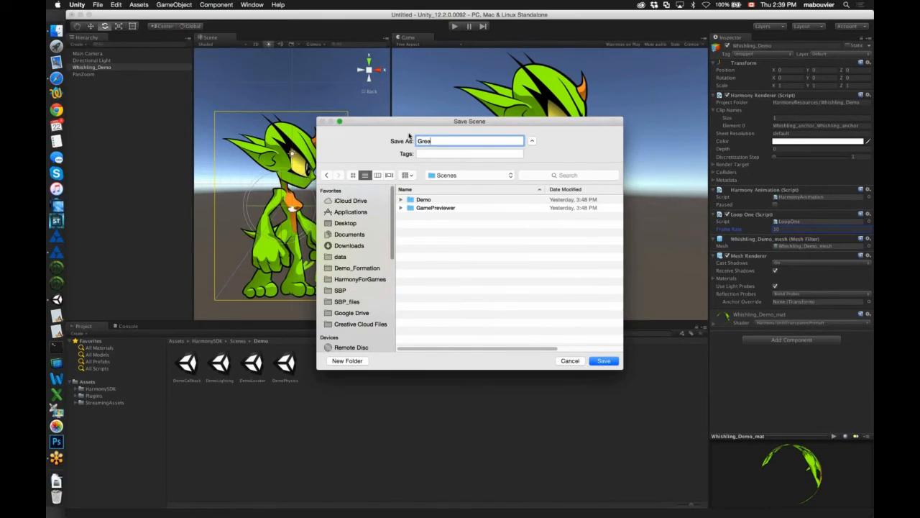
type("nWhishling")
key("Return")
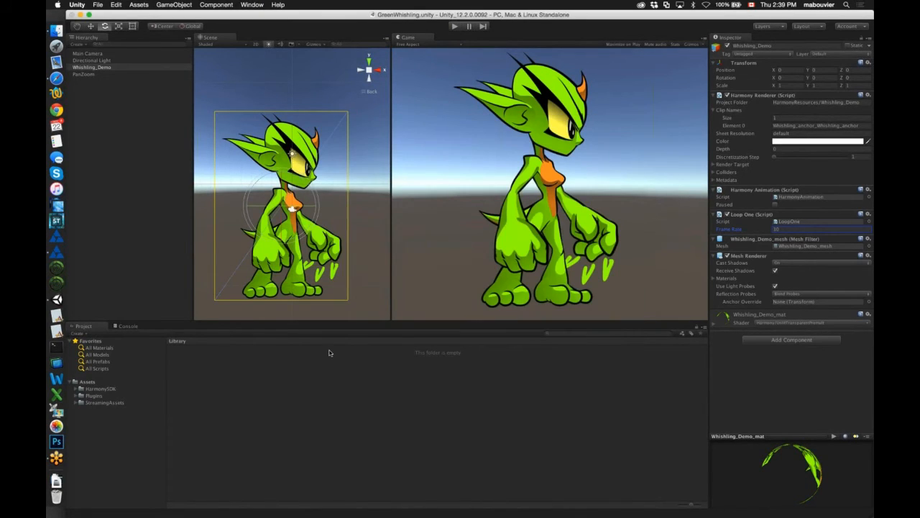
Open the DemoLighting scene from the HarmonySDK/Scenes/Demo folder
left_click(76, 388)
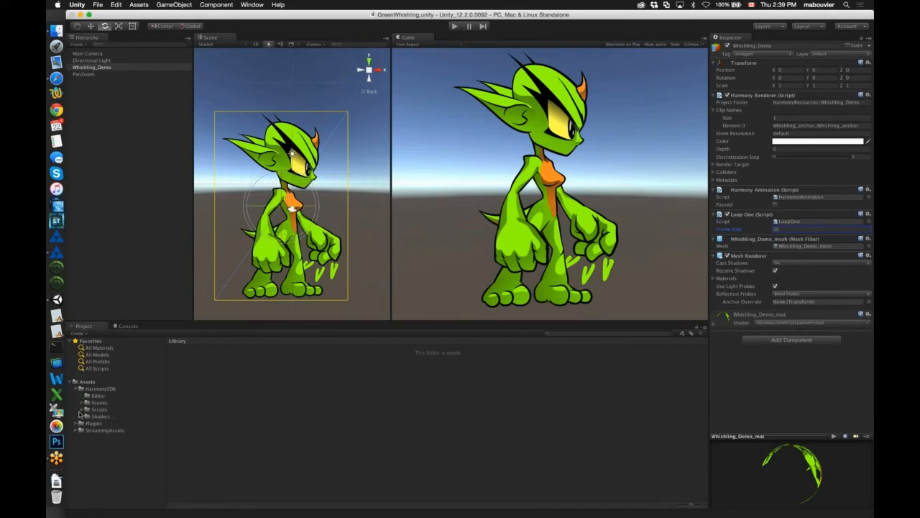
left_click(81, 410)
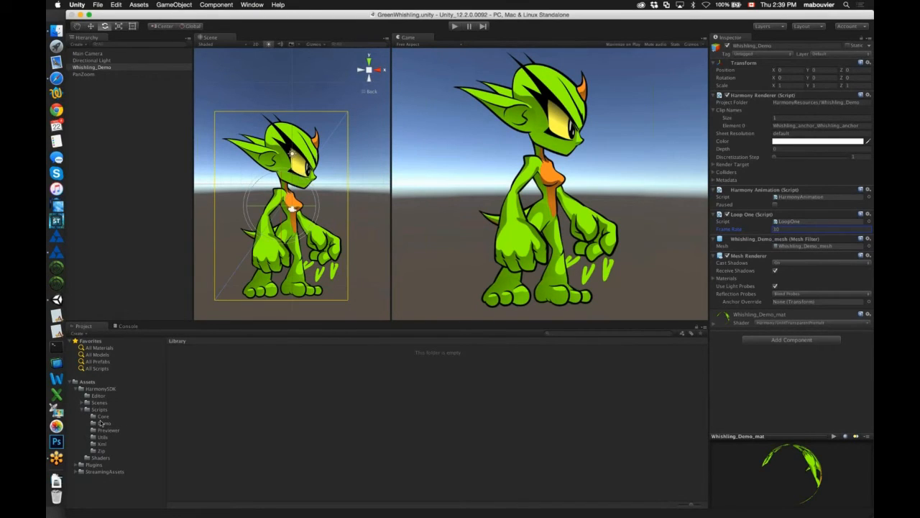
left_click(90, 401)
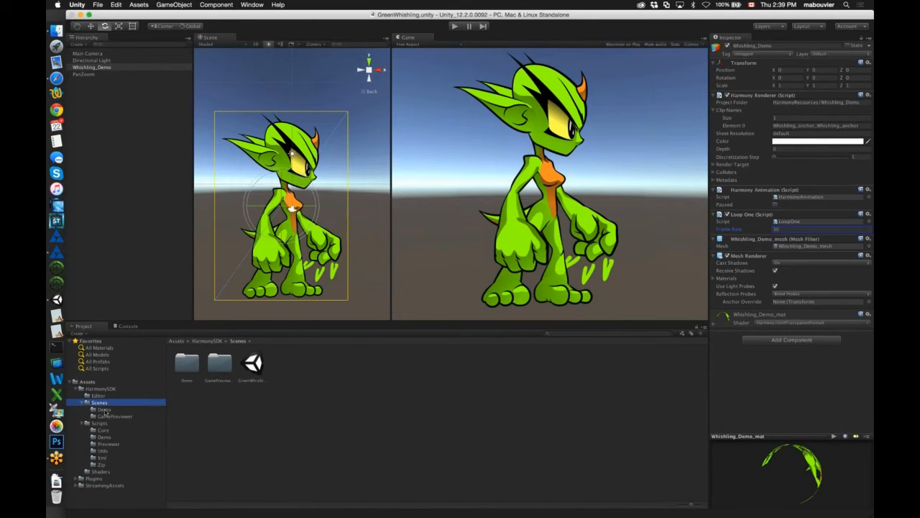
double_click(187, 363)
key("Left")
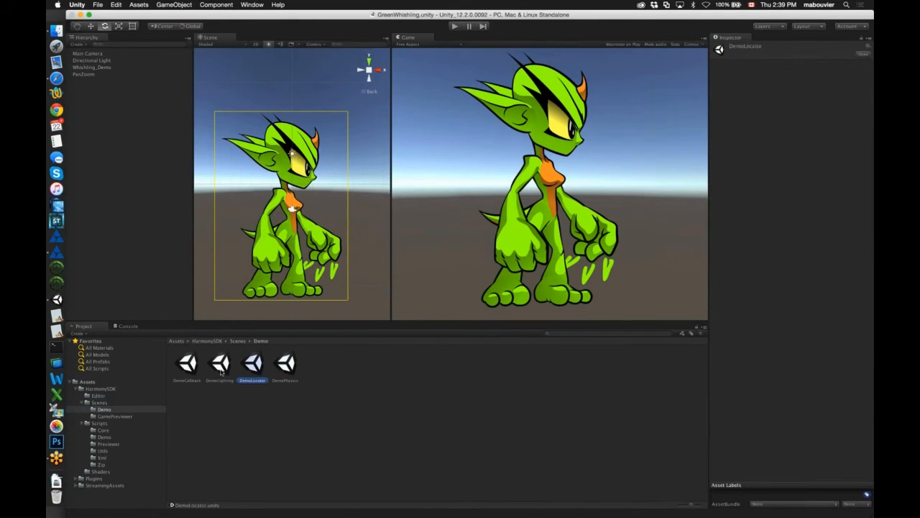
double_click(220, 369)
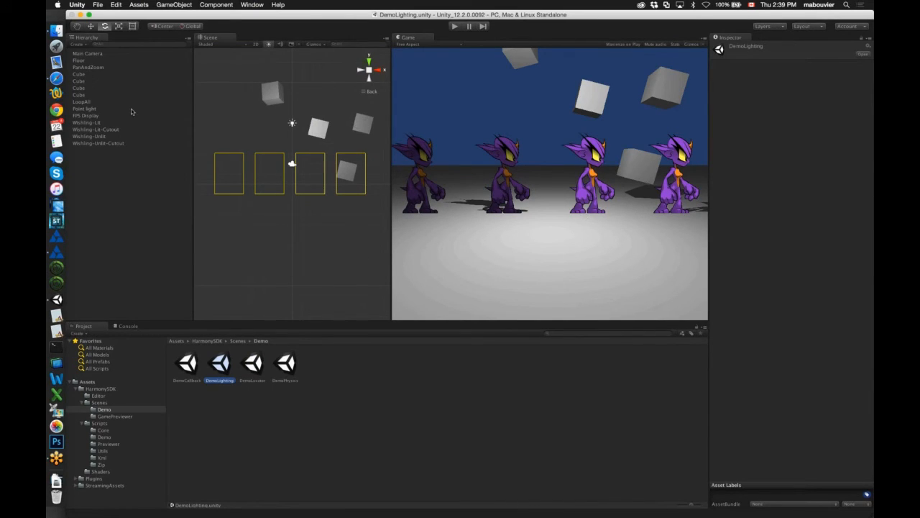
Lower the Point light to a Y position of about 1.71 and move it sideways in front of the Wishling characters
left_click(97, 123)
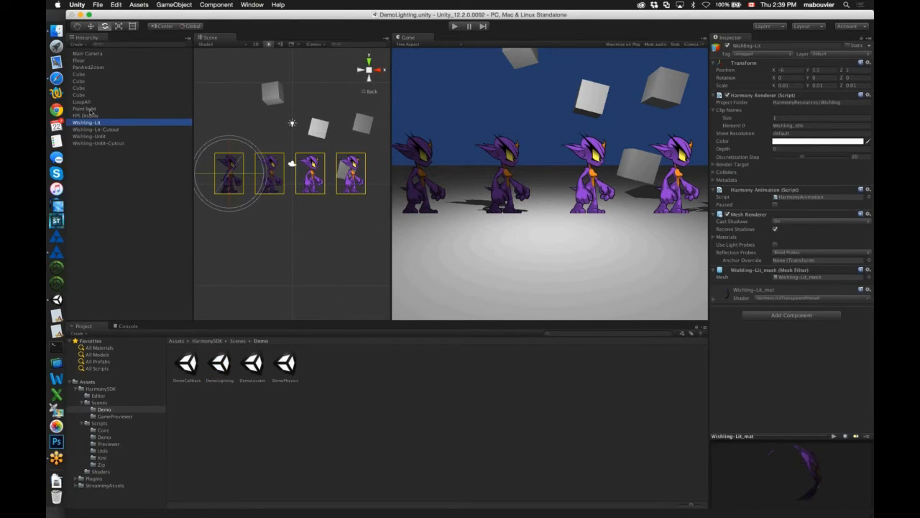
left_click(90, 108)
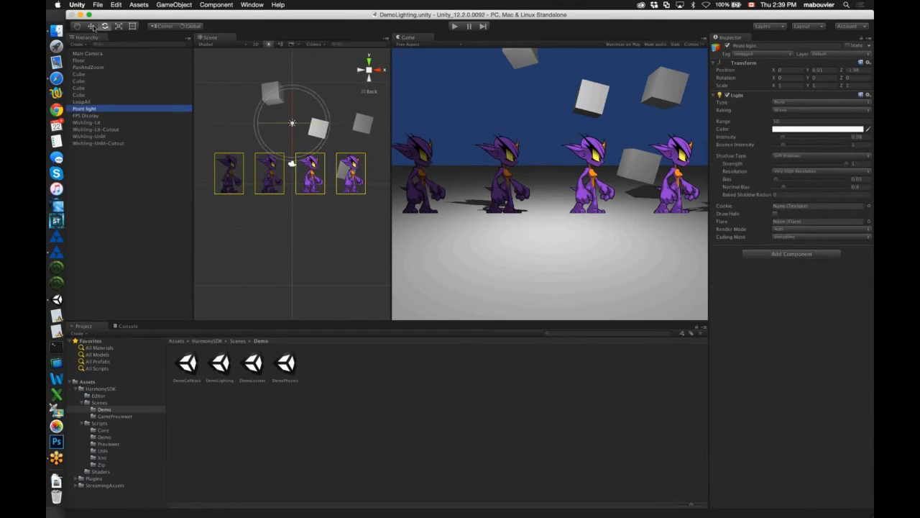
left_click(90, 25)
left_click_drag(282, 136, 256, 160)
mouse_move(295, 166)
left_mouse_down()
mouse_move(322, 167)
mouse_move(304, 166)
left_mouse_up()
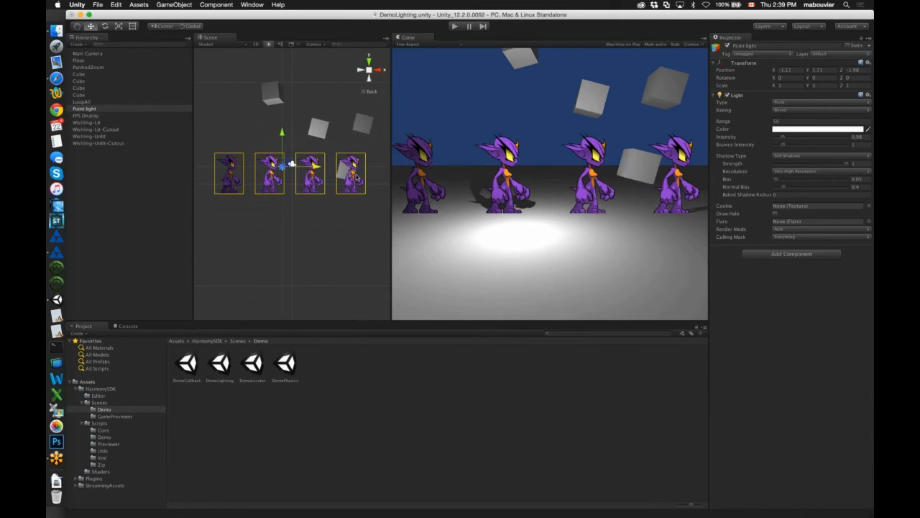
left_click(100, 137)
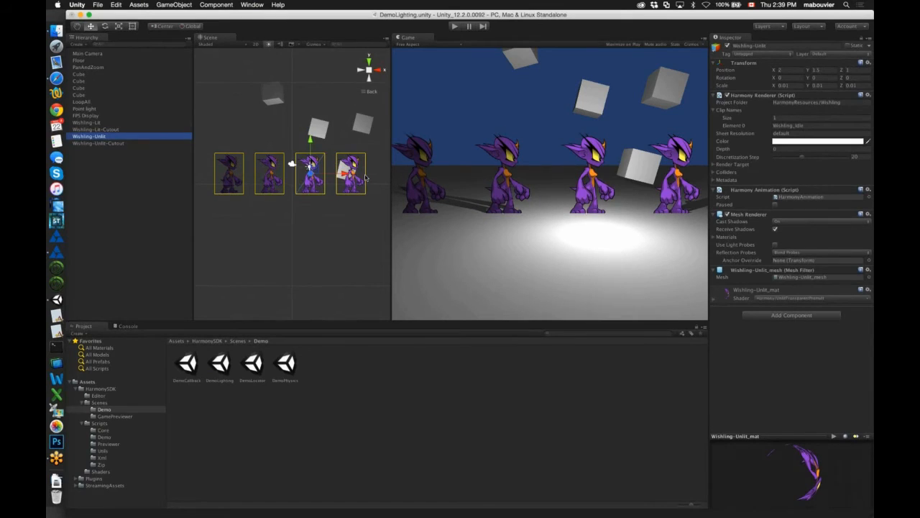
left_click_drag(345, 173, 361, 173)
key("super+z")
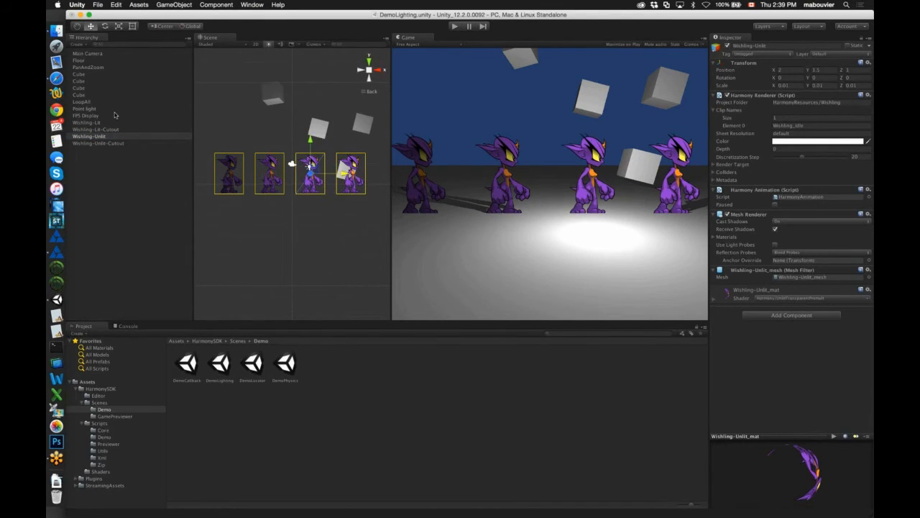
Move the Point light to an X position of about 6.47, near the Wishling-Unlit-Cutout character, and start play mode
left_click(345, 170)
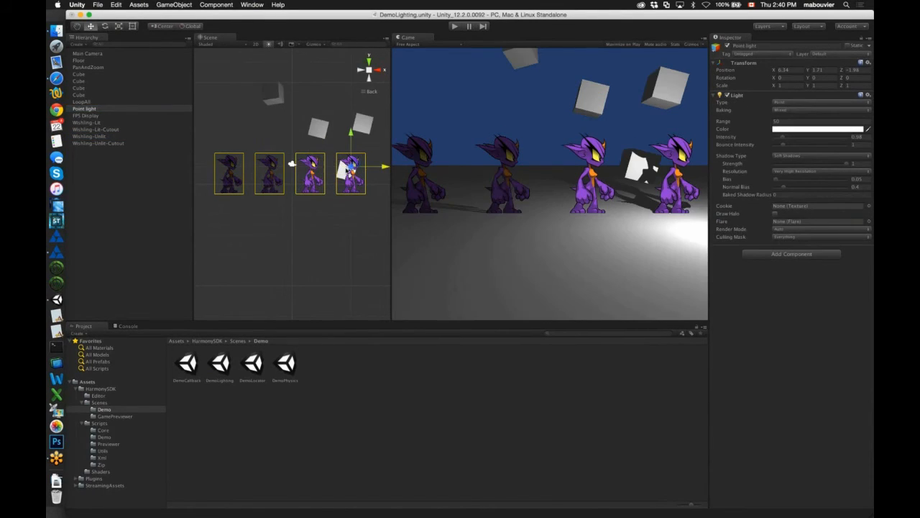
left_click_drag(348, 169, 414, 170)
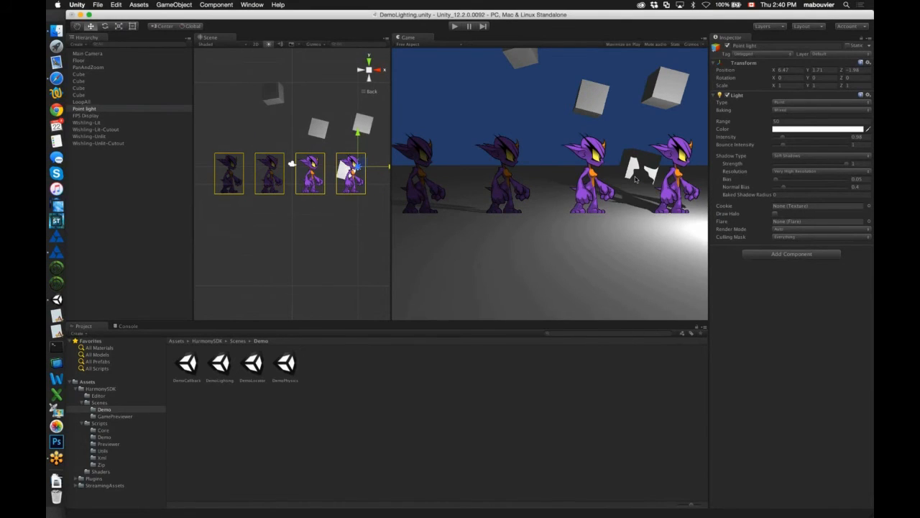
left_click(455, 26)
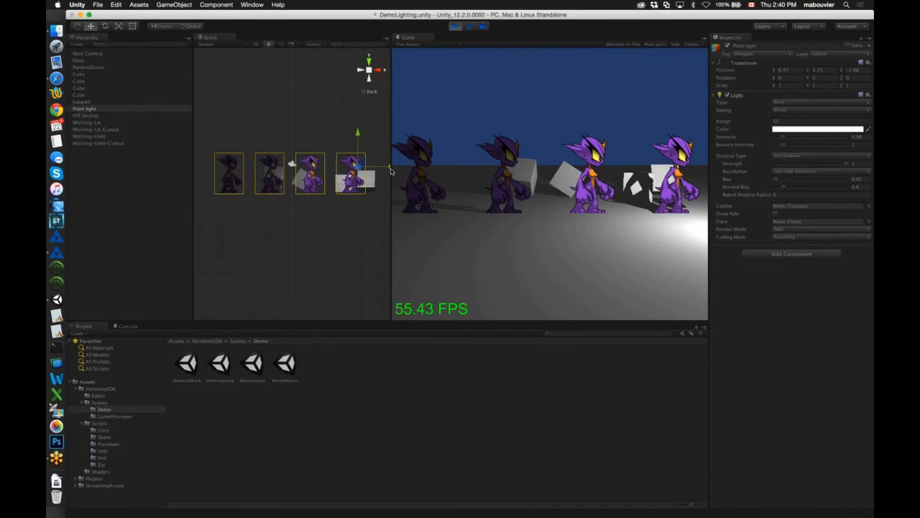
Move the Point light along X in play mode to examine the lighting and shadows on the Wishling characters, and stop playback
left_click_drag(390, 170, 386, 171)
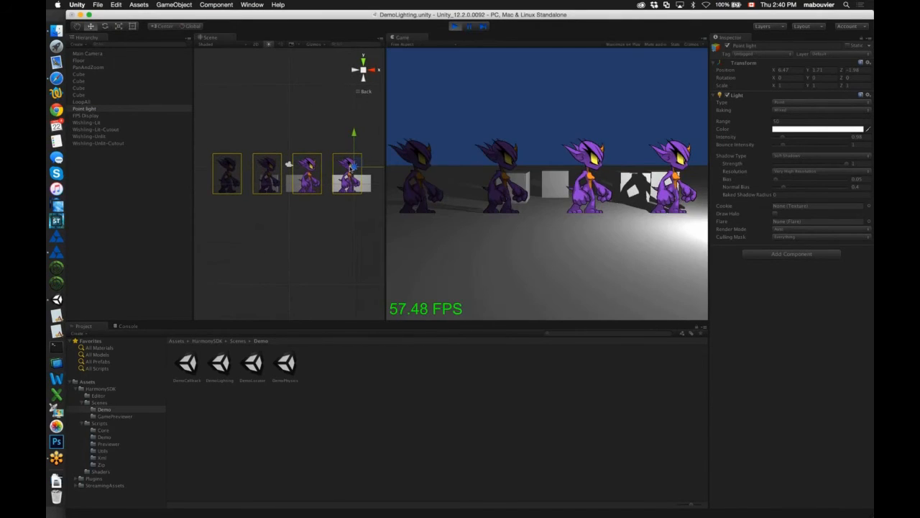
left_click(322, 215)
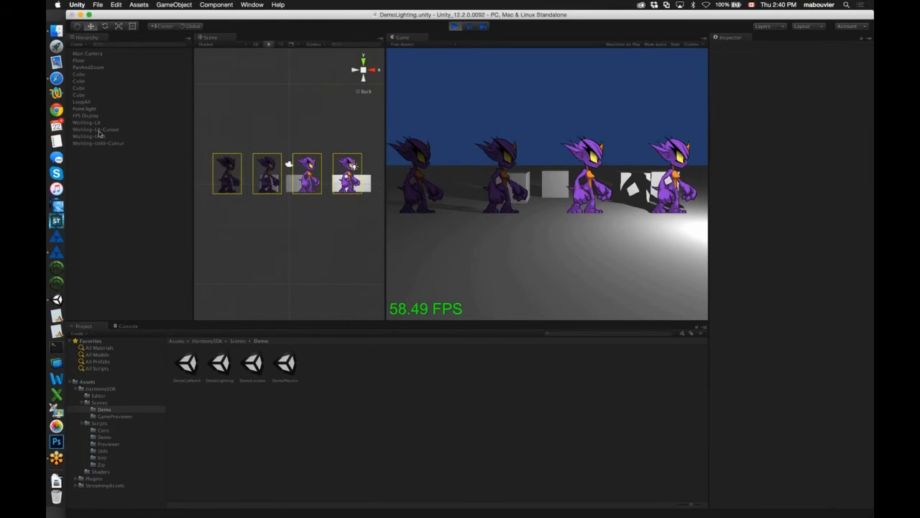
left_click(85, 108)
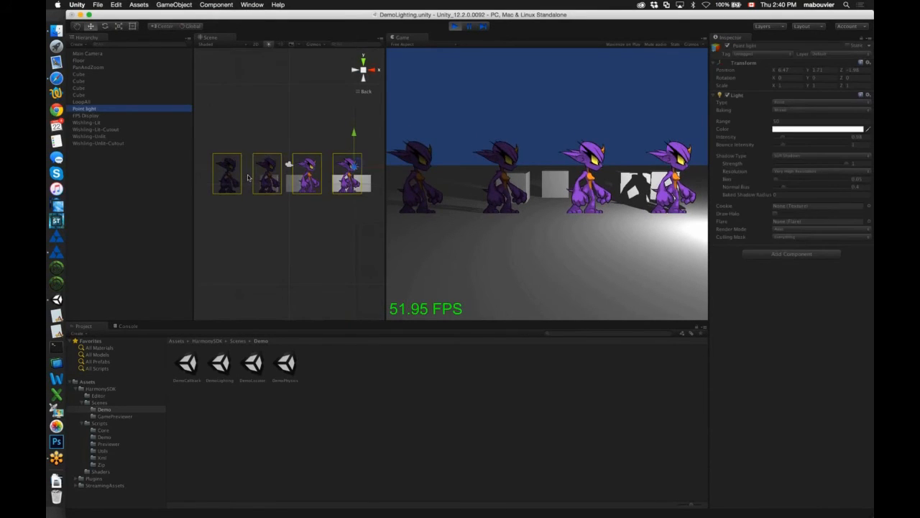
scroll(248, 177, "down", 3)
left_click_drag(382, 172, 363, 153)
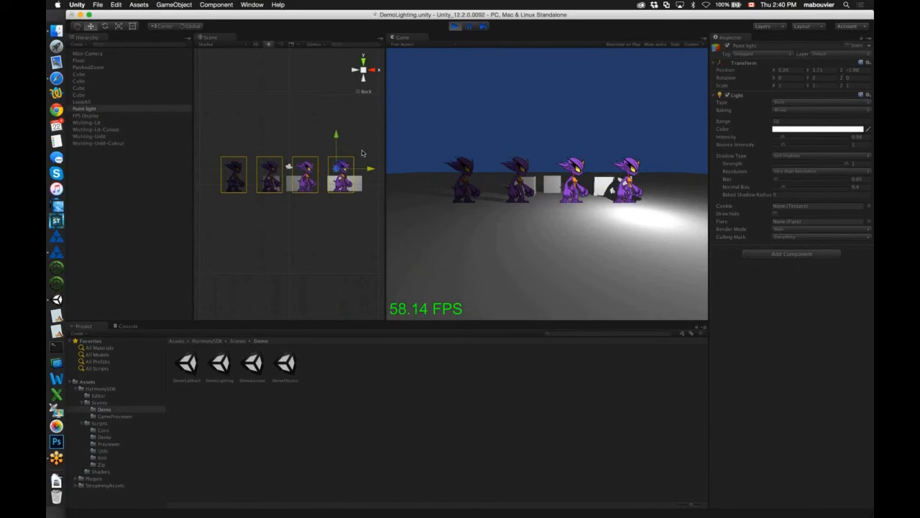
left_click(100, 123)
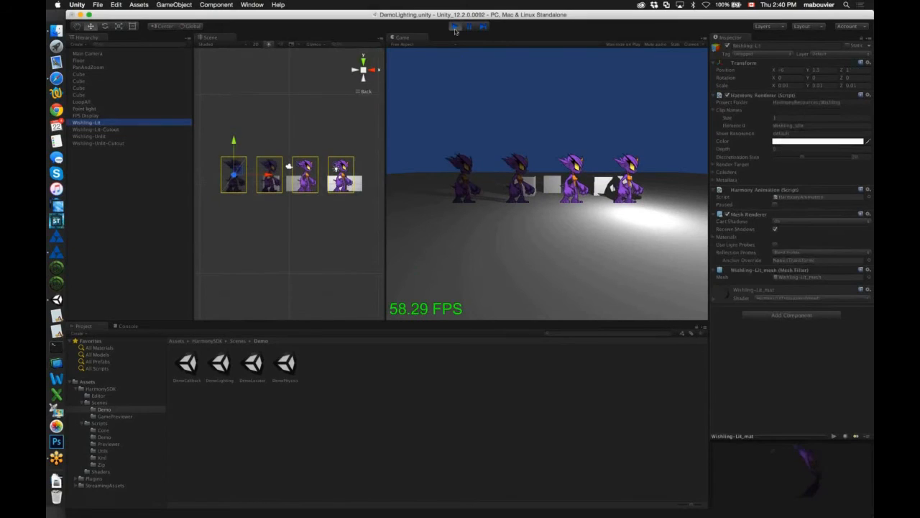
left_click(455, 28)
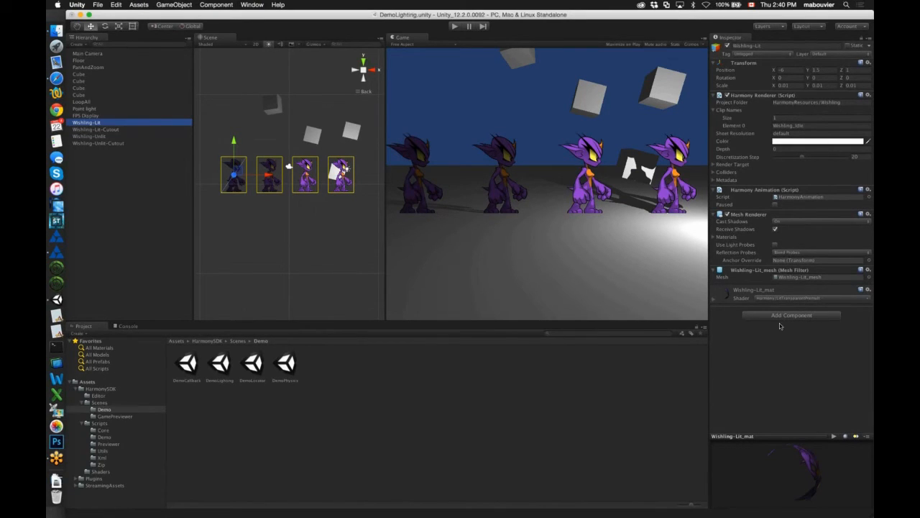
Review the Harmony shader options available for the Wishling-Lit material without changing the shader
left_click(788, 299)
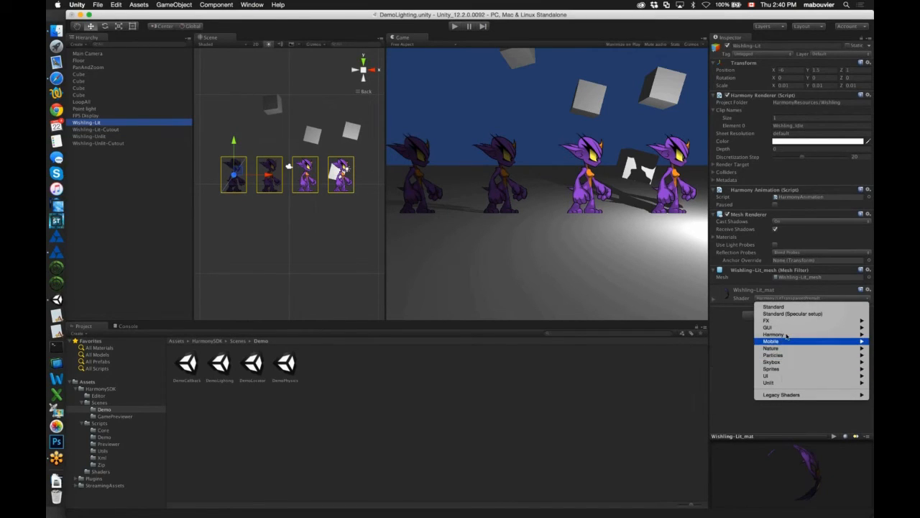
mouse_move(787, 335)
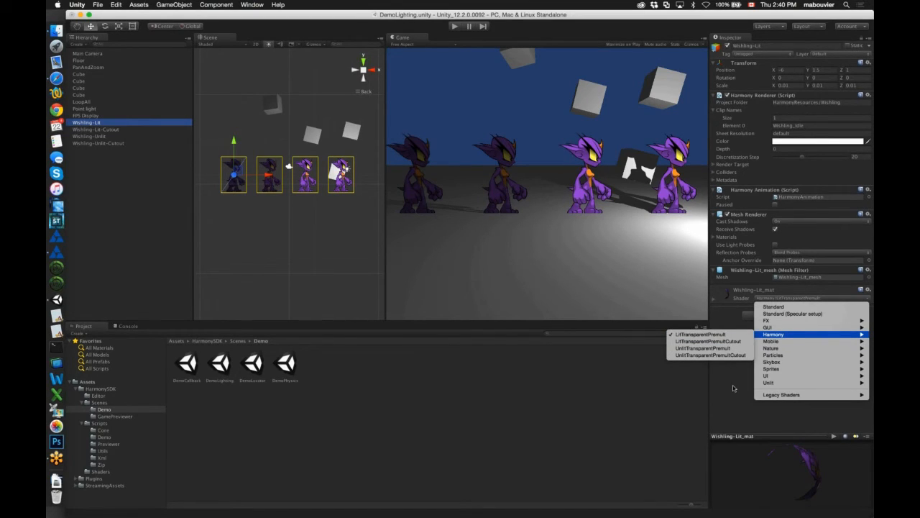
left_click(477, 245)
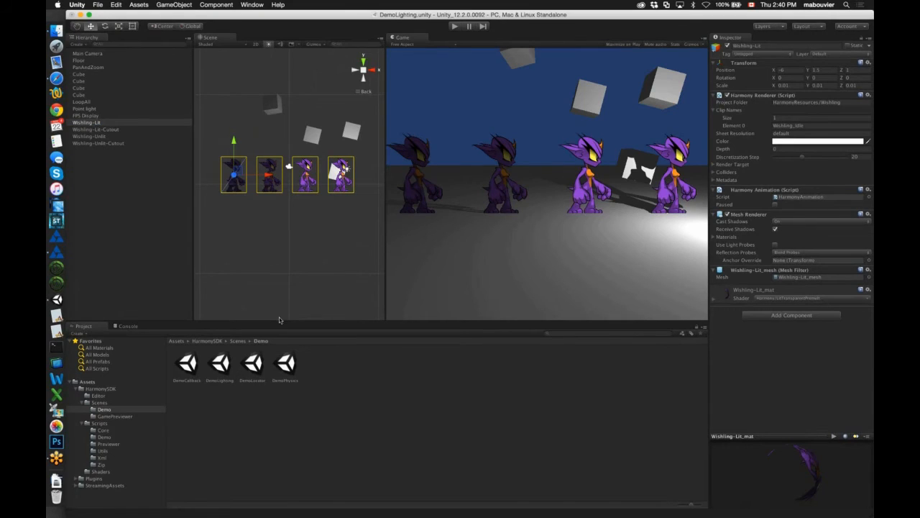
Open the GreenWhishling scene from the Scenes folder
left_click(101, 404)
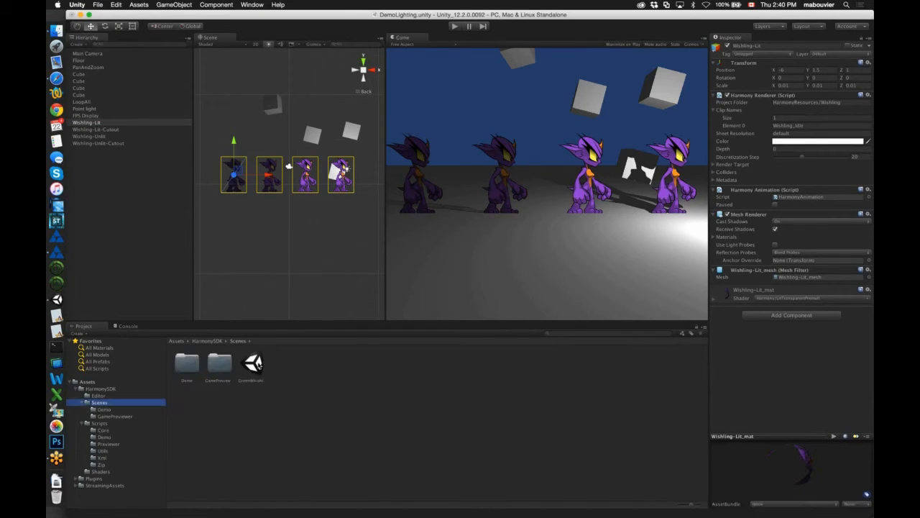
double_click(253, 363)
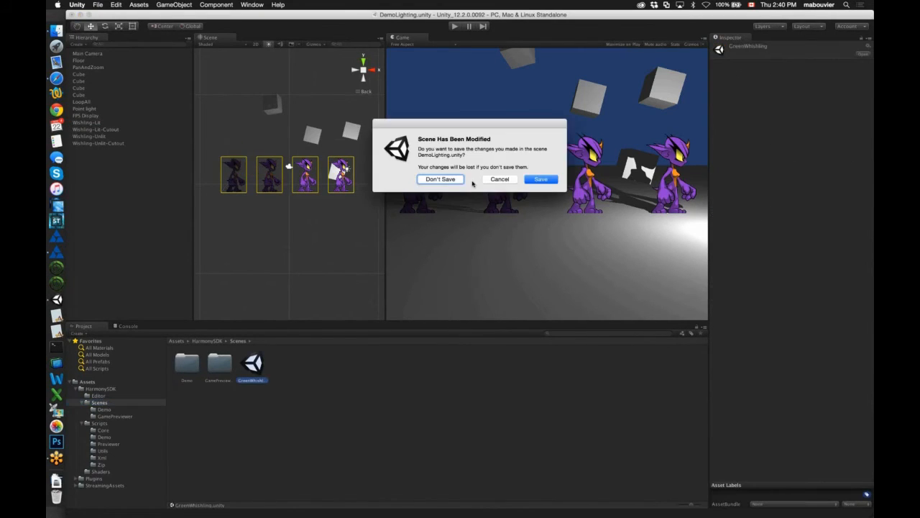
key("Return")
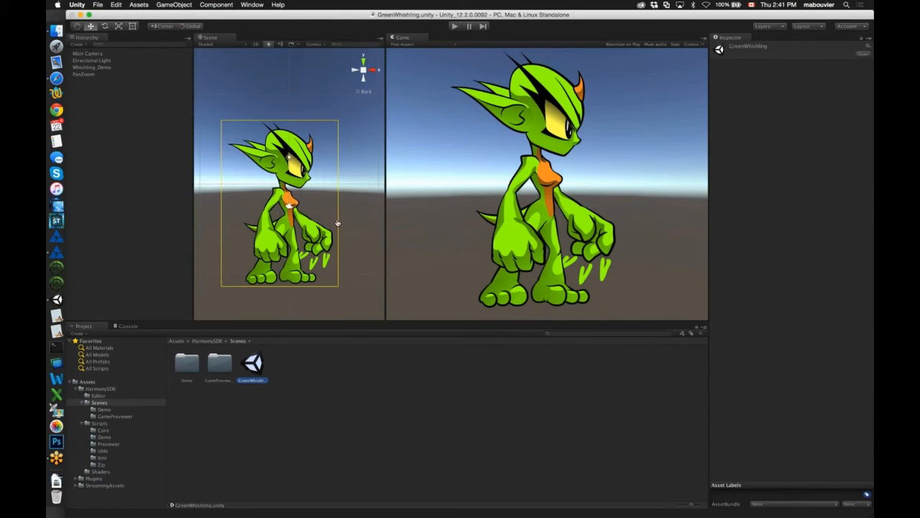
Switch to Harmony Premium, select the character's right hand drawing and locate the Wishling_Hand_R layer in the timeline
key("super+Tab")
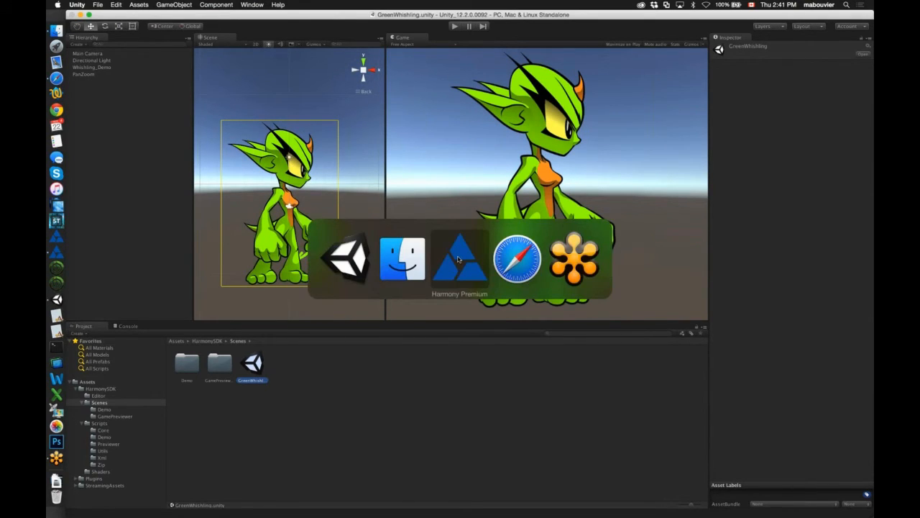
left_click(458, 259)
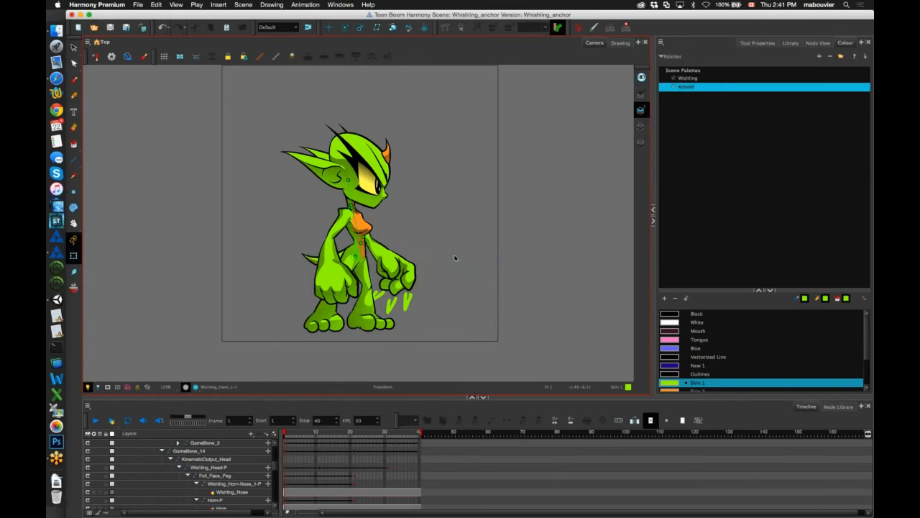
left_click(339, 288)
left_click(814, 64)
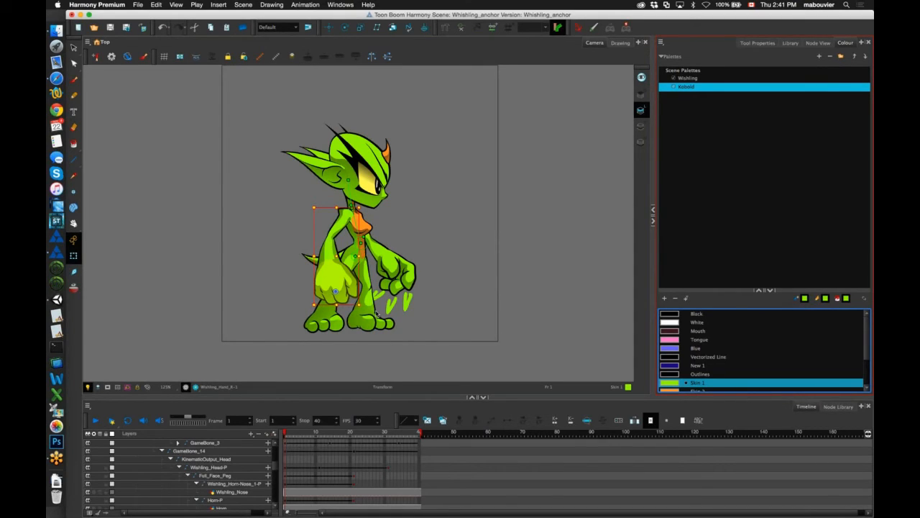
left_click(334, 394)
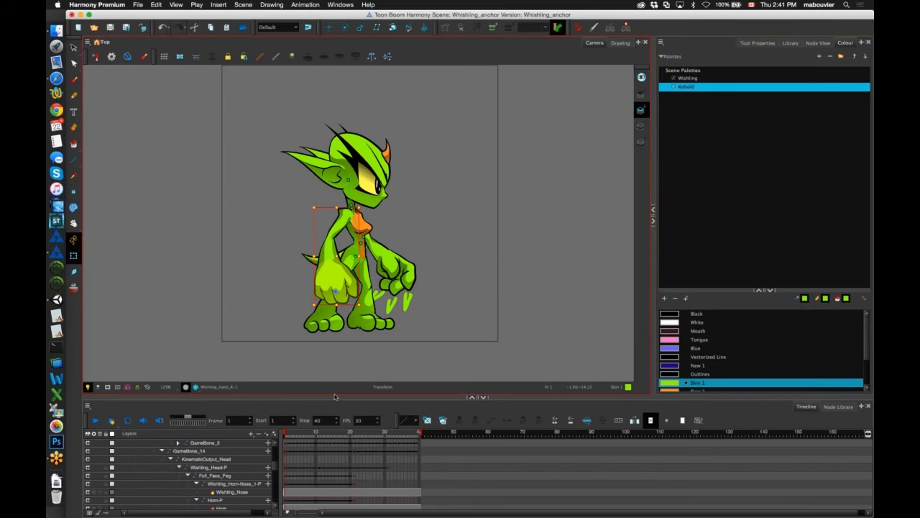
left_click(267, 443)
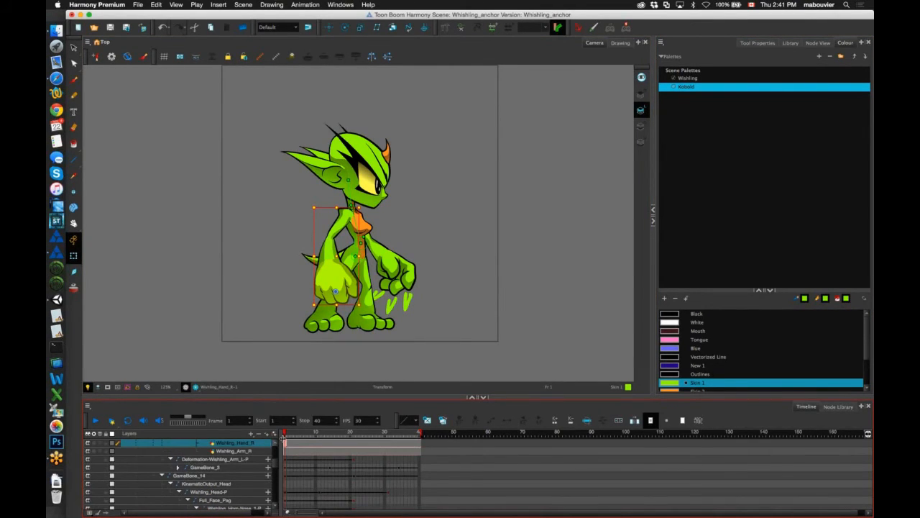
left_click_drag(283, 437, 310, 443)
scroll(297, 446, "up", 2)
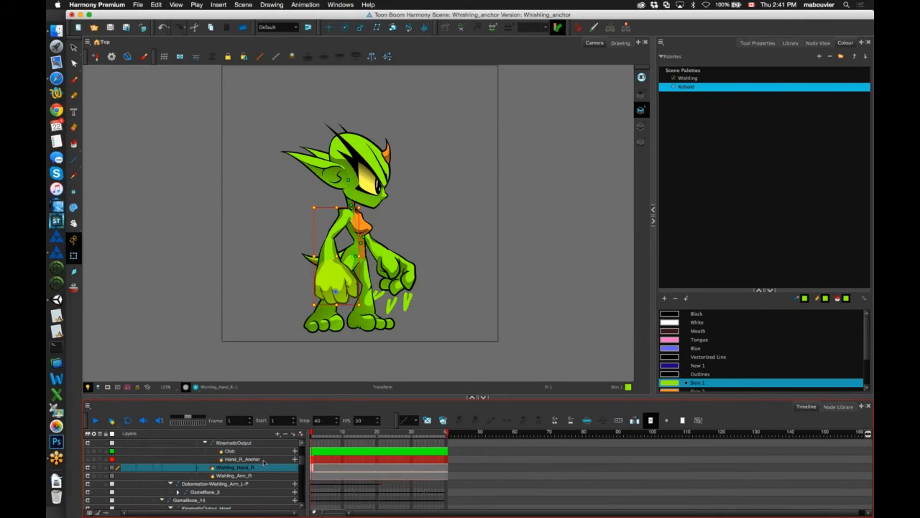
Select the Hand_R_Anchor layer and turn on the Club layer's visibility
left_click(244, 461)
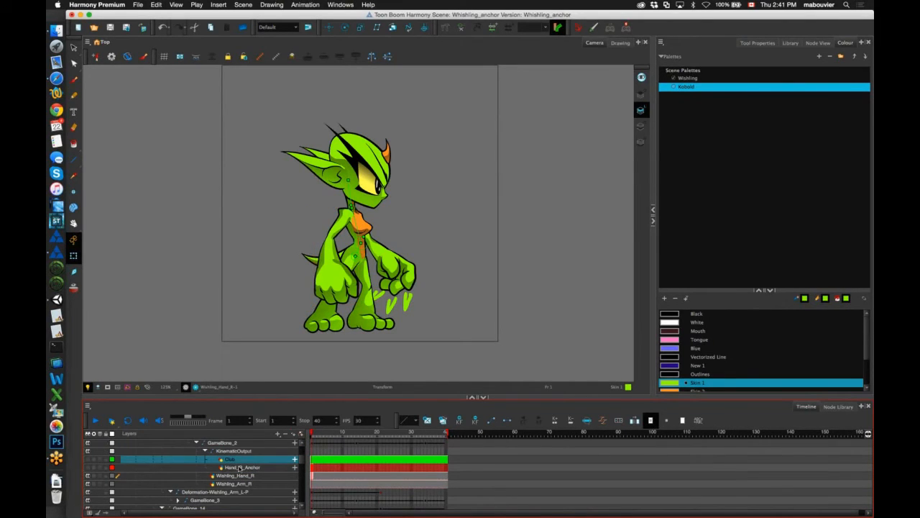
left_click(239, 468)
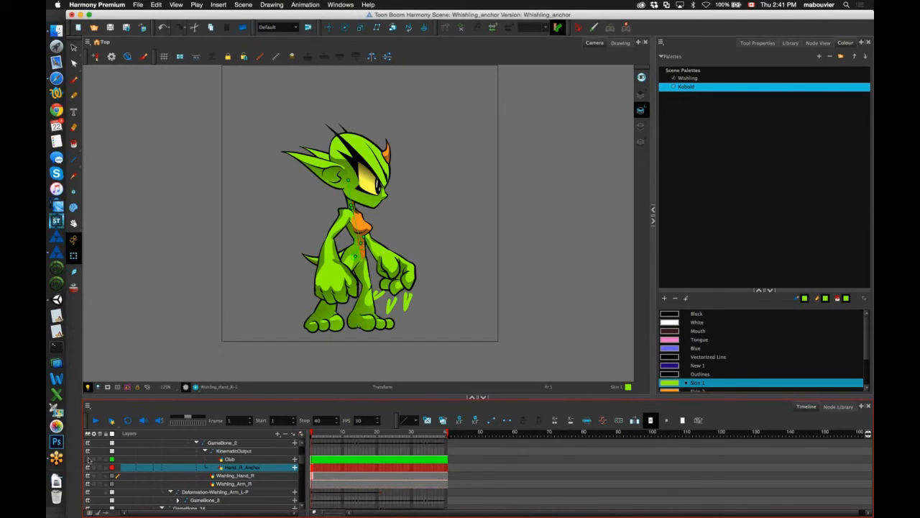
left_click(88, 458)
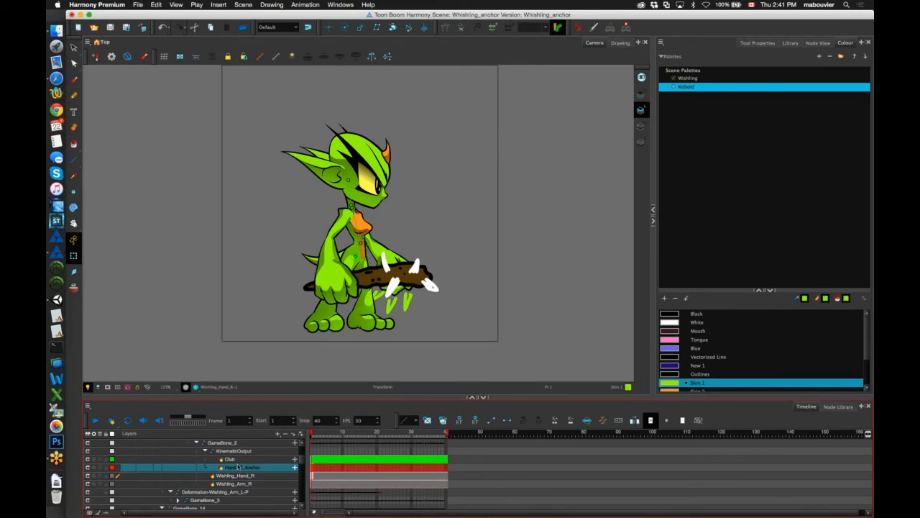
Try moving the Club drawing away from the character's hand, and undo the move
left_click(237, 460)
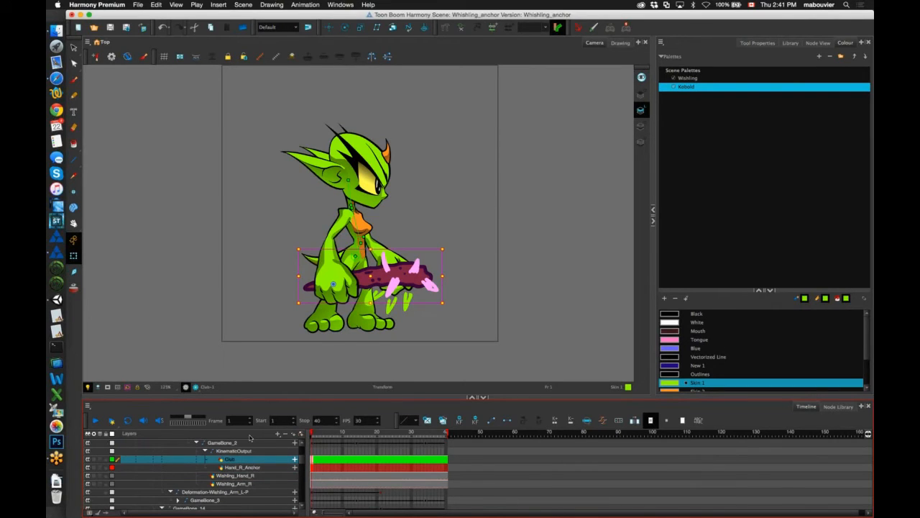
left_click_drag(415, 262, 506, 207)
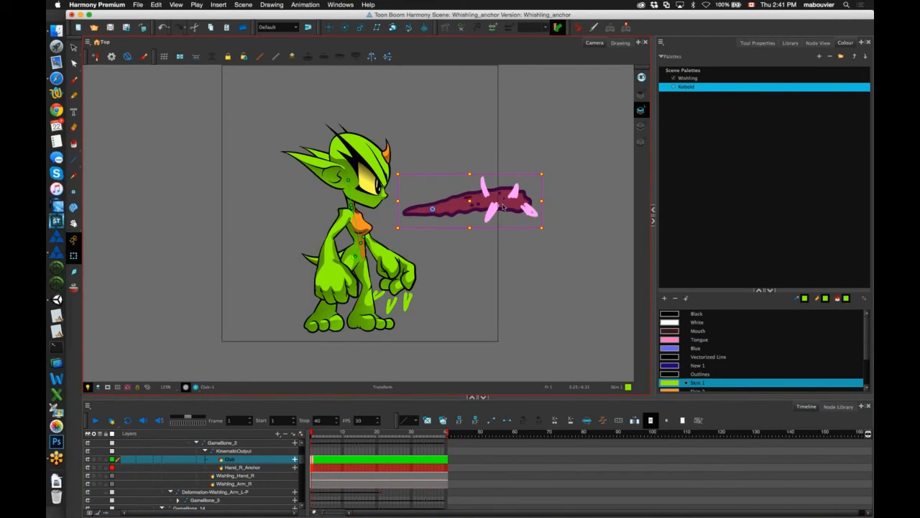
key("super+z")
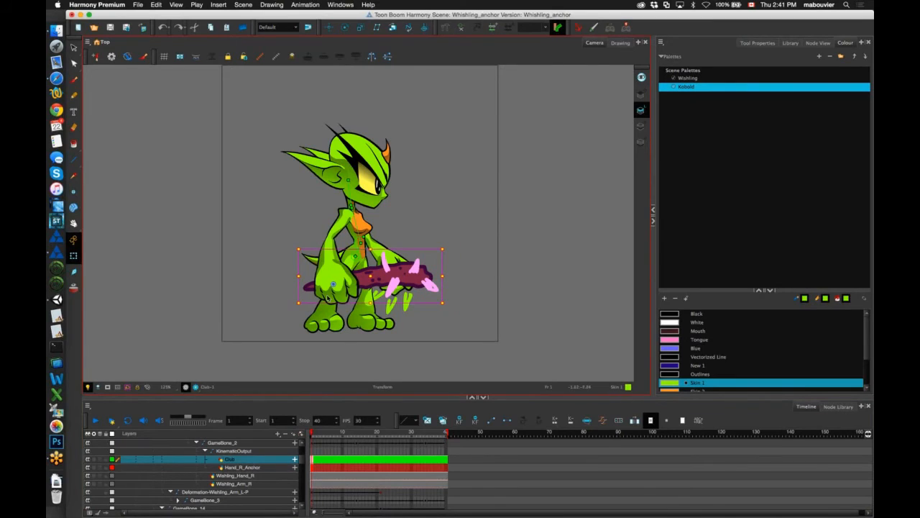
Examine the KinematicOutput and GameBone_2 layers that the Club and Hand_R_Anchor layers are attached to
left_click(230, 454)
left_click(231, 450)
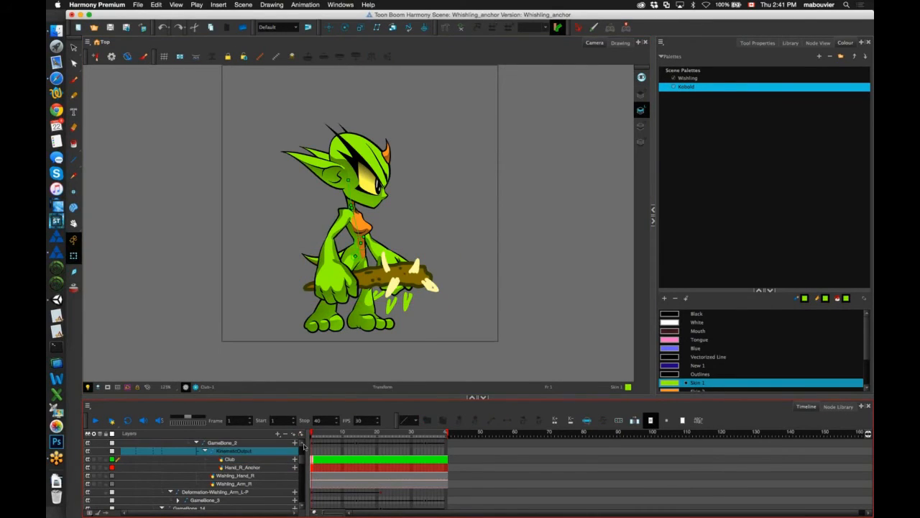
scroll(266, 448, "up", 1)
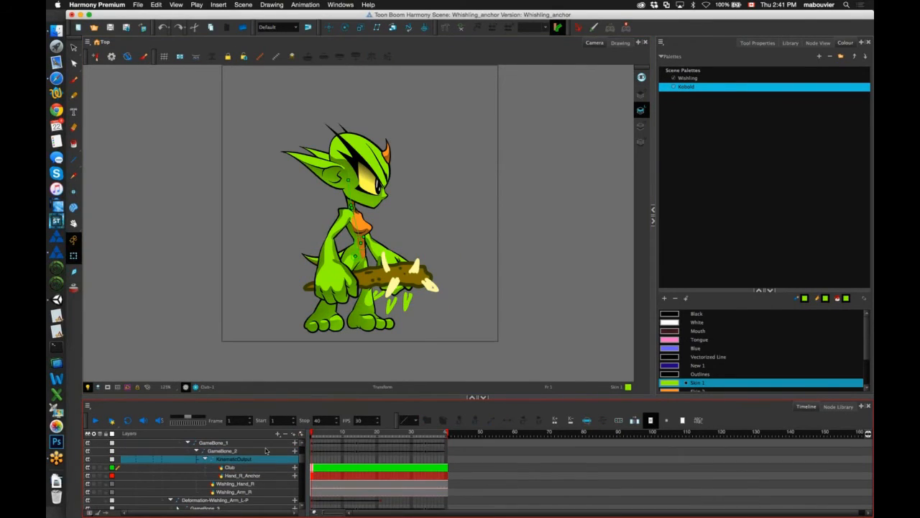
left_click(265, 450)
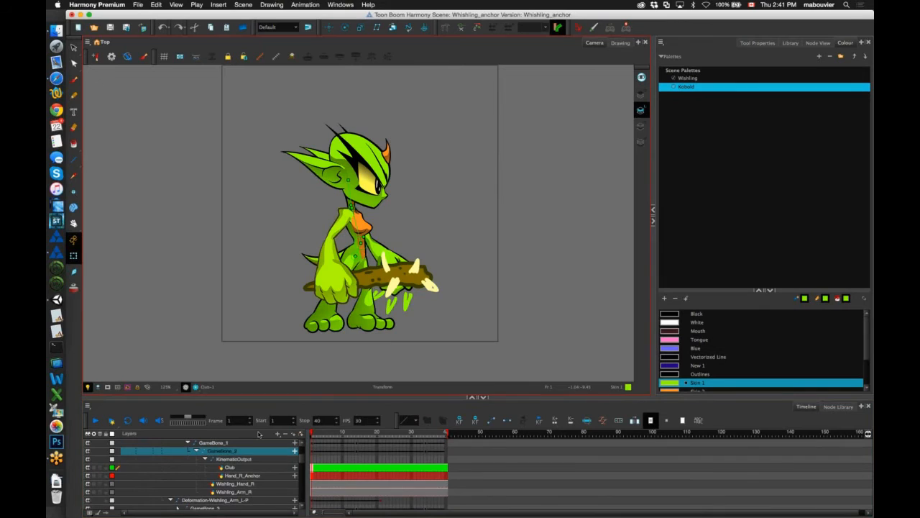
Remove the prop tag from the Club layer and the anchor tag from the Hand_R_Anchor layer
left_click(244, 468)
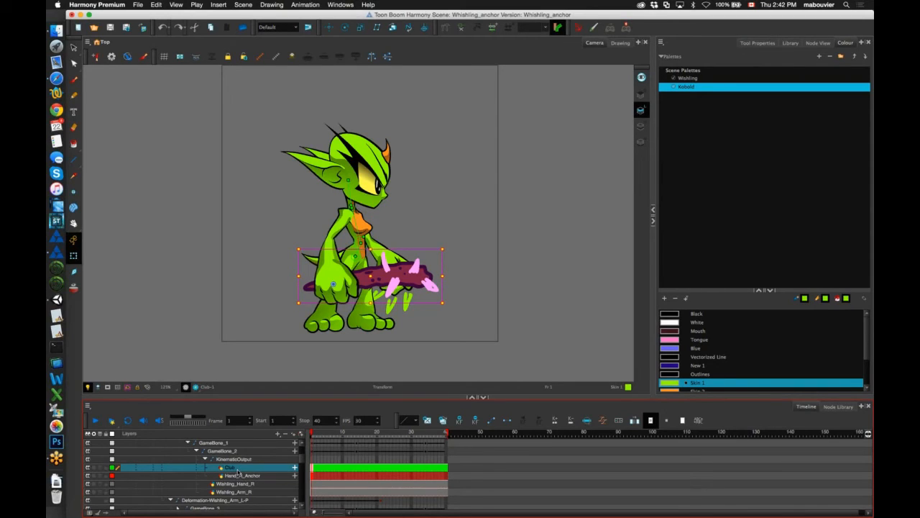
left_click(619, 55)
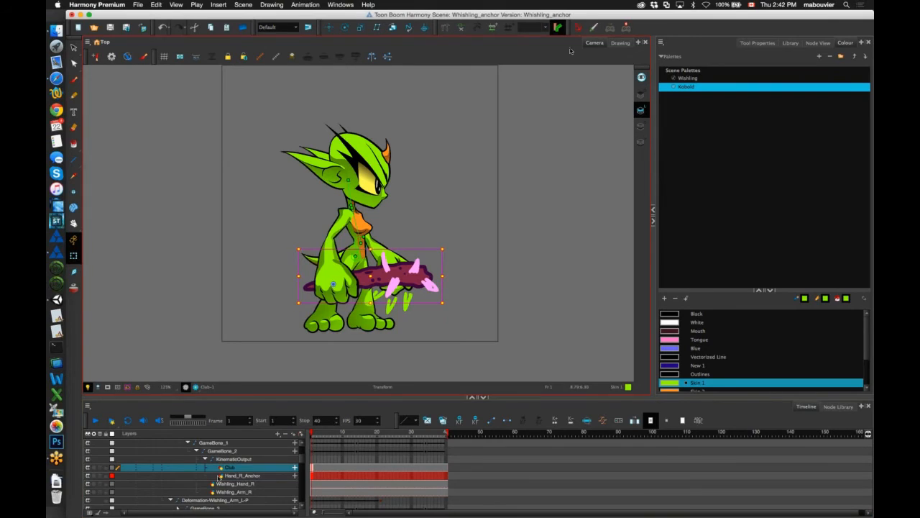
left_click(579, 28)
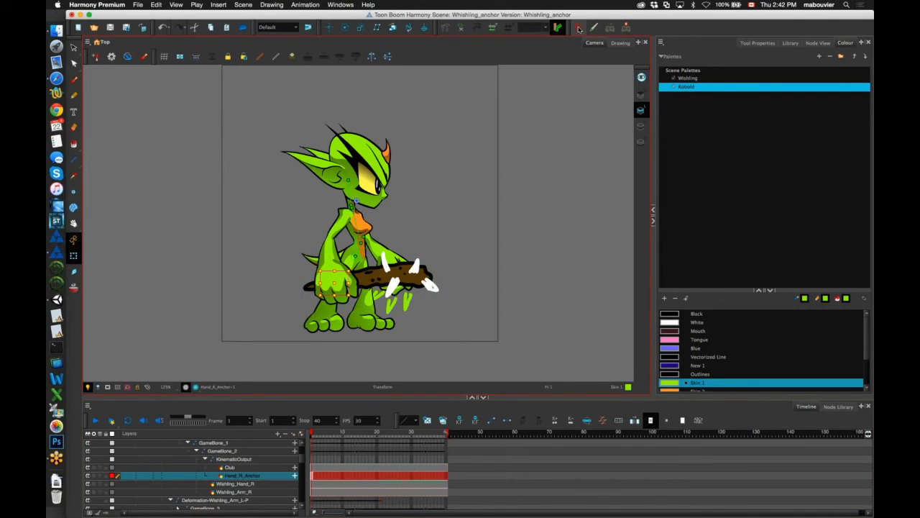
left_click(234, 476)
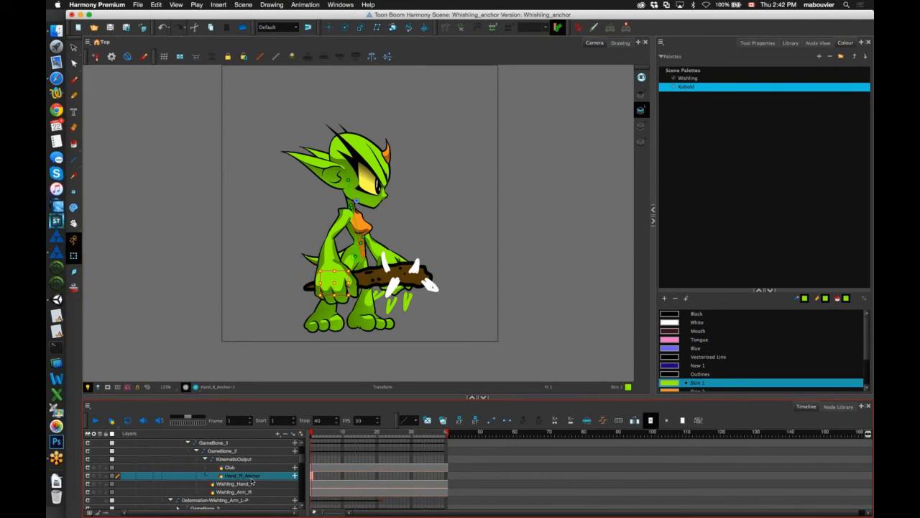
Reposition the pivot of Hand_R_Anchor onto the cross mark in the right hand using the Rotate tool
left_click(73, 81)
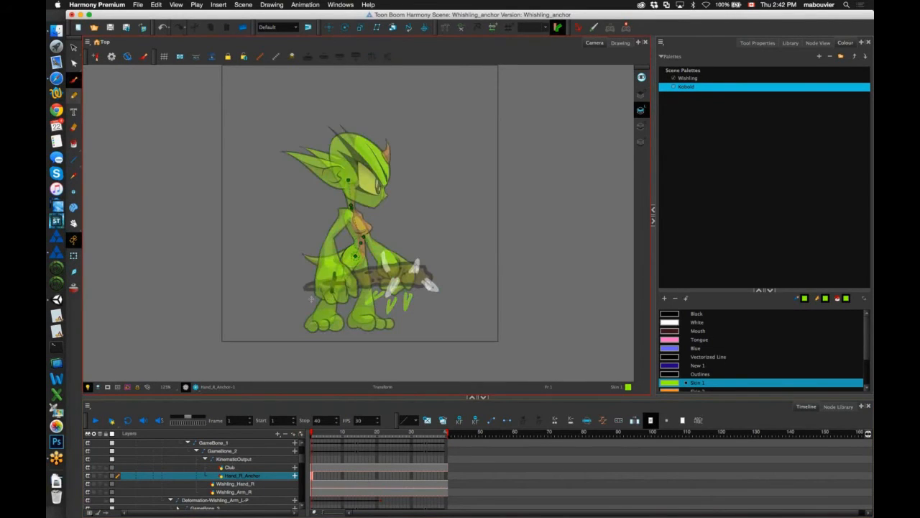
mouse_move(293, 315)
left_mouse_down()
mouse_move(296, 295)
mouse_move(324, 280)
left_mouse_up()
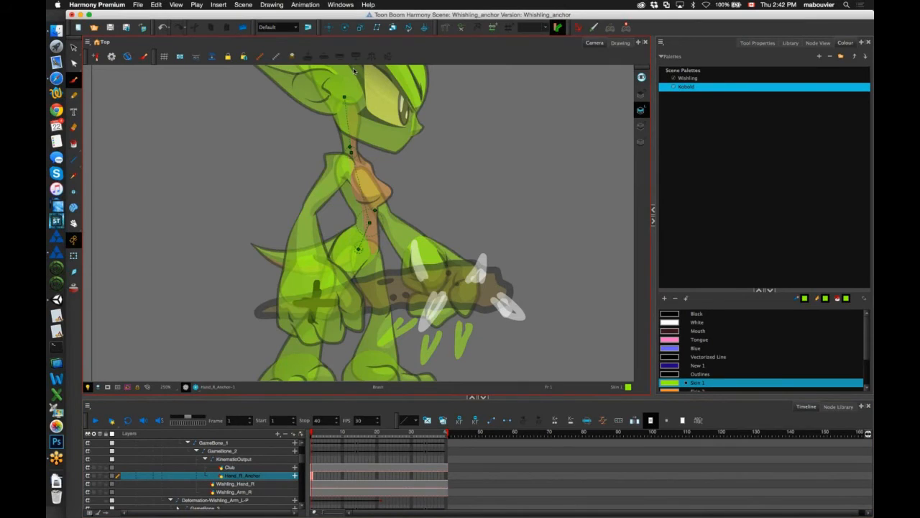
left_click(345, 27)
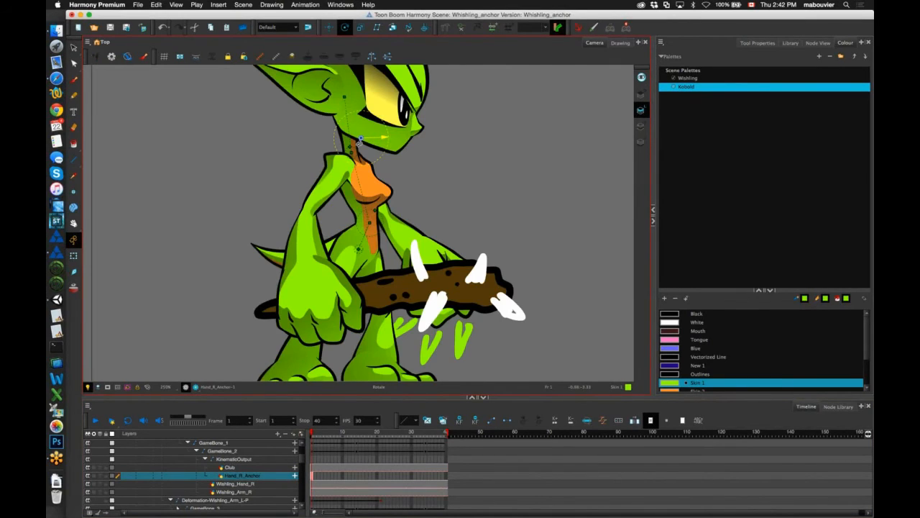
left_click_drag(361, 138, 317, 304)
left_click(318, 297)
Hide the Advanced Animation toolbar and display it again
right_click(372, 31)
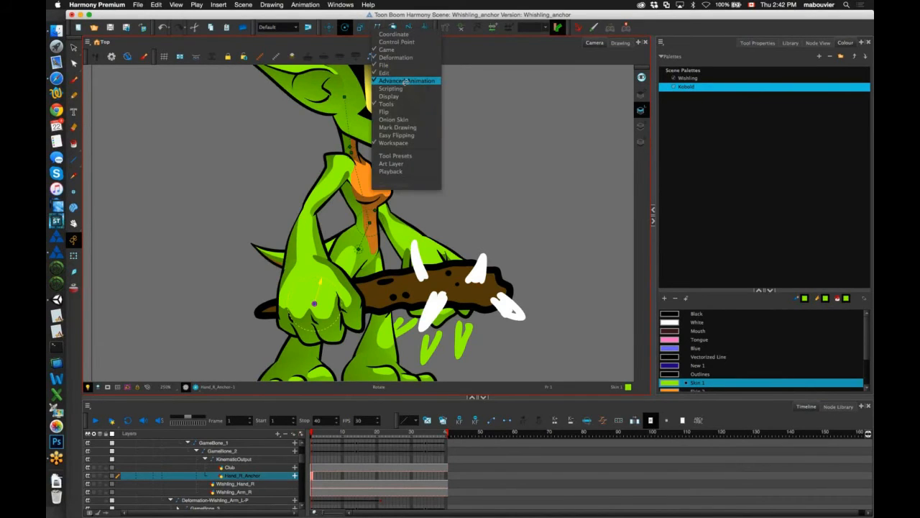
left_click(406, 81)
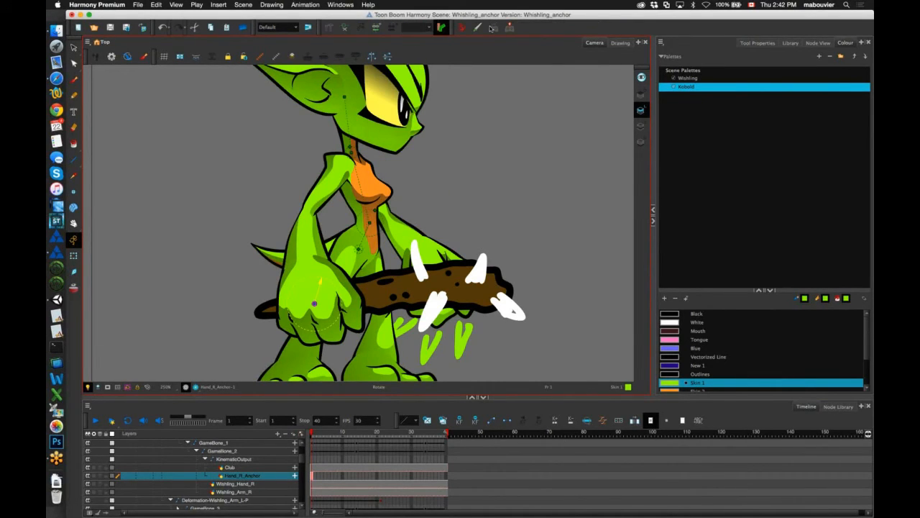
left_click(342, 5)
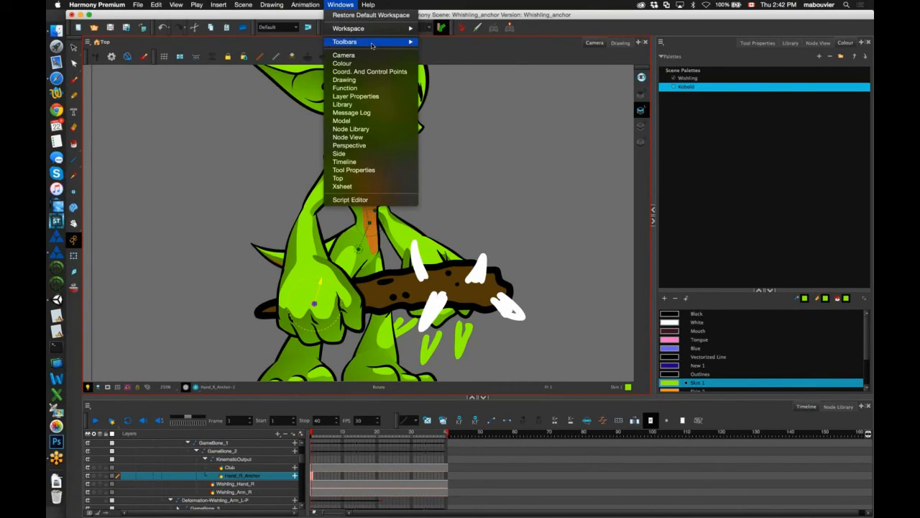
mouse_move(373, 45)
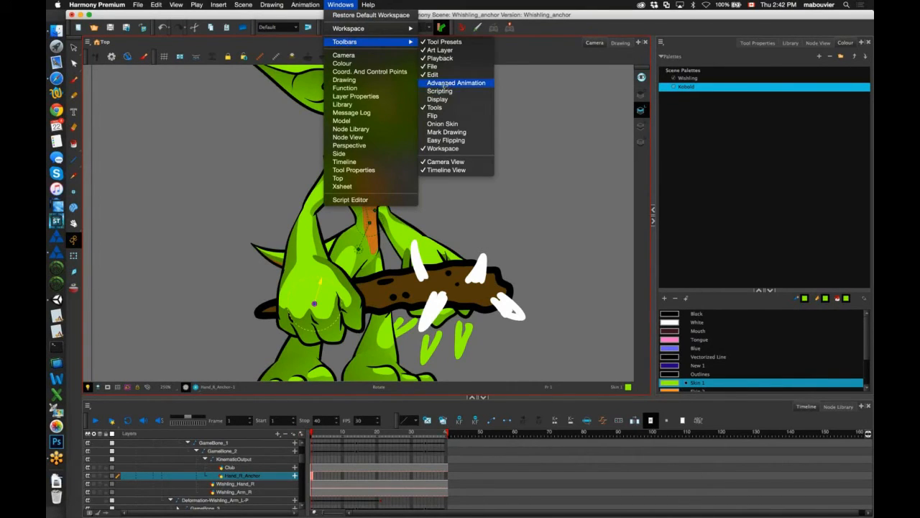
left_click(444, 85)
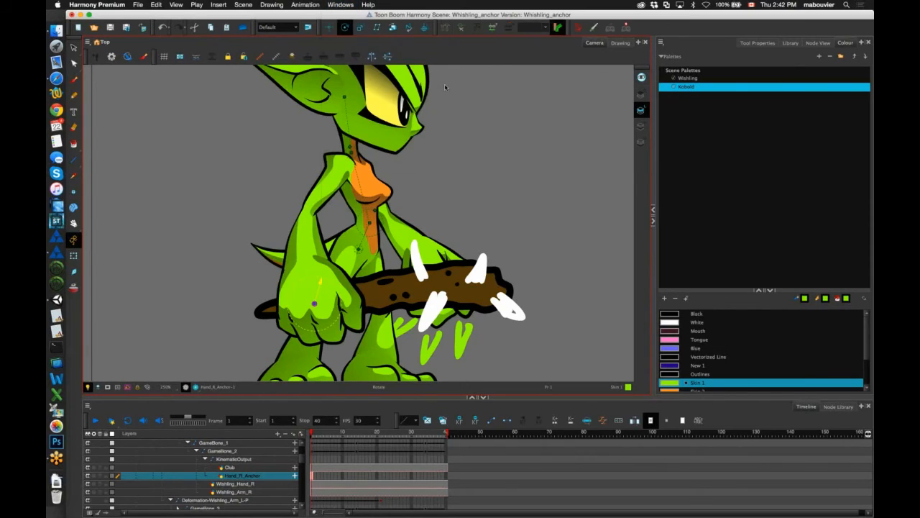
right_click(362, 28)
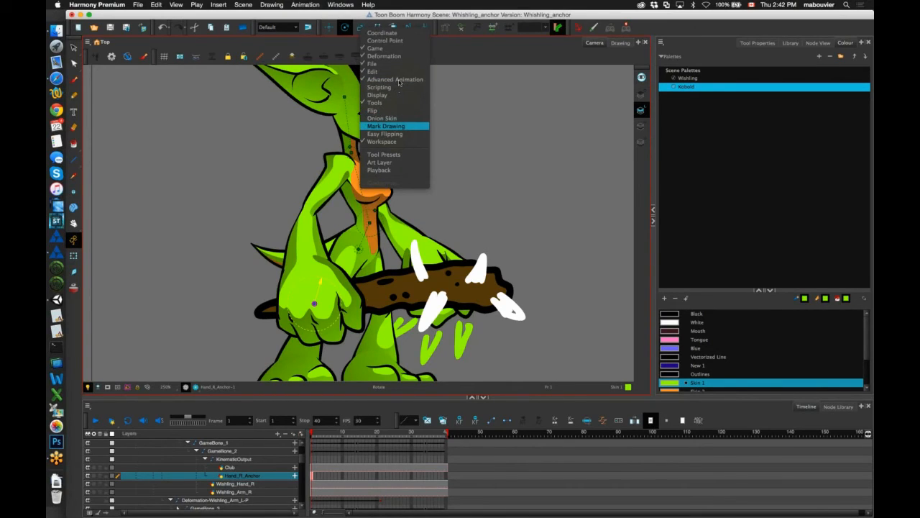
left_click(397, 79)
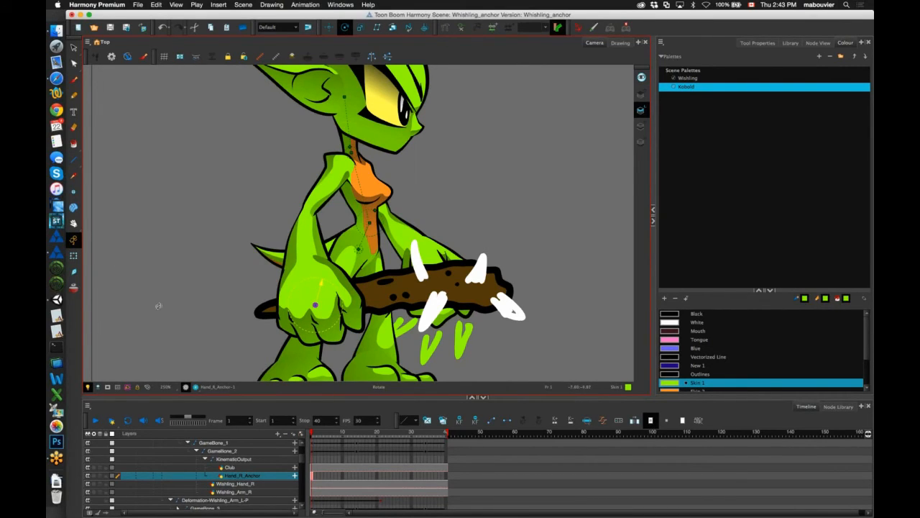
View the Hand_R_Anchor cross on its overlay art layer in the Drawing view, and return to the Camera view
left_click(616, 45)
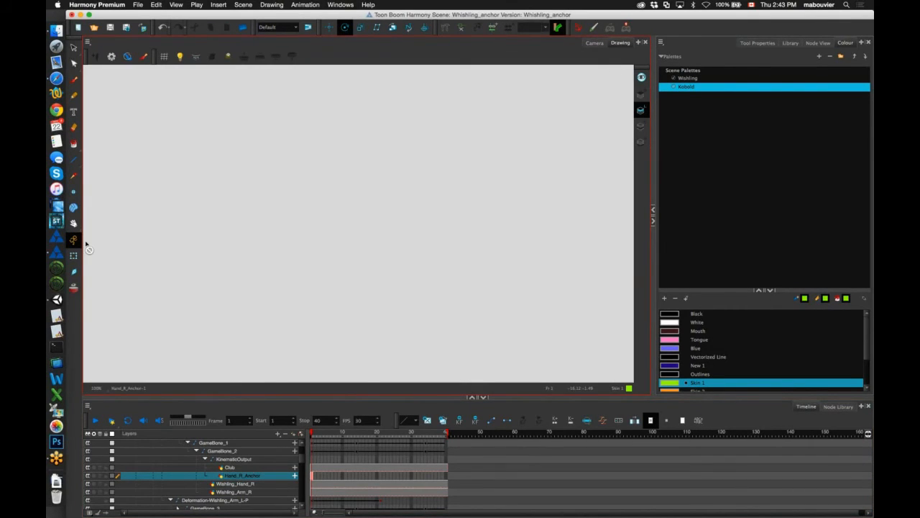
left_click(640, 93)
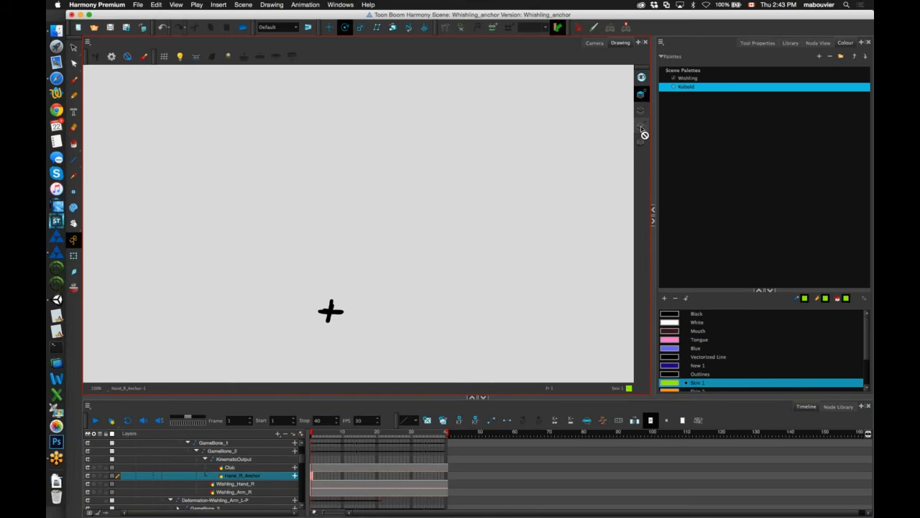
left_click(595, 42)
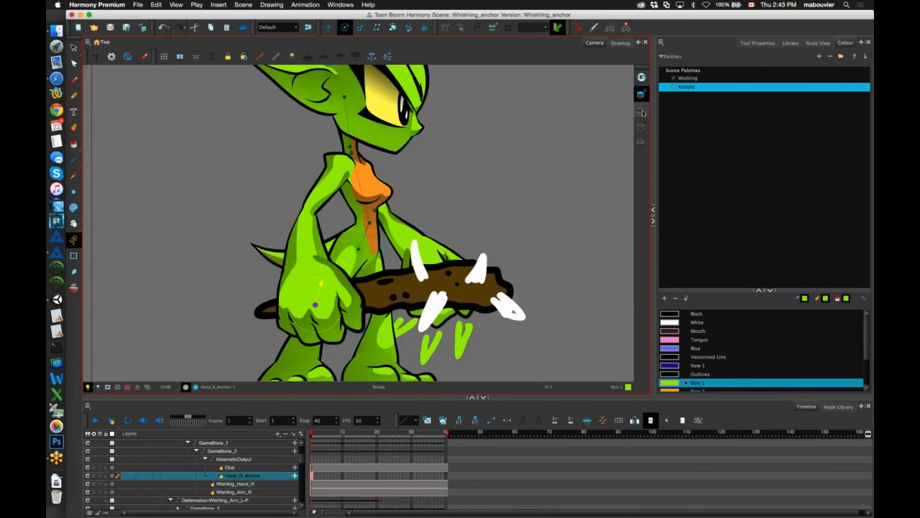
Switch the active art layer from overlay to line art and activate the Transform tool
left_click(641, 111)
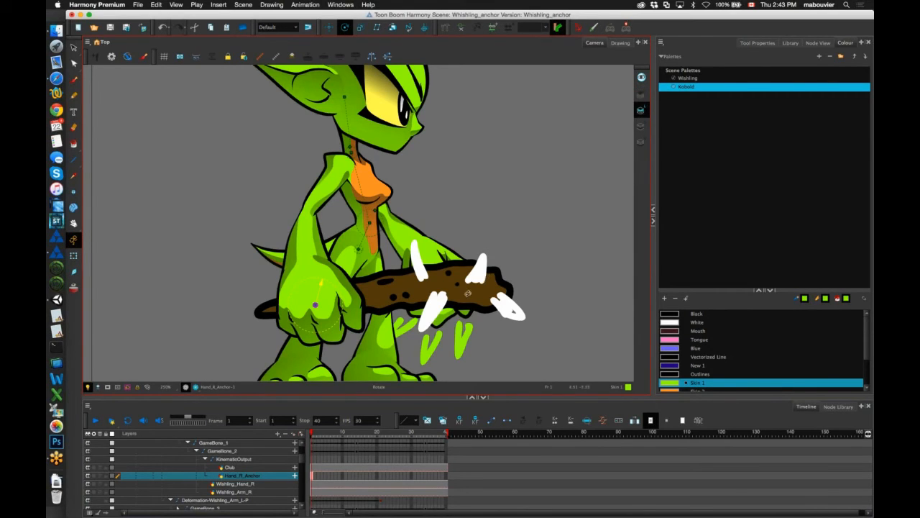
scroll(468, 287, "down", 5)
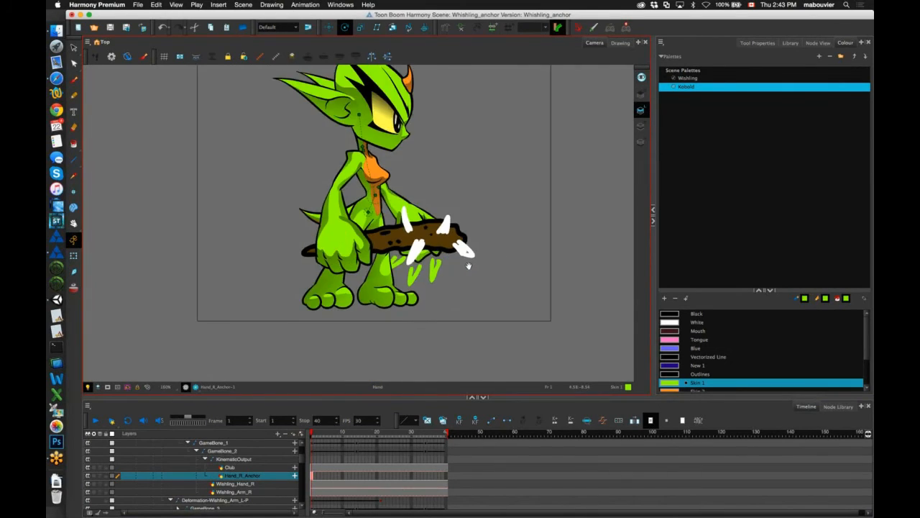
left_click(73, 255)
Export the scene to sprite sheets as Whishling_Demo with Overwrite Project and Clear Texture Folder enabled
left_click(611, 28)
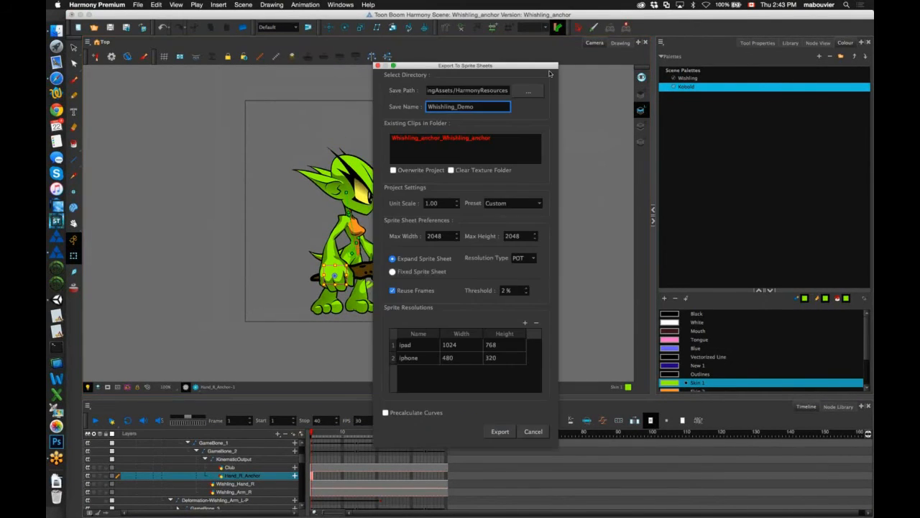
left_click_drag(395, 66, 437, 69)
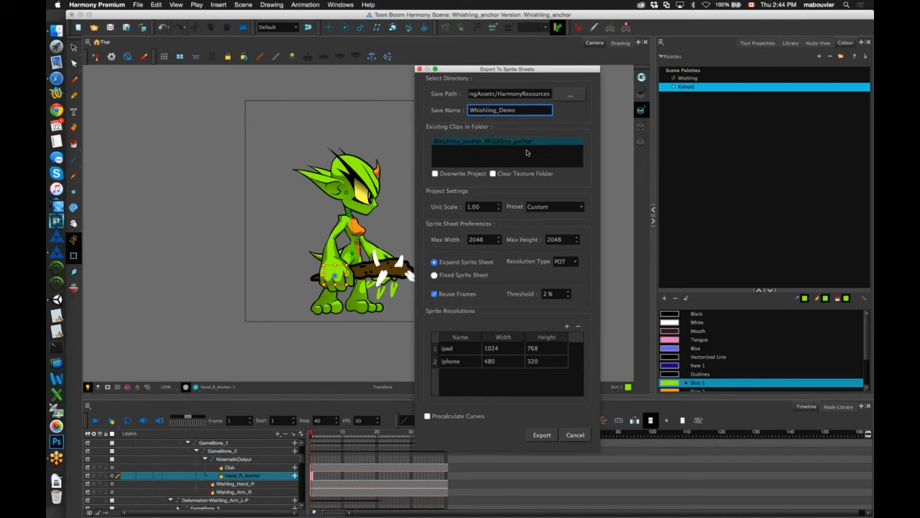
left_click(468, 176)
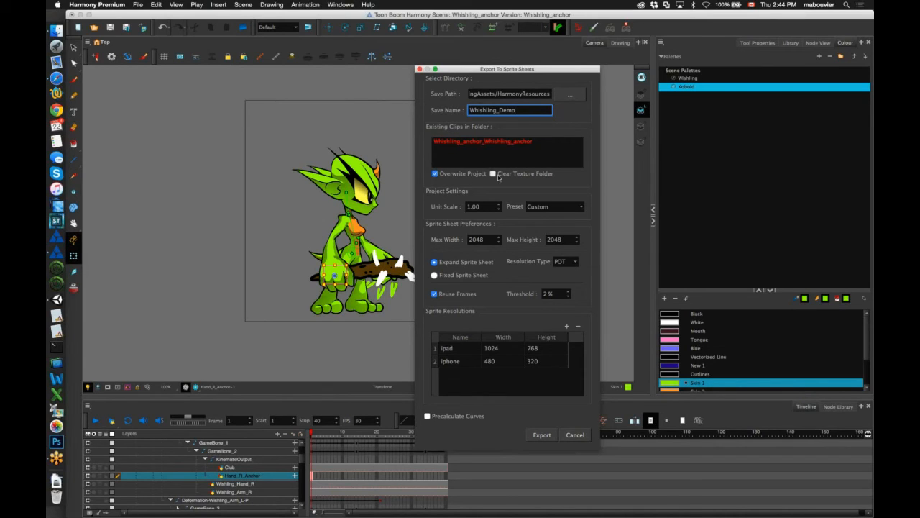
left_click(498, 176)
double_click(541, 361)
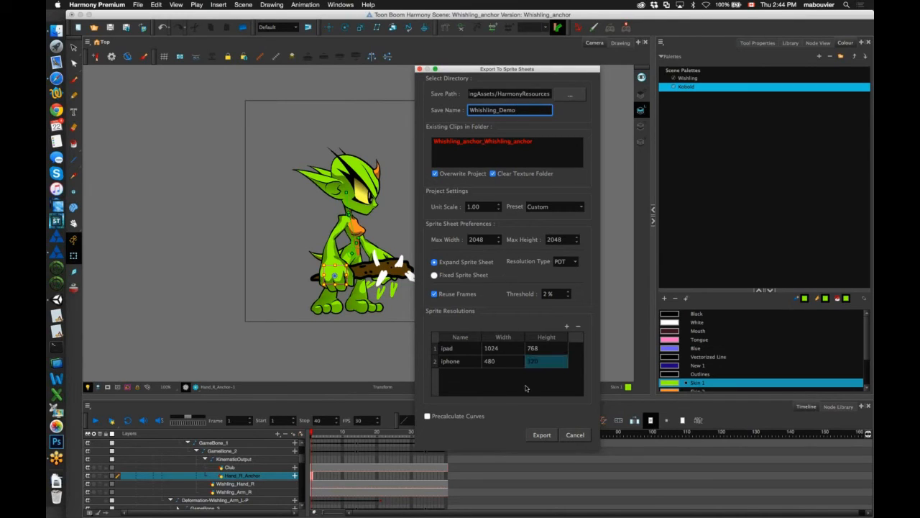
left_click(540, 434)
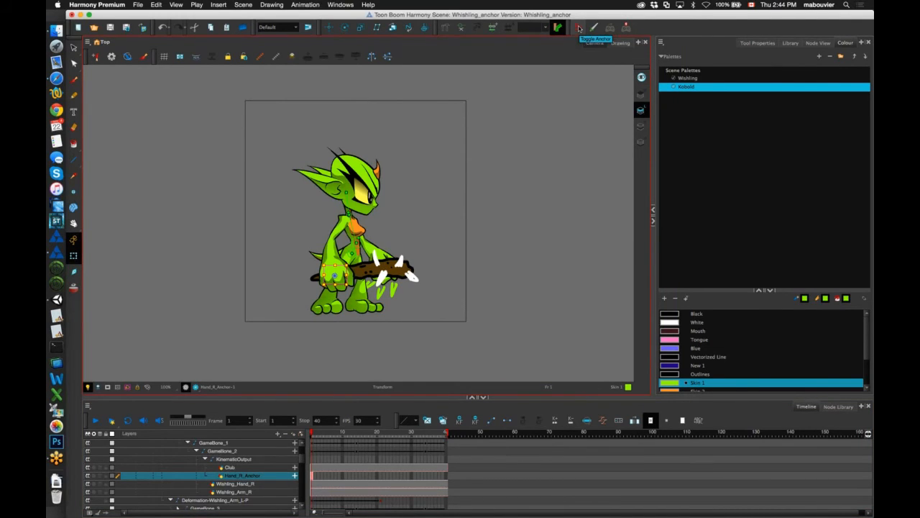
Tag the Hand_R_Anchor layer as an anchor and display the Metadata Editor
left_click(578, 29)
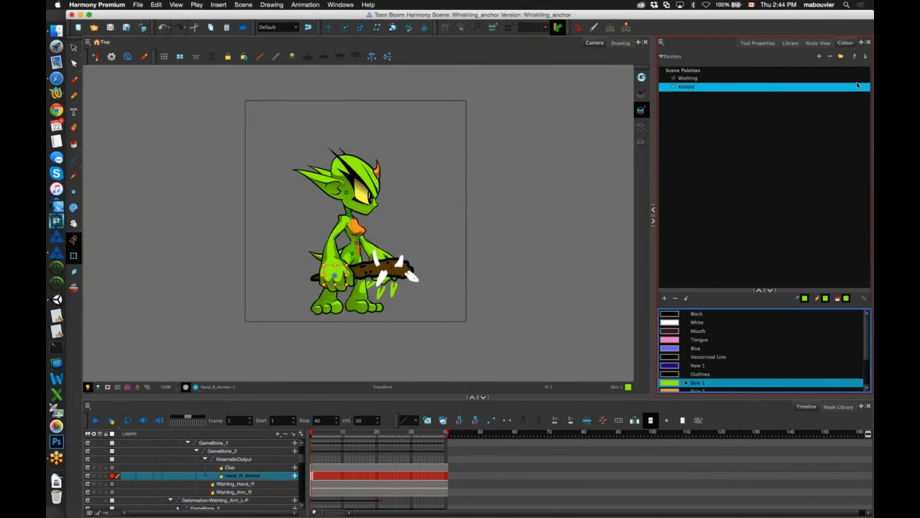
left_click(862, 43)
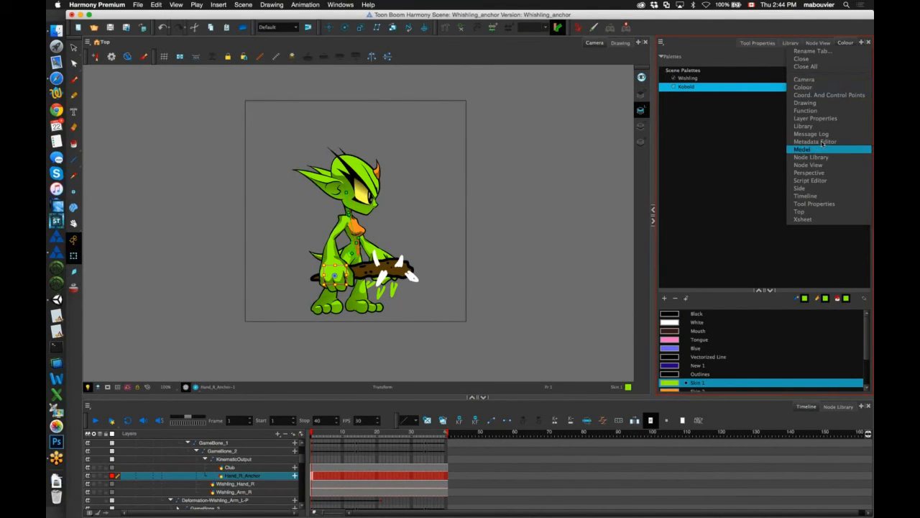
left_click(819, 142)
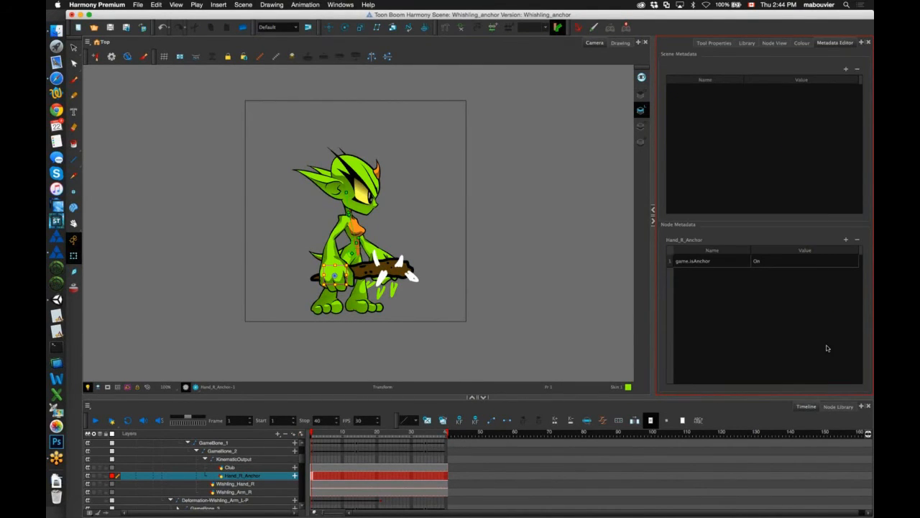
Examine the node metadata of the Club and Hand_R_Anchor layers, checking the anchor entry's name
left_click(243, 467)
left_click(245, 476)
left_click(693, 263)
left_click(700, 265)
left_click(709, 260)
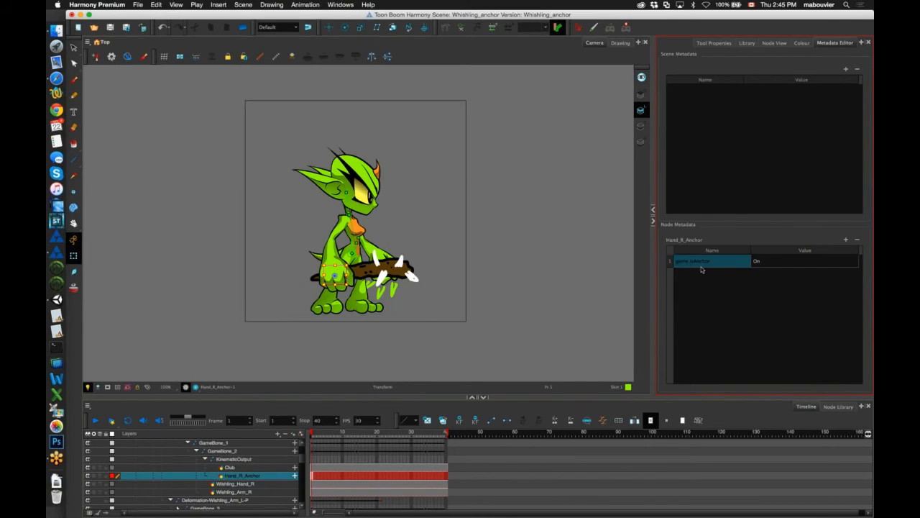
left_click(669, 267)
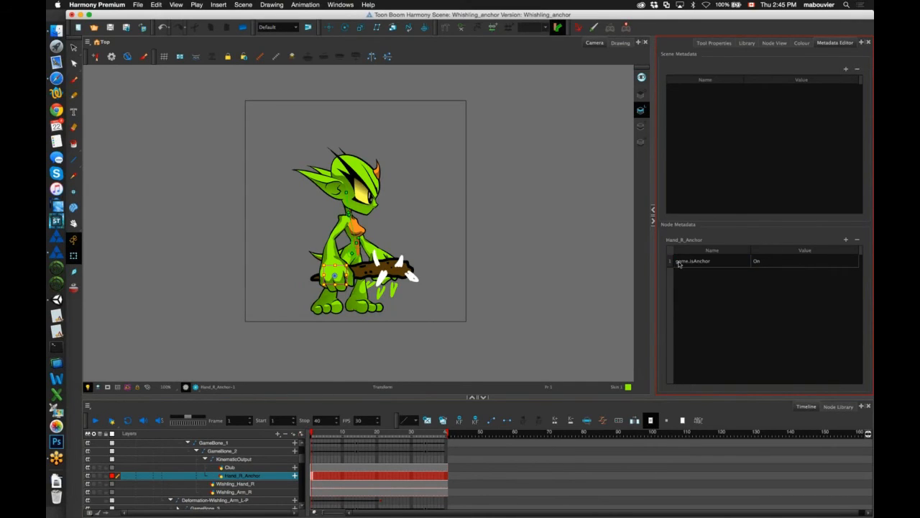
left_click(632, 259)
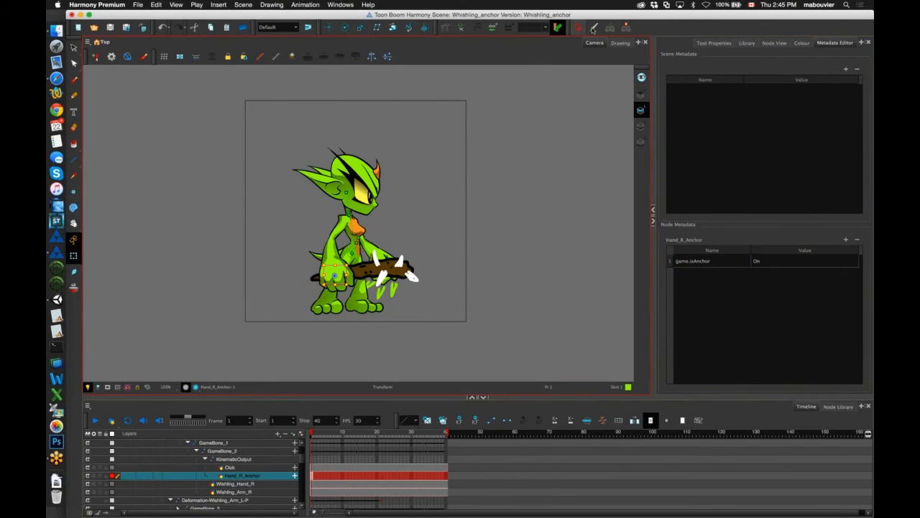
Tag the Club layer as a prop and check its entry in the node metadata
left_click(230, 469)
left_click(230, 467)
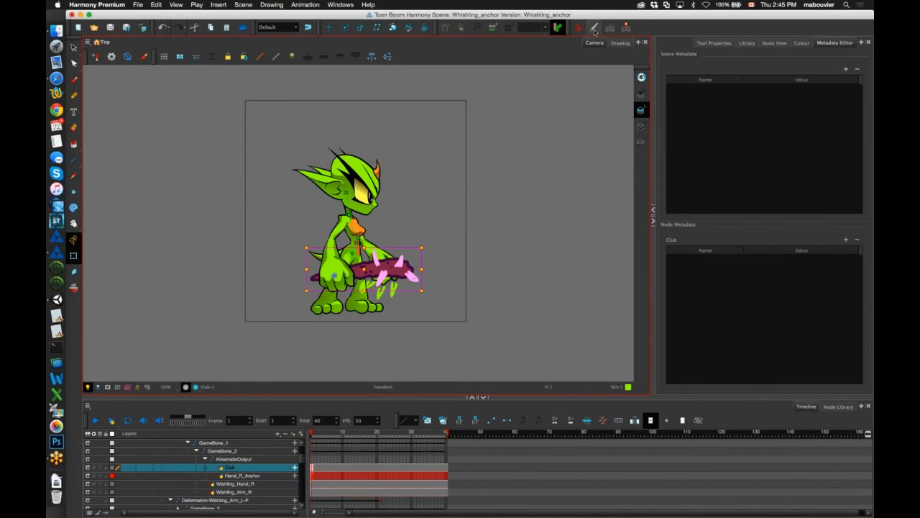
left_click(593, 29)
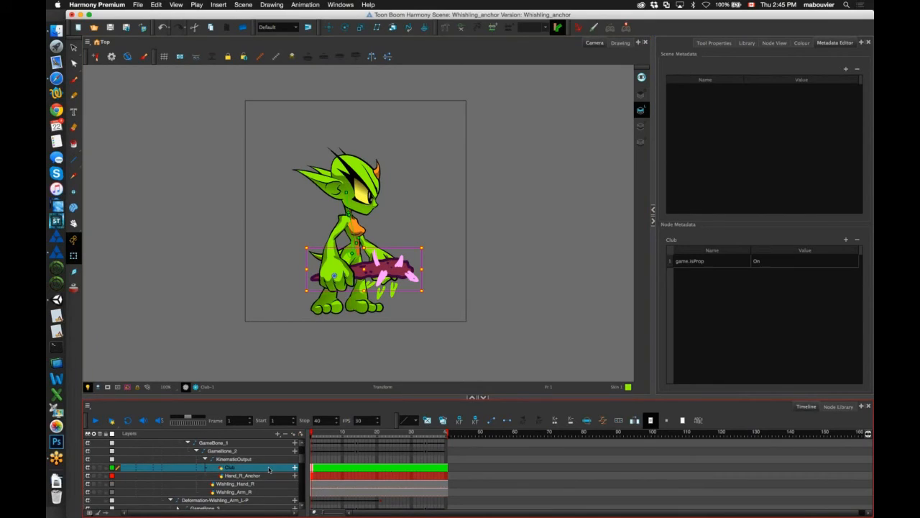
double_click(689, 261)
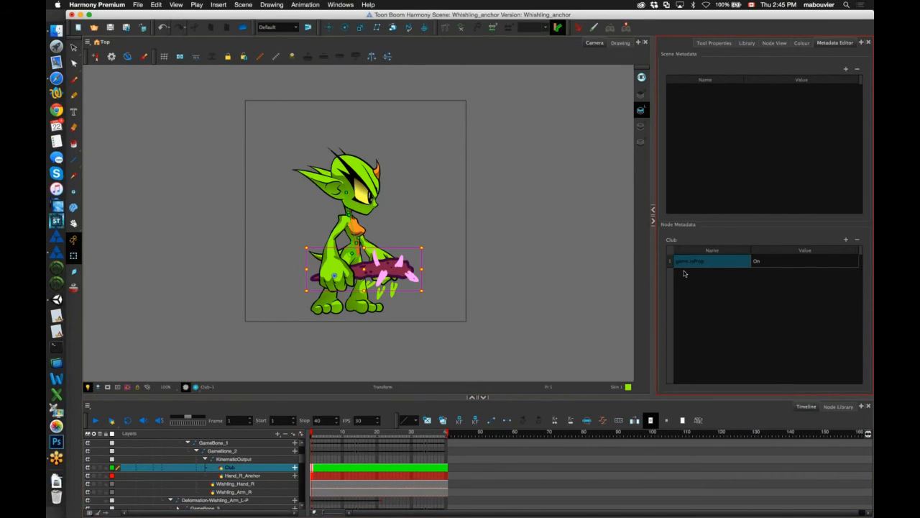
key("Return")
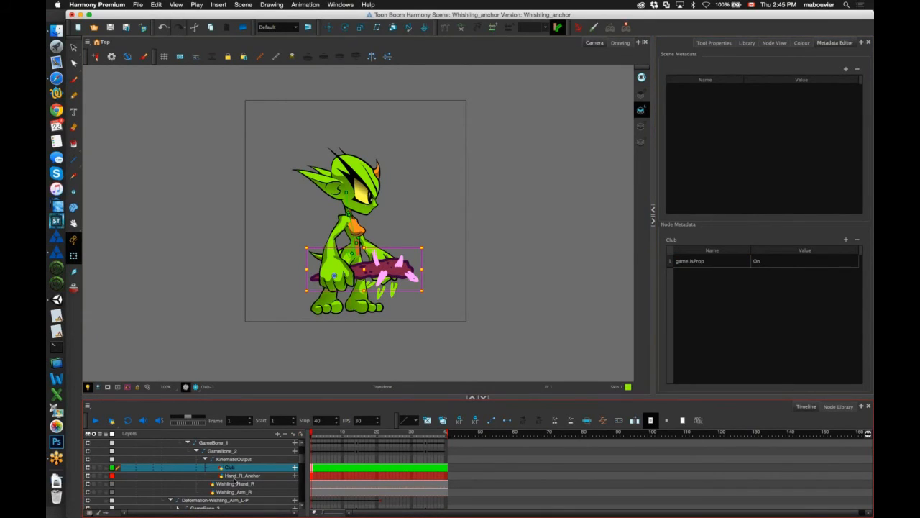
Compare the metadata of Hand_R_Anchor and Club, and export the scene to sprite sheets again as Whishling_Demo
left_click(235, 476)
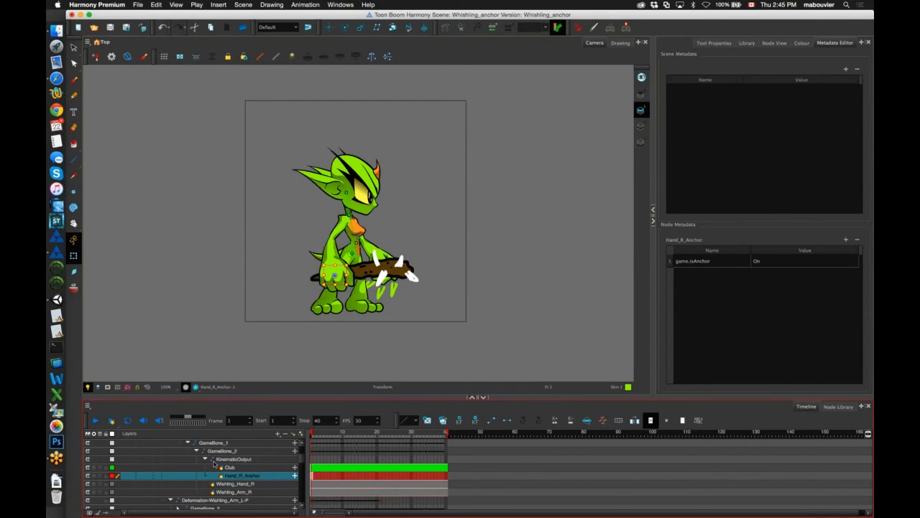
left_click(262, 470)
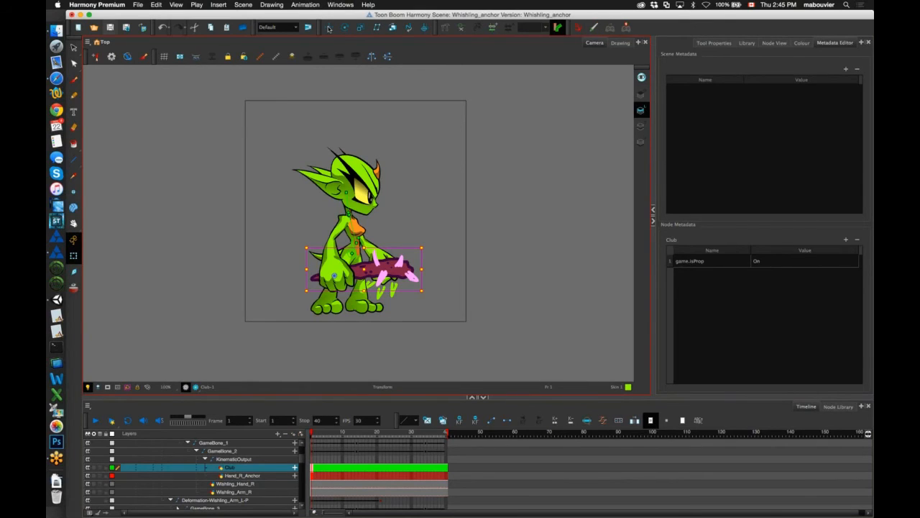
left_click(611, 29)
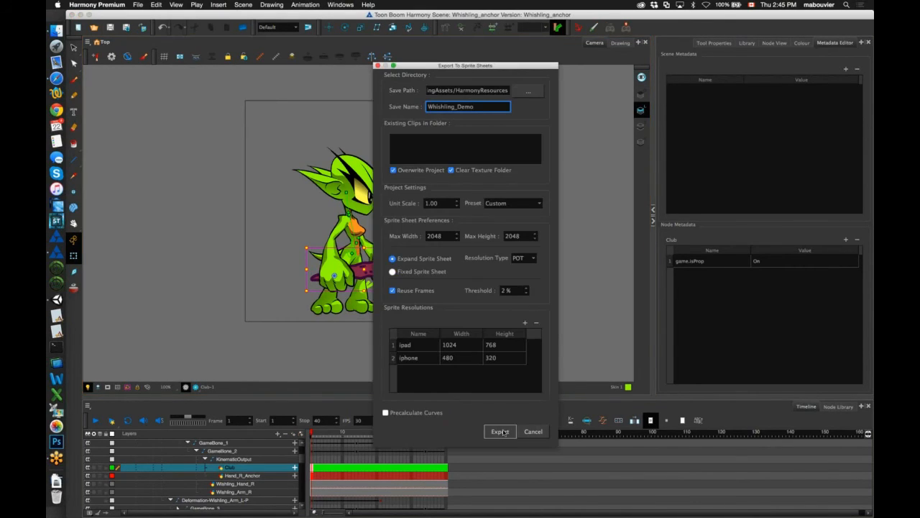
left_click(501, 432)
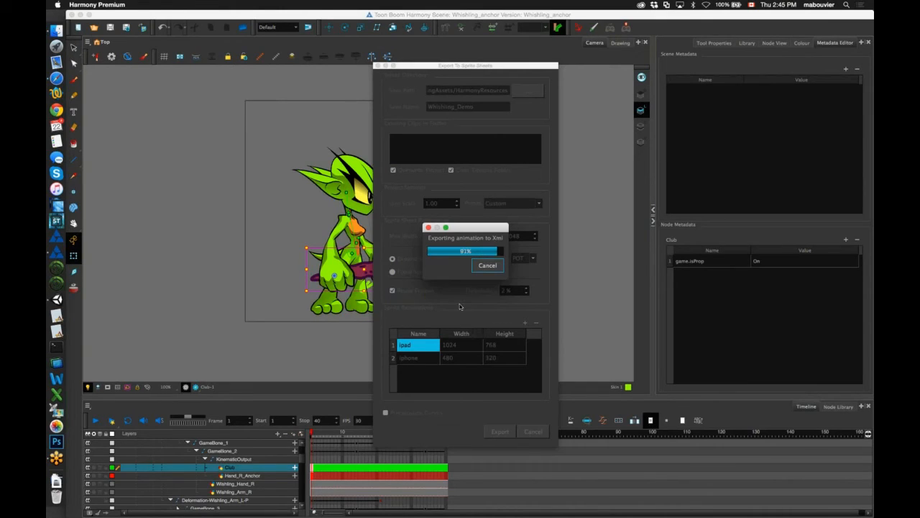
Switch to Finder, open Whishling_Demo's spriteSheets folder, and preview sheet_Club-ipad.png and sheet_Top-ipad.png
key("super+Tab")
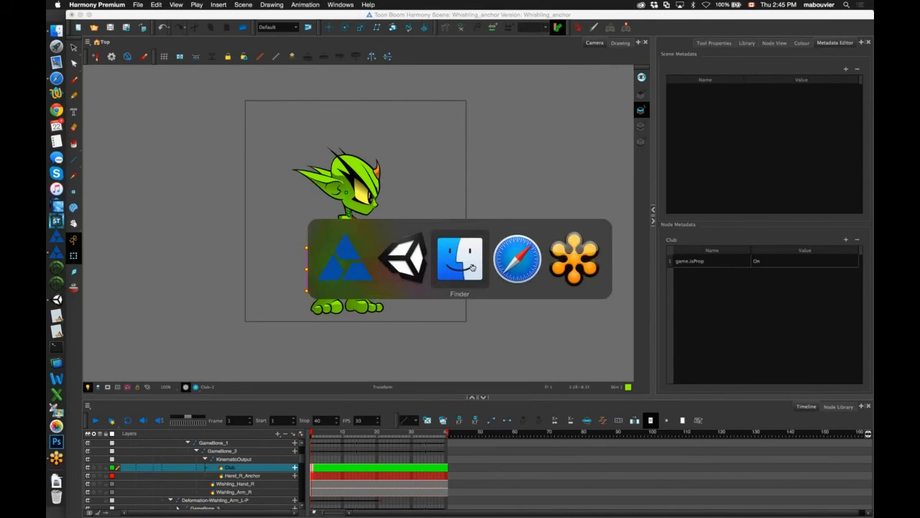
left_click(472, 266)
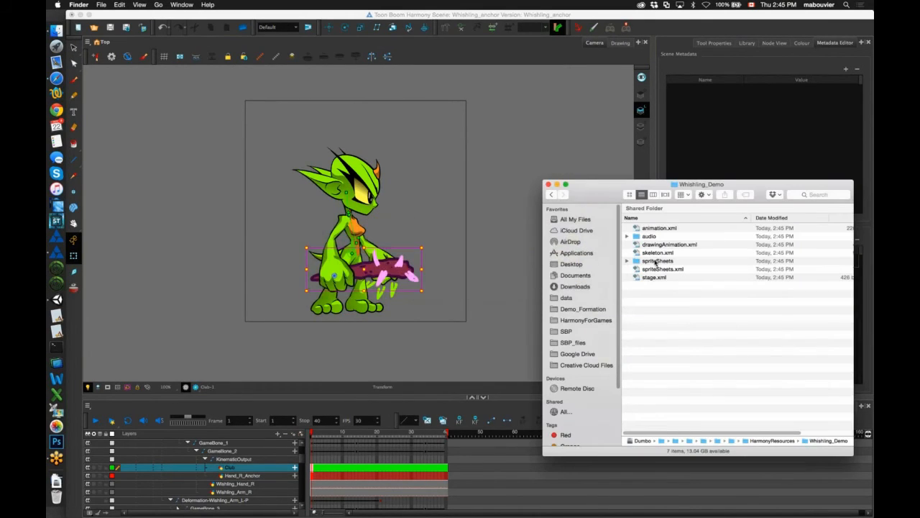
double_click(647, 261)
left_click_drag(651, 228, 647, 268)
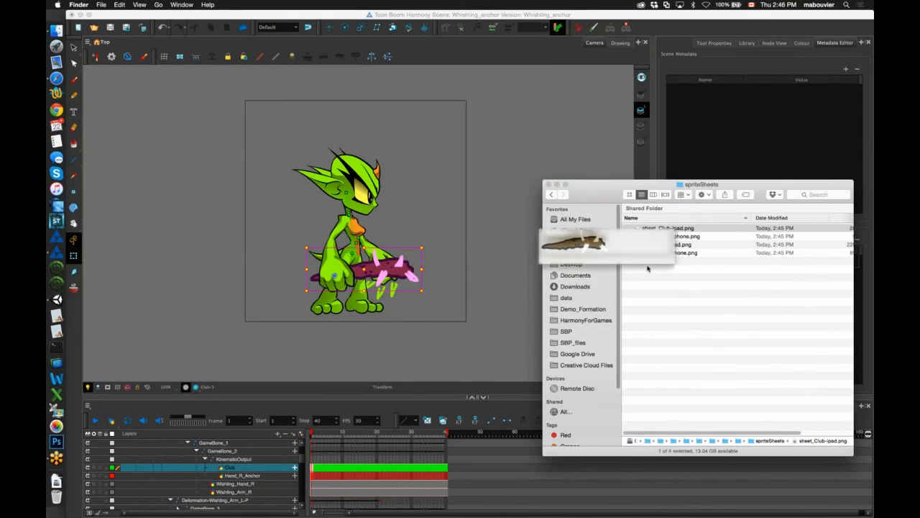
key("space")
key("Down")
key("Down")
key("space")
key("space")
key("space")
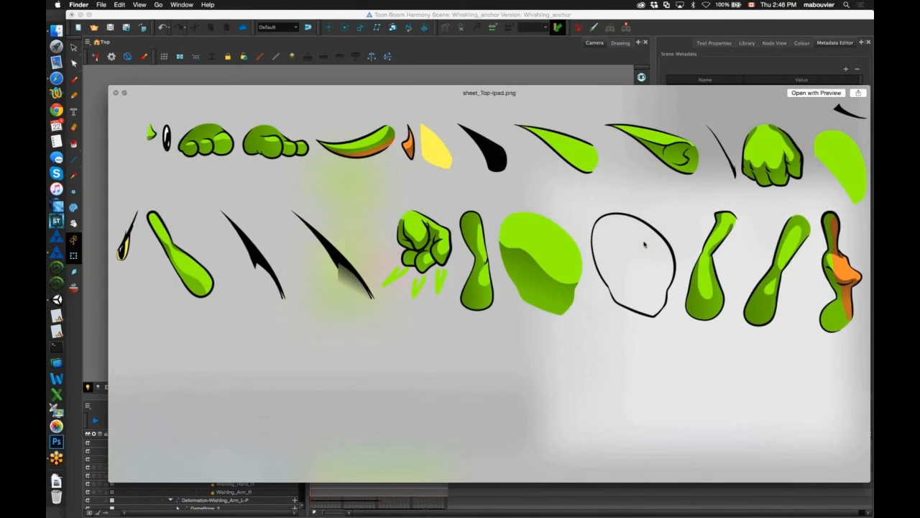
key("space")
Preview the Club and Top sprite sheets in turn, in both their ipad and iphone versions
left_click_drag(546, 187, 508, 198)
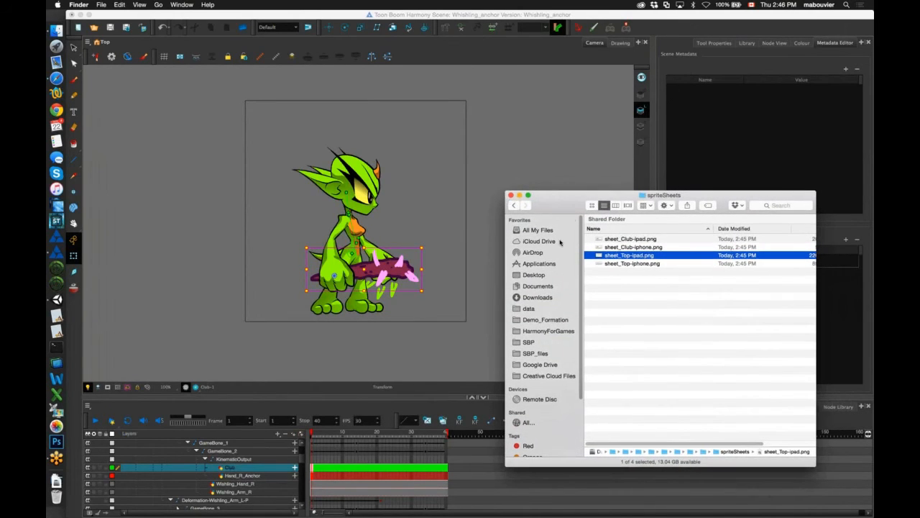
key("Up")
key("Up")
key("space")
key("Down")
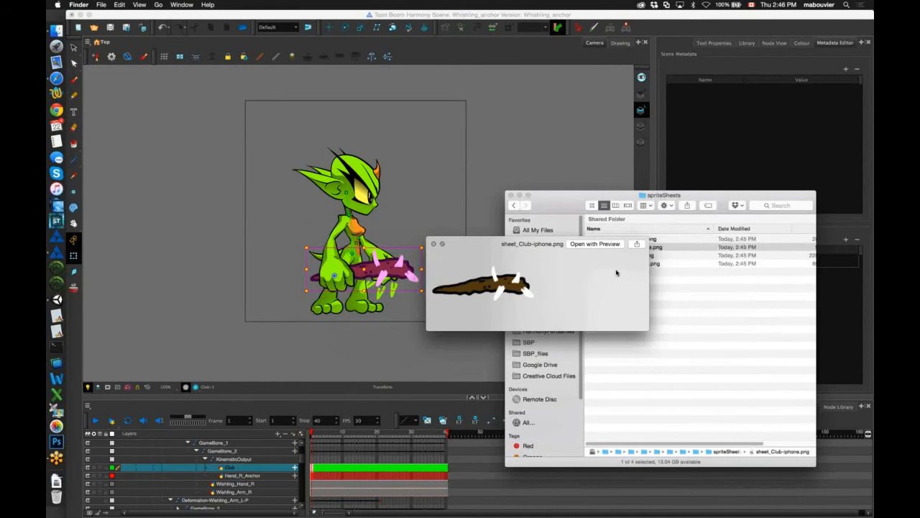
key("Down")
key("Down")
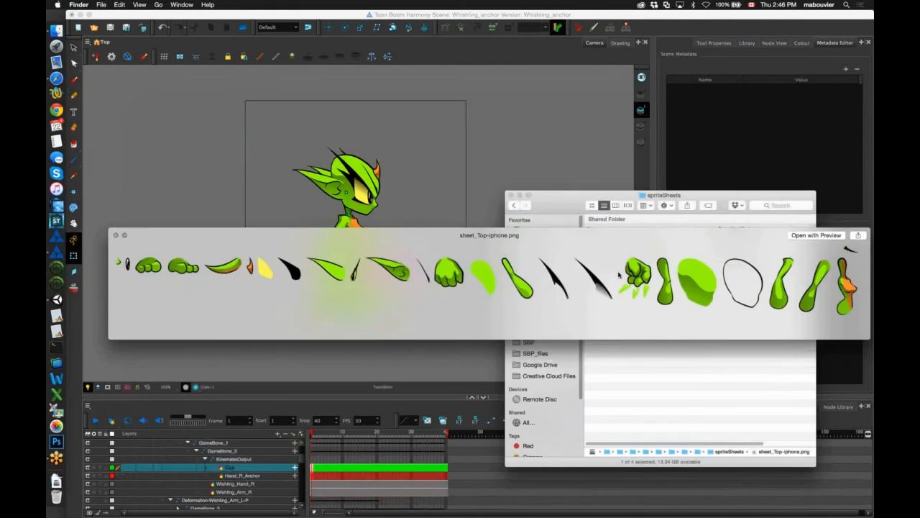
key("space")
left_click_drag(553, 203, 551, 204)
Switch to Unity, select the Whishling_Demo object, and briefly run the GreenWhishling scene before stopping it
key("super+Tab")
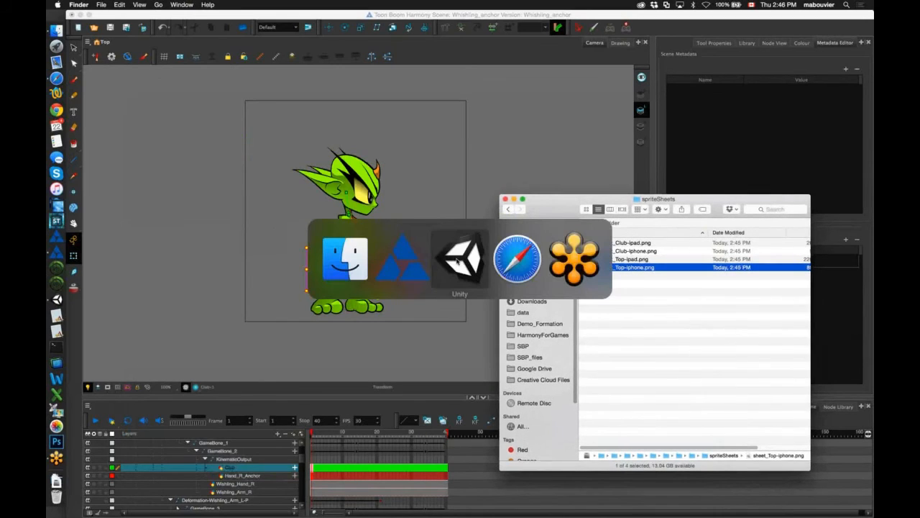
left_click(458, 261)
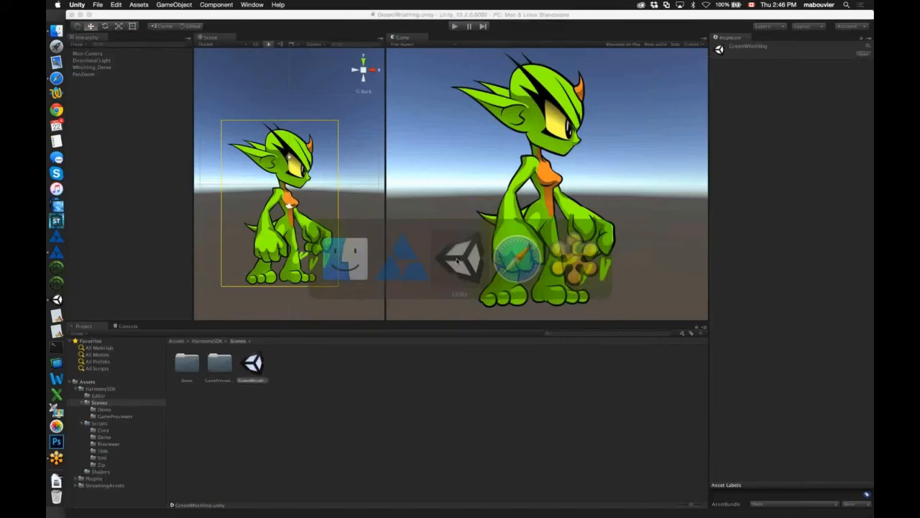
left_click(94, 66)
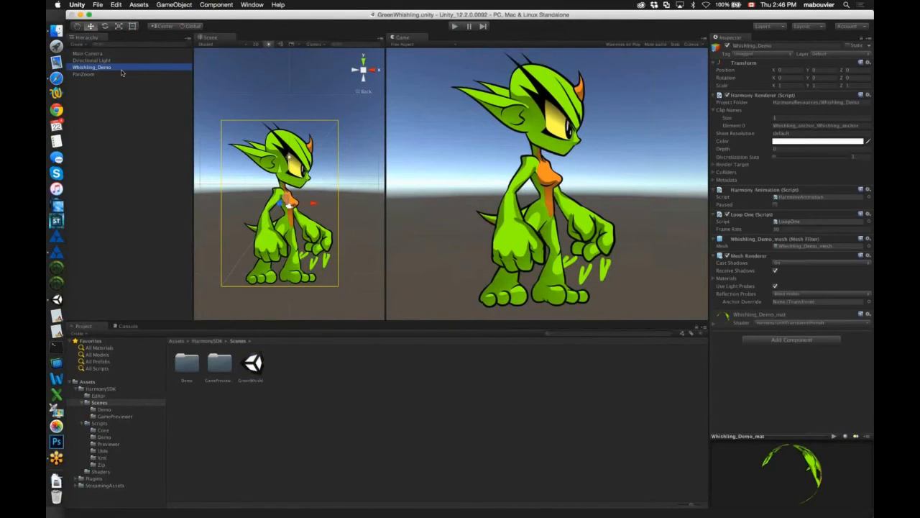
left_click(455, 27)
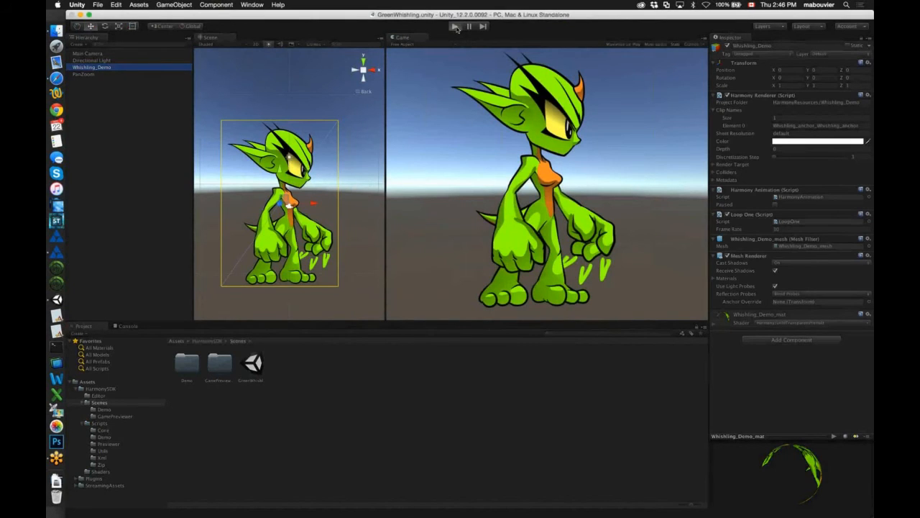
left_click(456, 27)
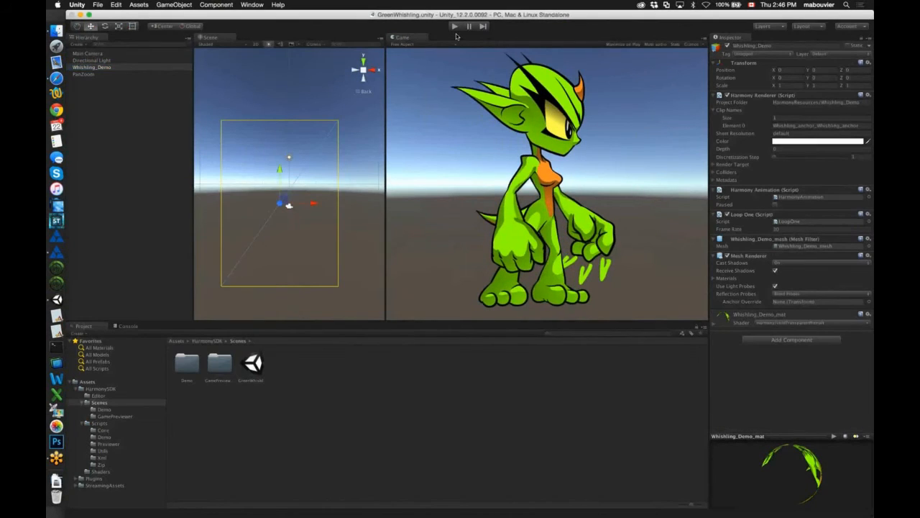
Delete the Whishling_Demo object from the GreenWhishling scene
left_click(85, 74)
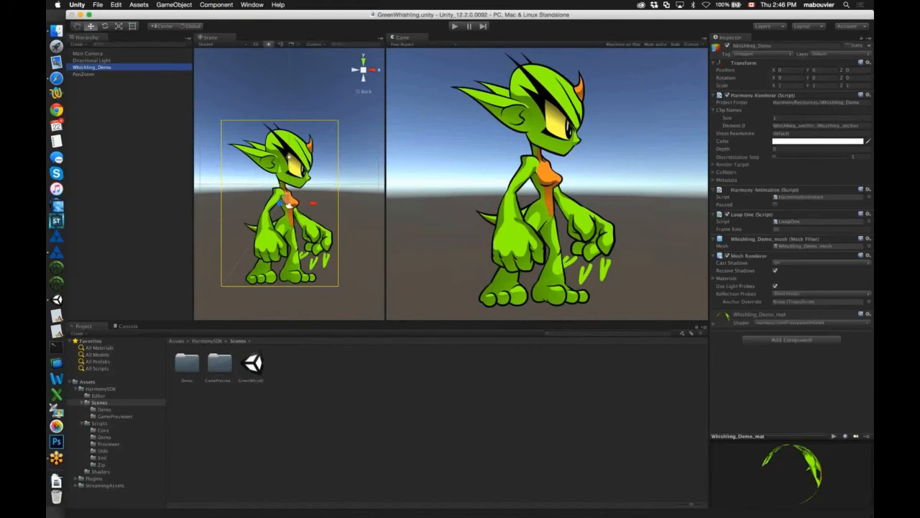
key("super+BackSpace")
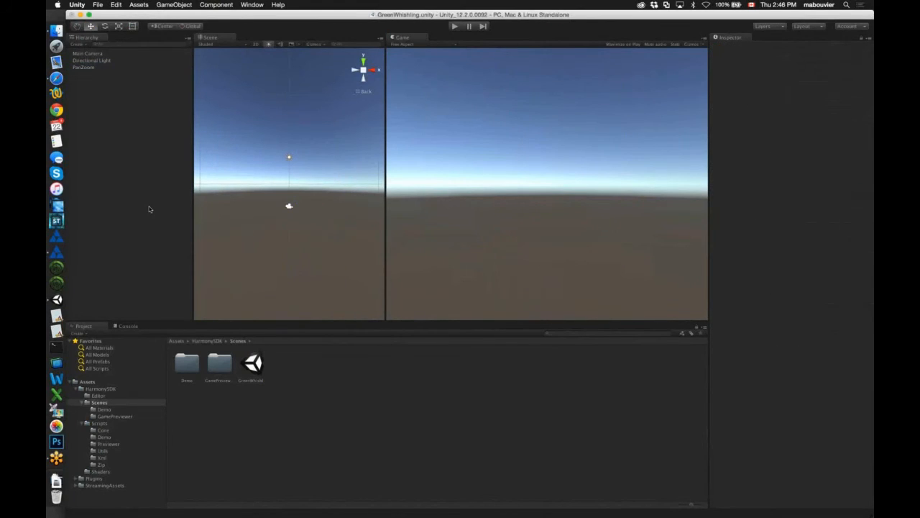
Add a Harmony Object to the scene from the Whishling_anchor folder in StreamingAssets' HarmonyResources
right_click(149, 209)
mouse_move(148, 235)
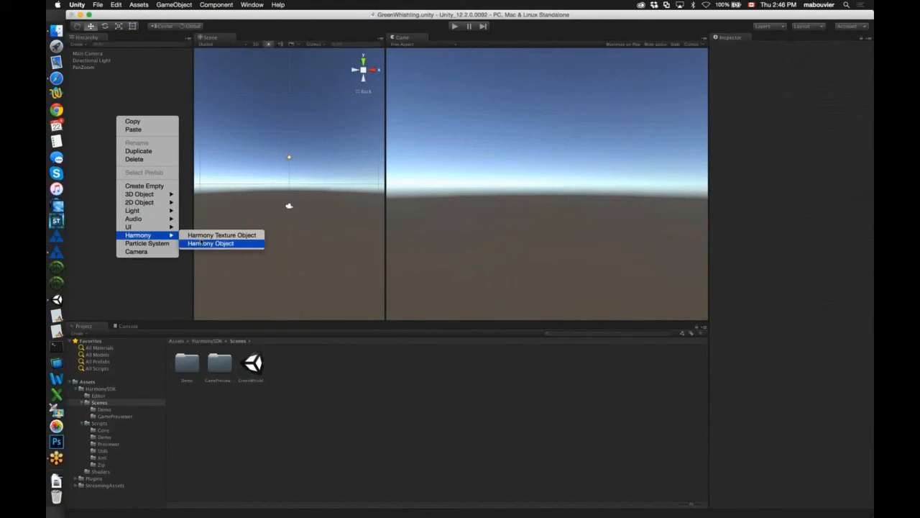
left_click(201, 243)
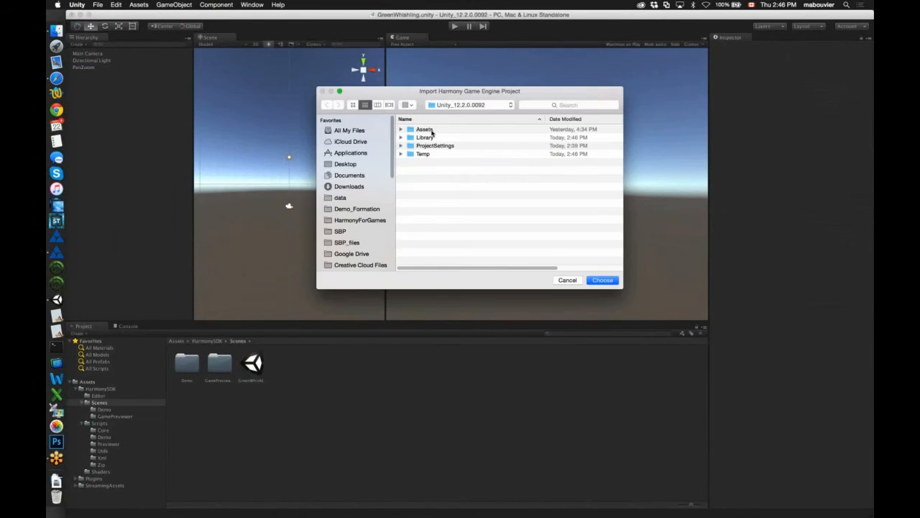
double_click(434, 130)
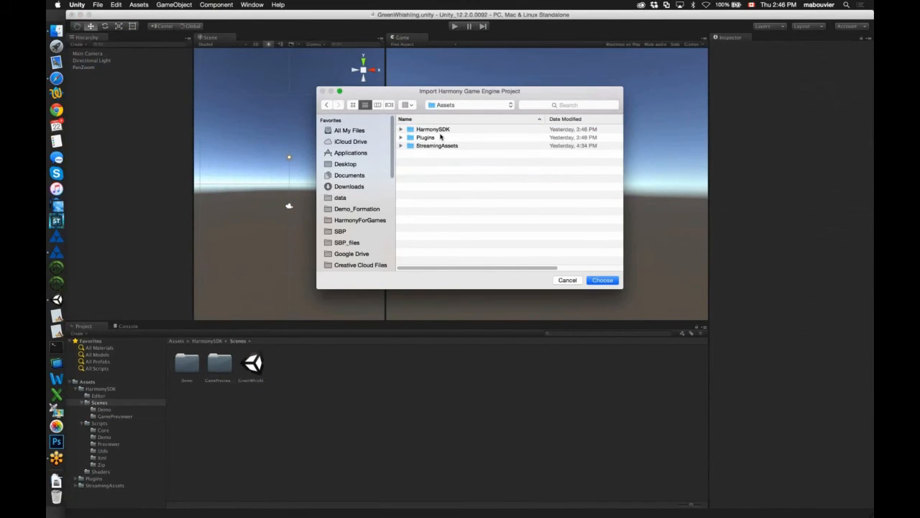
double_click(438, 129)
double_click(442, 129)
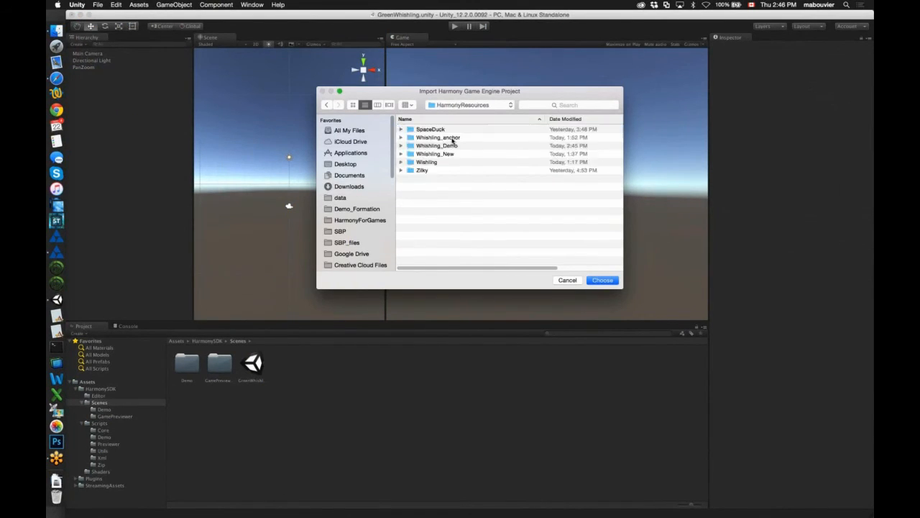
double_click(452, 140)
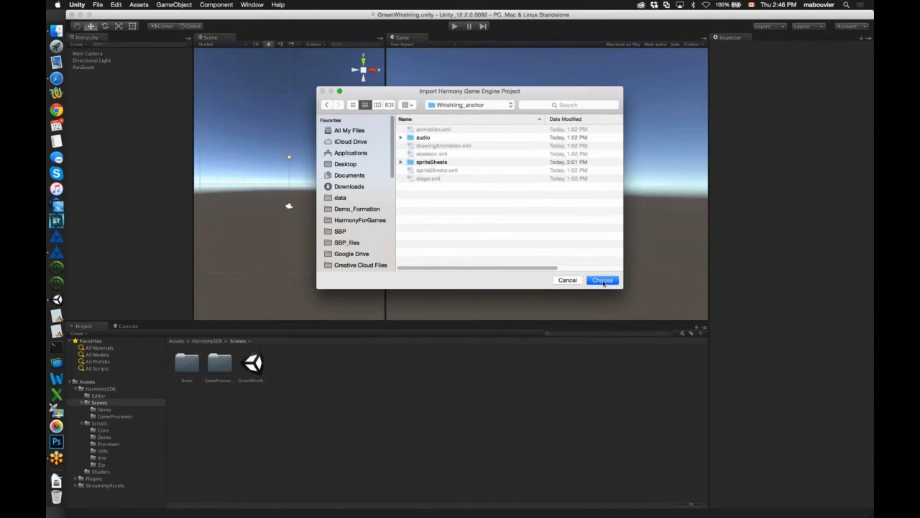
left_click(603, 280)
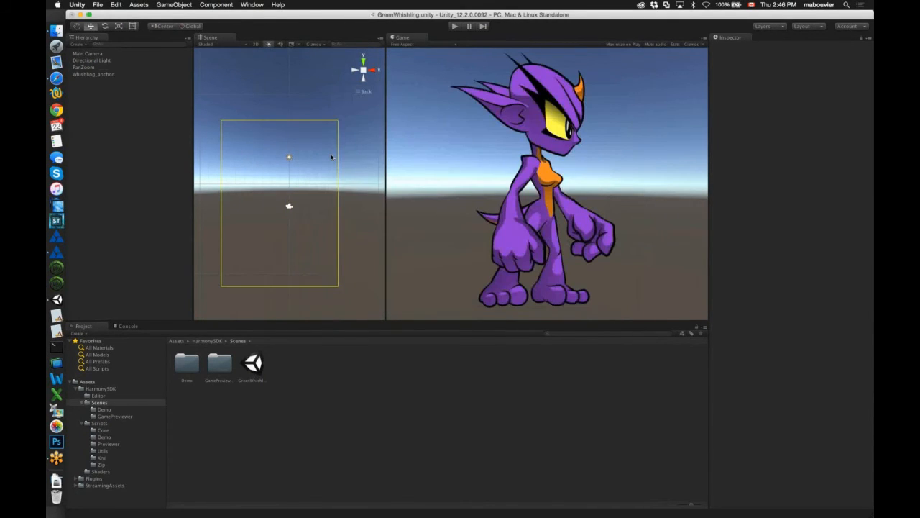
Delete the Whishling_anchor object from the GreenWhishling scene
key("super+Tab")
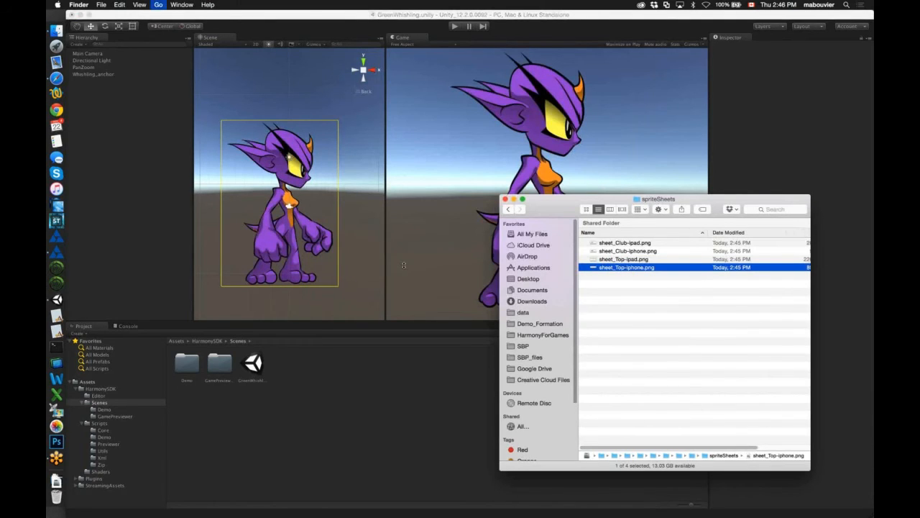
left_click(120, 75)
left_click(120, 75)
key("super+BackSpace")
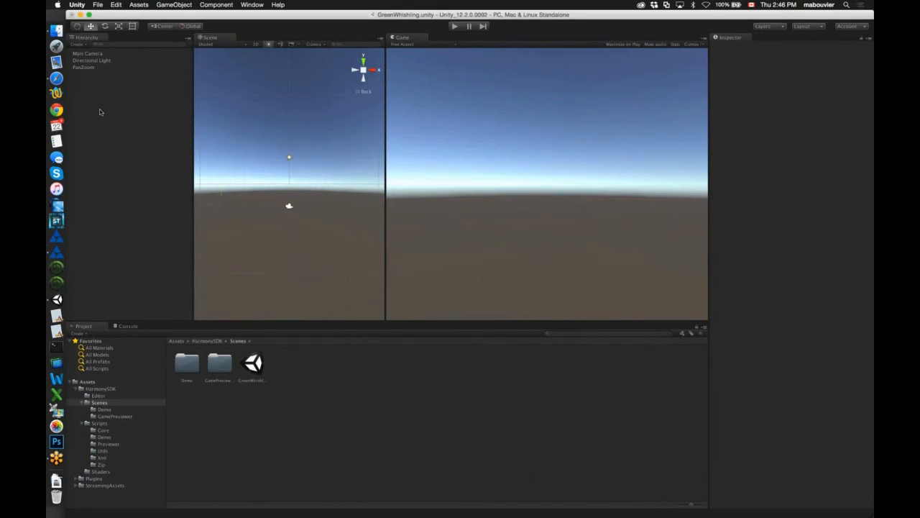
Add a Harmony Object to the scene from the Whishling_Demo folder in HarmonyResources
right_click(100, 112)
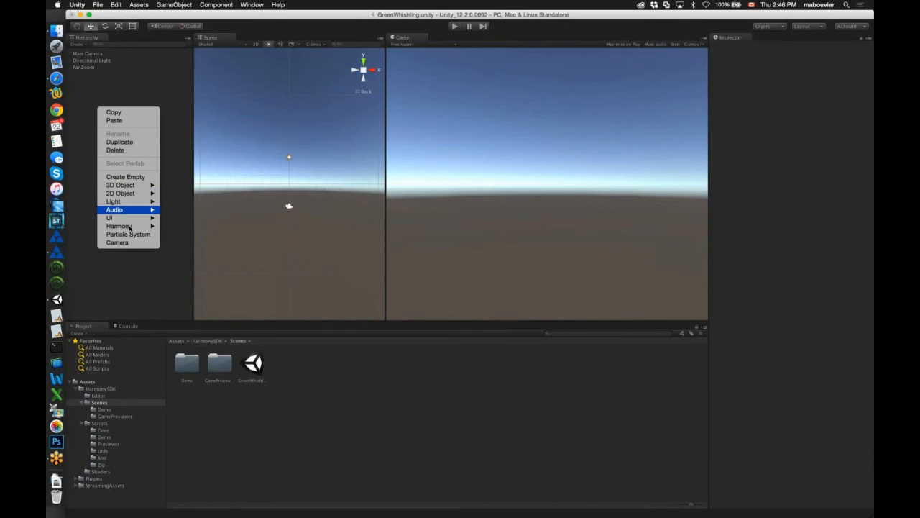
mouse_move(119, 226)
left_click(203, 226)
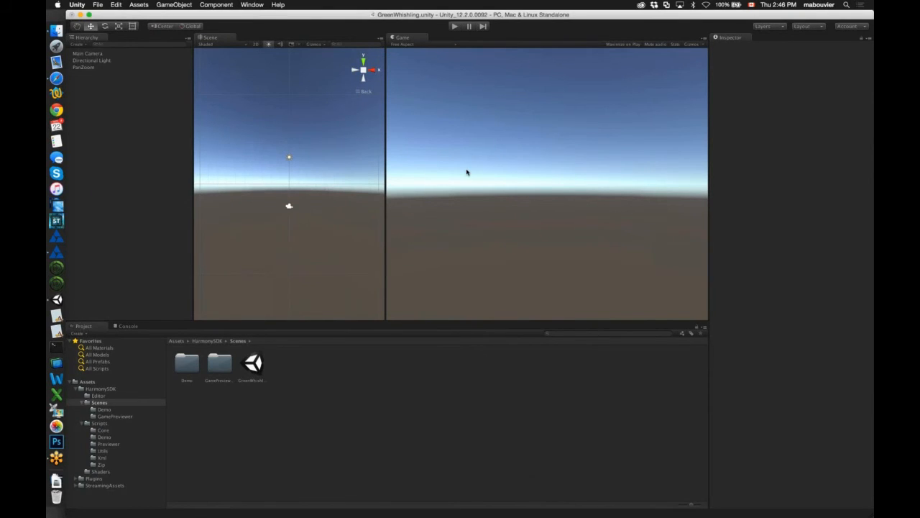
left_click(461, 105)
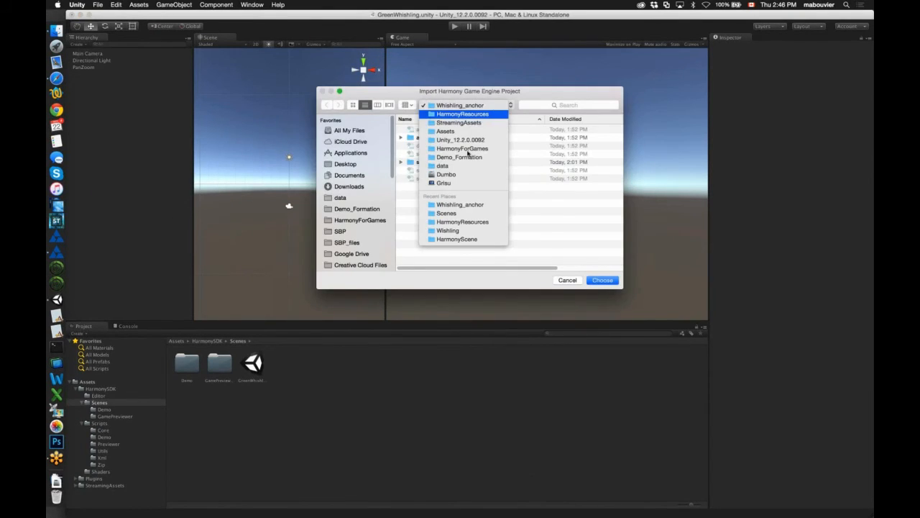
left_click(467, 150)
double_click(446, 146)
left_click(595, 281)
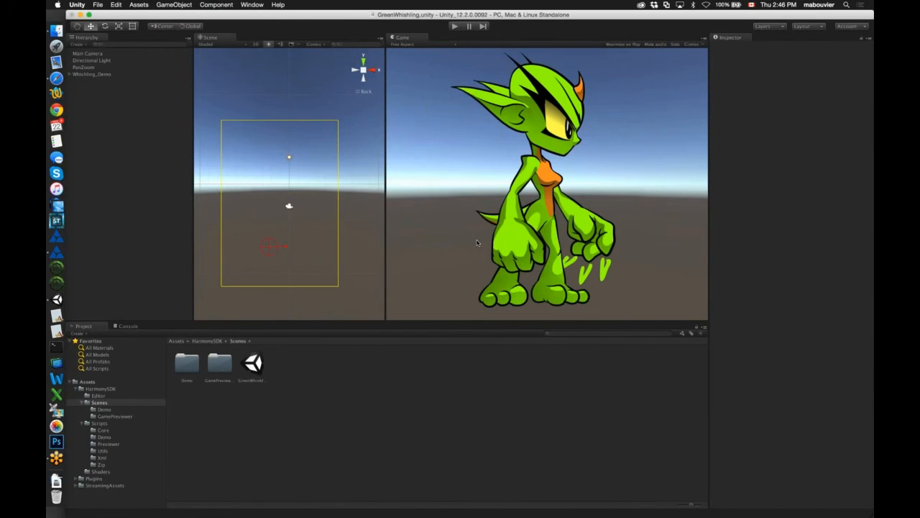
Expand Whishling_Demo's Props and Anchors groups, compare their objects' properties, and make play_Club a child of Hand_R_Anchor
left_click(70, 75)
left_click(75, 81)
left_click(100, 88)
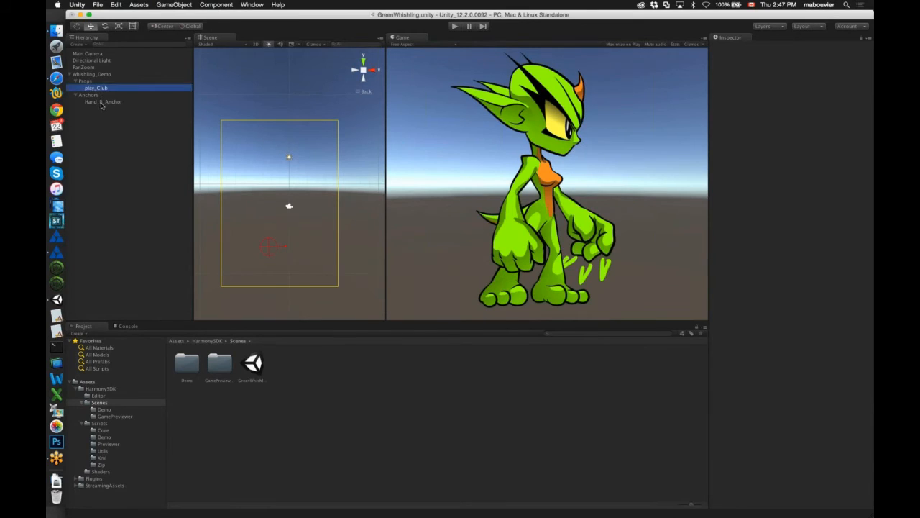
left_click(100, 103)
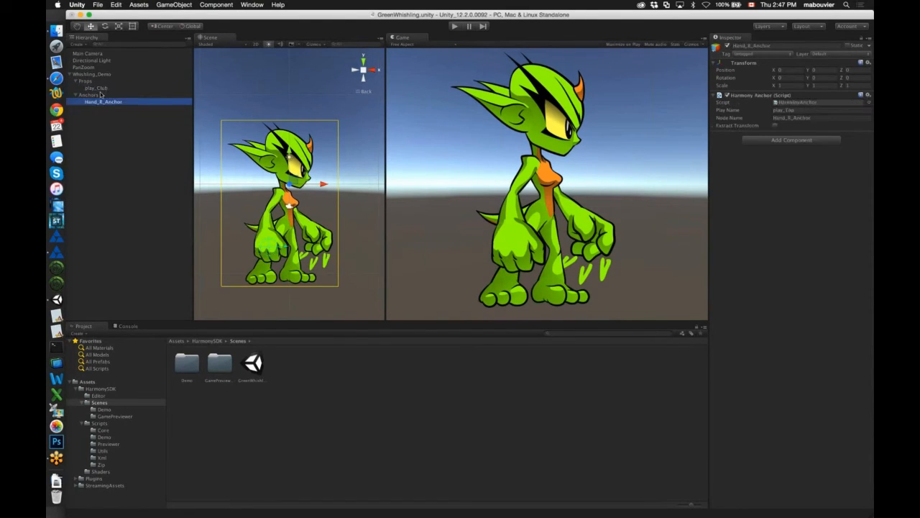
left_click(100, 88)
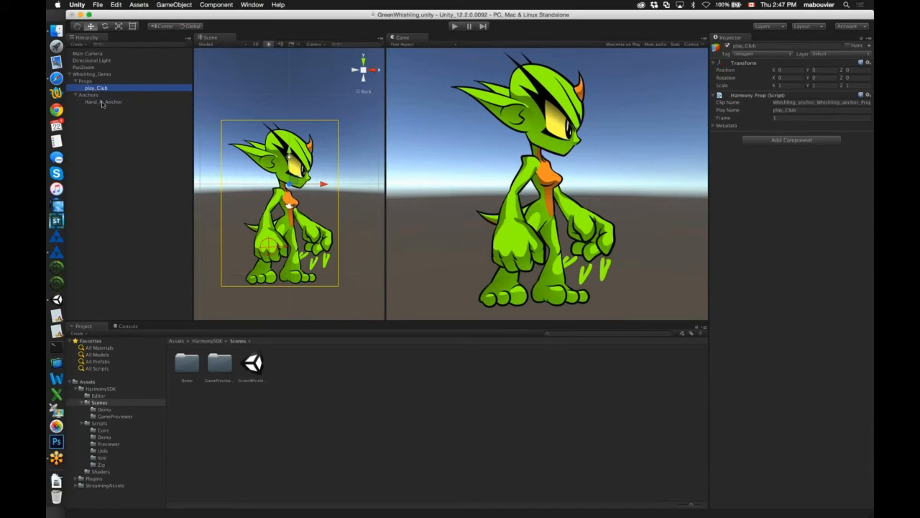
left_click(101, 102)
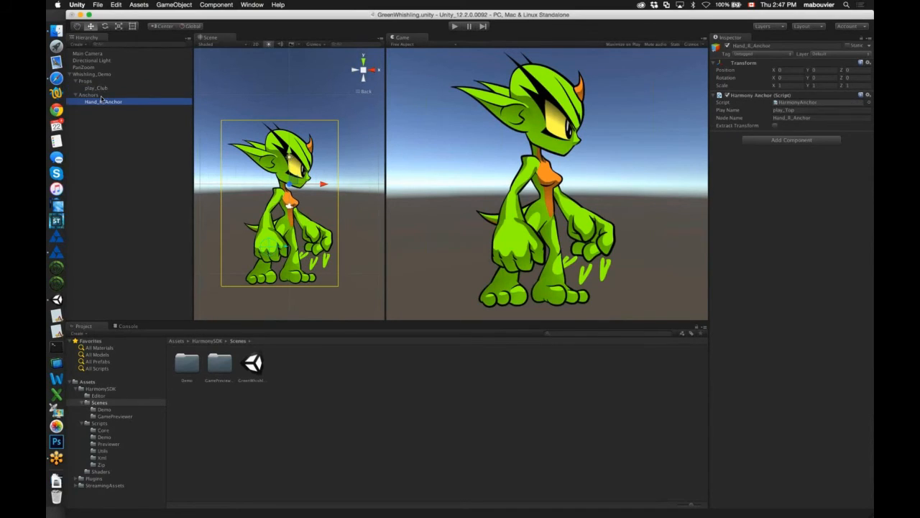
left_click(98, 88)
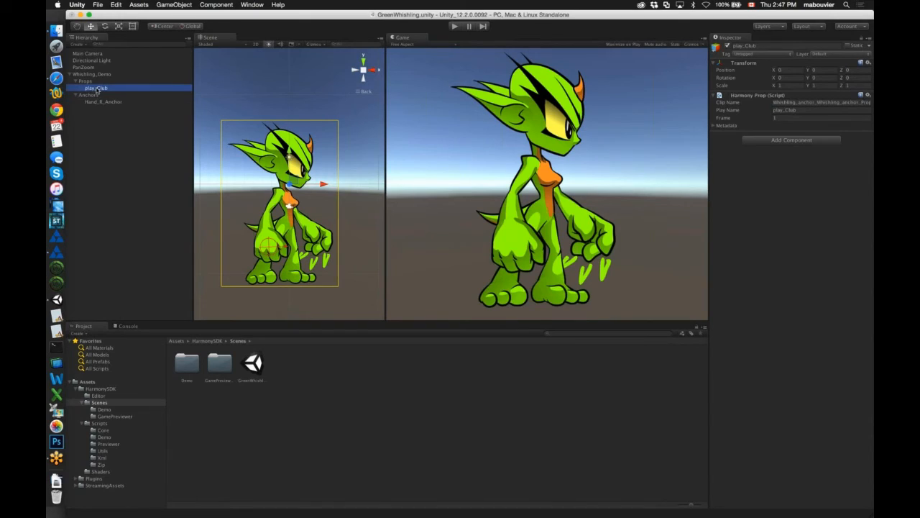
left_click_drag(98, 90, 114, 102)
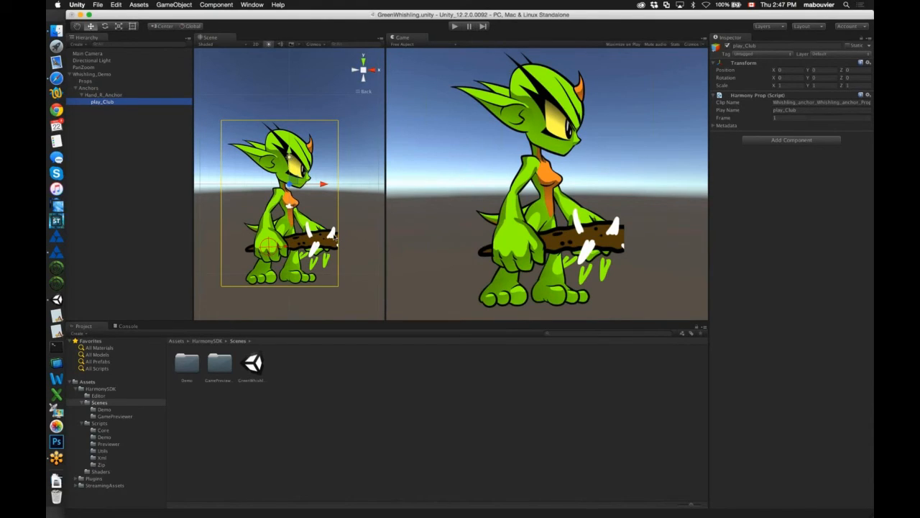
Regenerate Whishling_Demo's render target mesh to fit the whole club, and briefly run the scene before stopping it
left_click(118, 77)
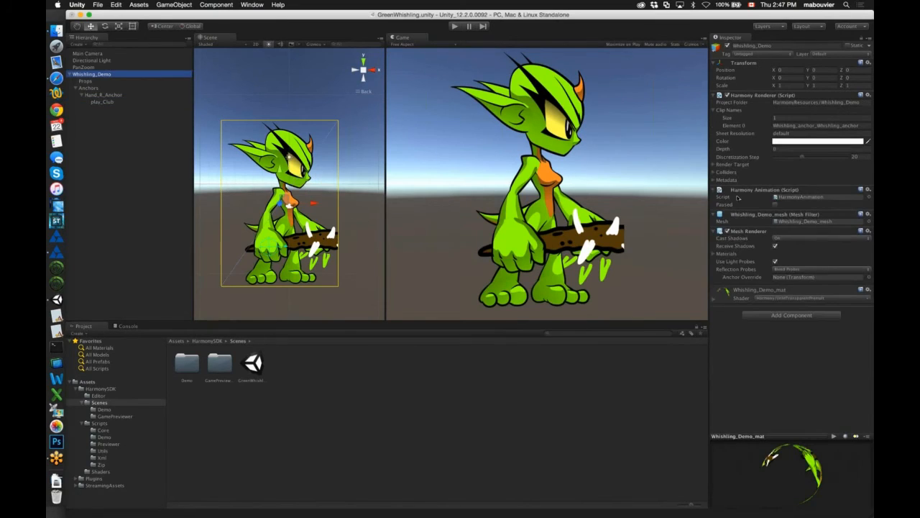
left_click(714, 165)
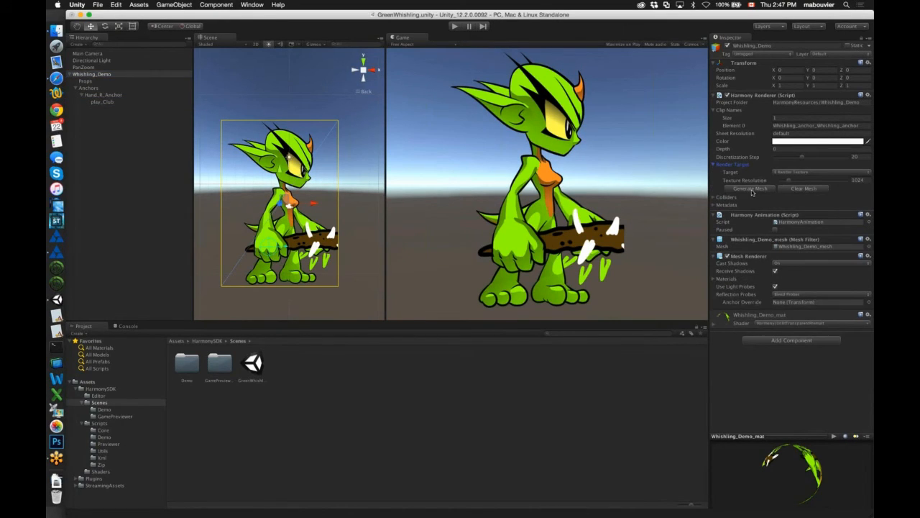
left_click(752, 190)
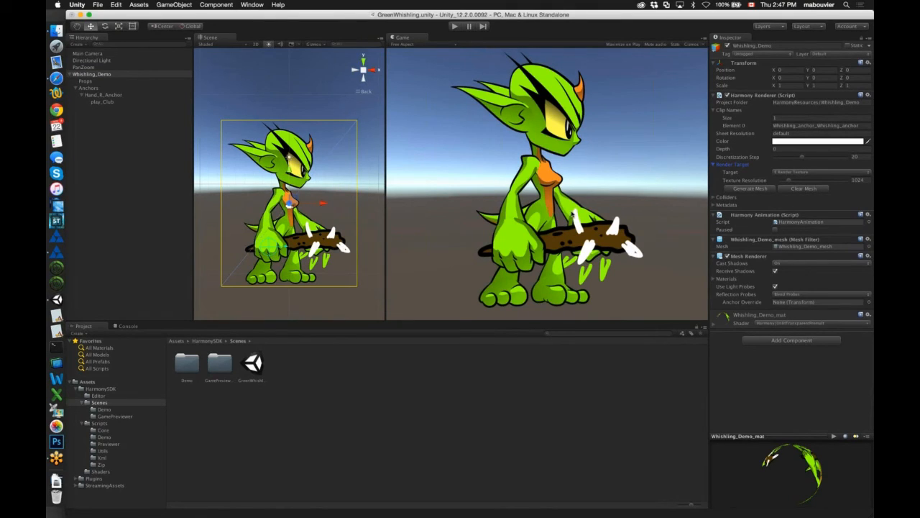
left_click(454, 27)
left_click(455, 27)
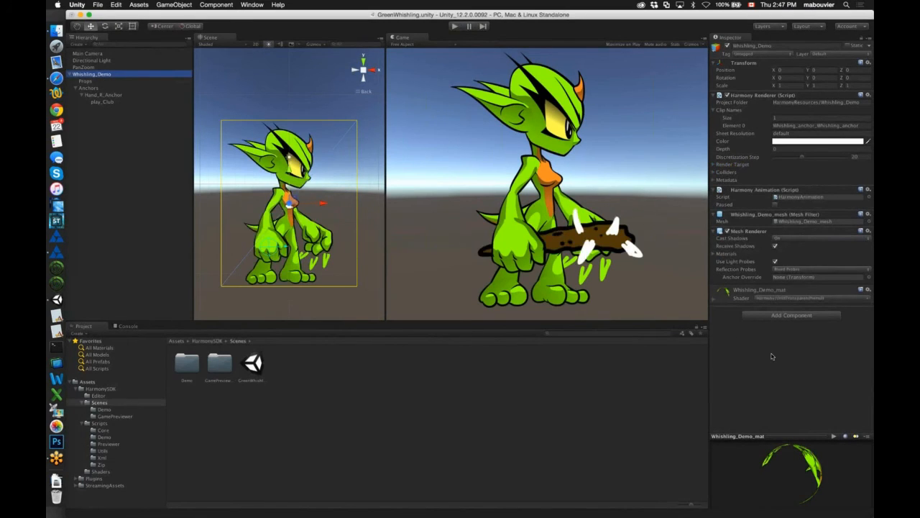
Add the LoopOne component from Harmony's Utils to Whishling_Demo, and run the scene to check the looping animation before stopping it
left_click(792, 315)
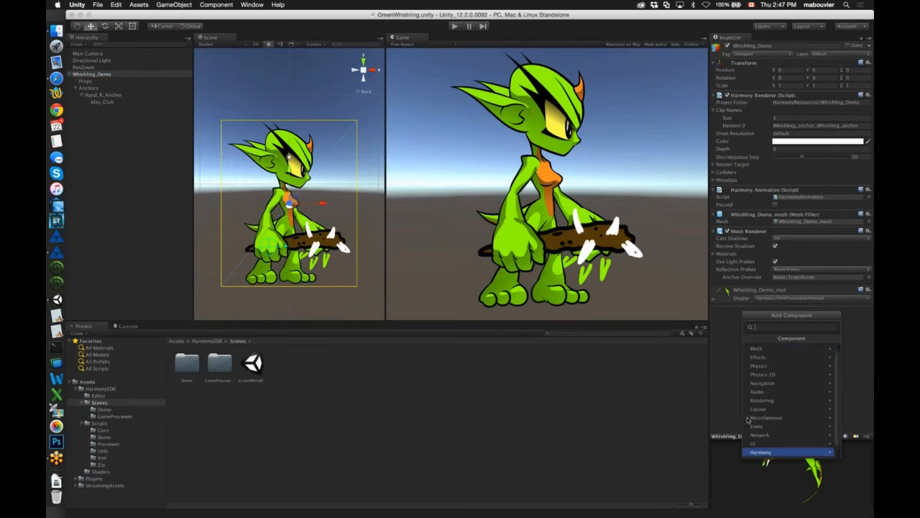
left_click(761, 452)
left_click(776, 367)
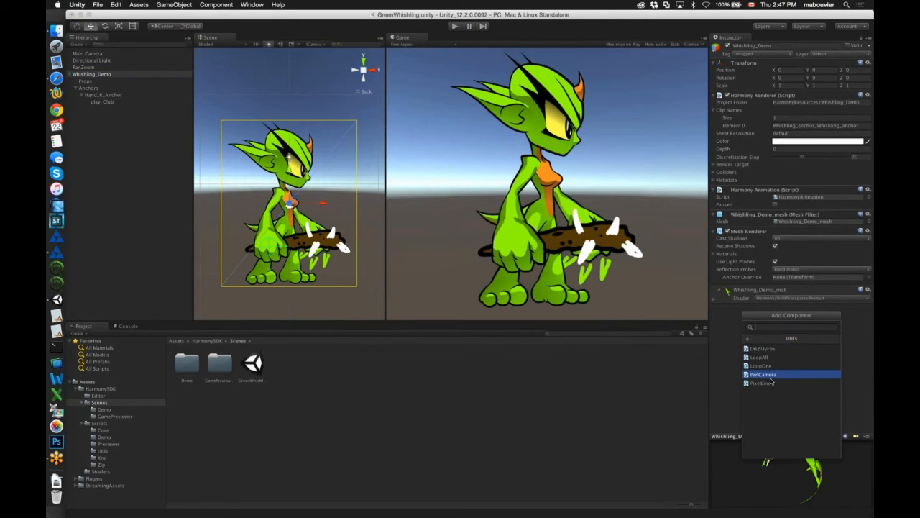
left_click(771, 366)
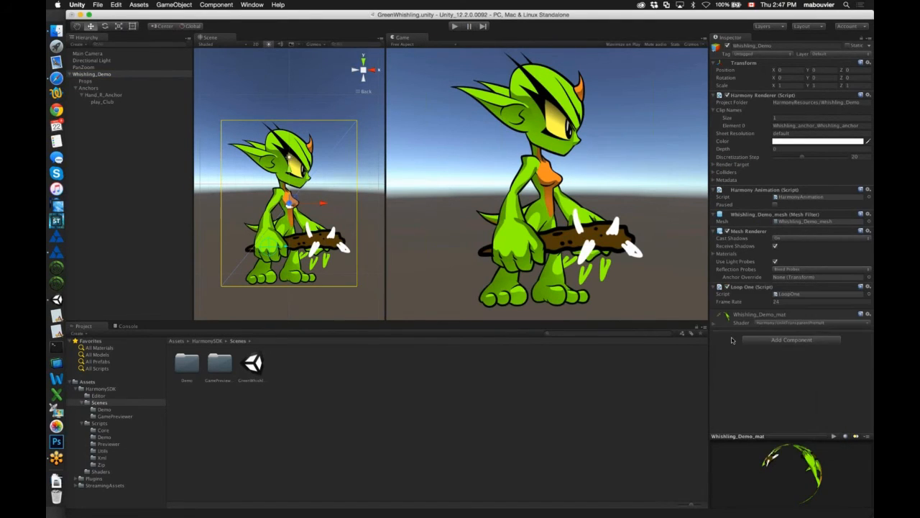
left_click(454, 26)
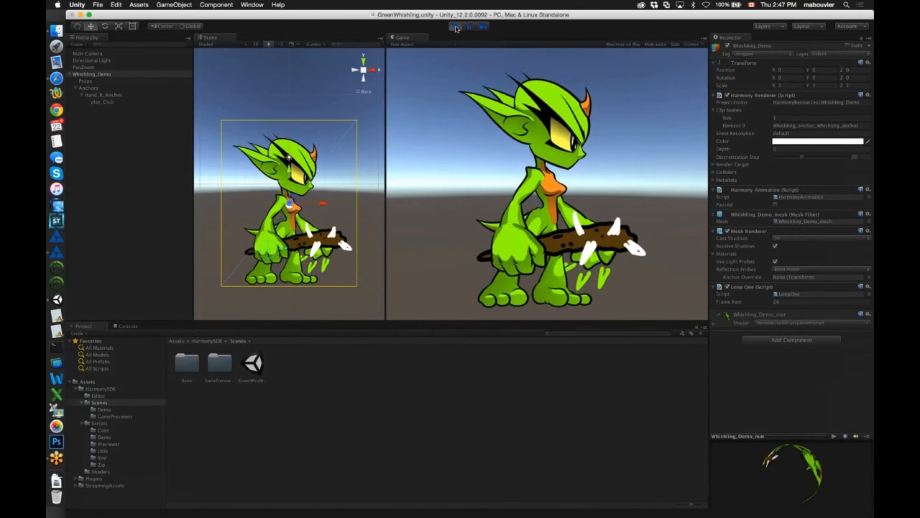
left_click(454, 27)
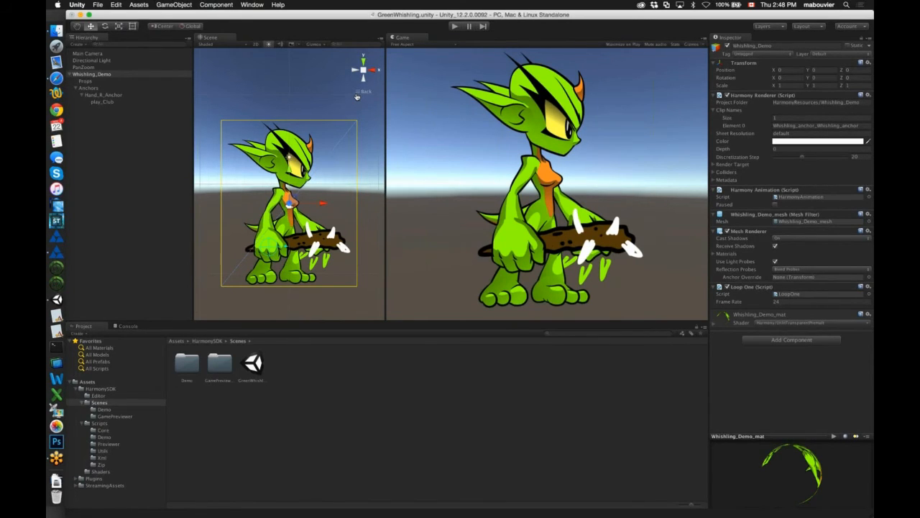
Switch to Harmony and review the Club node's game.isProp metadata name and value
key("super+Tab")
key("super+Tab")
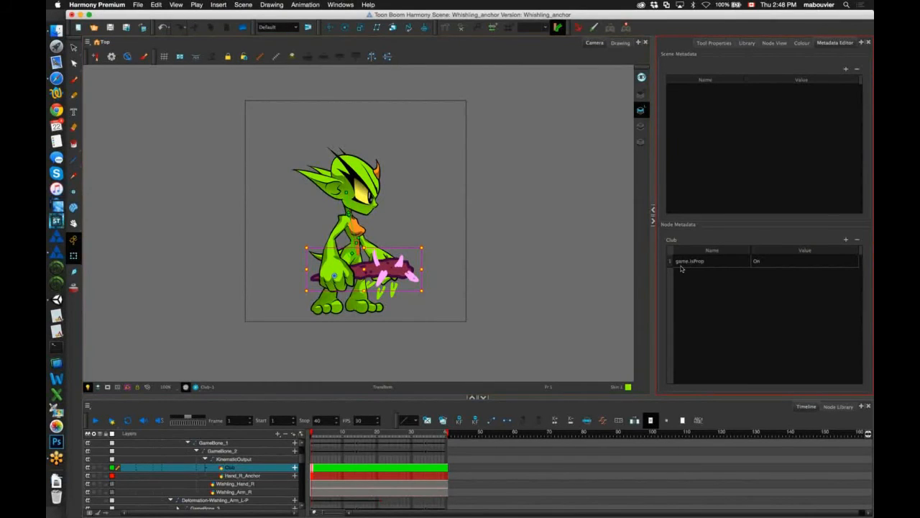
left_click(679, 264)
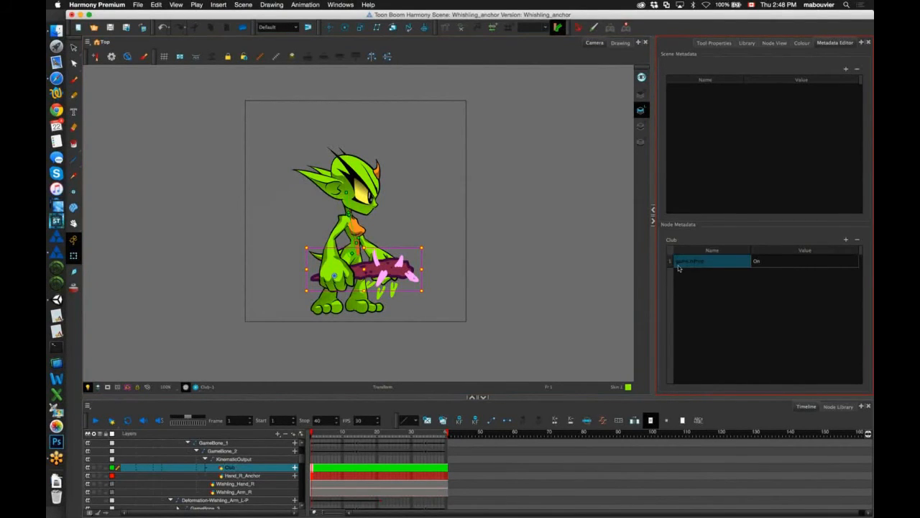
left_click(679, 269)
left_click(677, 264)
left_click(756, 177)
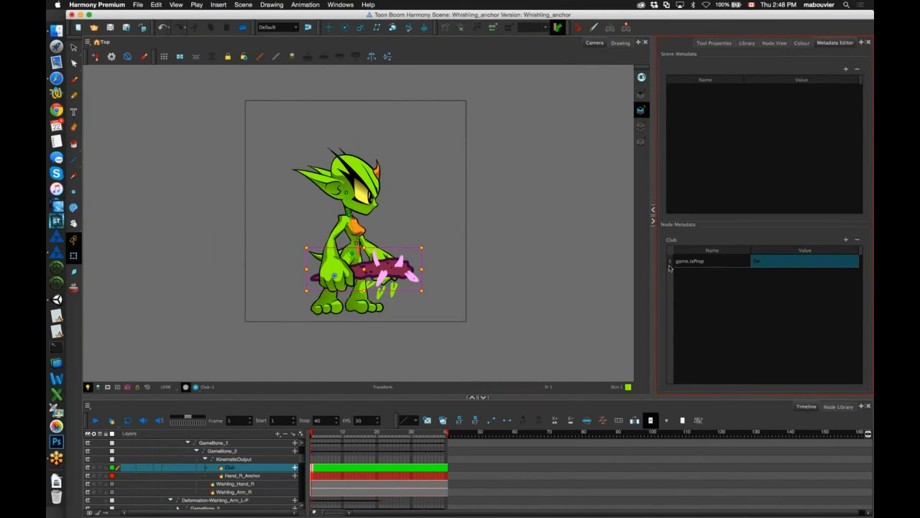
Switch to Unity, search the Asset Store for "Harmony", and open the Harmony Game SDK page
key("super+Tab")
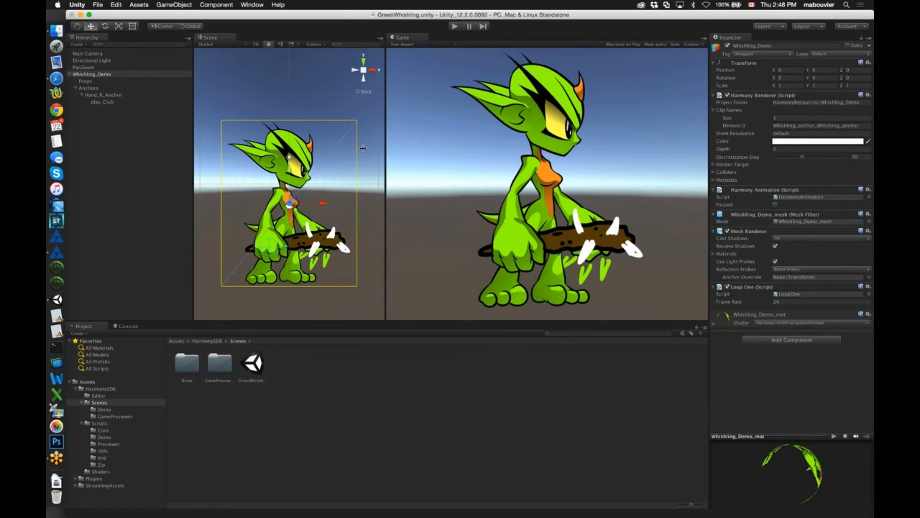
left_click(254, 6)
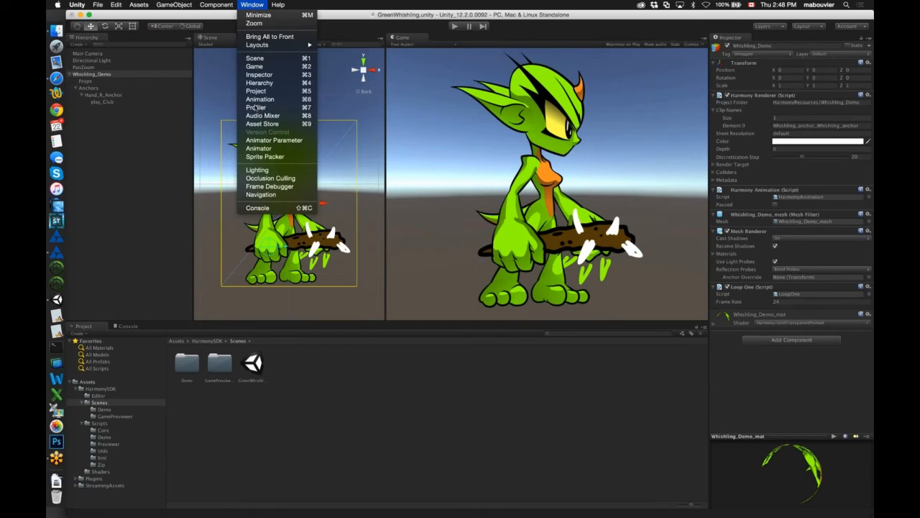
left_click(250, 127)
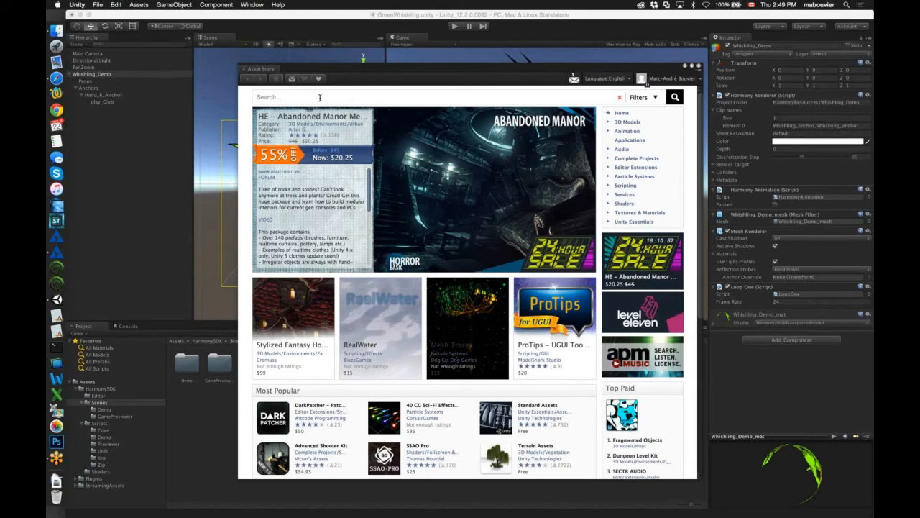
left_click(320, 97)
type("Harmony")
key("Return")
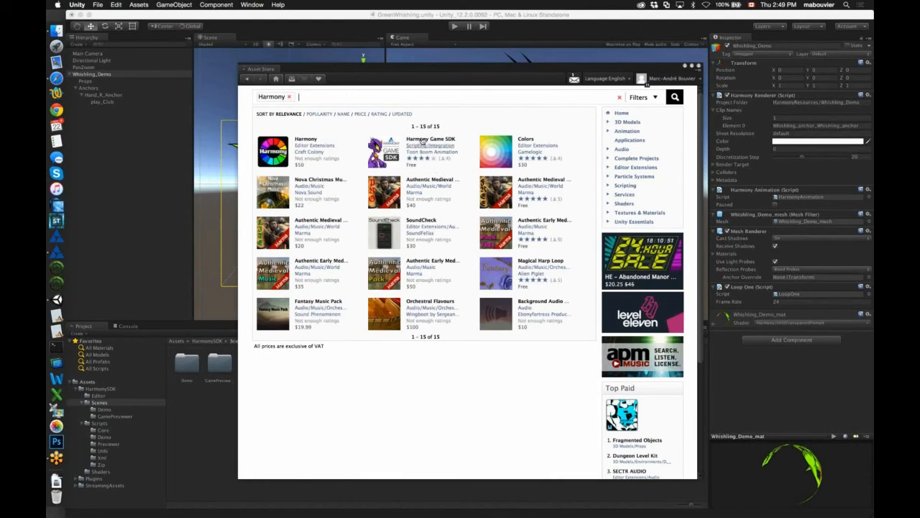
left_click(423, 141)
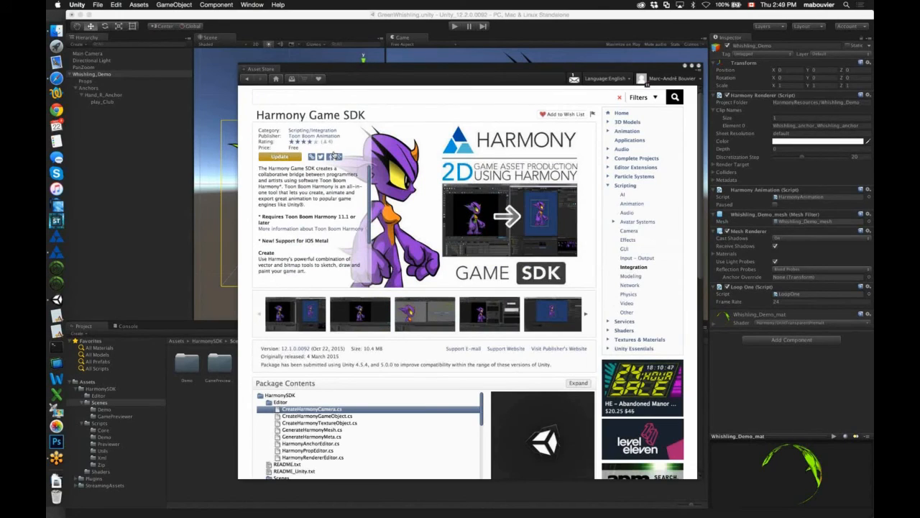
Leave the Harmony Game SDK page in the Asset Store and return to the main Unity editor window
left_click(284, 158)
key("XF86AudioLowerVolume")
left_click(94, 276)
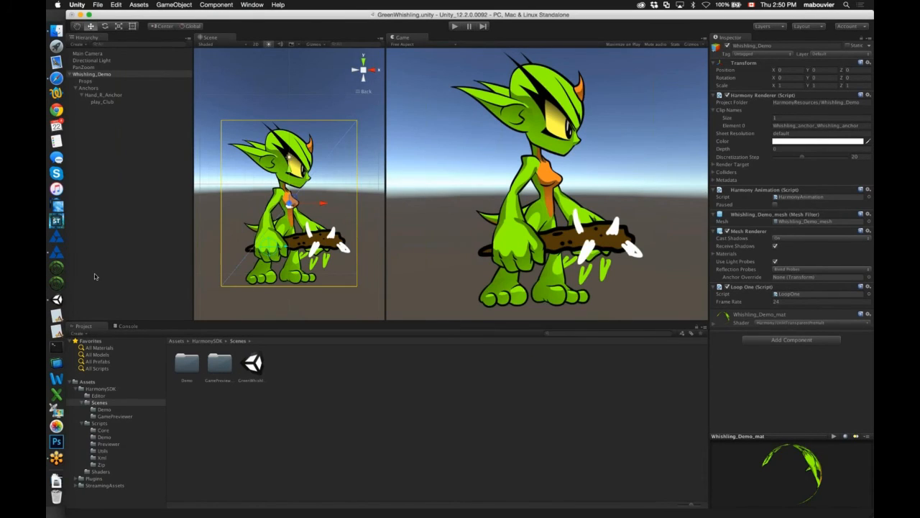
Switch to Harmony and open the recent Run.xstage scene of Wishling12 without saving the current scene's changes
left_click(58, 256)
left_click(137, 5)
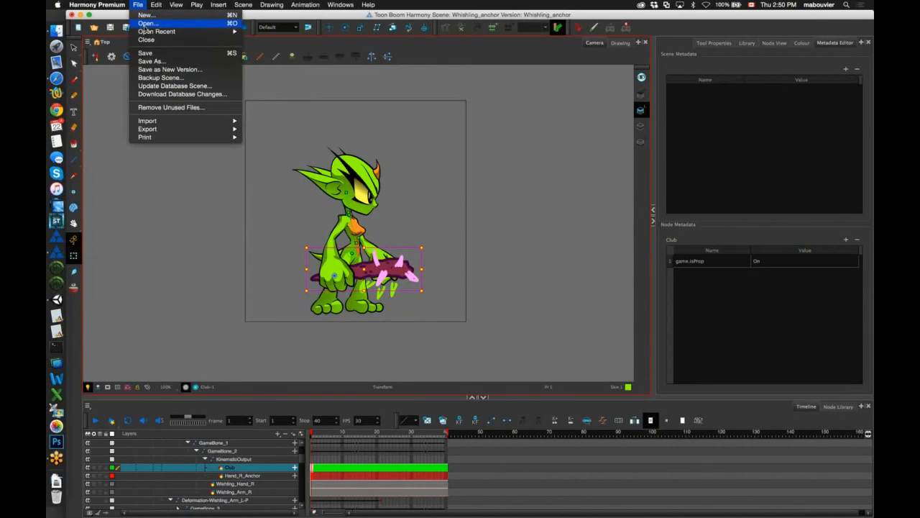
left_click(144, 23)
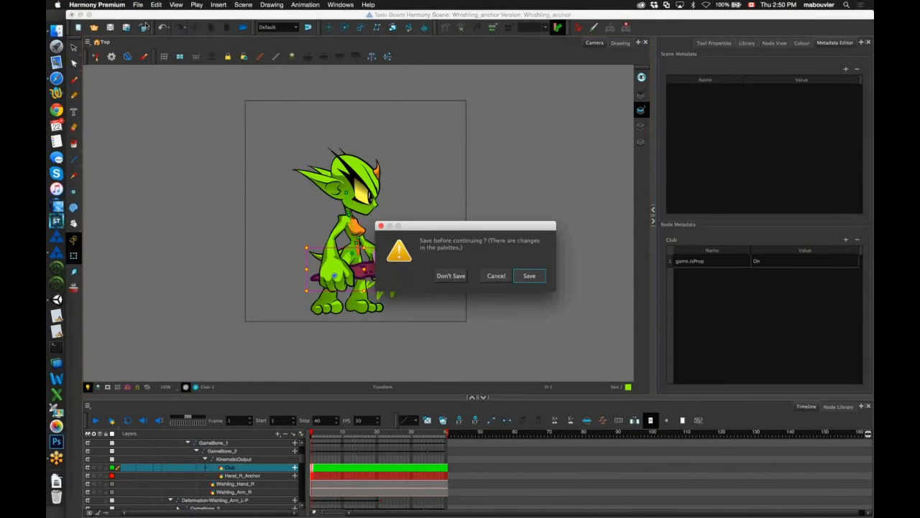
left_click(496, 273)
left_click(137, 5)
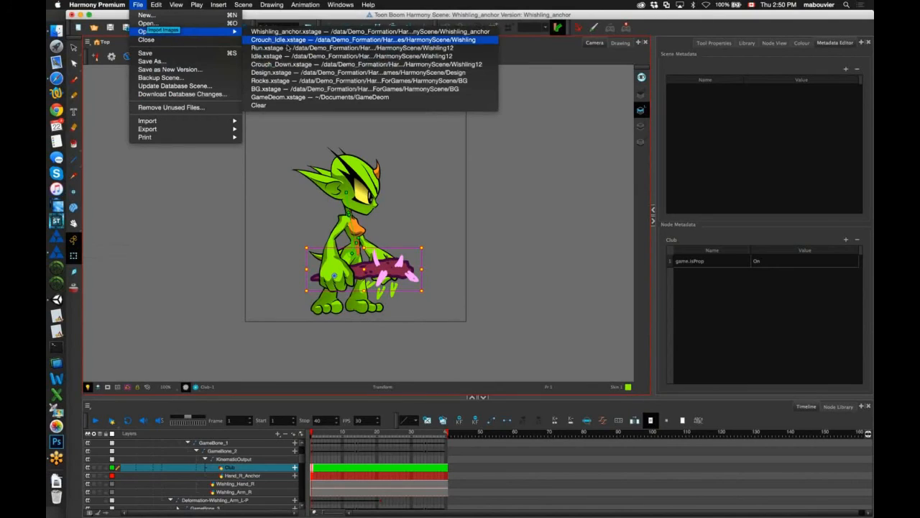
left_click(287, 48)
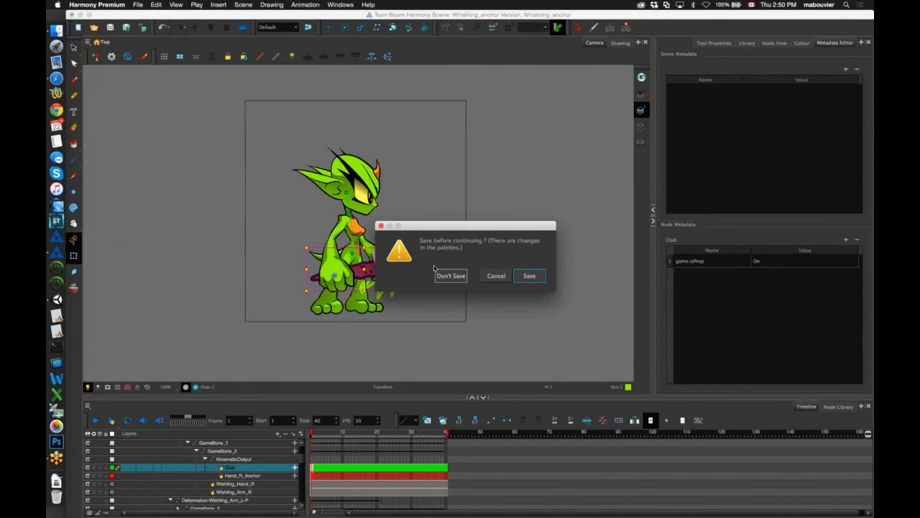
left_click(436, 272)
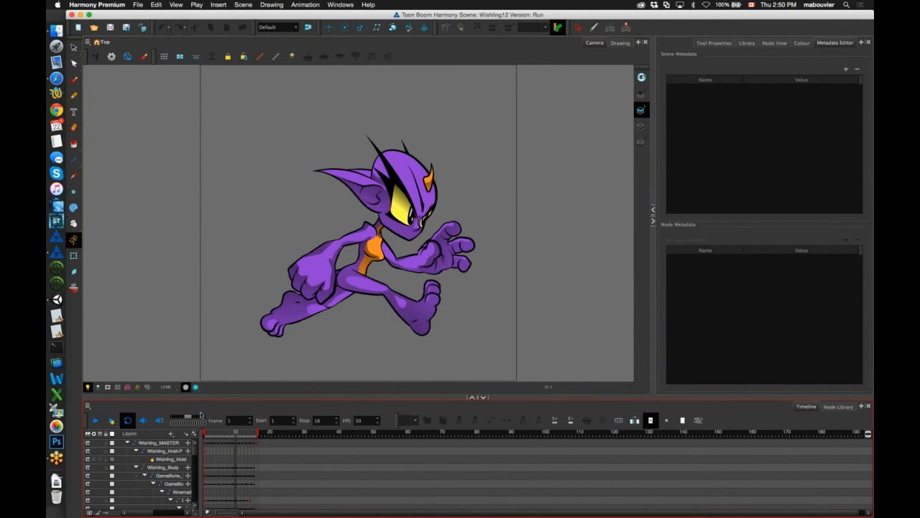
Scrub through the purple Wishling's Run animation on the timeline
left_click(228, 432)
left_click_drag(243, 433, 195, 433)
left_click(120, 45)
left_click(94, 28)
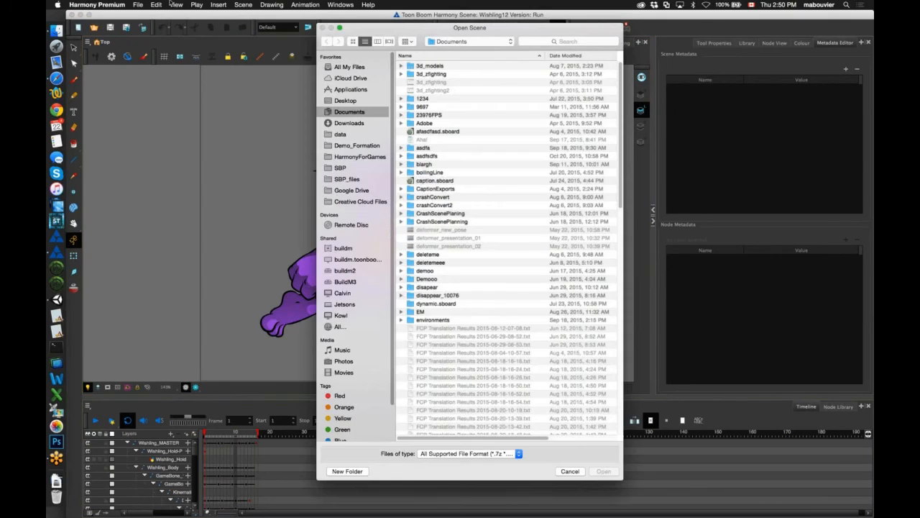
left_click(566, 471)
left_click(136, 4)
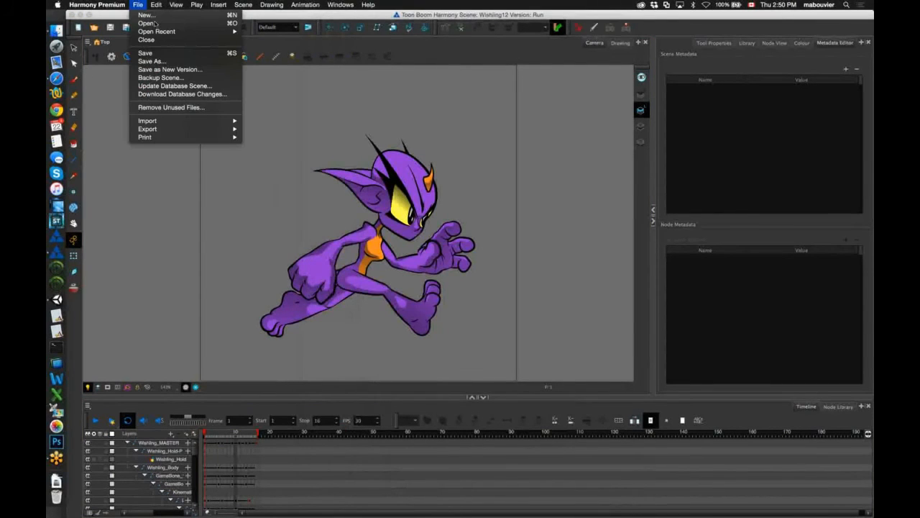
left_click(478, 64)
Start opening a scene and look through the Unity project's Scenes, Whishling_Demo and Wishling folders
key("super+o")
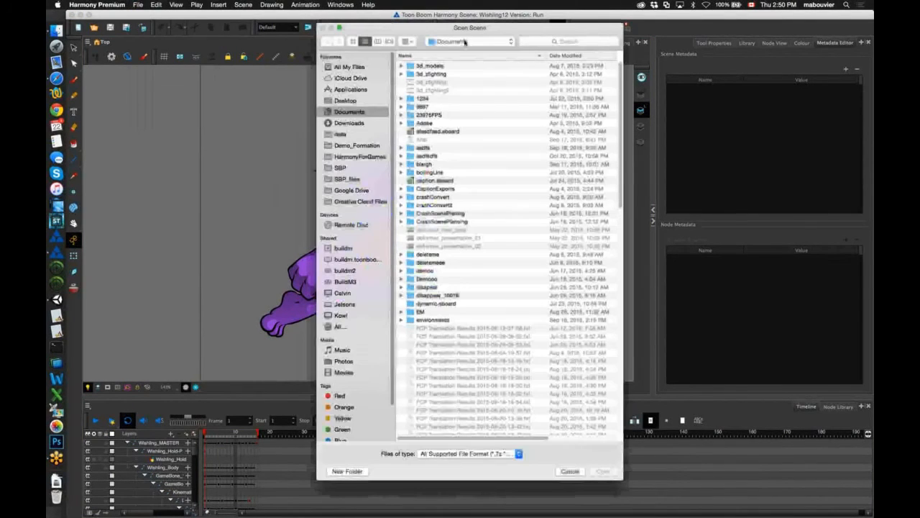
left_click(466, 41)
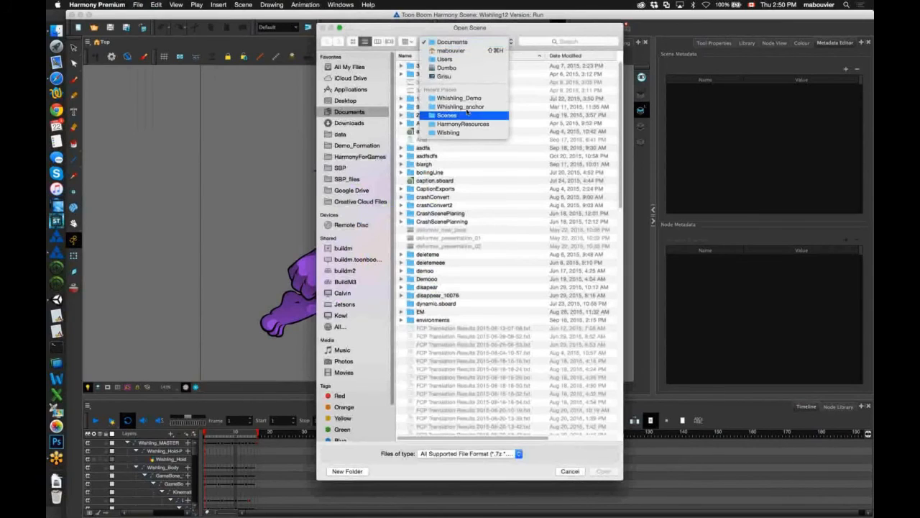
left_click(466, 115)
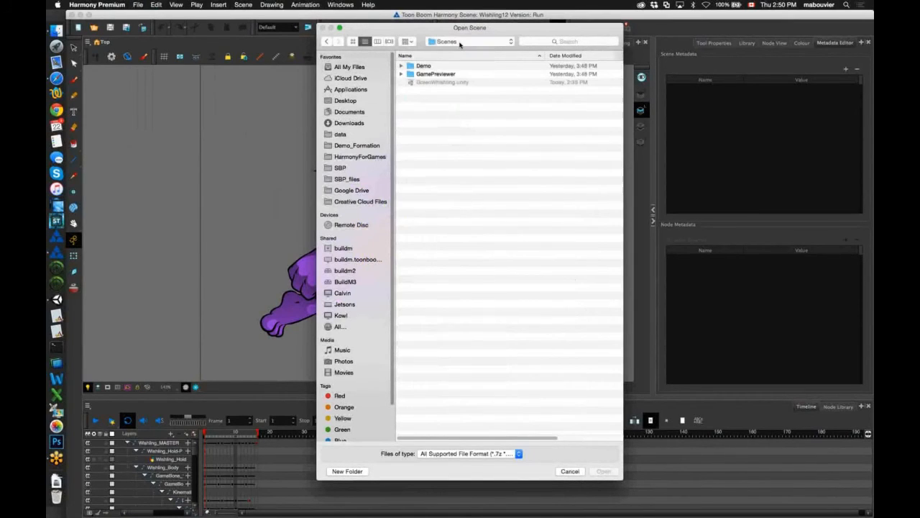
left_click(460, 44)
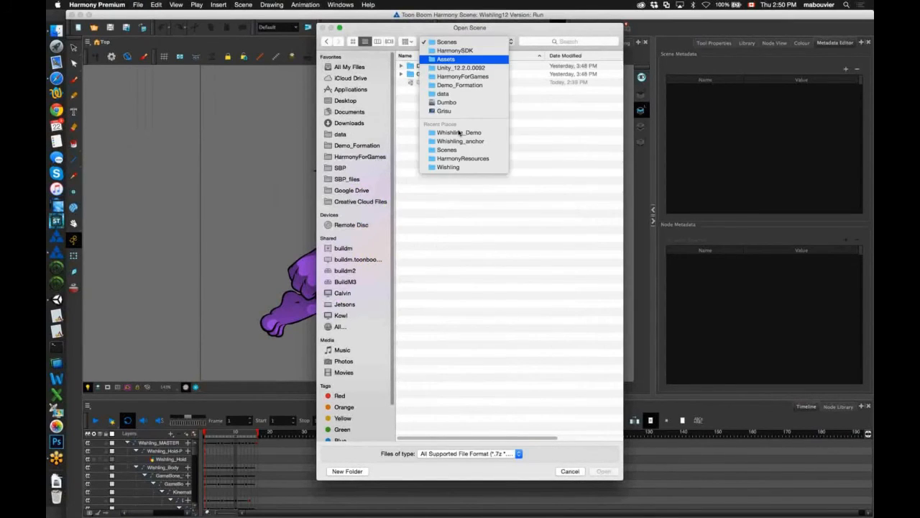
left_click(460, 134)
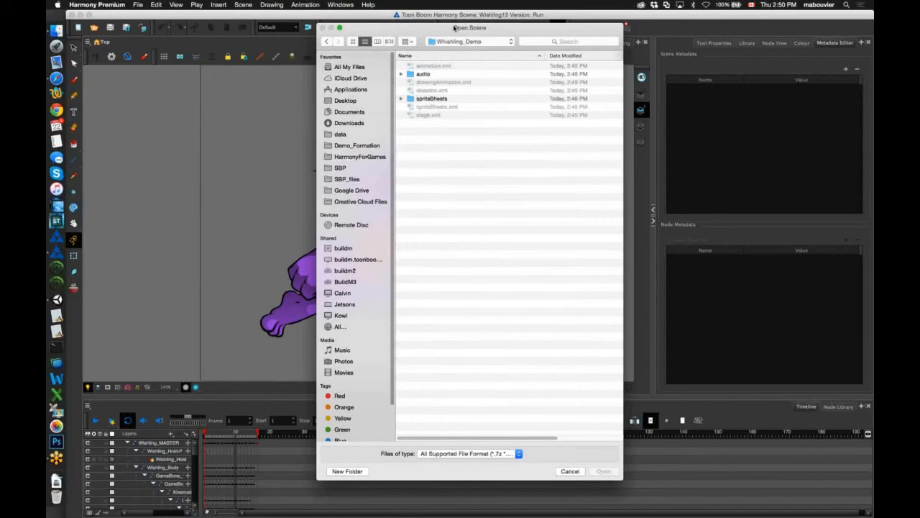
key("super+Up")
key("w")
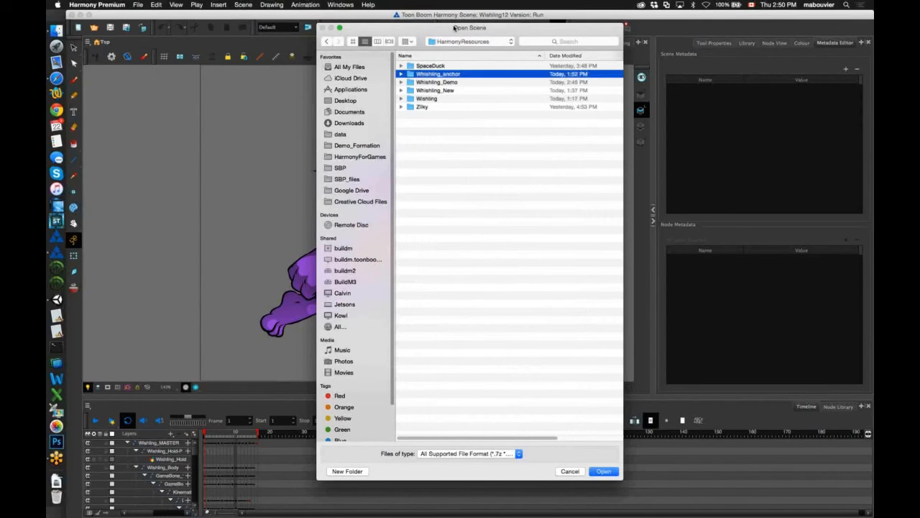
key("i")
key("super+Down")
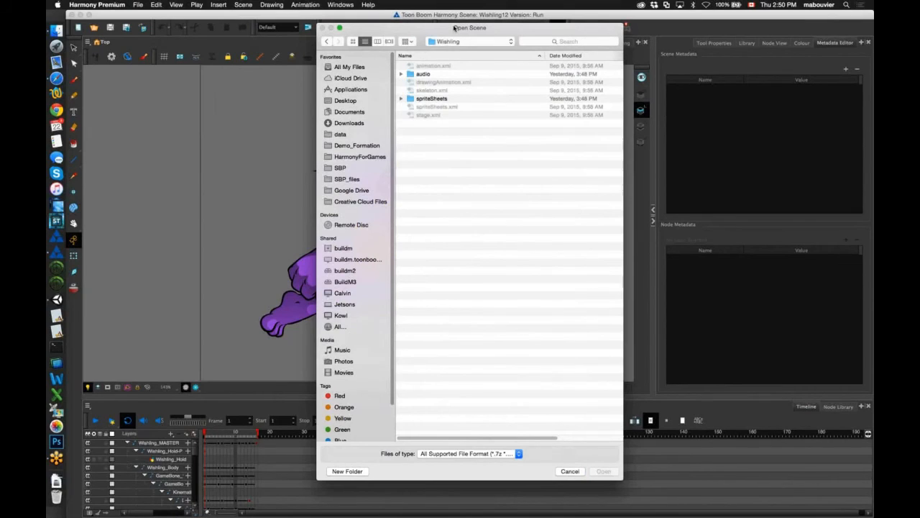
key("super+Up")
key("super+Up")
key("super+Down")
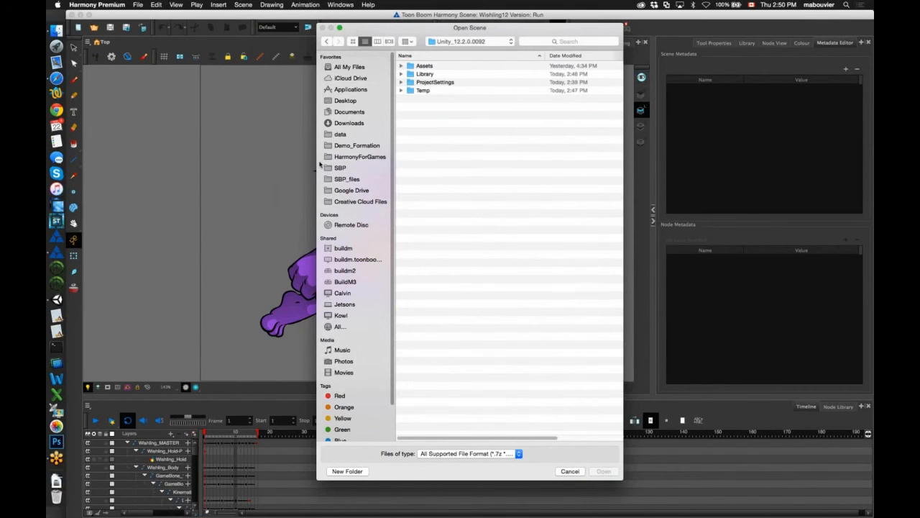
Open Grab.xstage from the Wishling12 folder inside HarmonyForGames' HarmonyScene folder
left_click(362, 159)
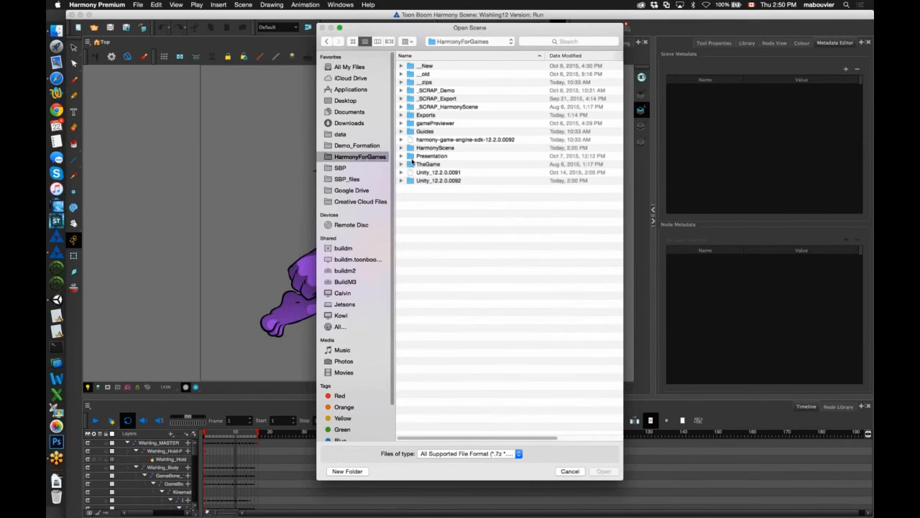
double_click(419, 148)
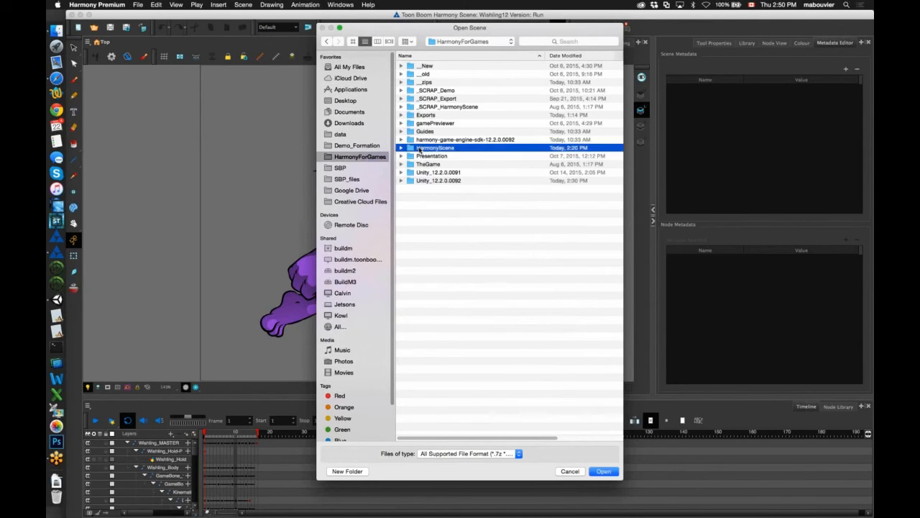
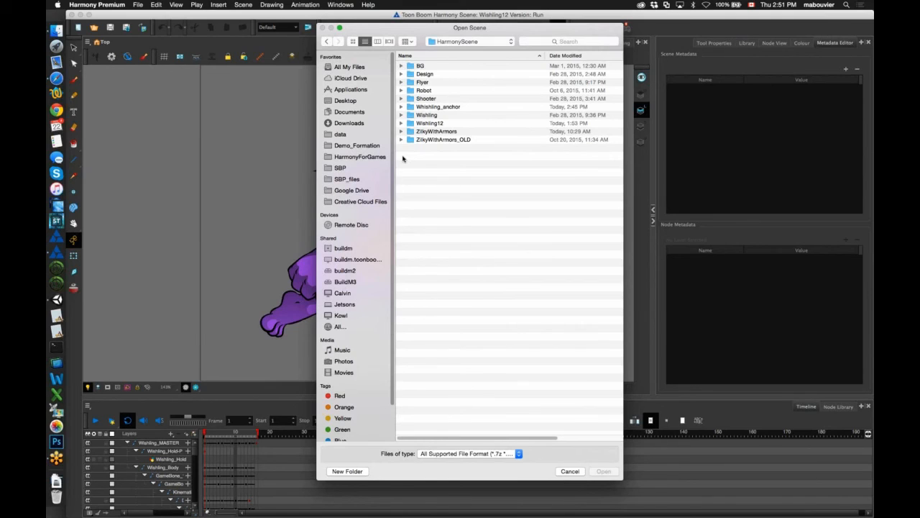
double_click(429, 123)
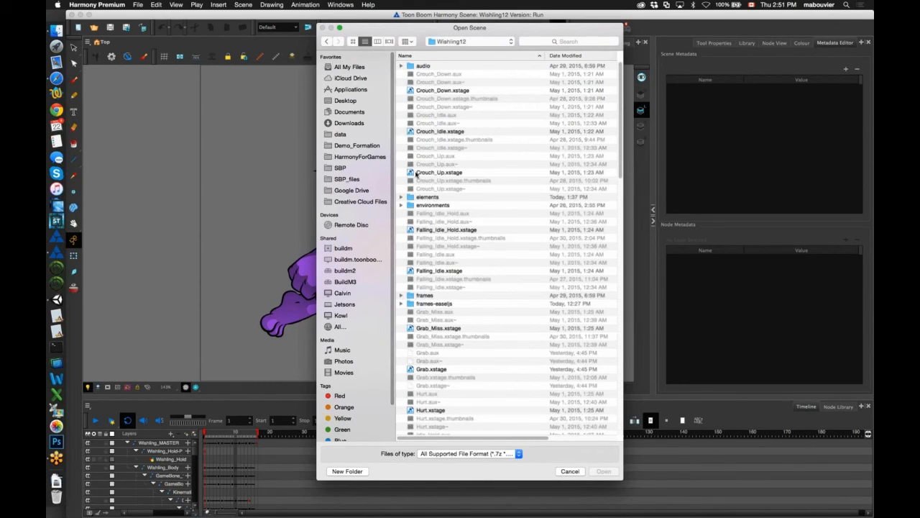
key("e")
key("g")
key("Return")
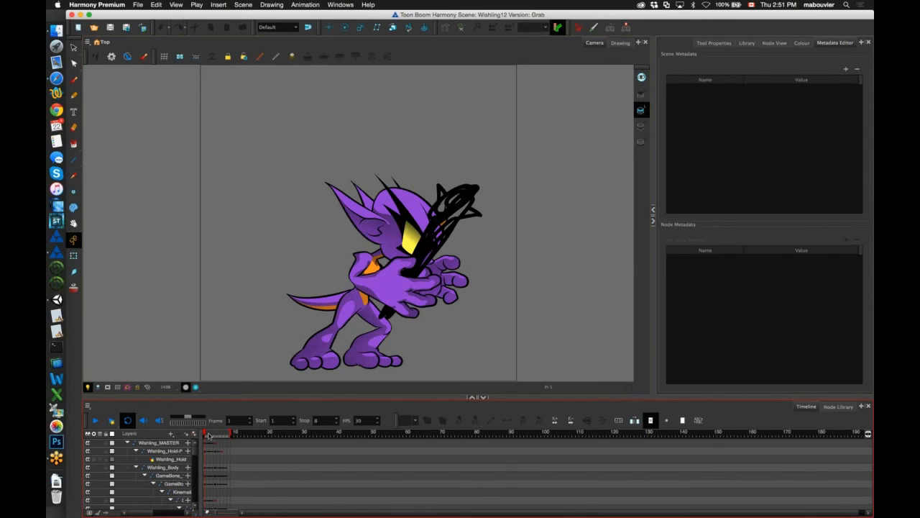
Scrub through the Grab animation and stop at frame 4, where the character reaches out with the club
mouse_move(208, 436)
left_mouse_down()
mouse_move(222, 434)
mouse_move(207, 435)
left_mouse_up()
left_click(219, 435)
left_click_drag(230, 436, 218, 413)
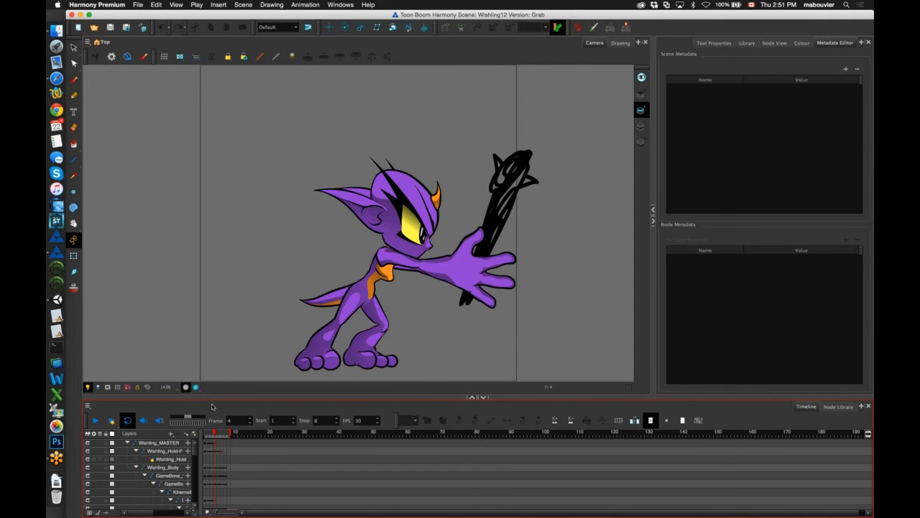
Show the Save as New Version dialog for the Grab scene and leave it without saving a version
left_click(138, 5)
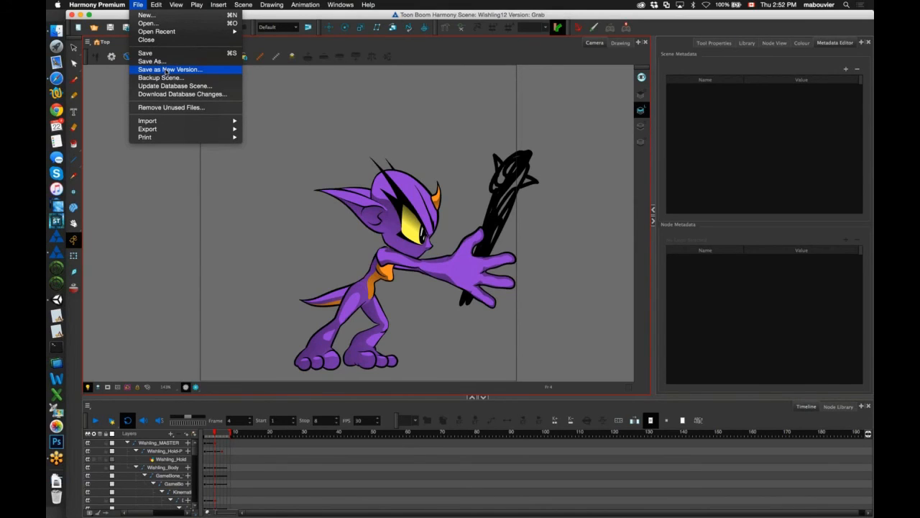
left_click(166, 70)
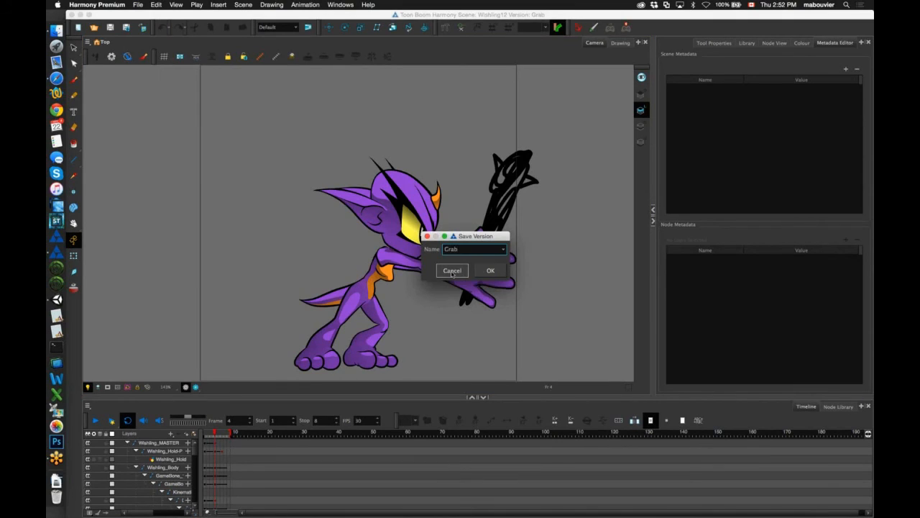
left_click(452, 272)
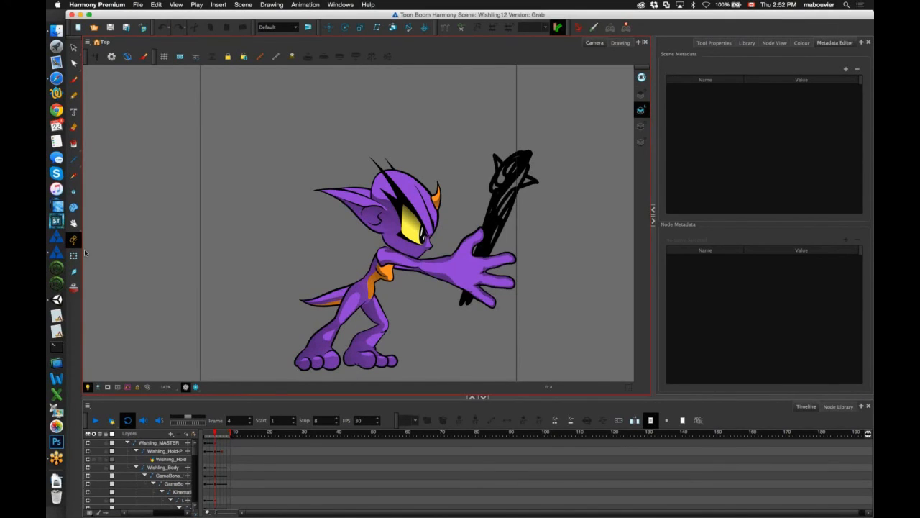
Select the right hand with the Transform tool on frame 4 and set its drawing substitution to 2
left_click(74, 255)
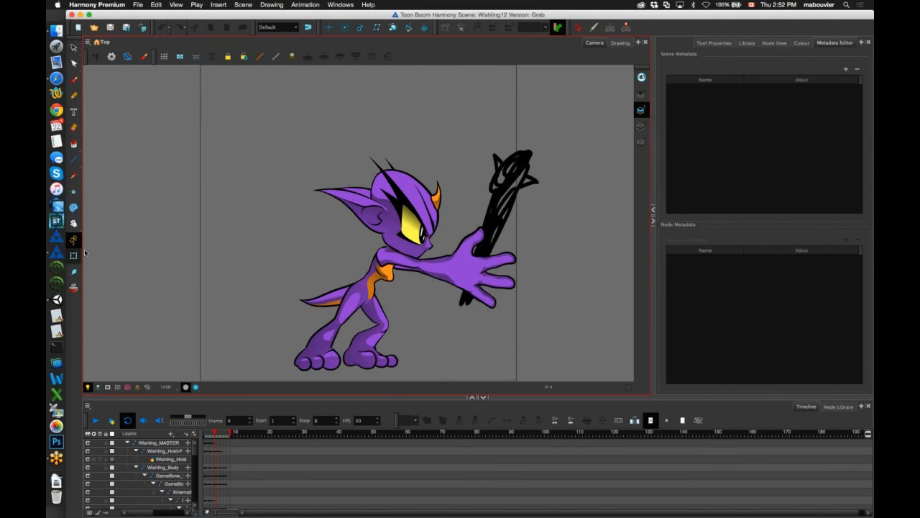
left_click(474, 262)
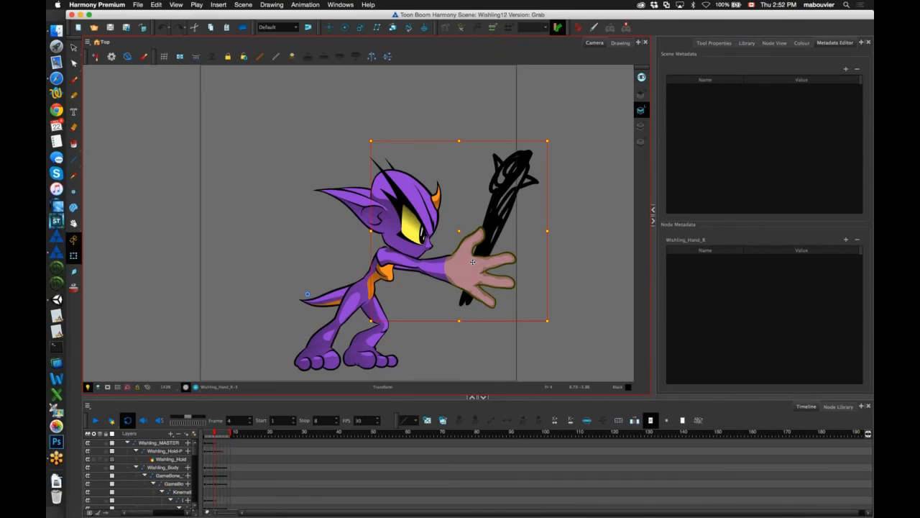
left_click(748, 45)
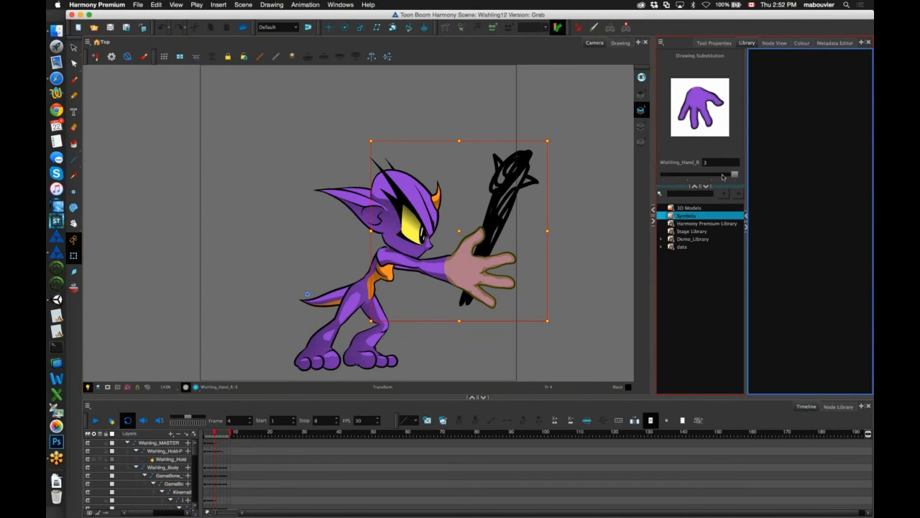
left_click(713, 177)
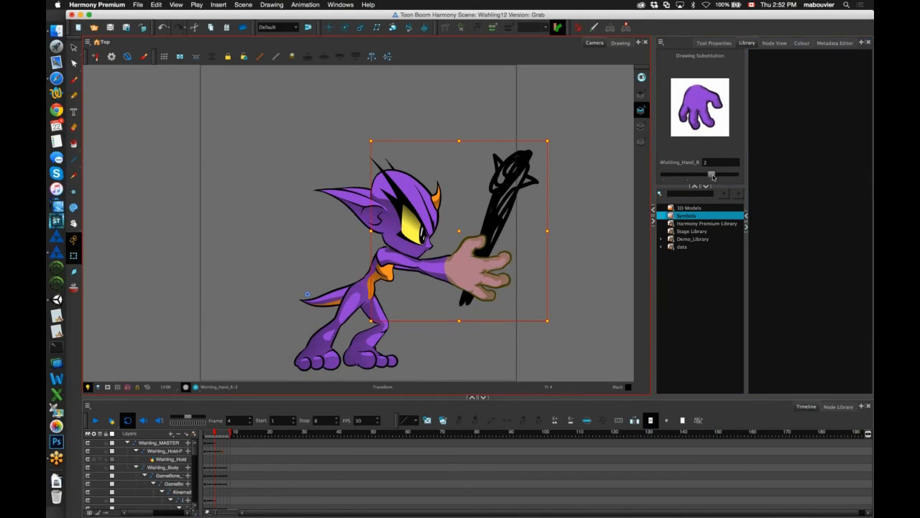
Set Wishling_Hand_R's drawing substitution to 1 on frame 2 and to 2 on frame 3
left_click_drag(221, 433, 206, 433)
left_click(209, 433)
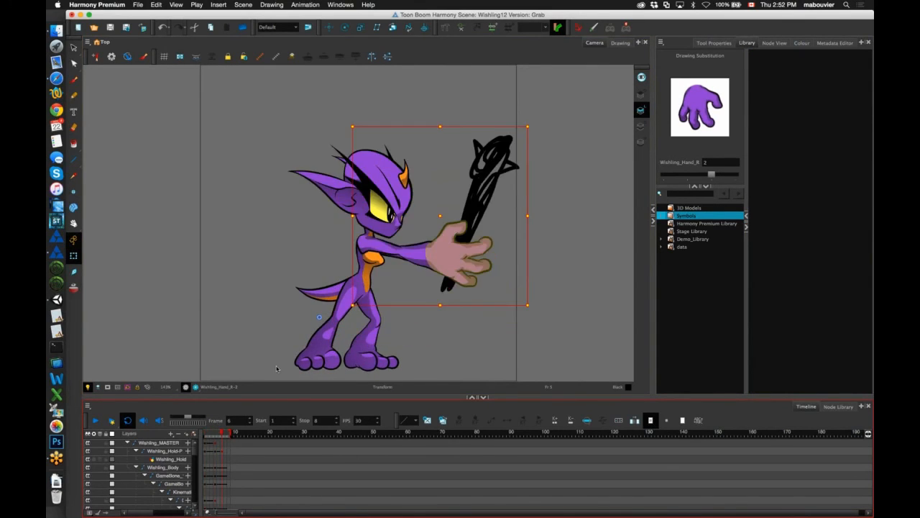
left_click(734, 176)
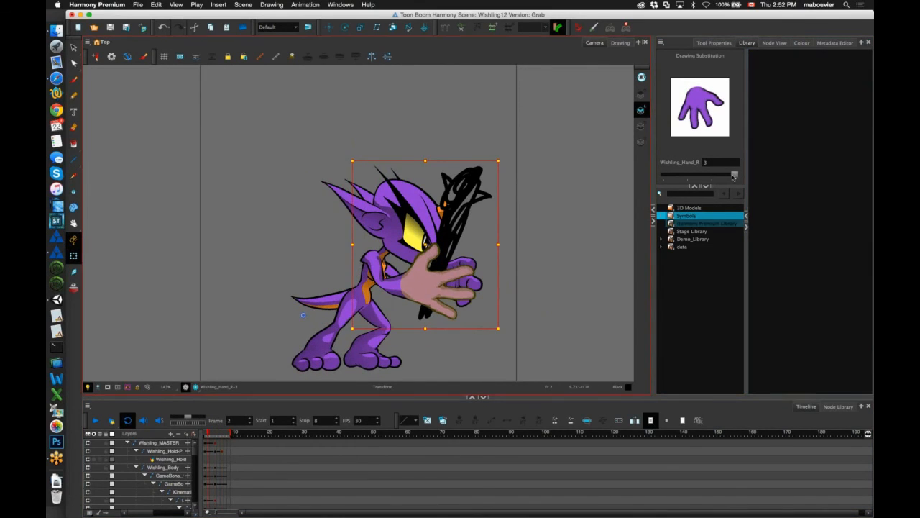
left_click(691, 176)
left_click(690, 176)
left_click(210, 432)
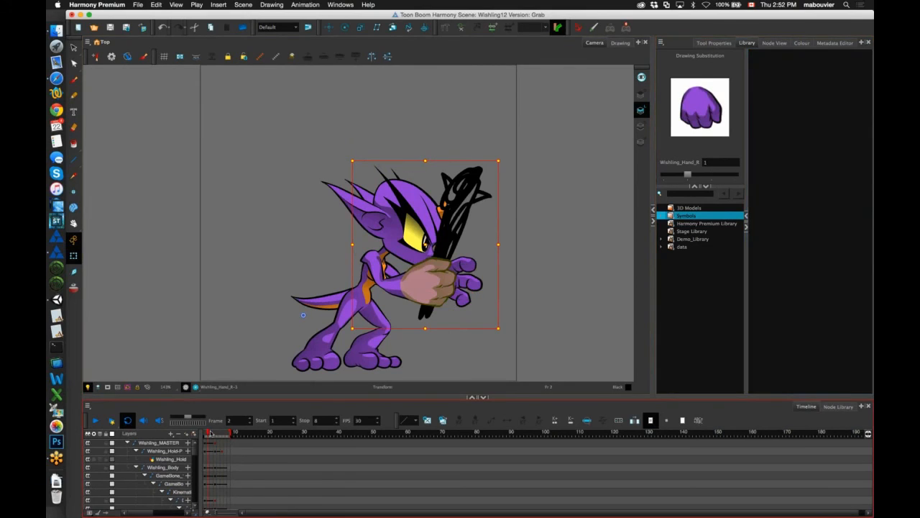
mouse_move(210, 433)
left_mouse_down()
mouse_move(225, 433)
mouse_move(212, 433)
left_mouse_up()
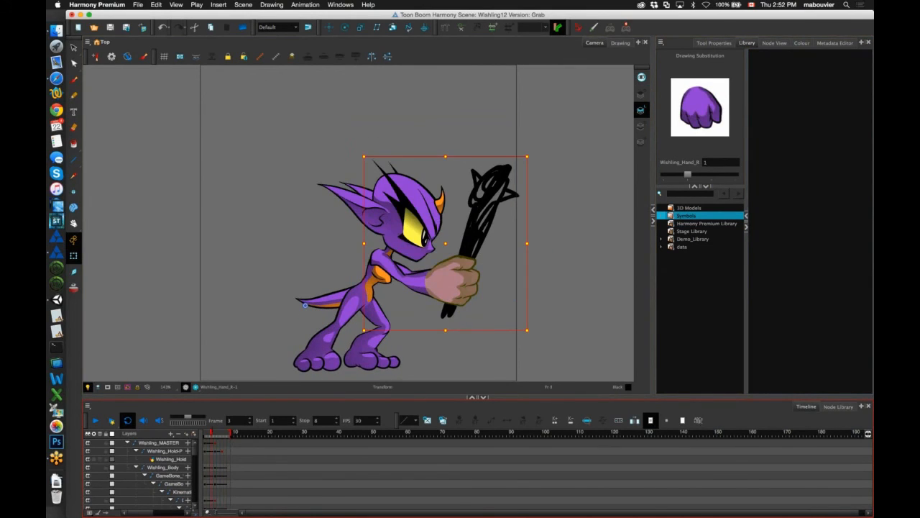
left_click(710, 176)
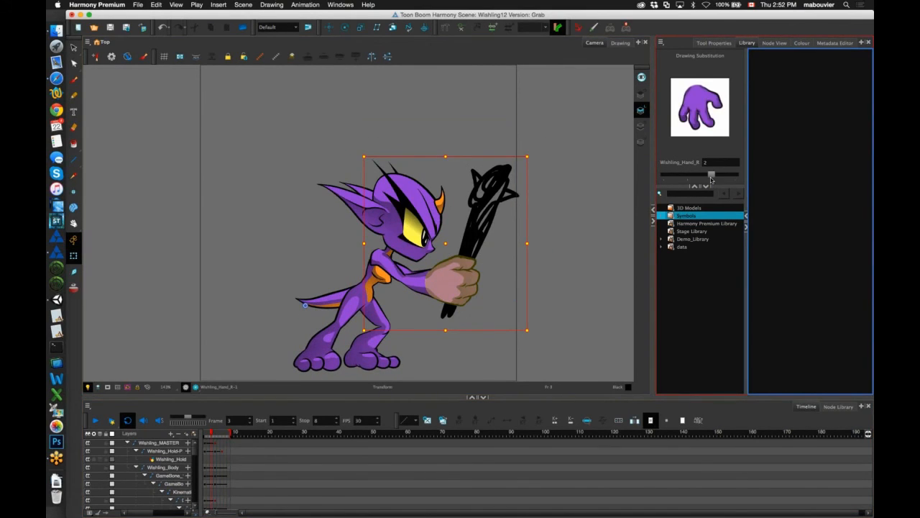
Step forward and backward through the Grab animation's frames to check the hand drawing swaps around the club
left_click(202, 433)
key("period")
key("period")
key("period")
key("period")
key("period")
key("period")
key("comma")
key("comma")
key("comma")
key("comma")
key("comma")
key("comma")
key("comma")
key("period")
key("comma")
key("comma")
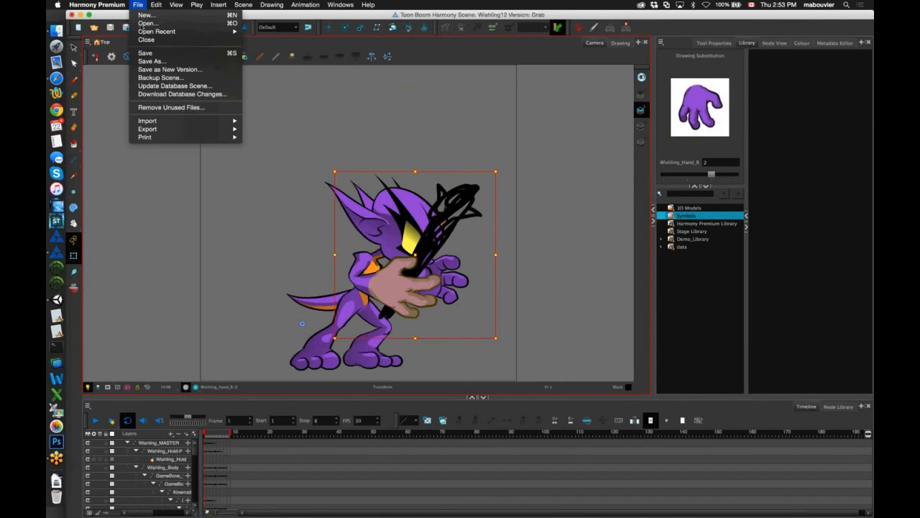
Open Zilky.v3.xstage from the Zilky scene folder in HarmonyForGames > HarmonyScene > ZilkyWithArmors, discarding the Grab scene's unsaved changes
left_click(144, 24)
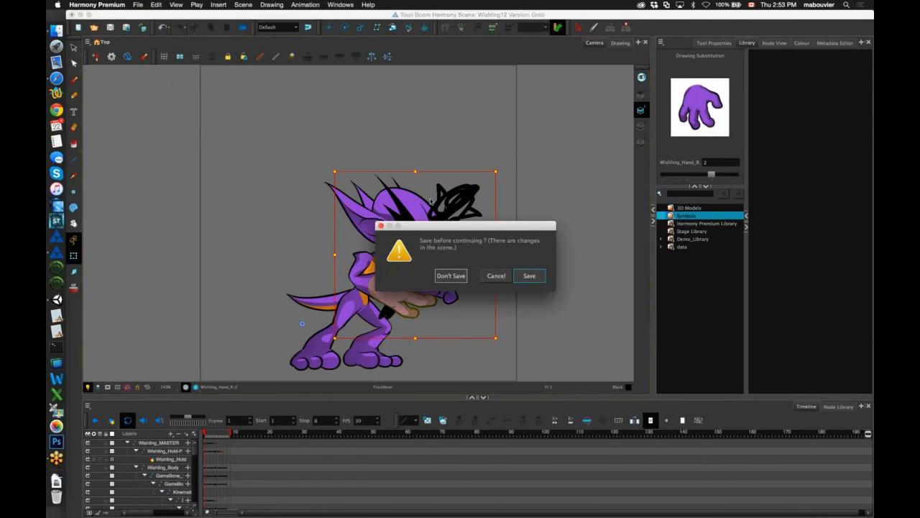
left_click(451, 275)
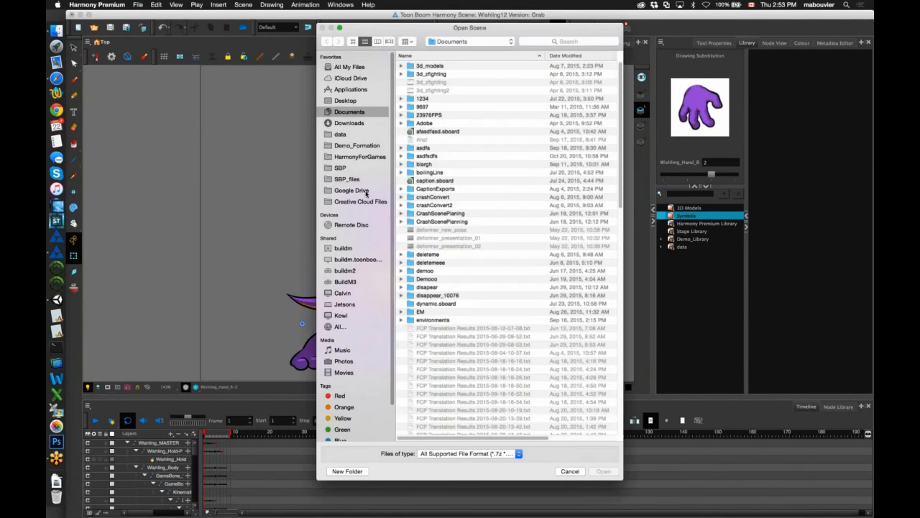
left_click(381, 158)
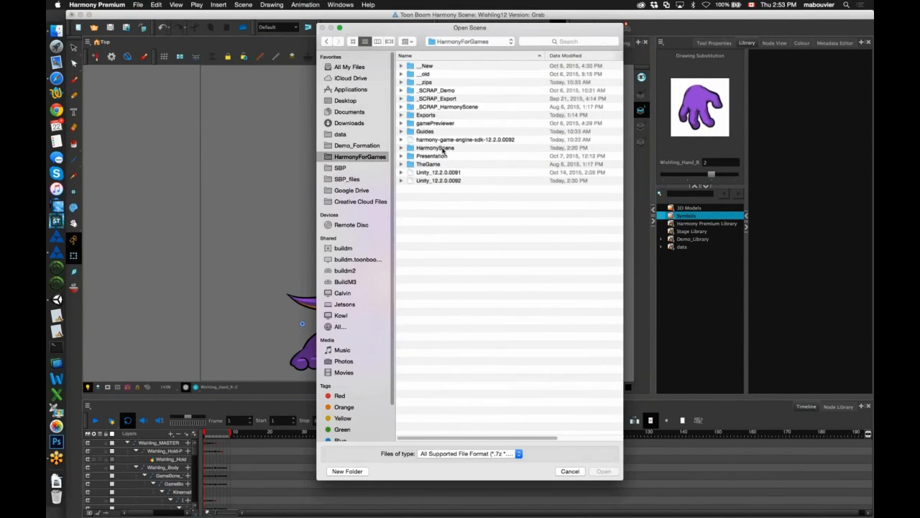
left_click(442, 148)
double_click(453, 146)
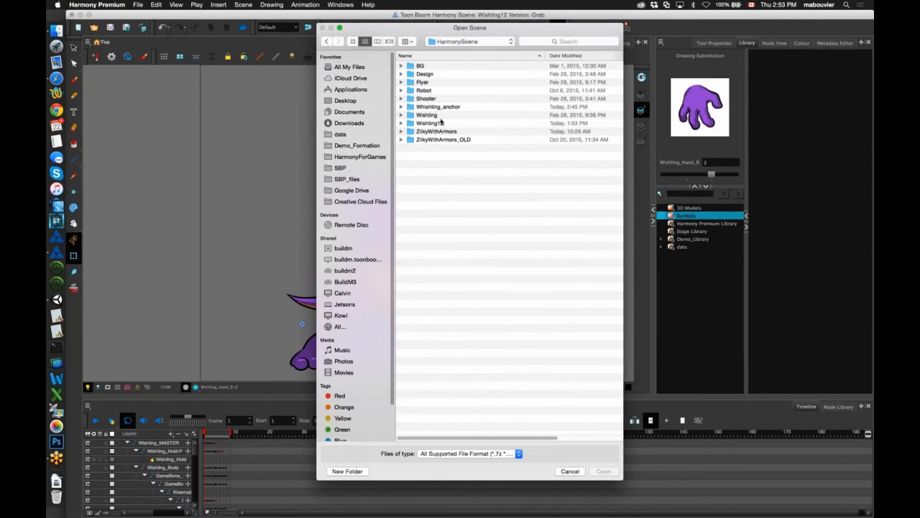
double_click(438, 132)
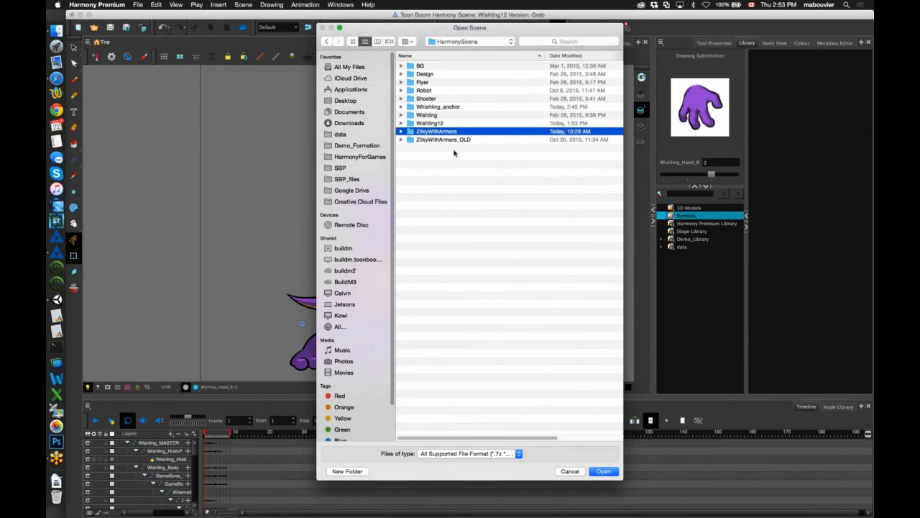
double_click(431, 65)
double_click(429, 65)
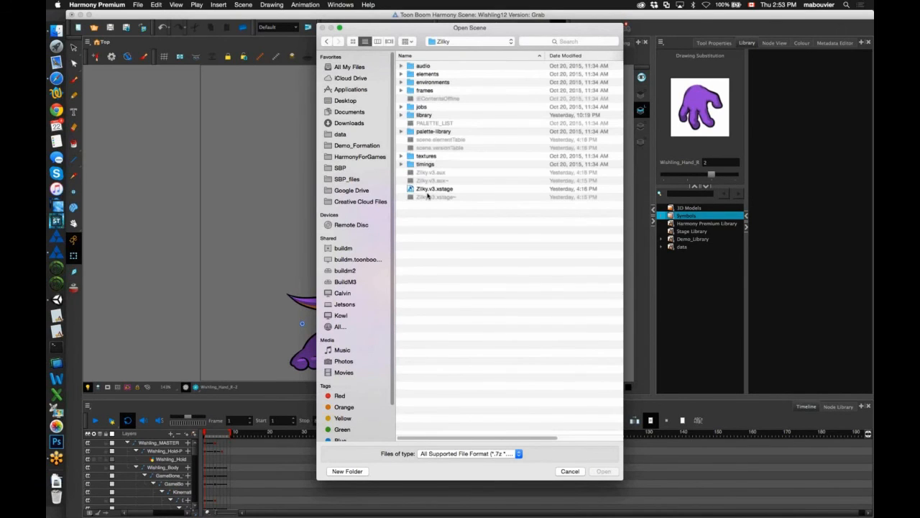
double_click(433, 189)
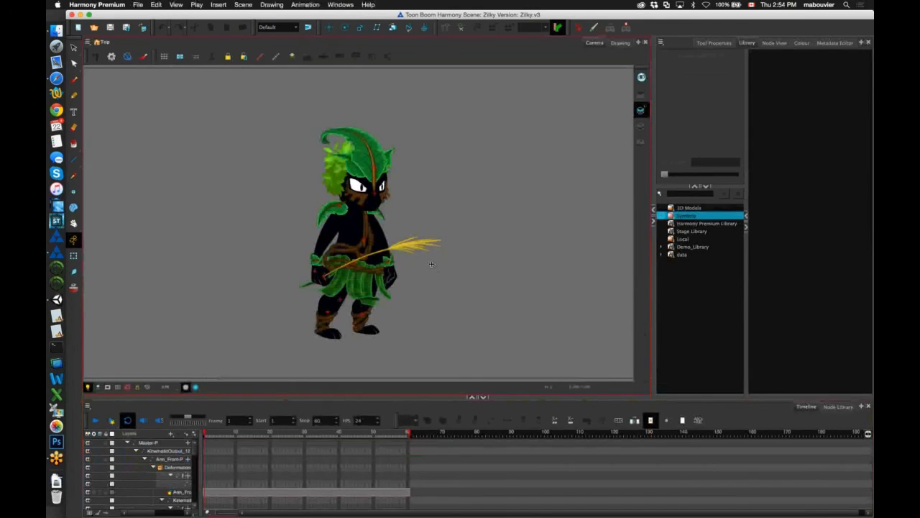
Compare Zilky's armour sets and bare body on frames 1 to 3, looking closely at the character's anchor points
left_click(213, 435)
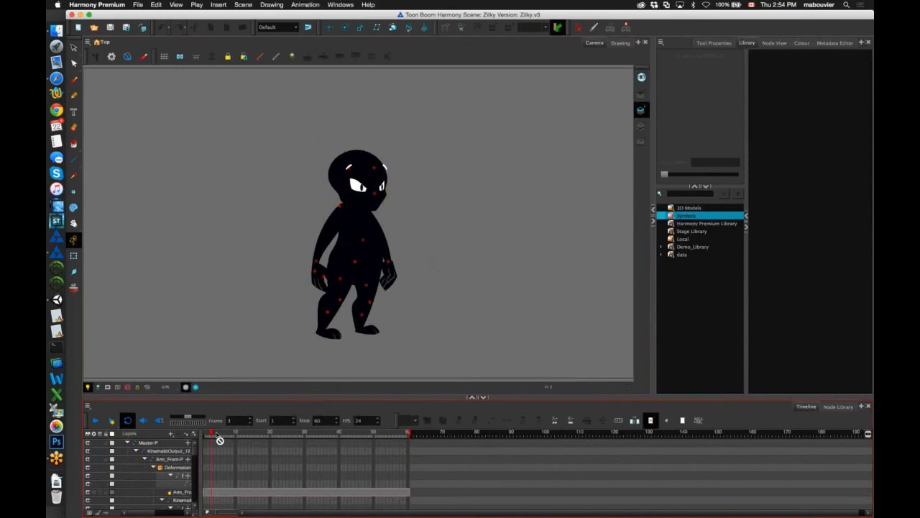
scroll(366, 207, "up", 3)
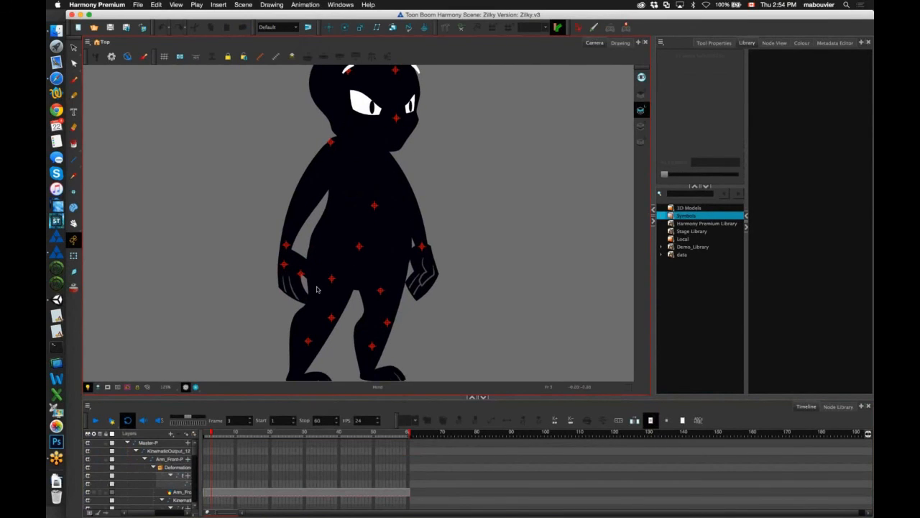
left_click(207, 440)
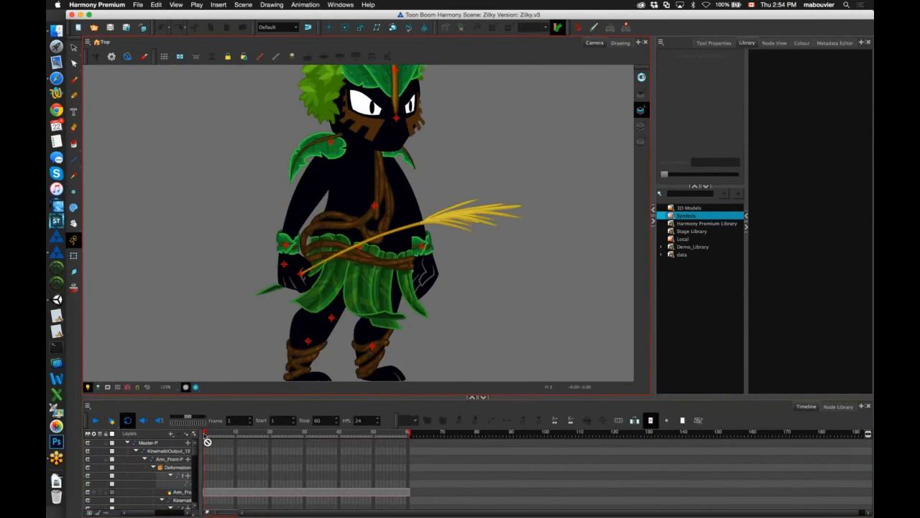
scroll(257, 283, "down", 3)
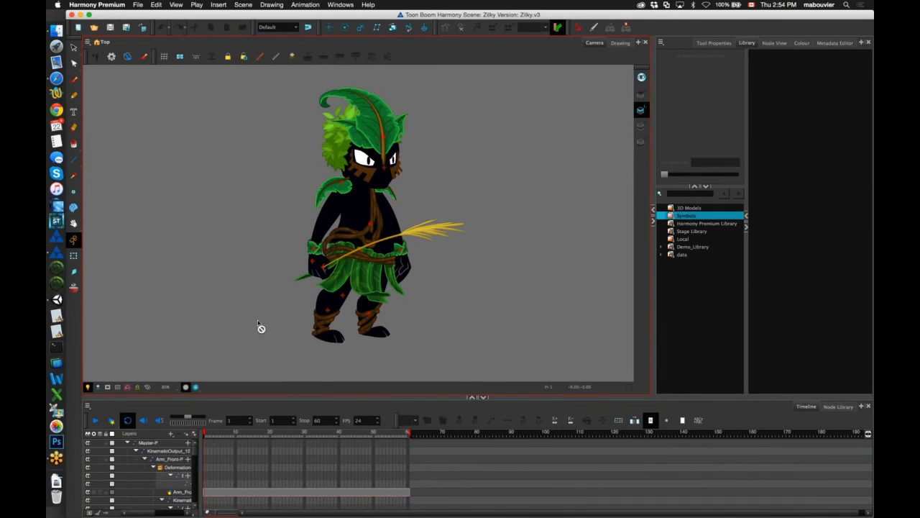
left_click(206, 433)
left_click(208, 433)
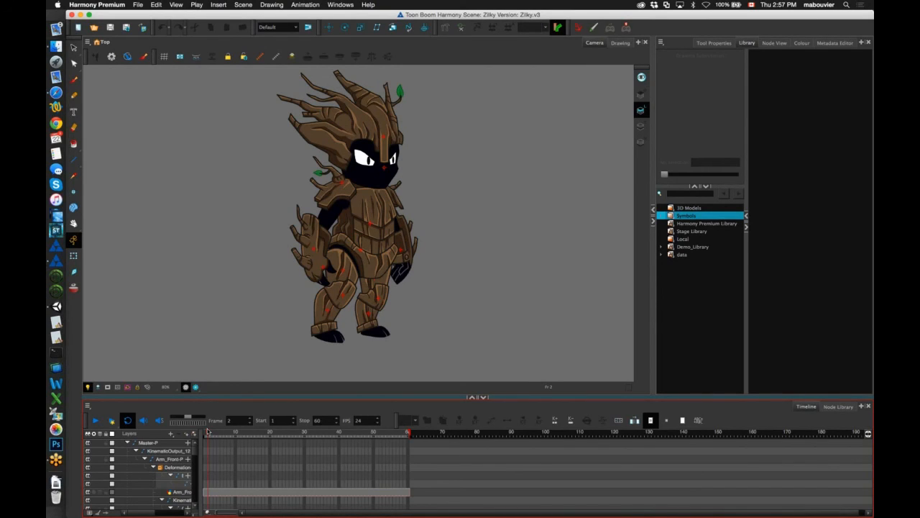
left_click(811, 353)
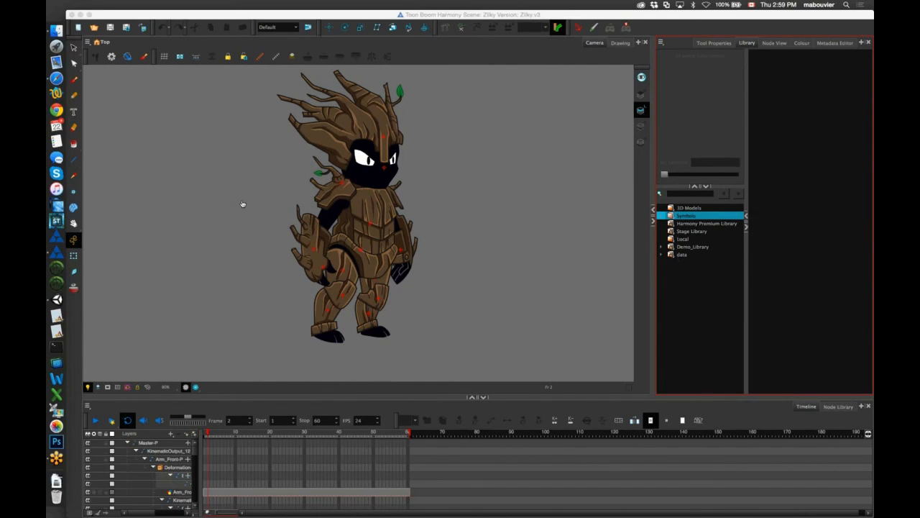
Switch to Safari and open a new tab beside the Harmony 12.2 blog post
key("super+Tab")
key("super+Tab")
key("super+Tab")
key("super+Tab")
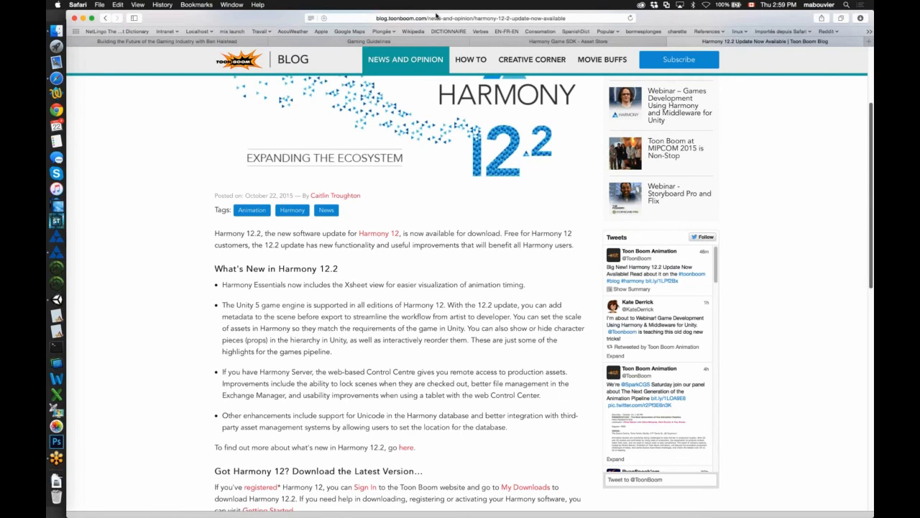
left_click(437, 18)
key("super+t")
Search the web for "Toonboom/webinars" and open the "Webinars - Toon Boom Animation" result
type("t")
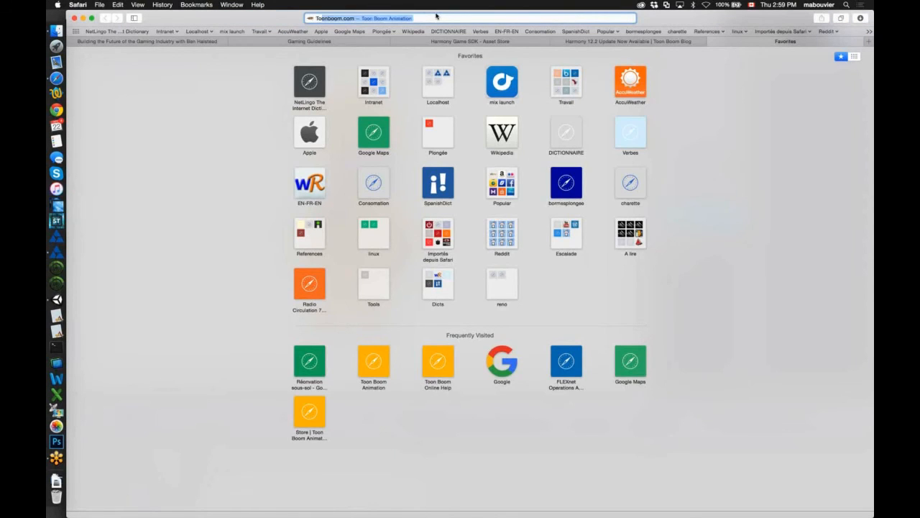
type("oonboom")
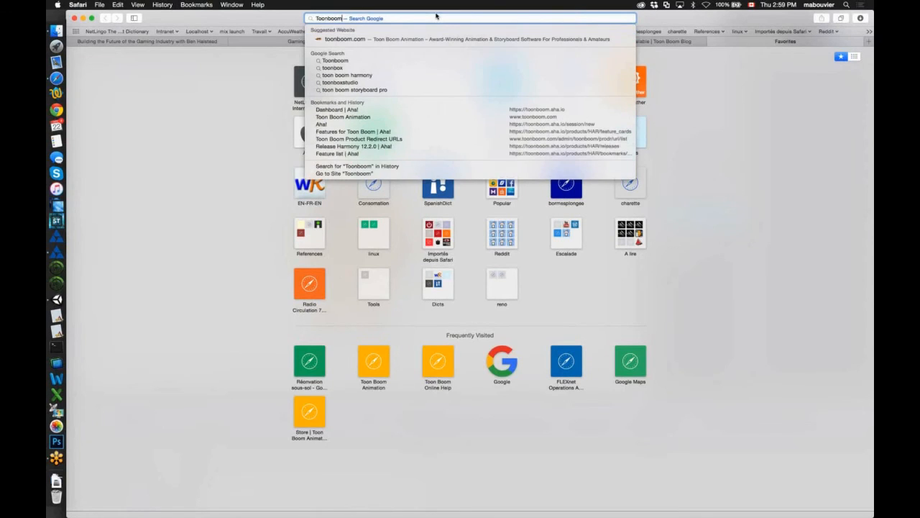
type("/")
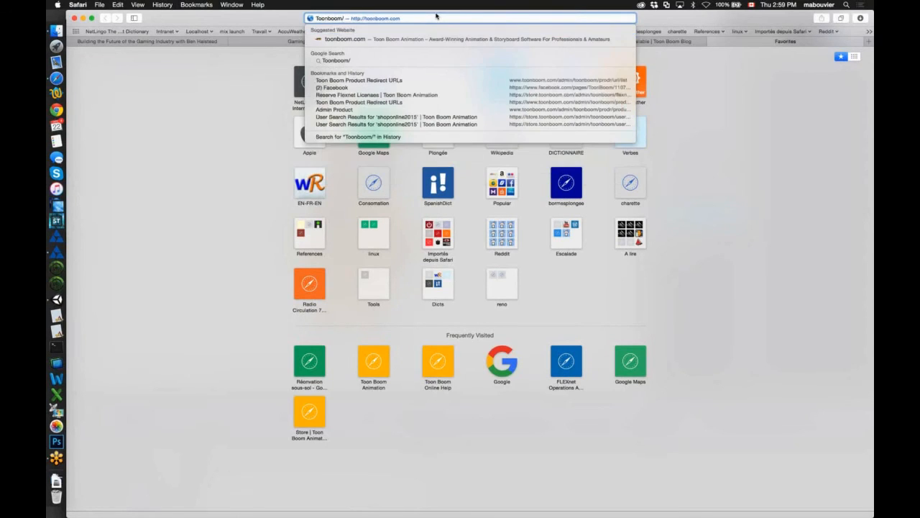
type("webinars")
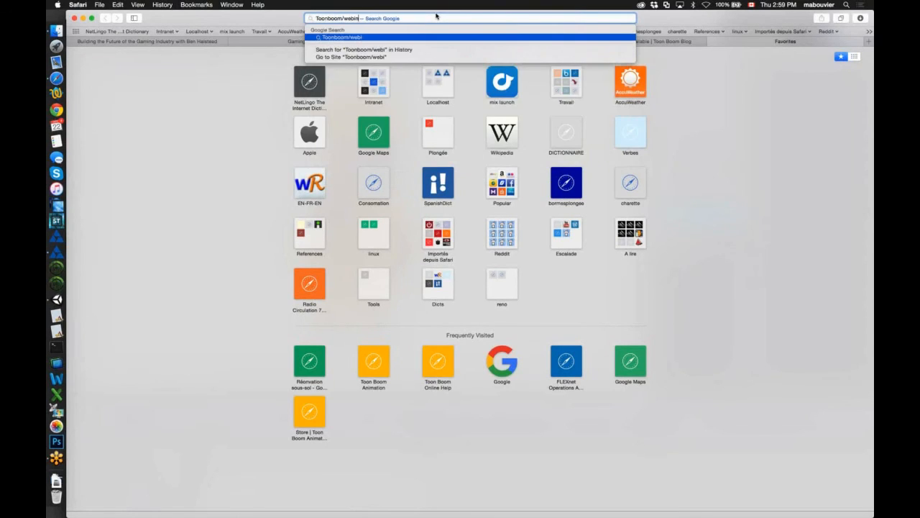
key("Return")
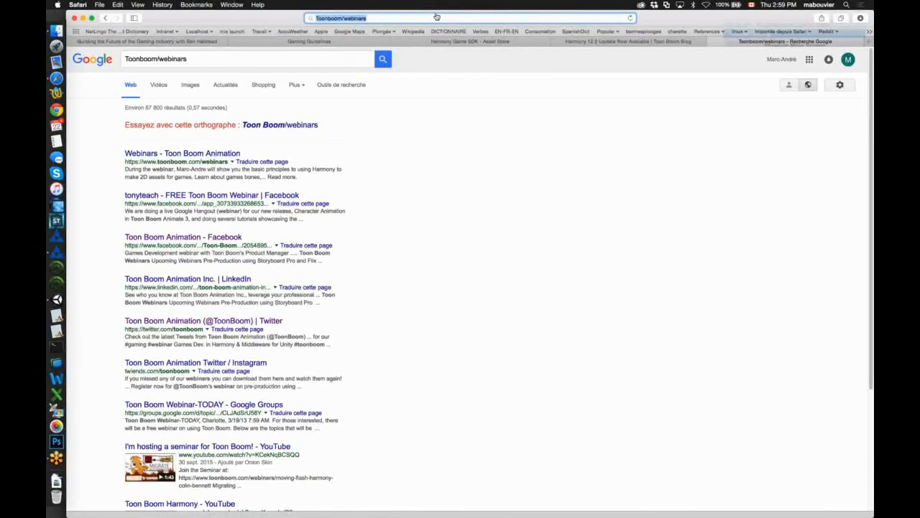
left_click(223, 153)
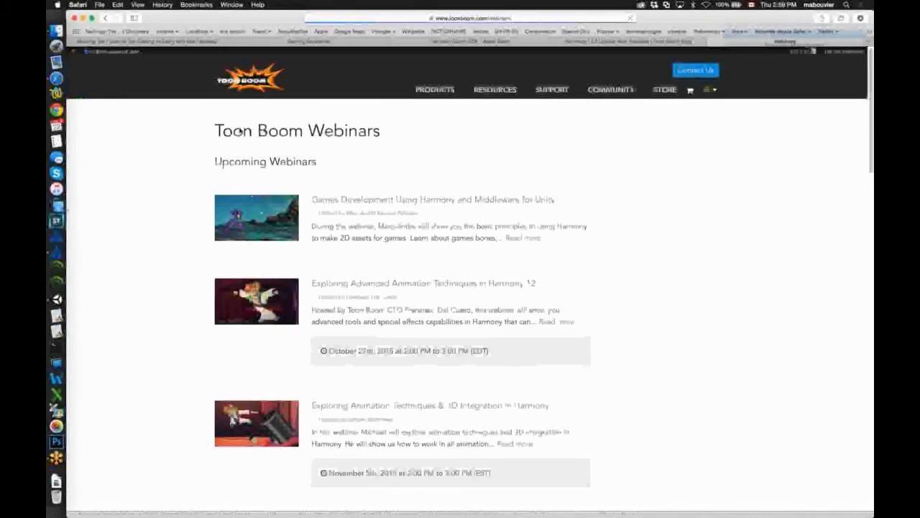
Look through the upcoming webinars and the Previously Recorded Webinars section, highlighting its heading, and return to the start of the page
scroll(307, 291, "down", 1)
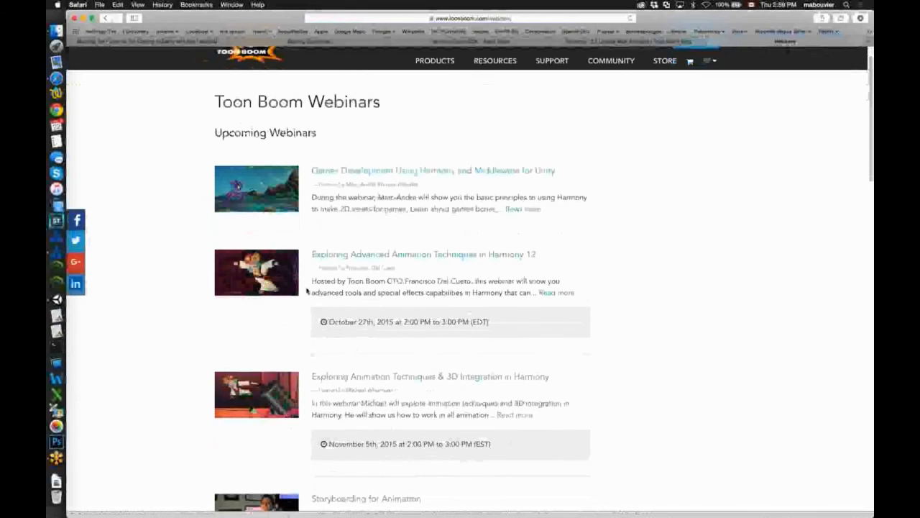
scroll(307, 291, "down", 5)
scroll(307, 291, "down", 15)
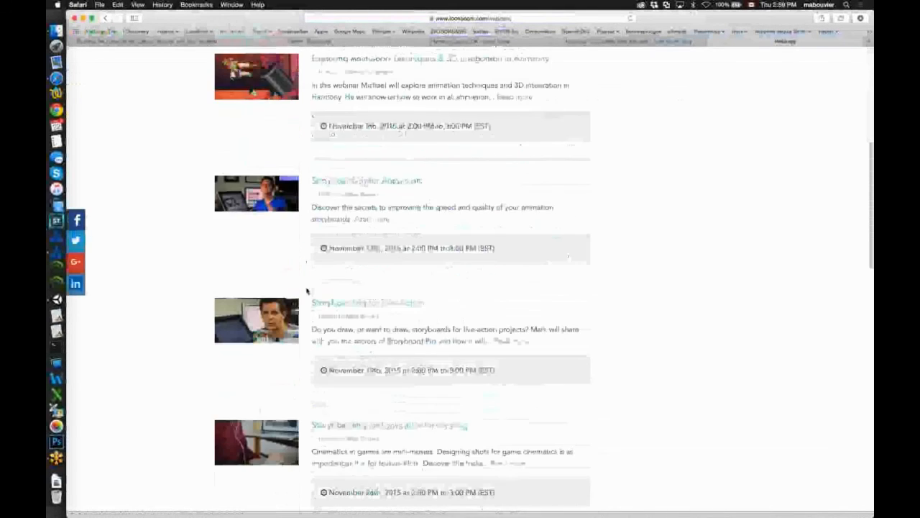
left_click_drag(230, 286, 379, 292)
scroll(380, 291, "down", 1)
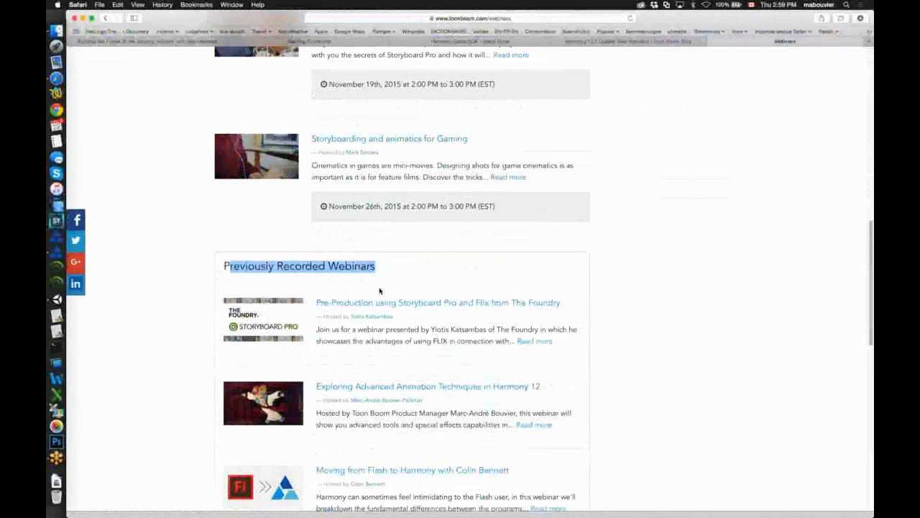
scroll(380, 290, "down", 7)
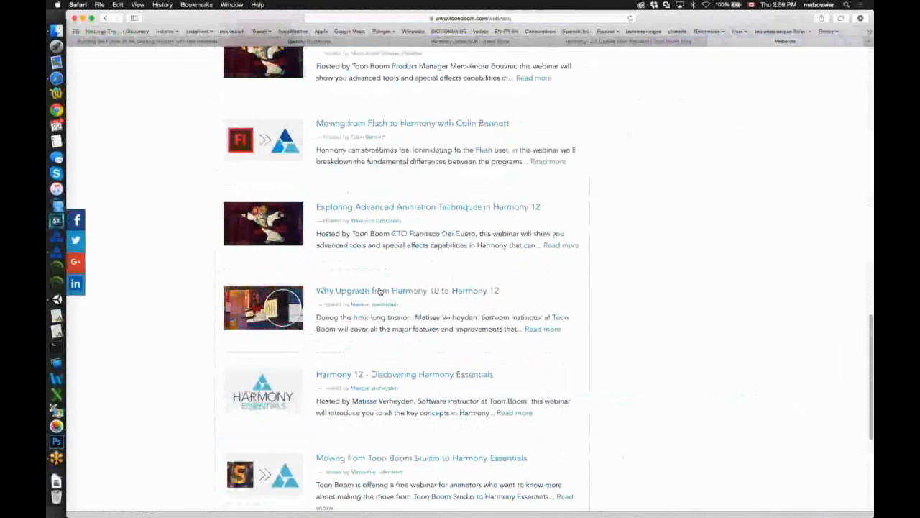
scroll(379, 290, "down", 2)
scroll(380, 291, "up", 5)
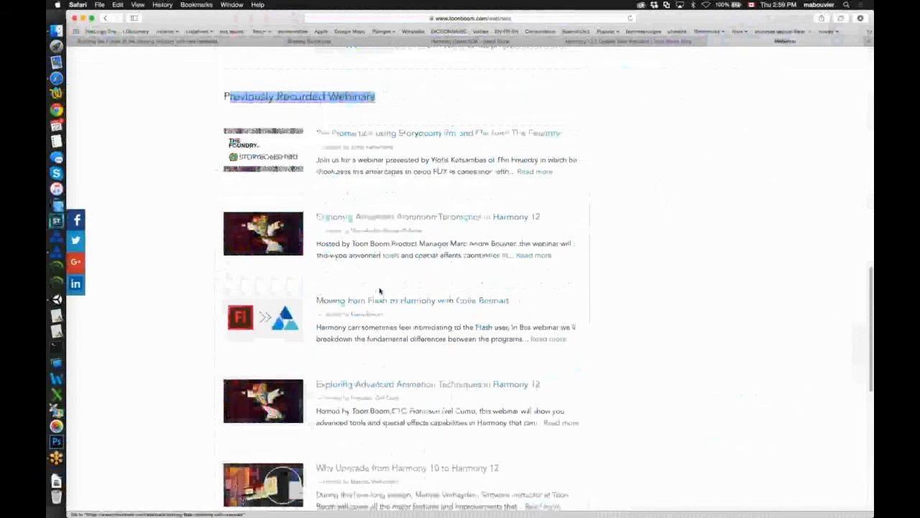
scroll(380, 291, "up", 10)
scroll(655, 269, "up", 3)
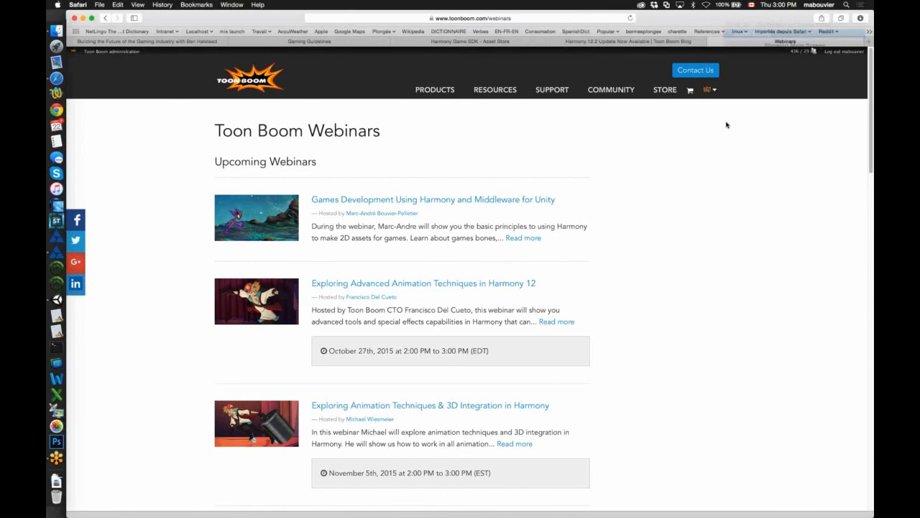
left_click(726, 125)
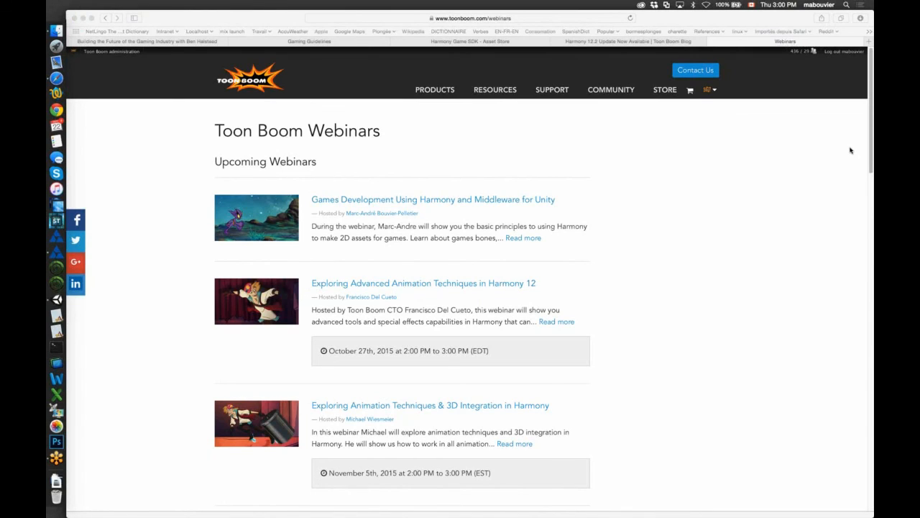